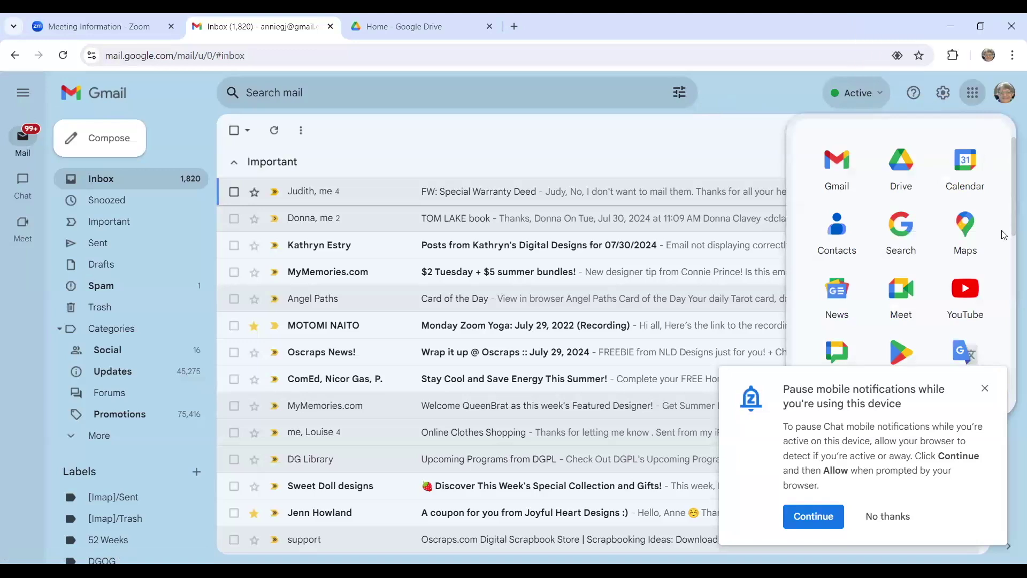
Decline the pause-mobile-notifications prompt in Gmail and switch to Google Drive.
click(872, 515)
click(973, 93)
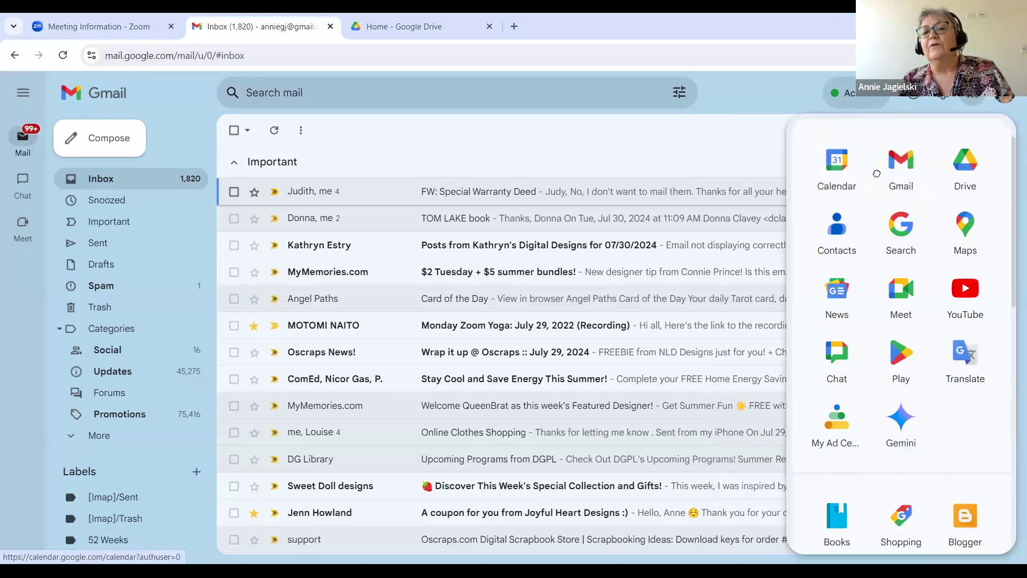
click(962, 165)
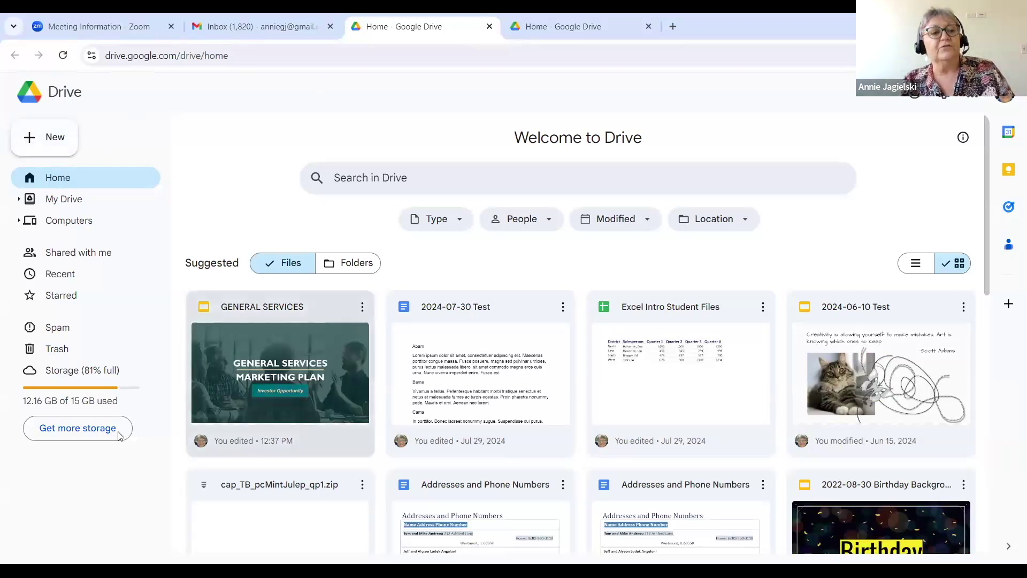
Look through the My Drive, Computers, Shared with me, Recent, Starred, Spam and Trash sections of Drive.
click(44, 208)
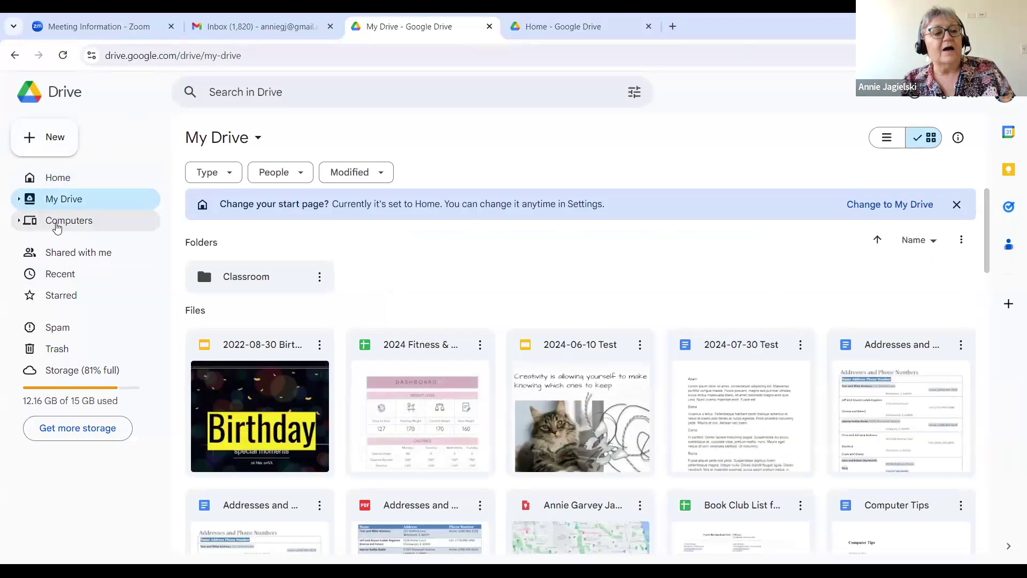
click(58, 230)
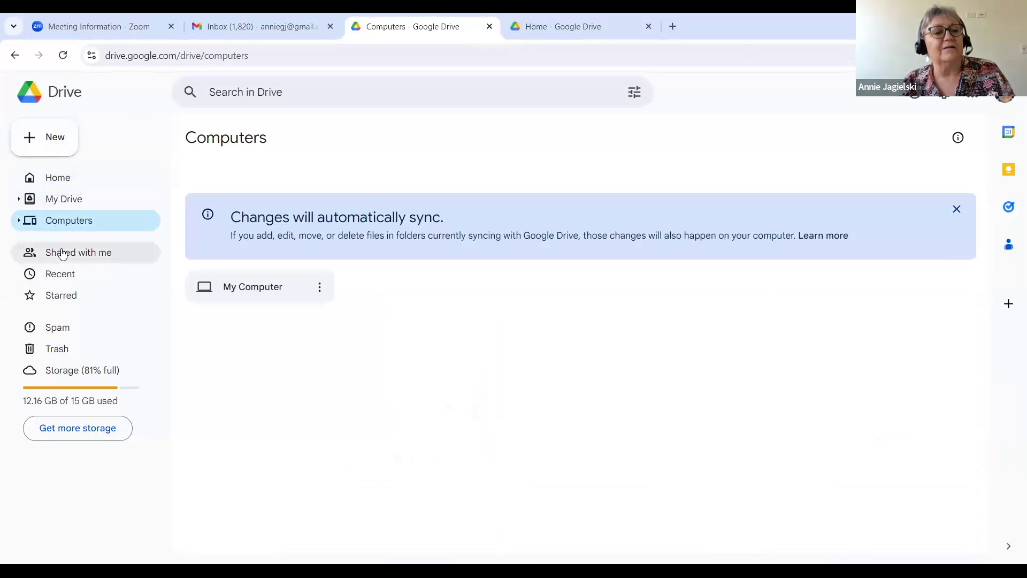
click(63, 252)
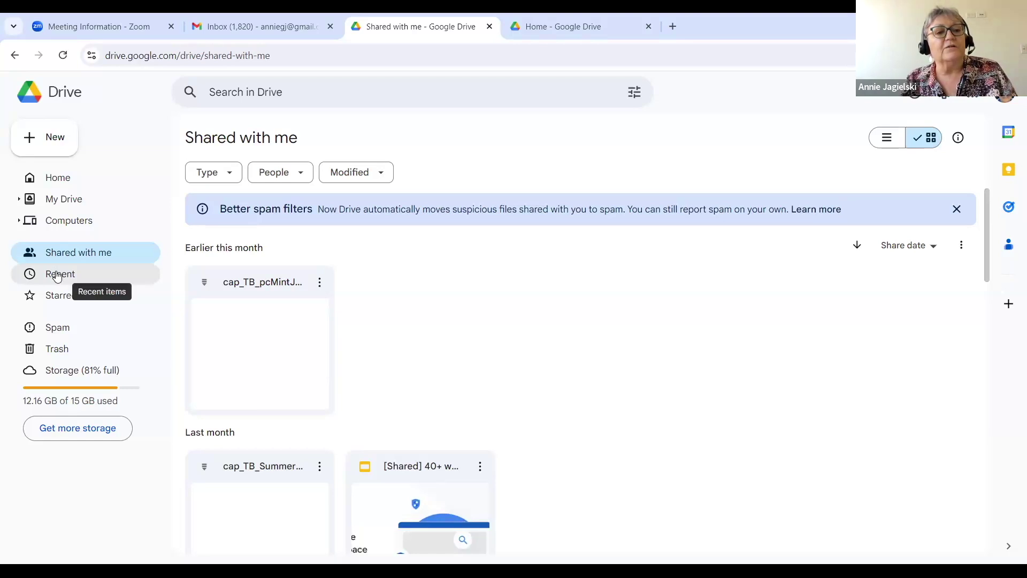
click(57, 276)
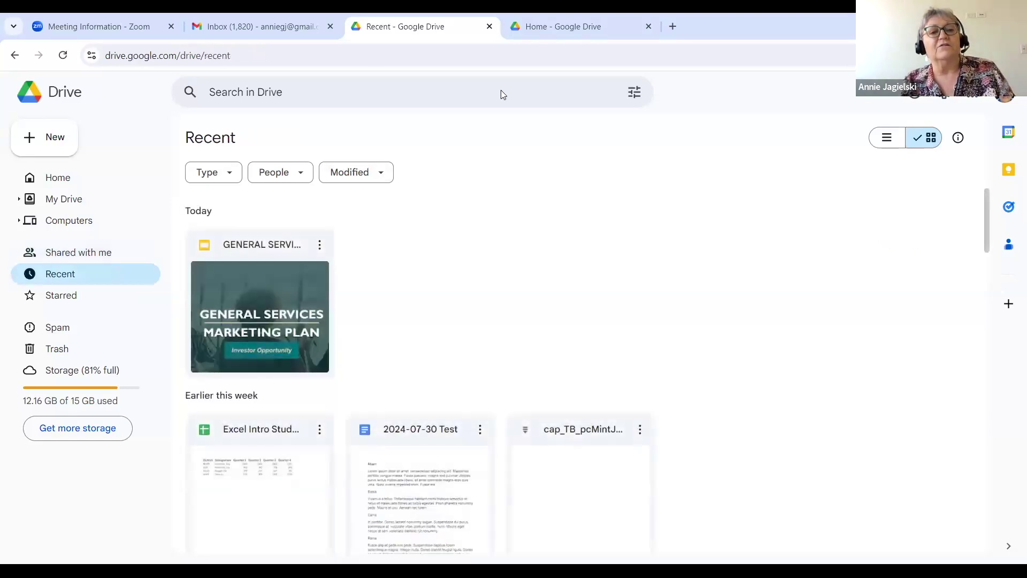
click(73, 298)
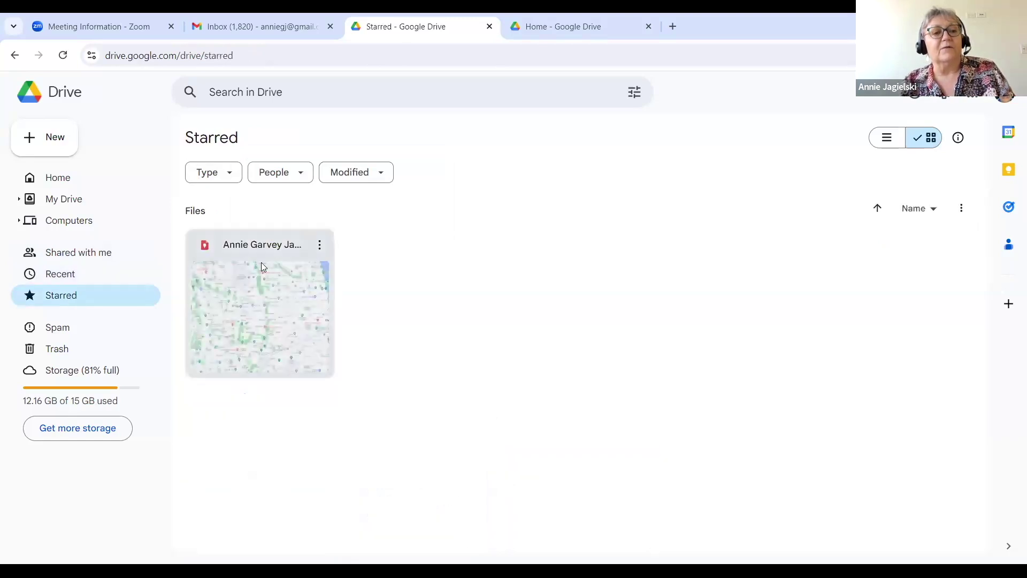
click(68, 336)
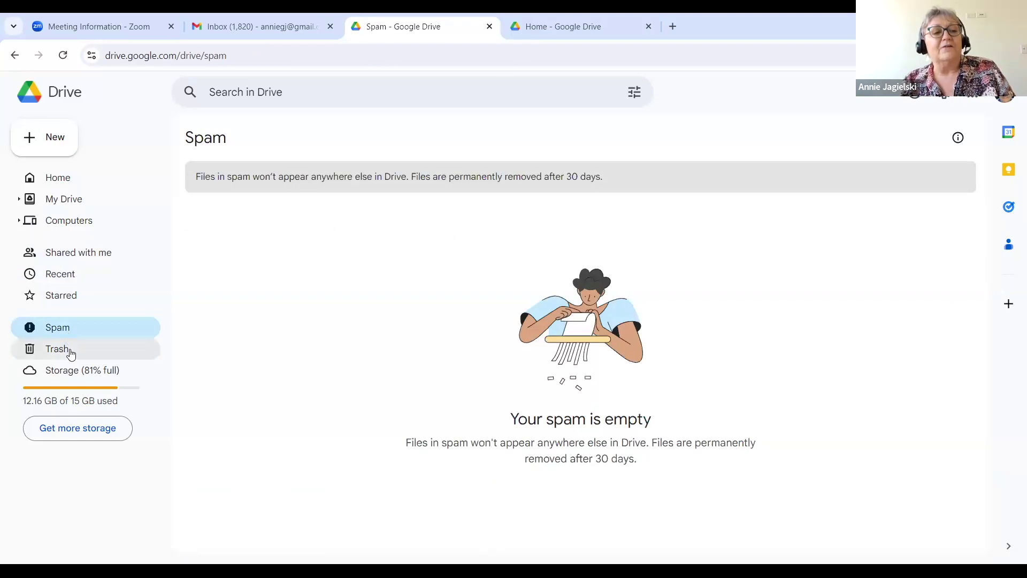
click(159, 348)
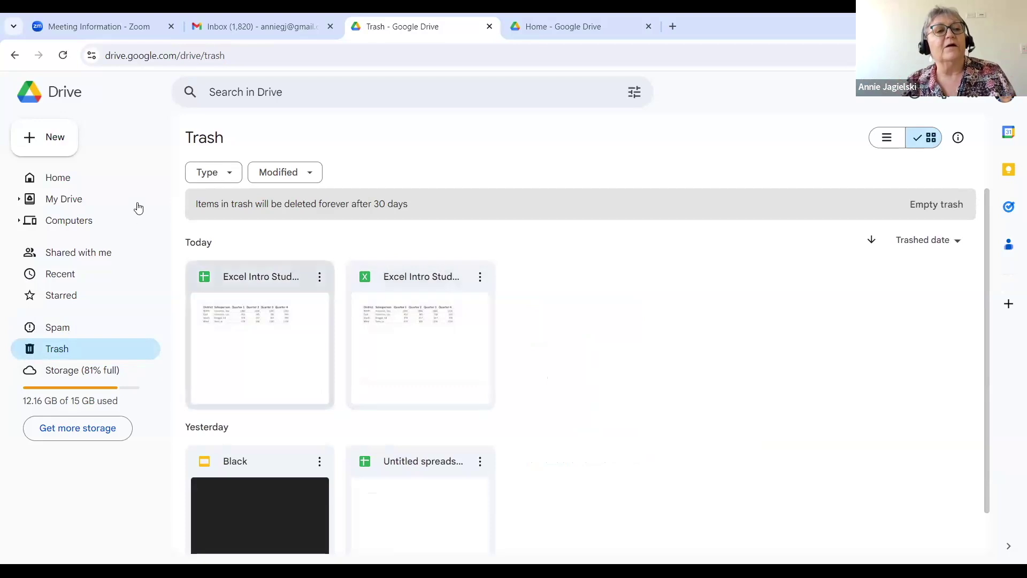
Return to Drive's Home page and view the suggested folders, ending on the suggested files.
click(64, 182)
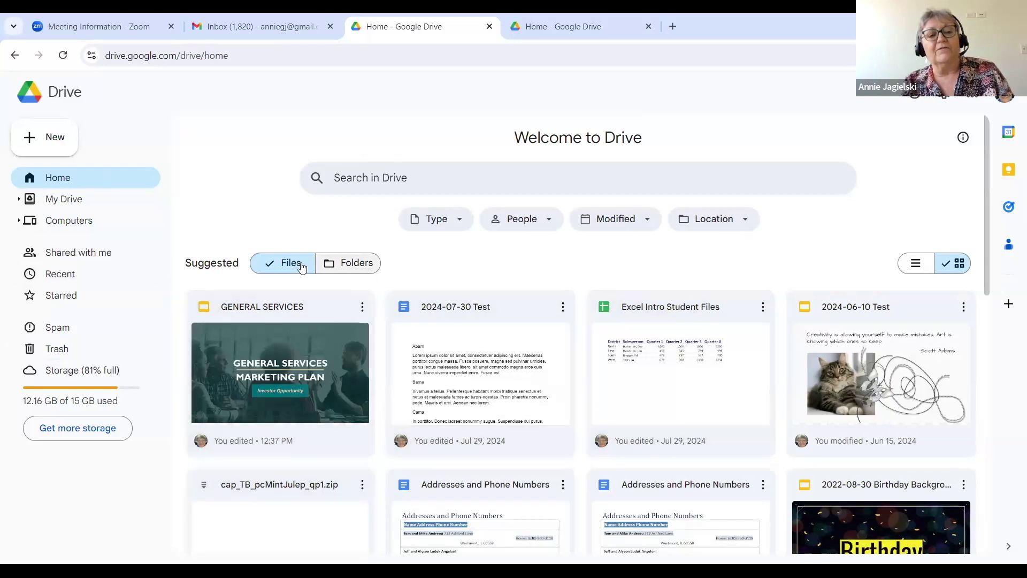
click(358, 265)
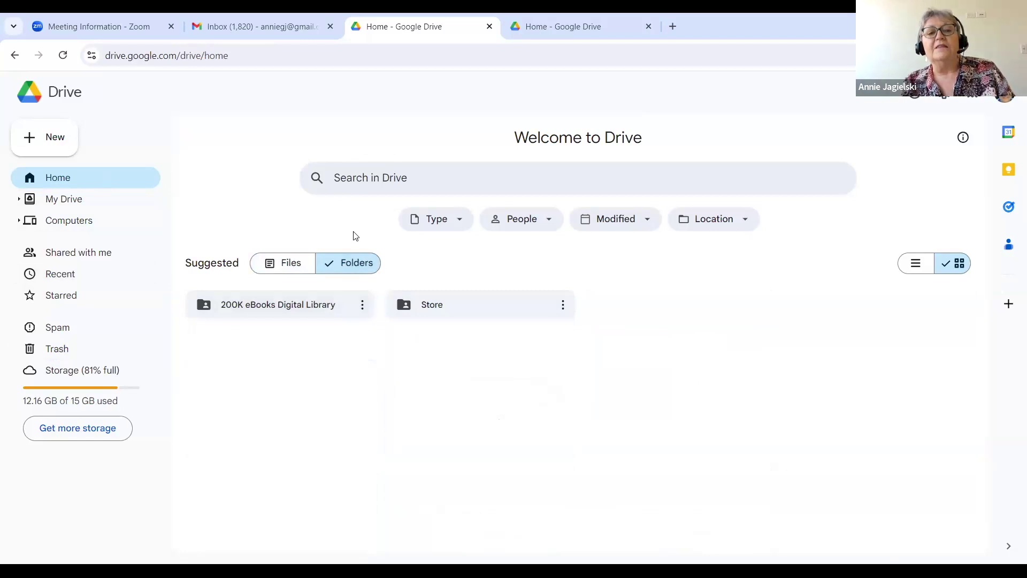
click(289, 267)
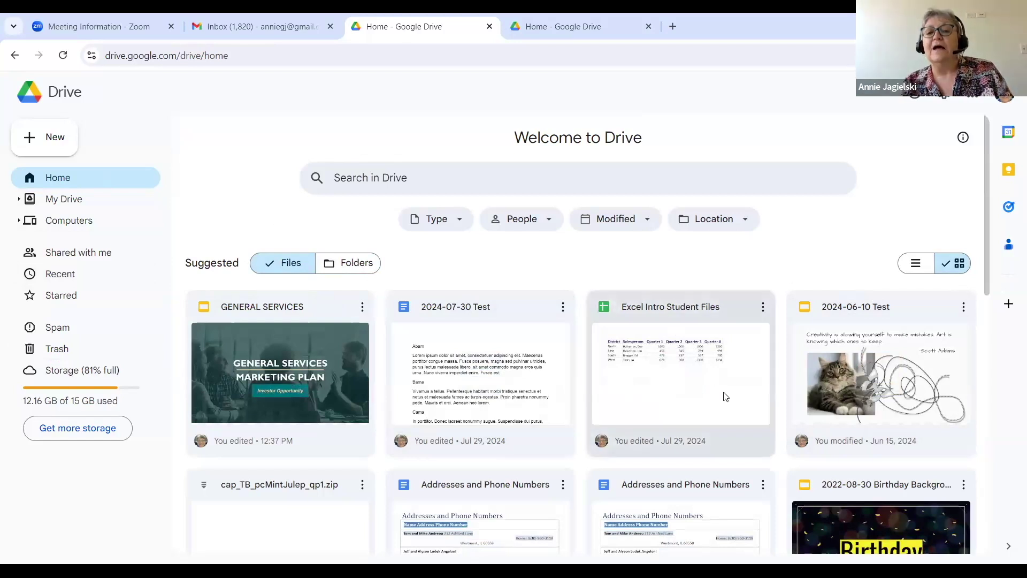
Show the suggested items on Home in list layout and look over both the files and the folders.
click(914, 266)
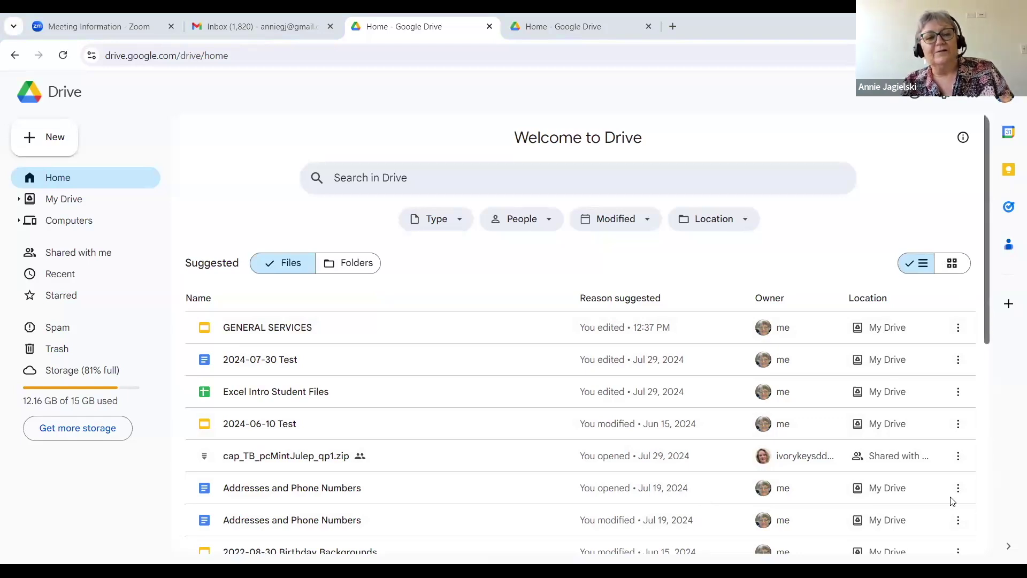
scroll(948, 500, down, 10)
scroll(957, 293, up, 10)
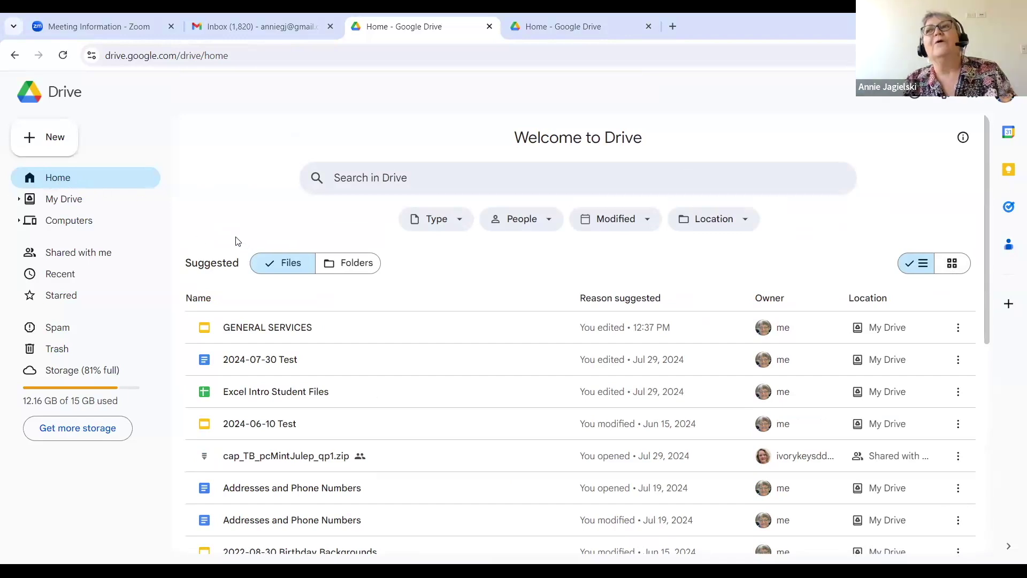
click(331, 266)
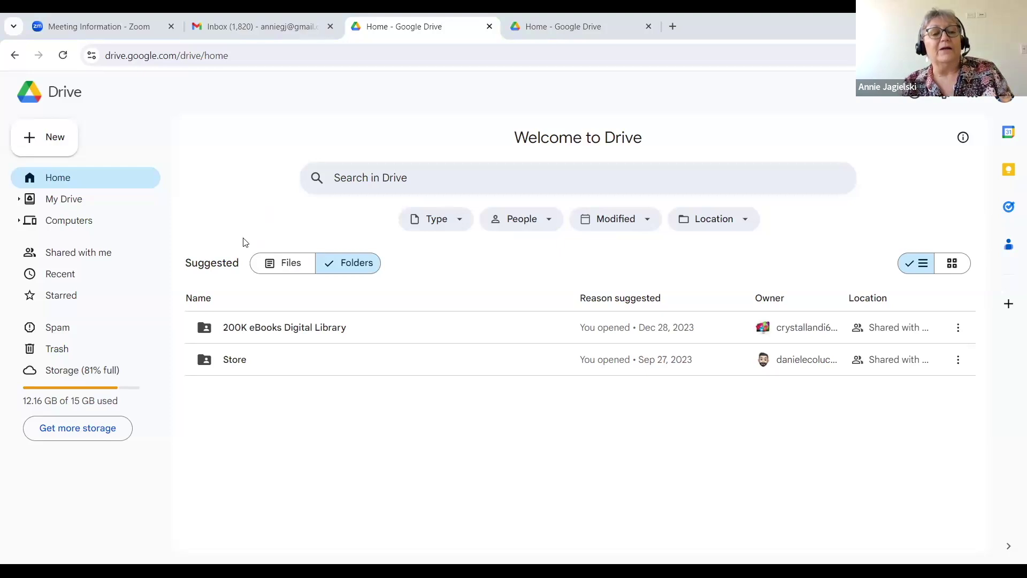
click(266, 266)
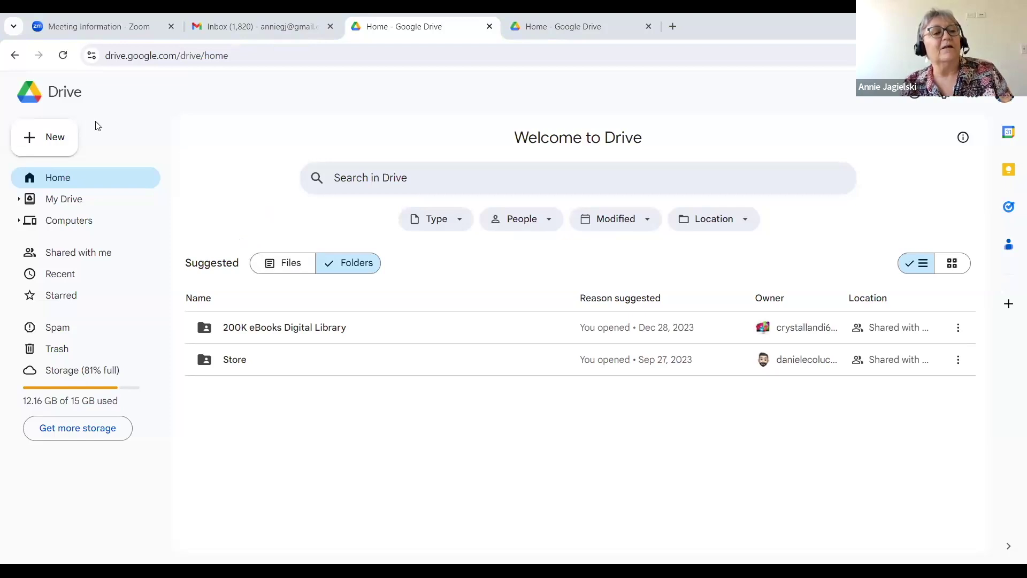
Create a new folder named Procedures.
click(51, 144)
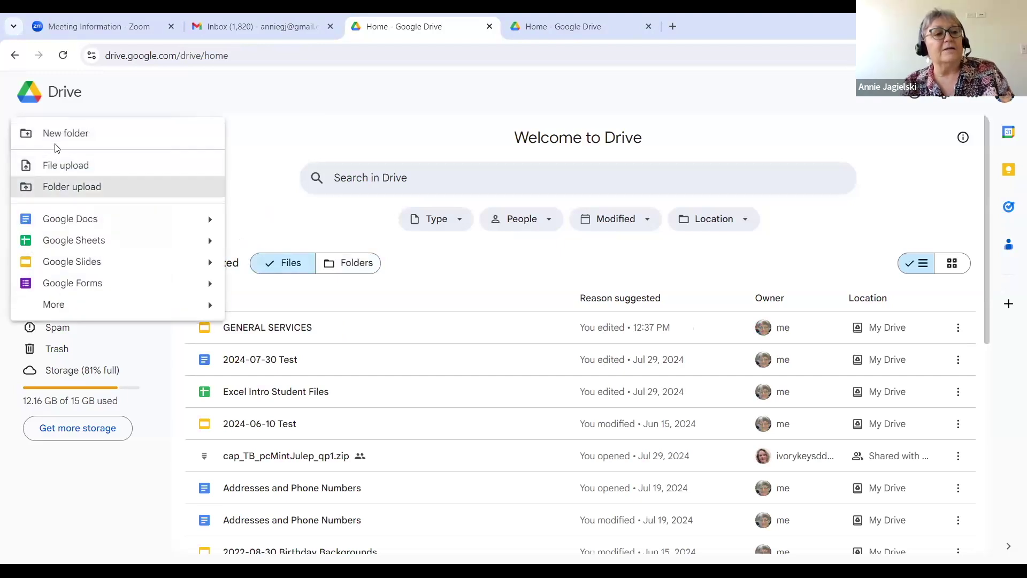
key(Return)
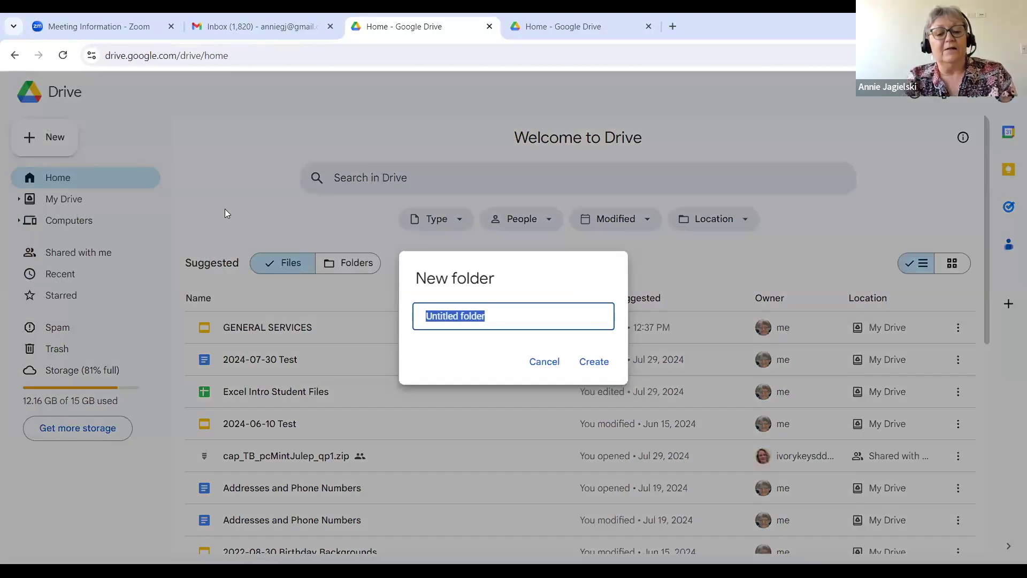
text(P)
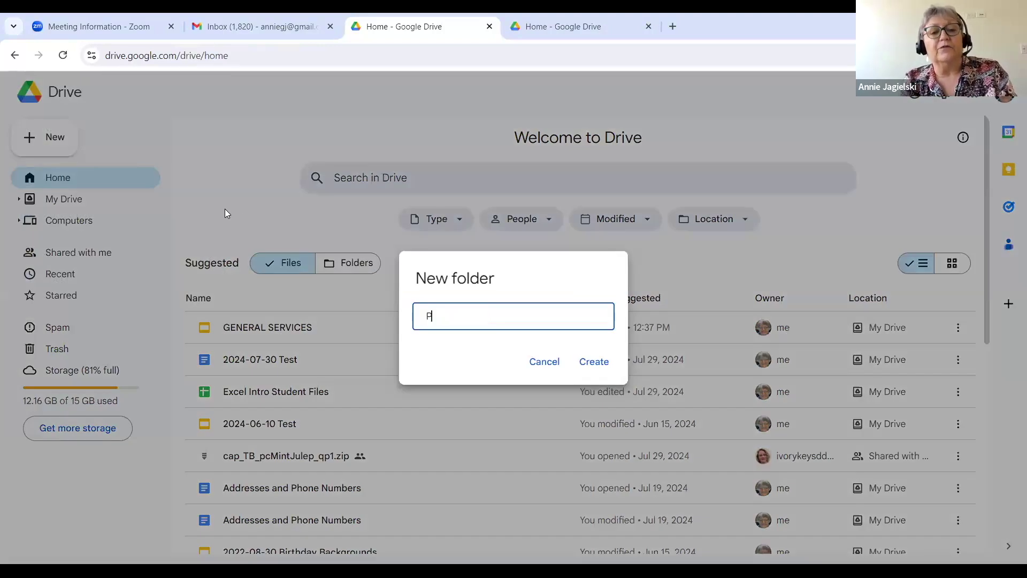
text(rocedures)
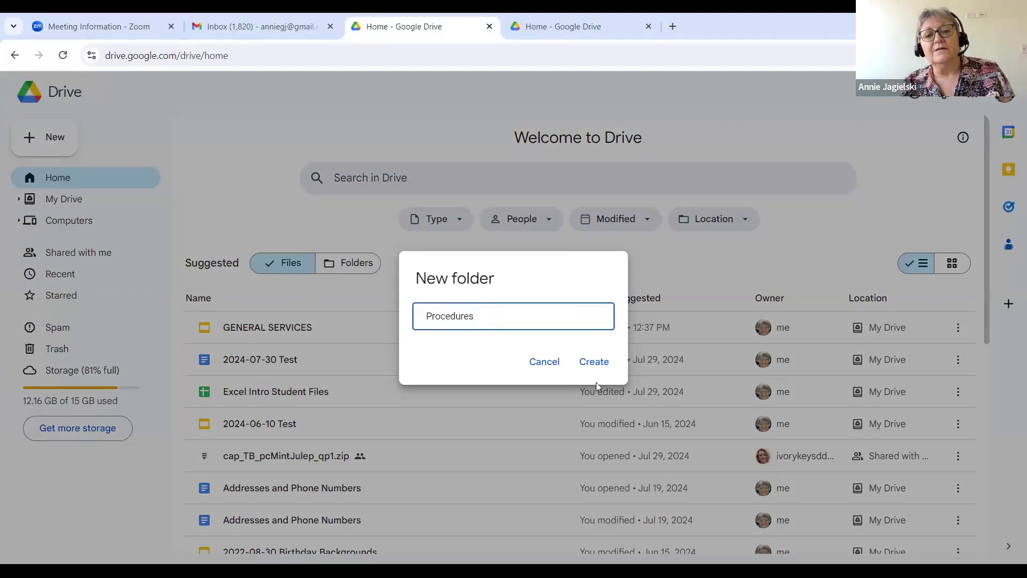
click(589, 366)
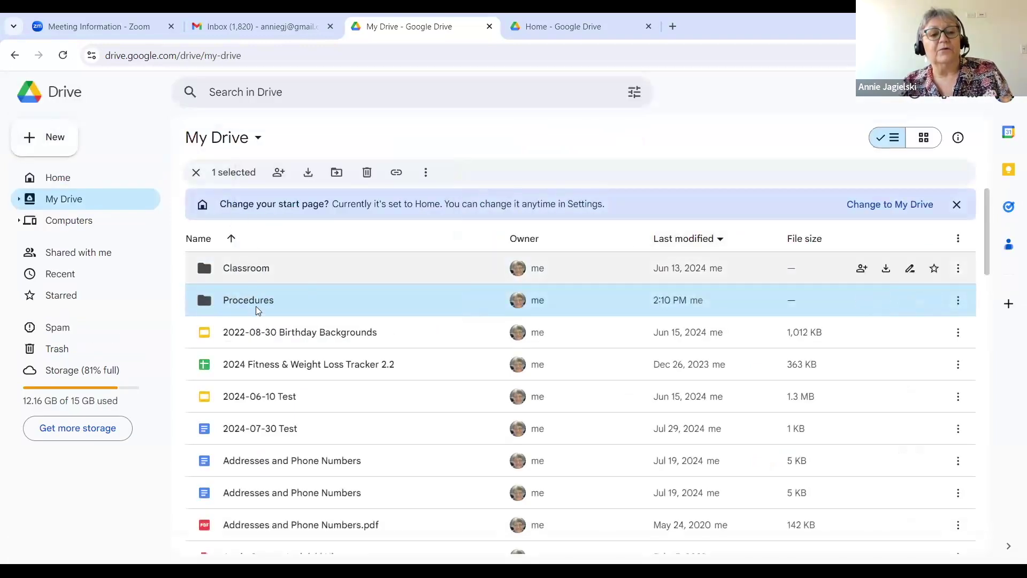
Check Home's suggested folders and files for the Procedures folder, and go to My Drive to find it.
click(76, 185)
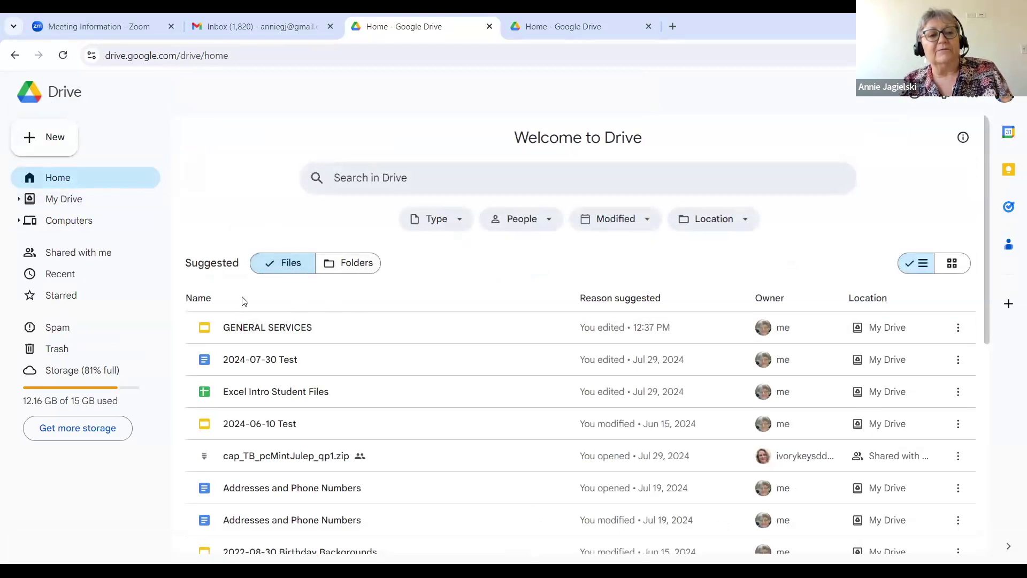
click(355, 274)
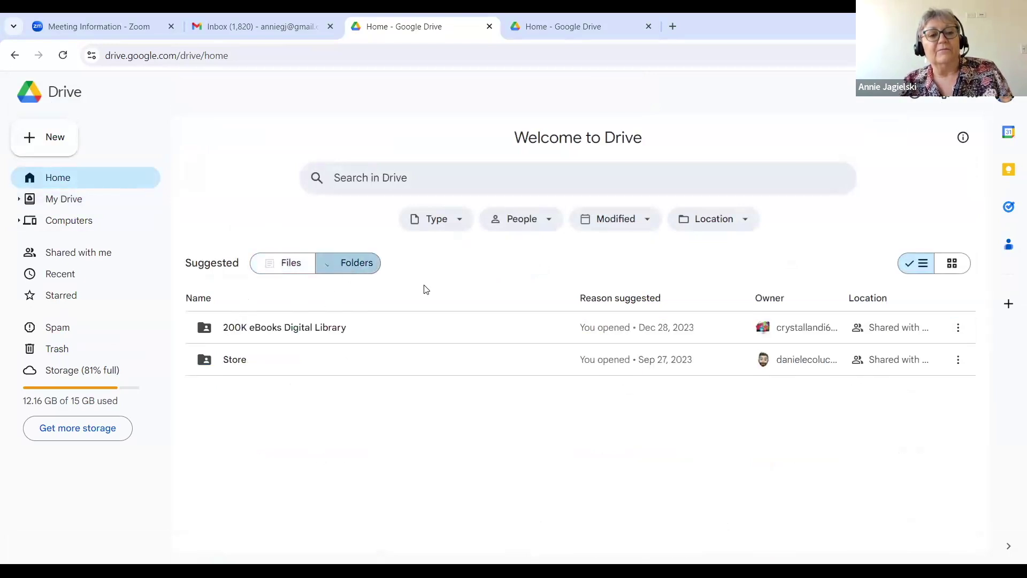
click(291, 268)
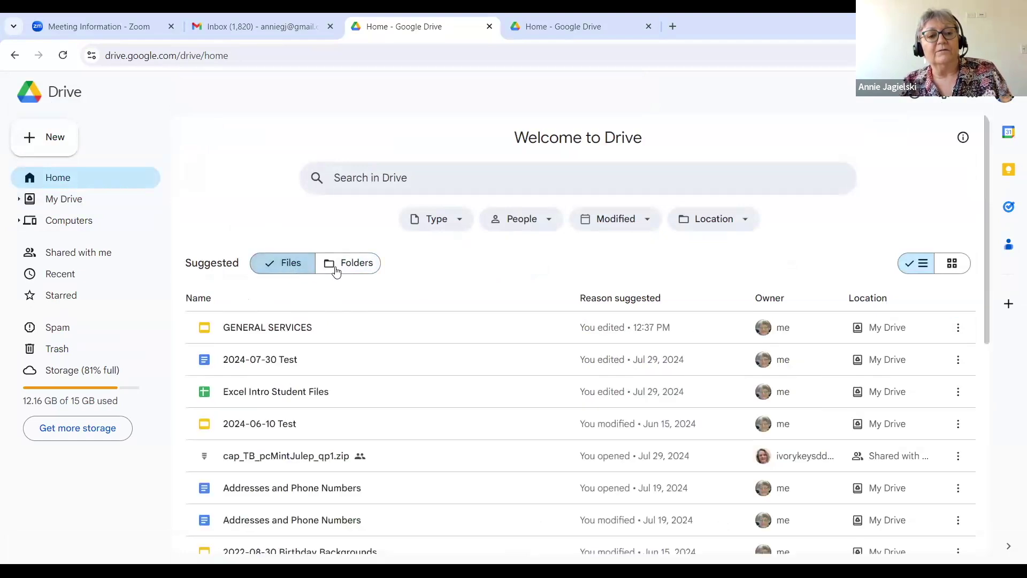
click(336, 271)
click(279, 270)
click(101, 209)
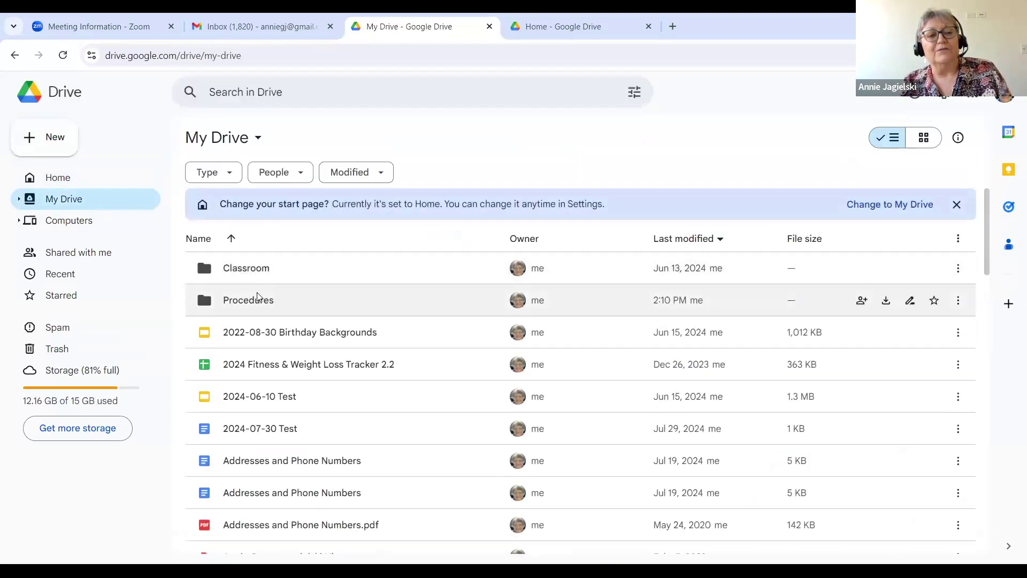
Move the 2024-06-10 Test presentation into the Procedures folder using My Drive's grid layout, and open that folder.
click(922, 143)
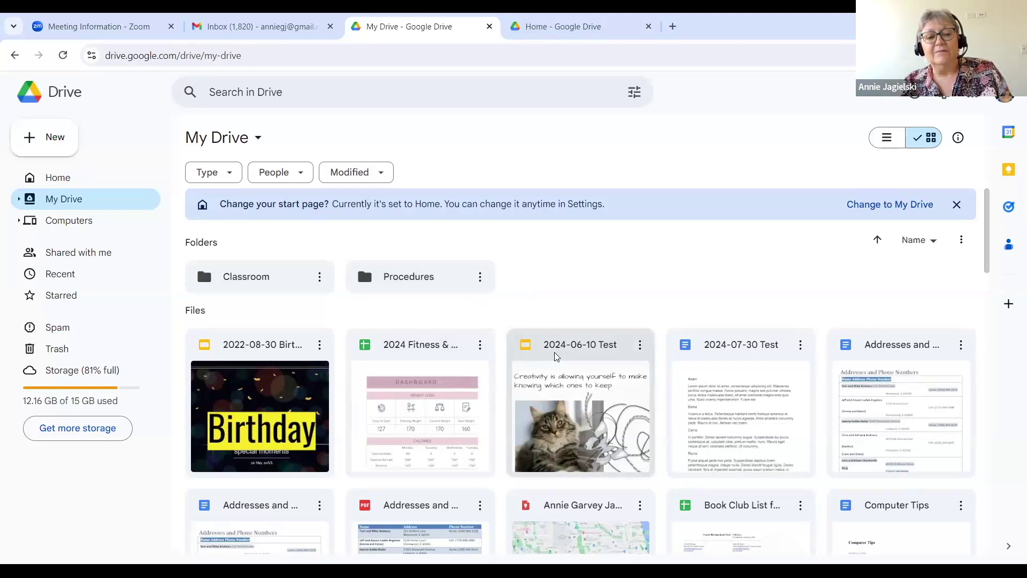
drag(557, 356, 424, 277)
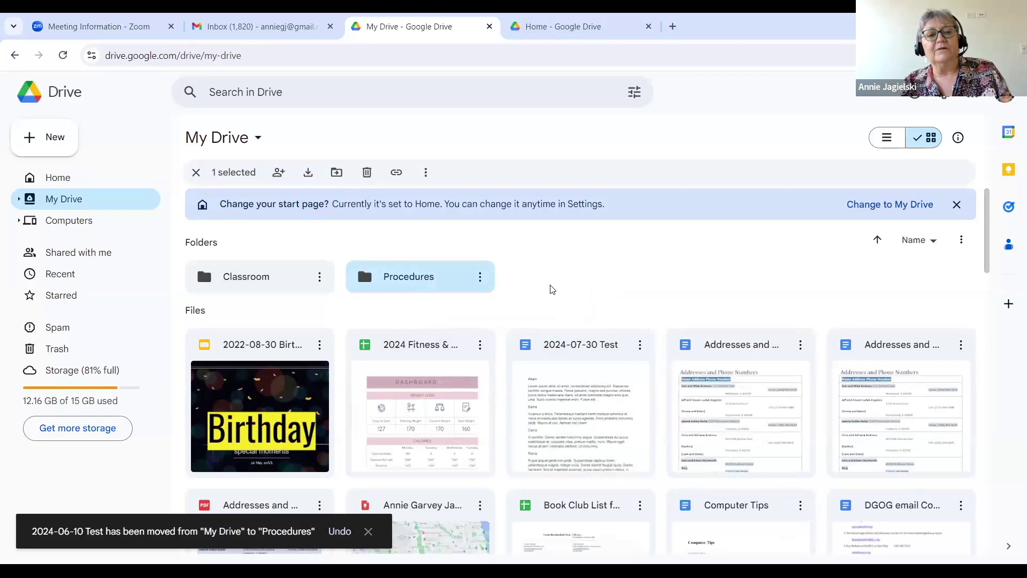
double_click(433, 280)
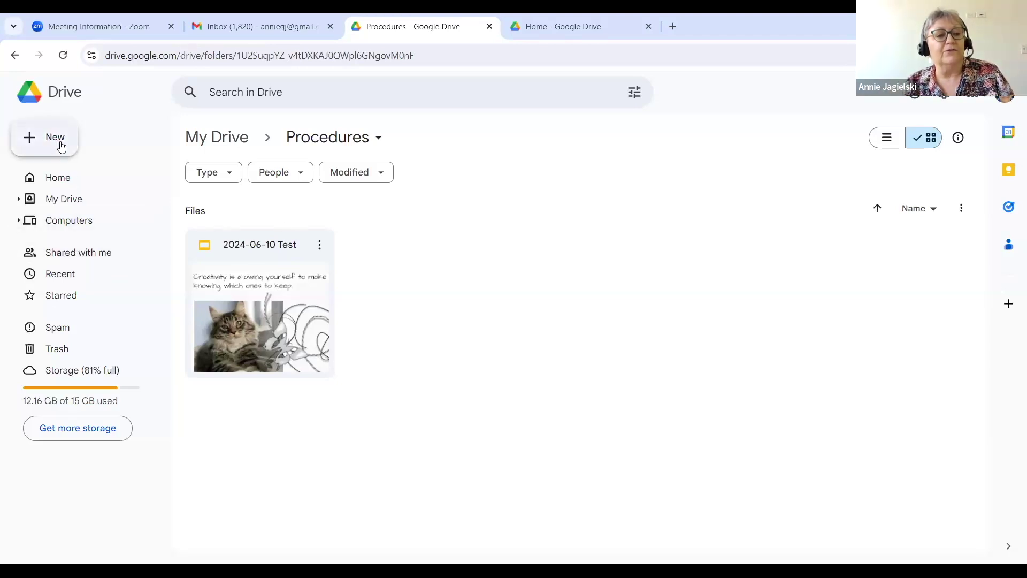
Move the Procedures folder from My Drive to the trash and open the Trash section to check it.
click(76, 200)
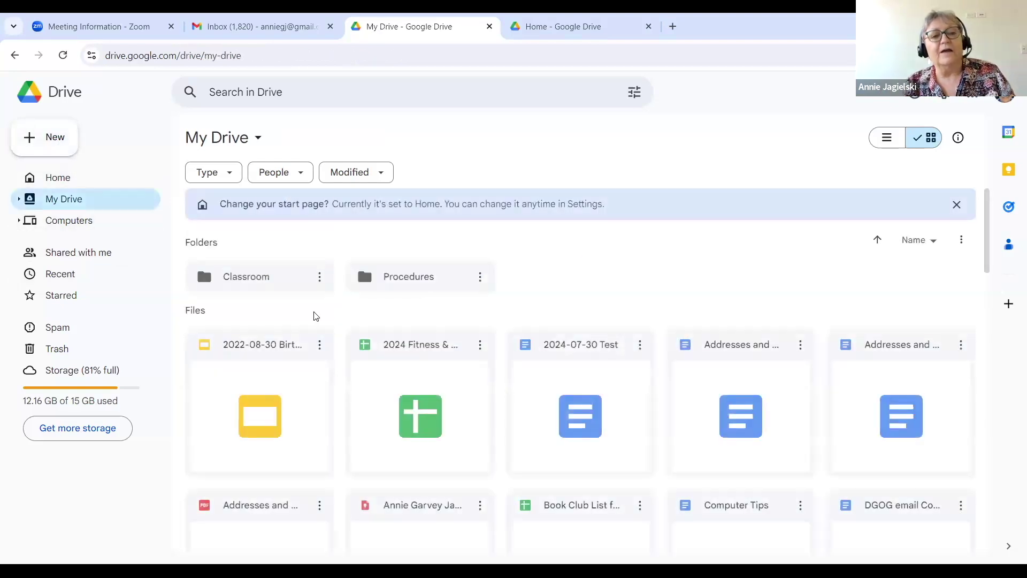
click(469, 277)
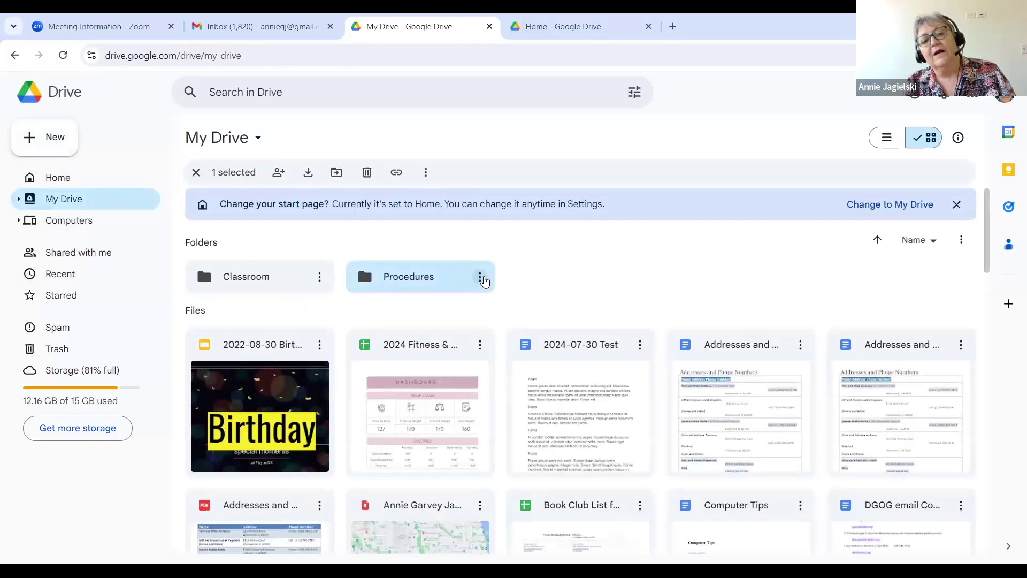
click(480, 278)
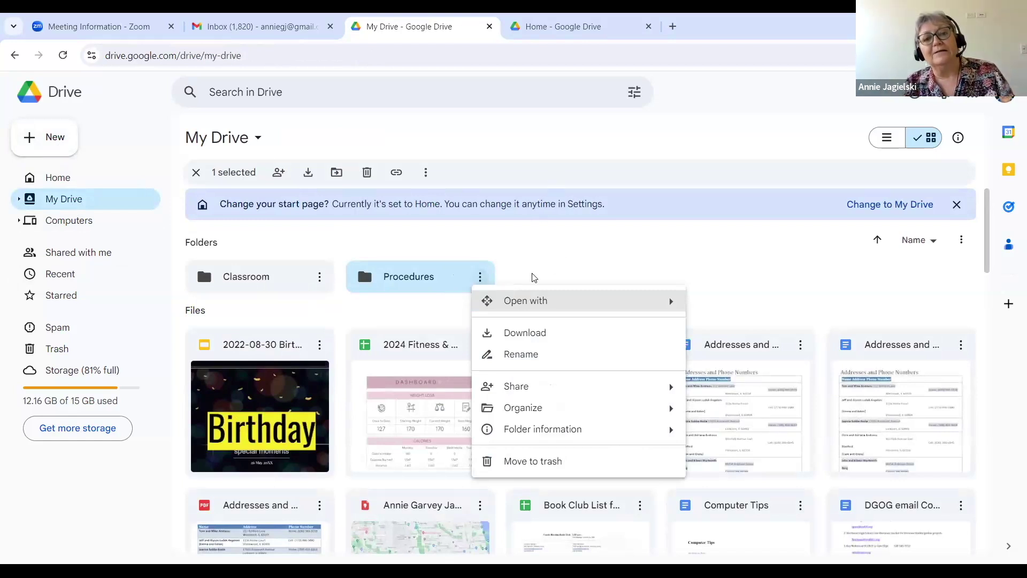
click(551, 272)
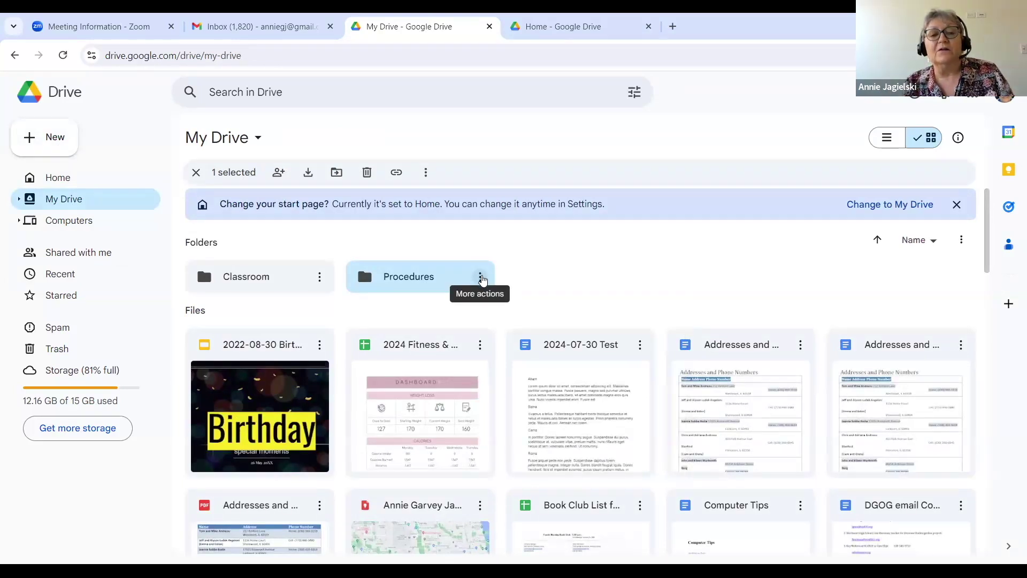
click(481, 277)
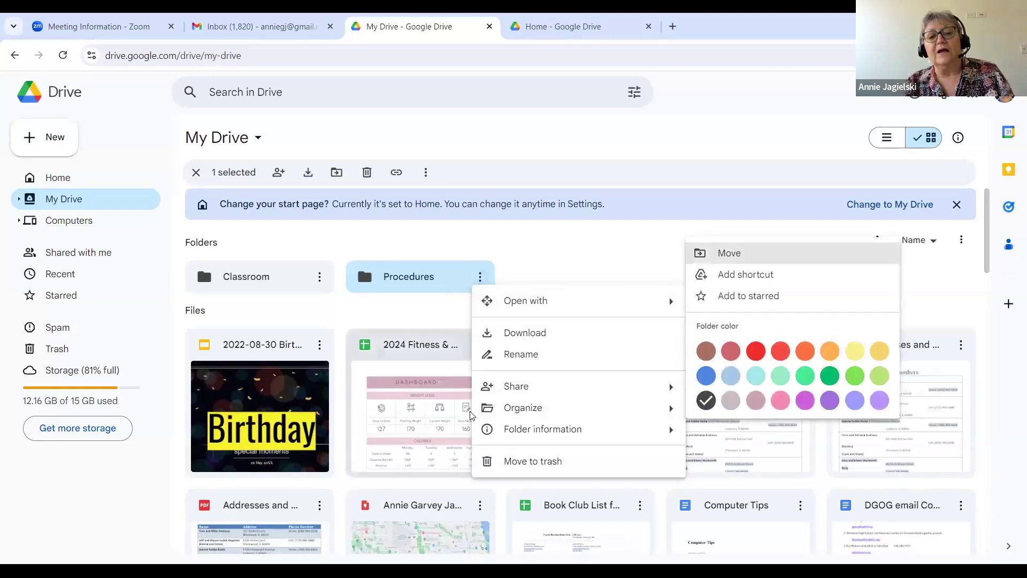
click(508, 462)
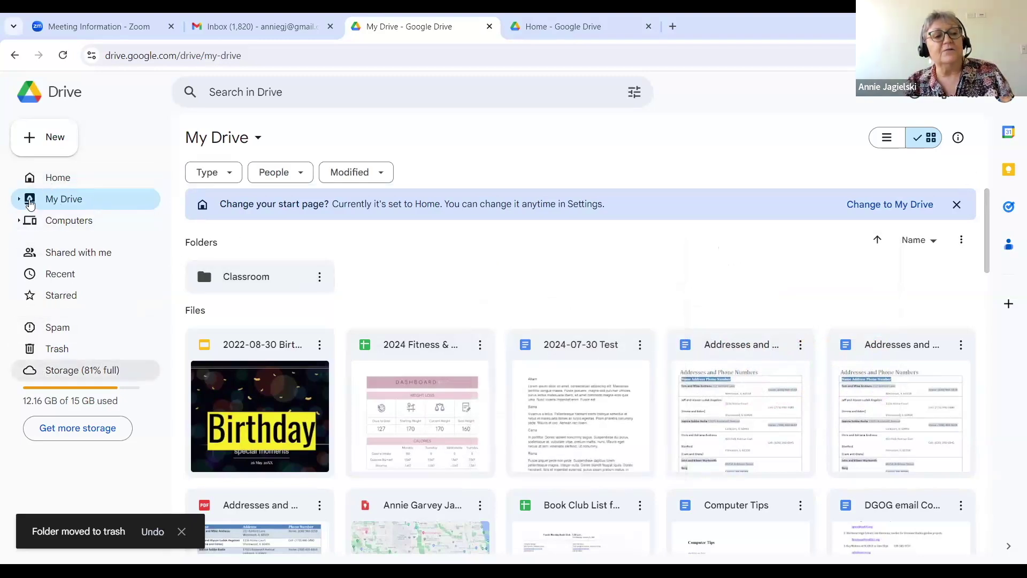
click(56, 351)
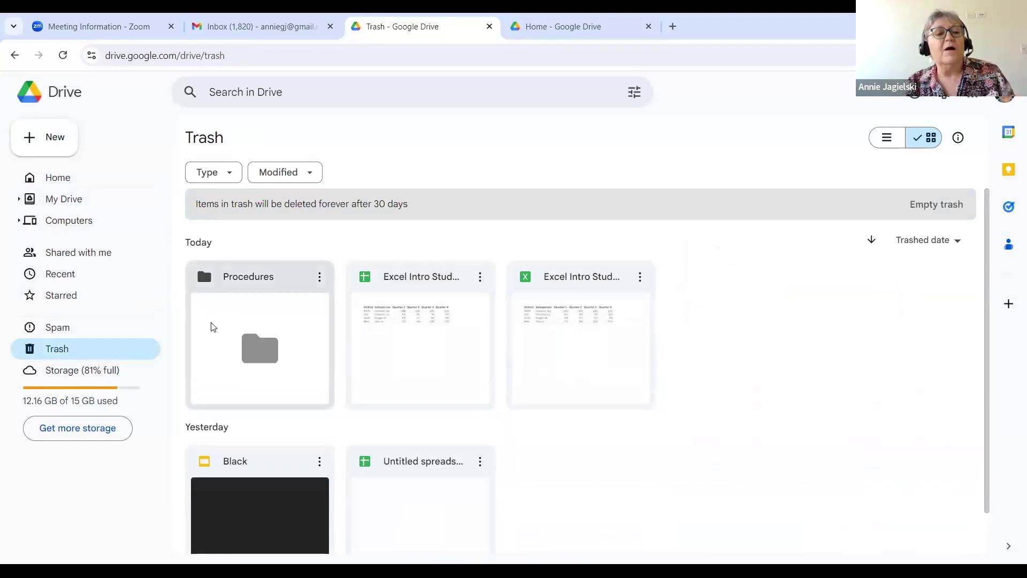
Restore the Procedures folder from the trash and go to My Drive.
click(320, 277)
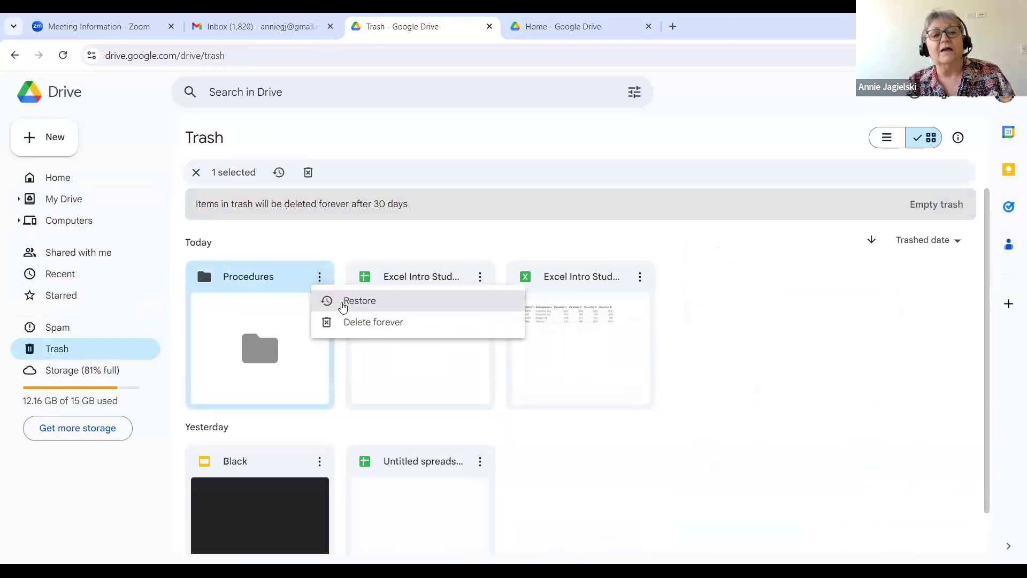
click(343, 303)
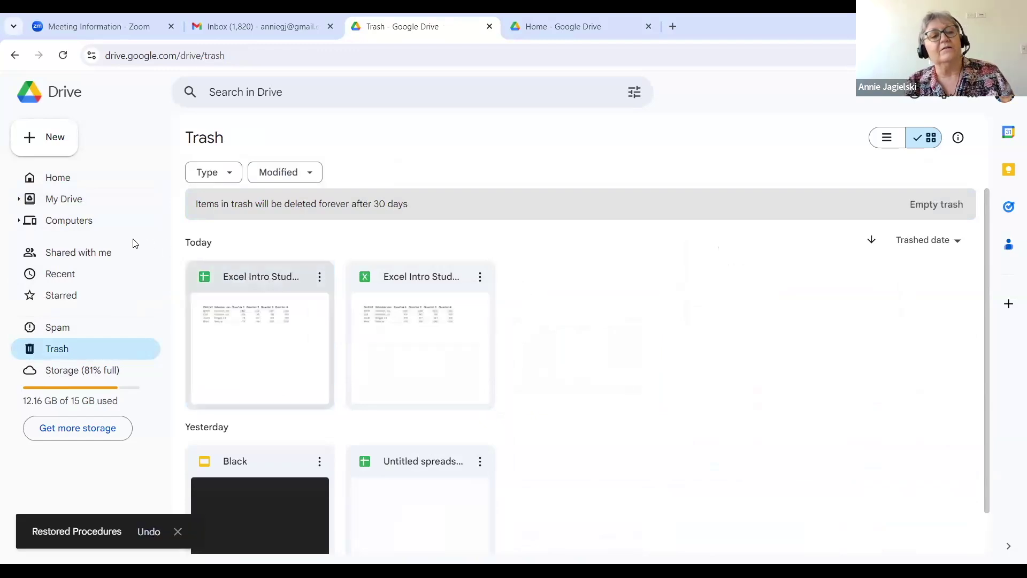
click(79, 204)
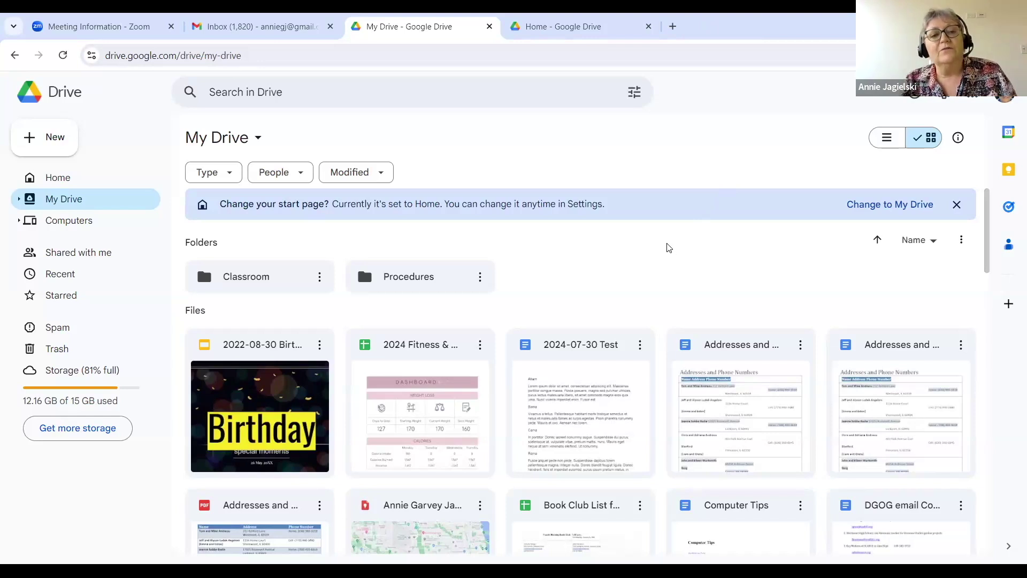
Upload Excel Intro Student Files from USB Drive (D:) to My Drive, and open the uploaded workbook briefly to inspect it before closing it.
click(62, 141)
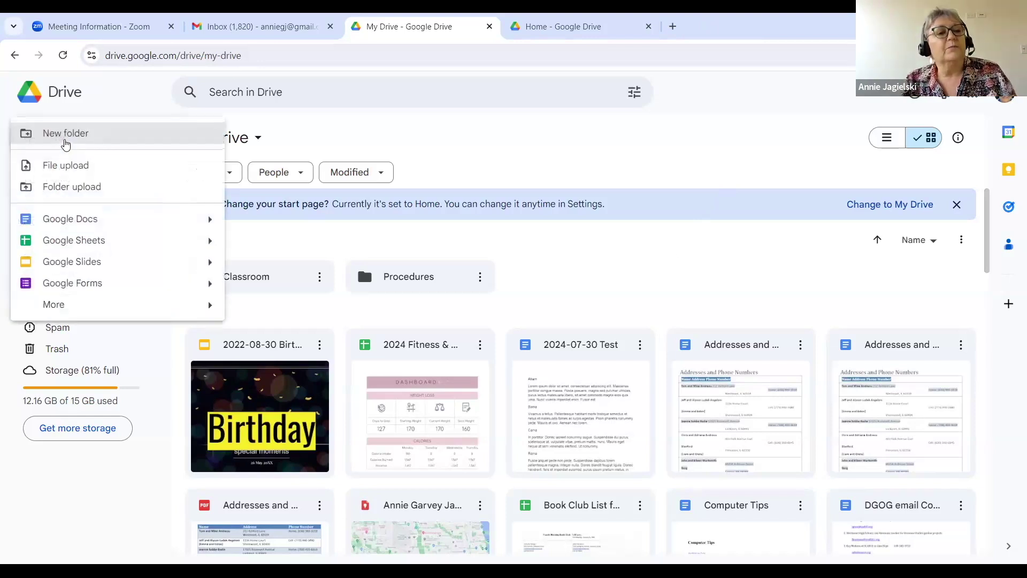
click(73, 170)
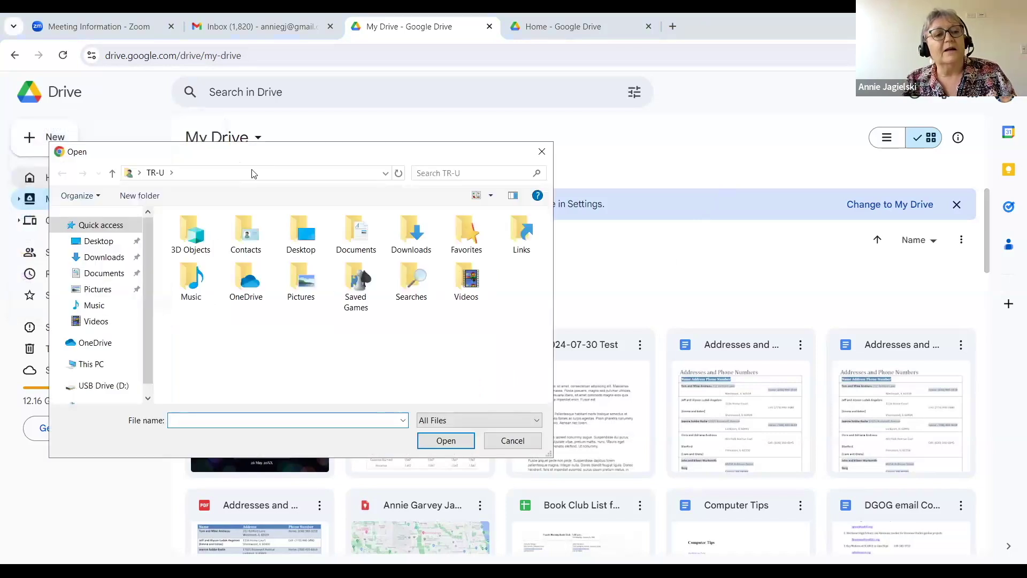
scroll(182, 289, down, 1)
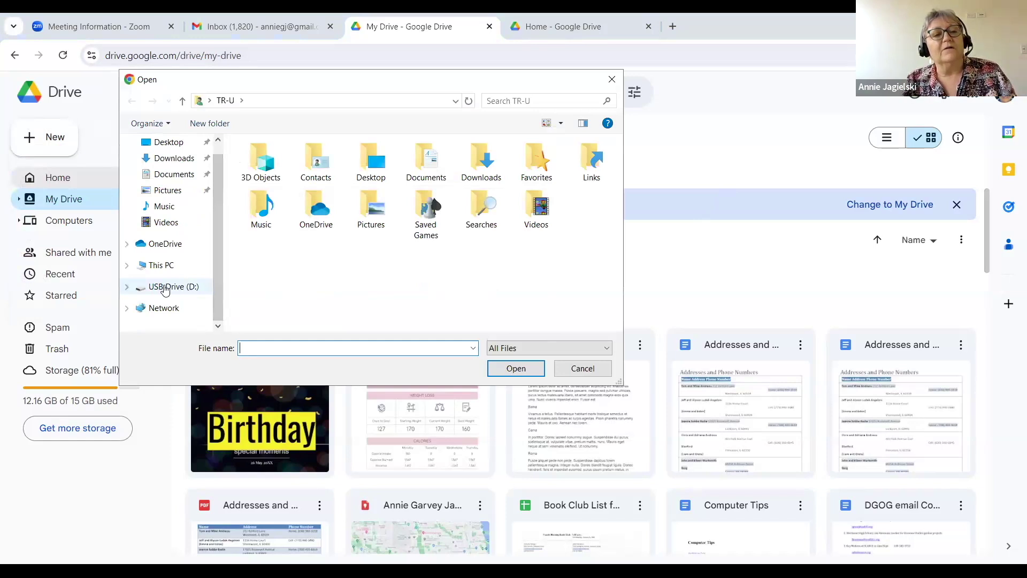
click(164, 288)
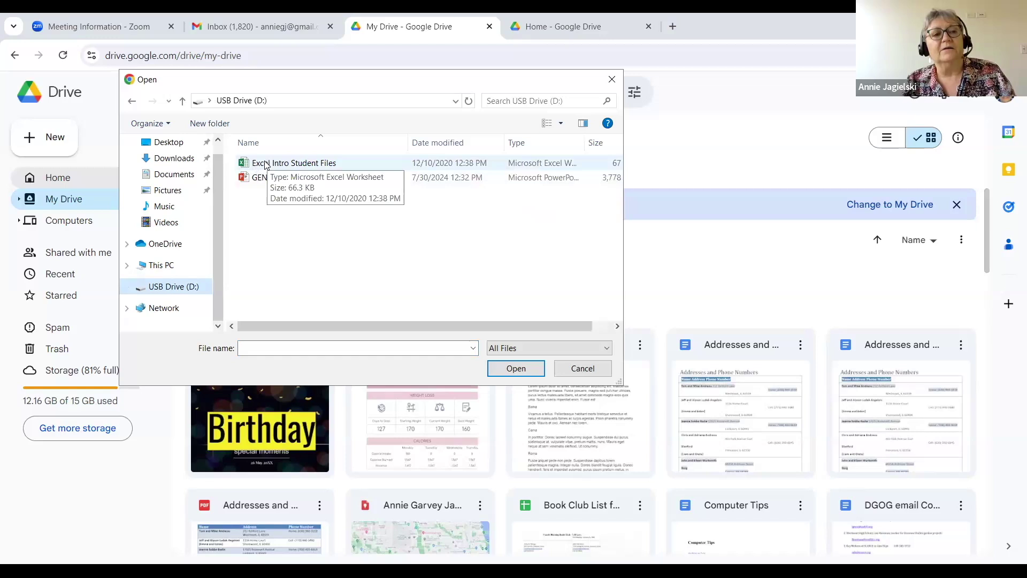
click(265, 165)
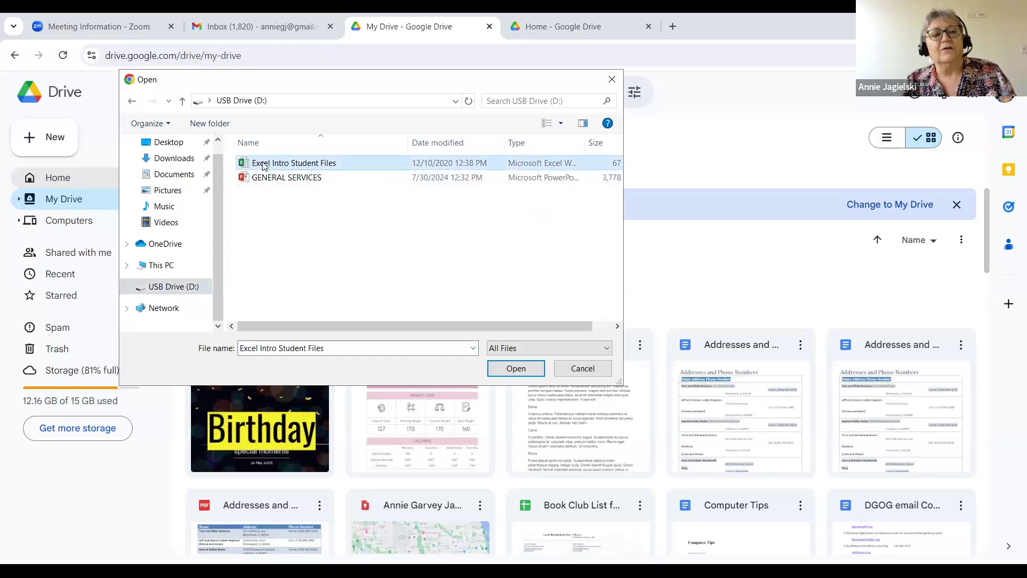
click(488, 368)
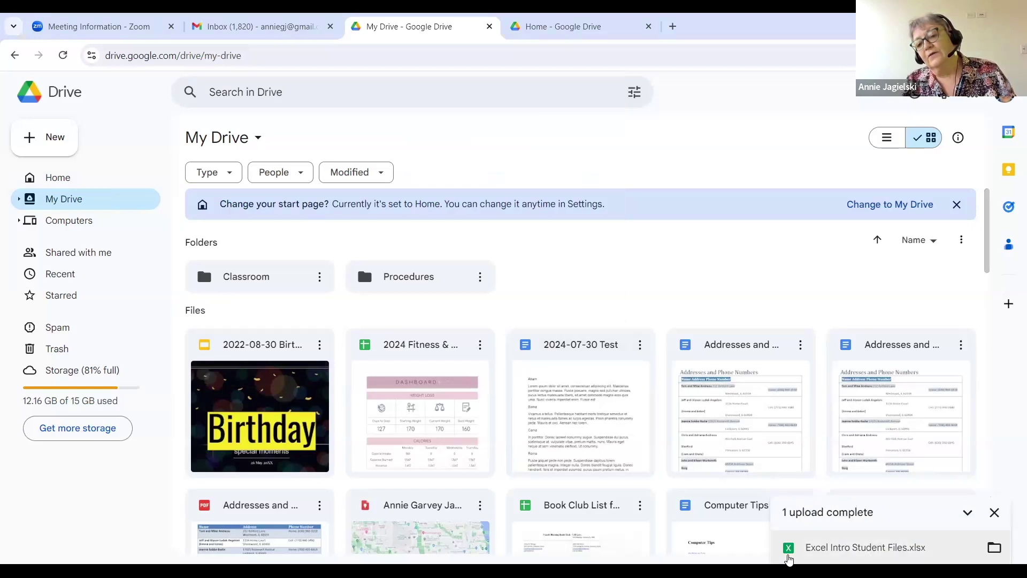
click(810, 551)
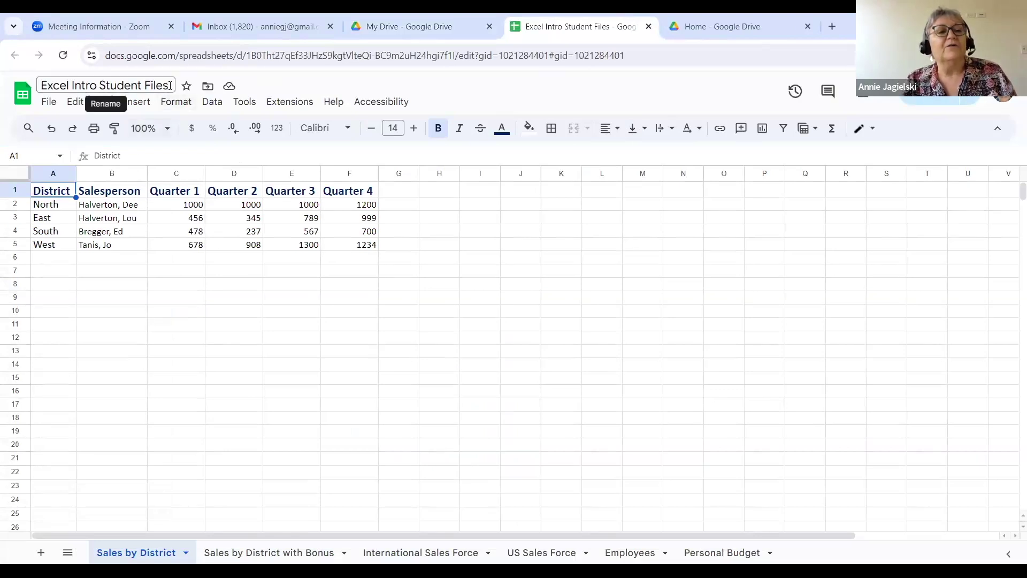
click(649, 28)
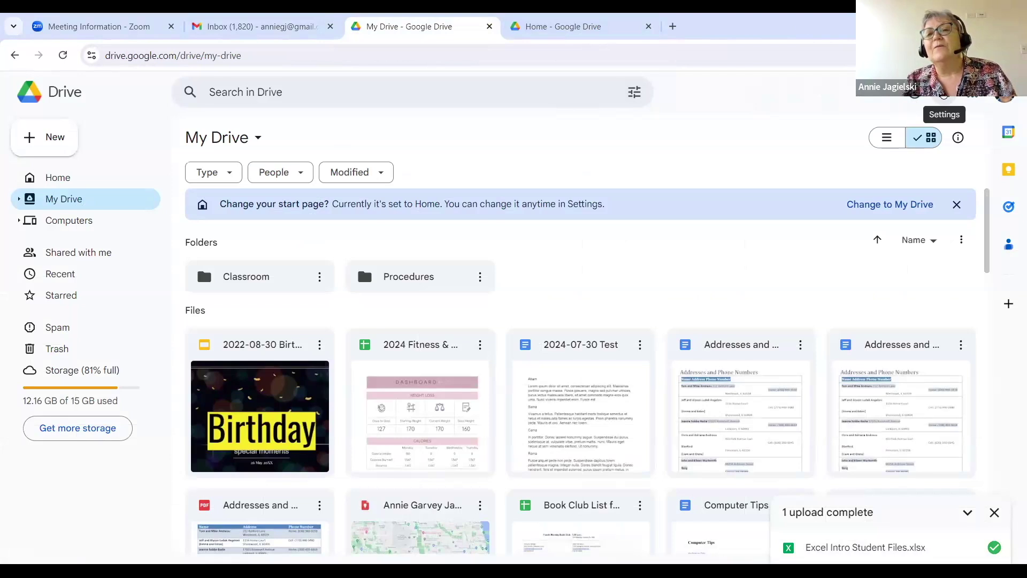
Turn off converting uploads to Google Docs editor format in Drive's general settings and return to My Drive with the calendar closed.
click(944, 96)
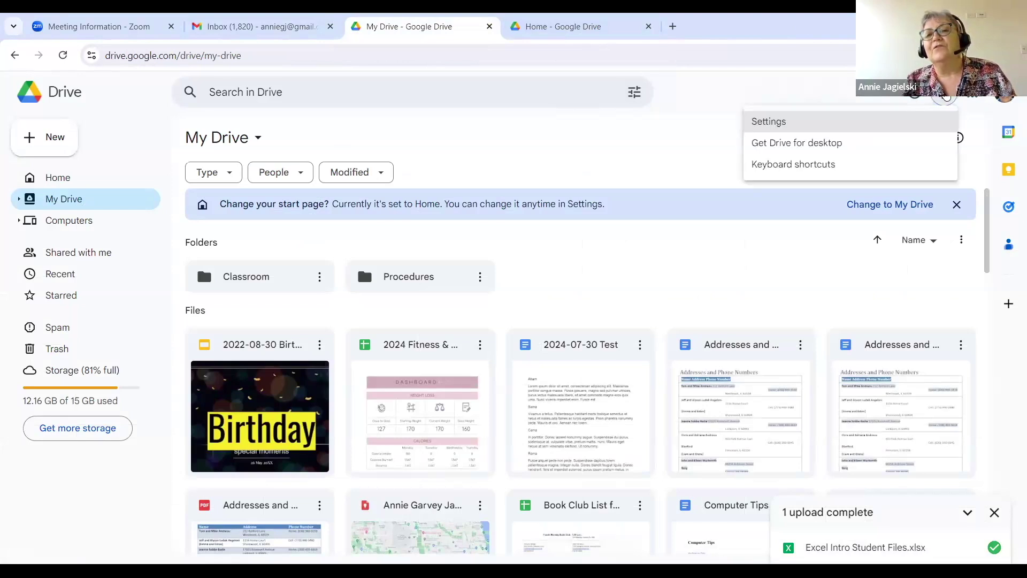
click(905, 113)
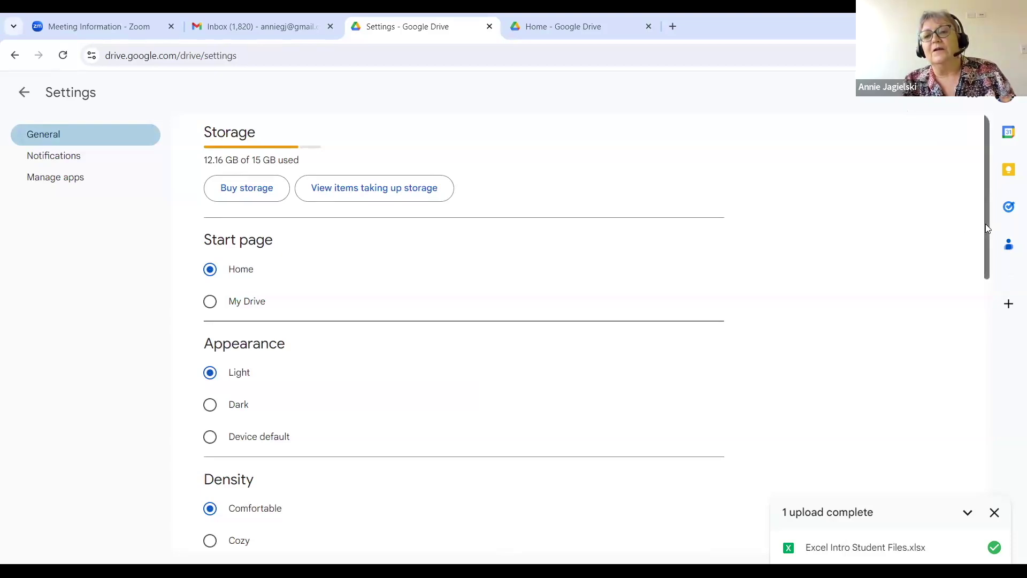
scroll(976, 284, down, 4)
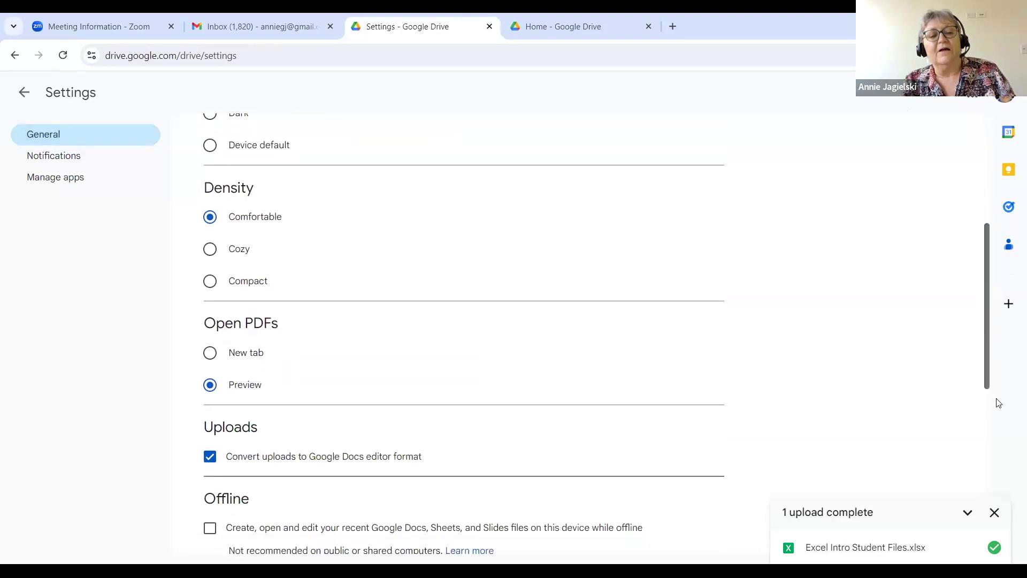
scroll(998, 402, down, 4)
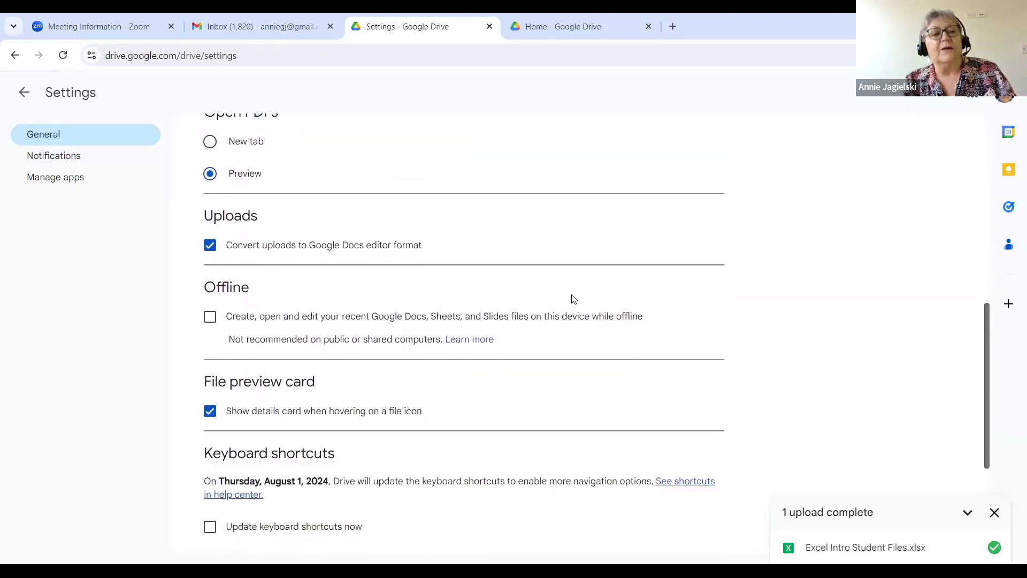
click(209, 249)
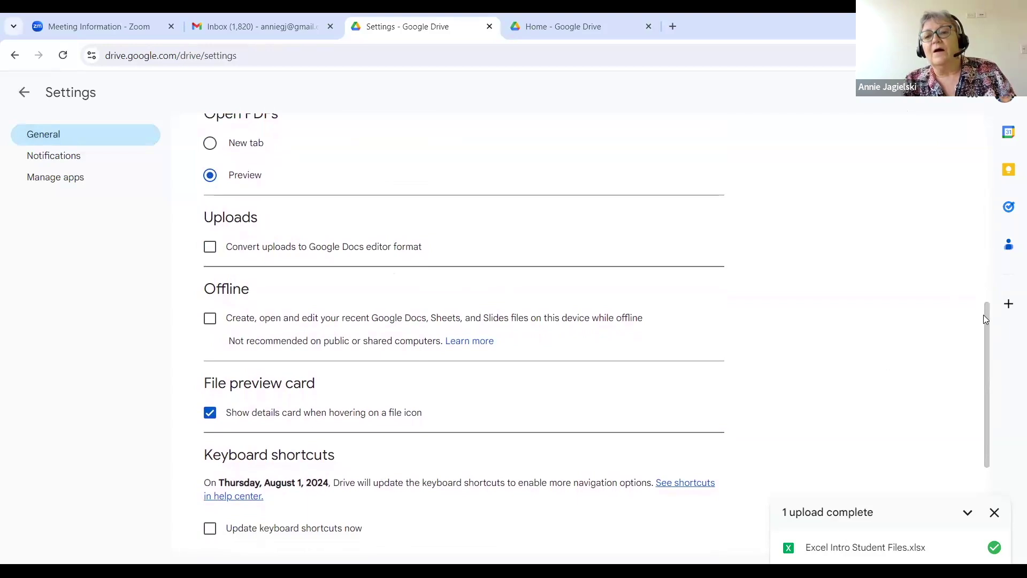
scroll(990, 223, up, 7)
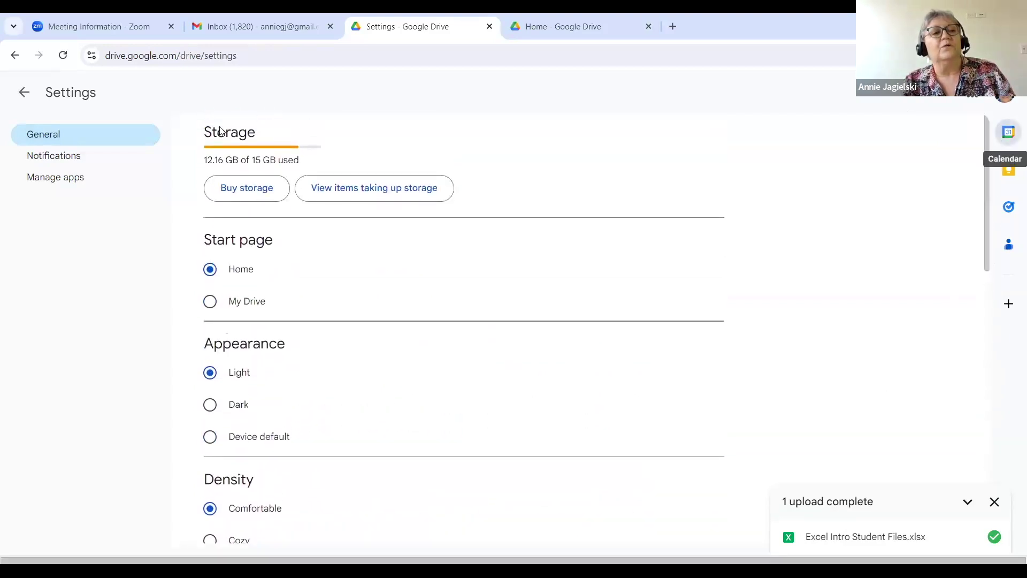
click(25, 92)
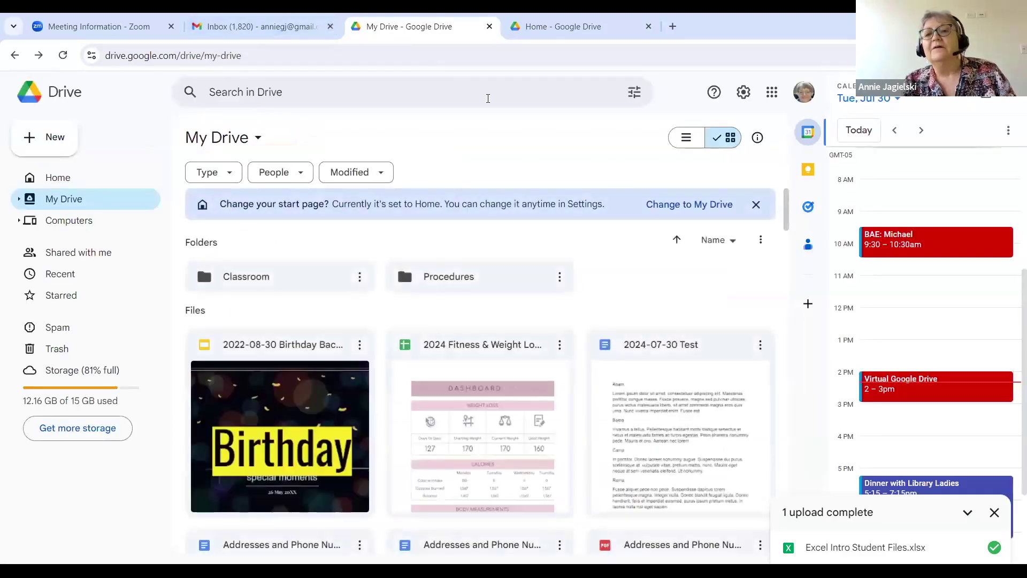
click(1012, 99)
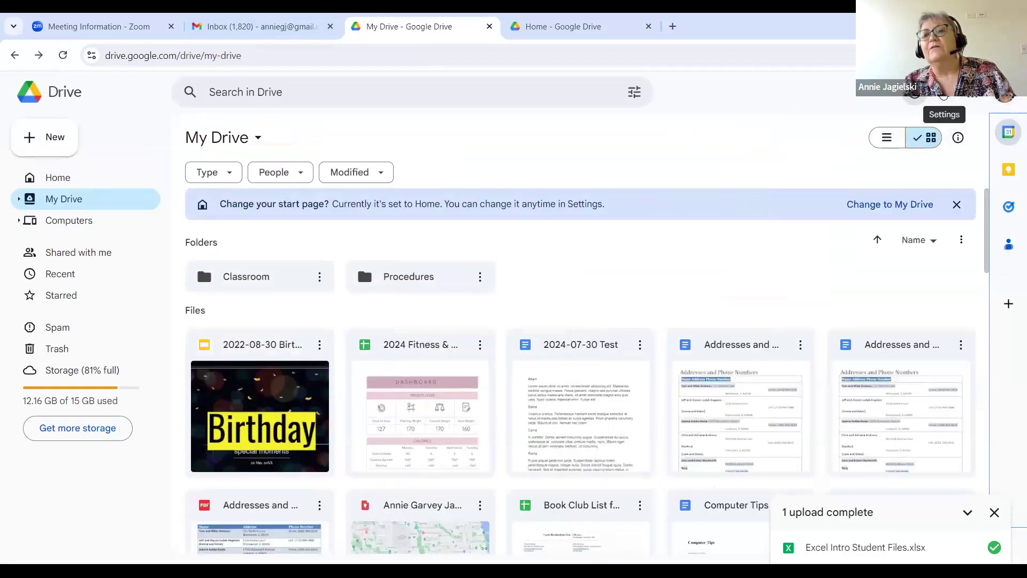
Review the upload conversion option in Drive's general settings and return to My Drive.
click(935, 102)
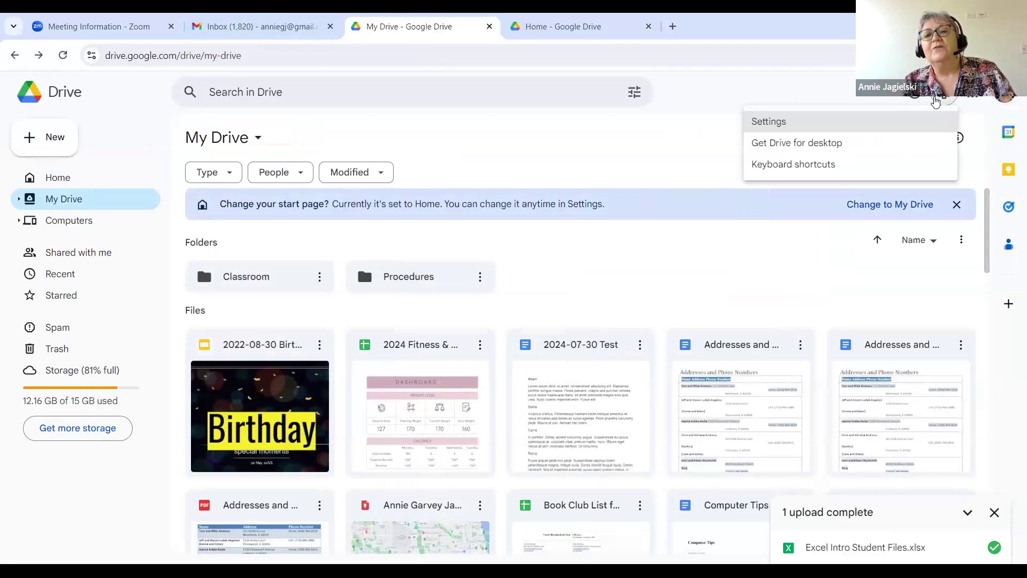
click(934, 120)
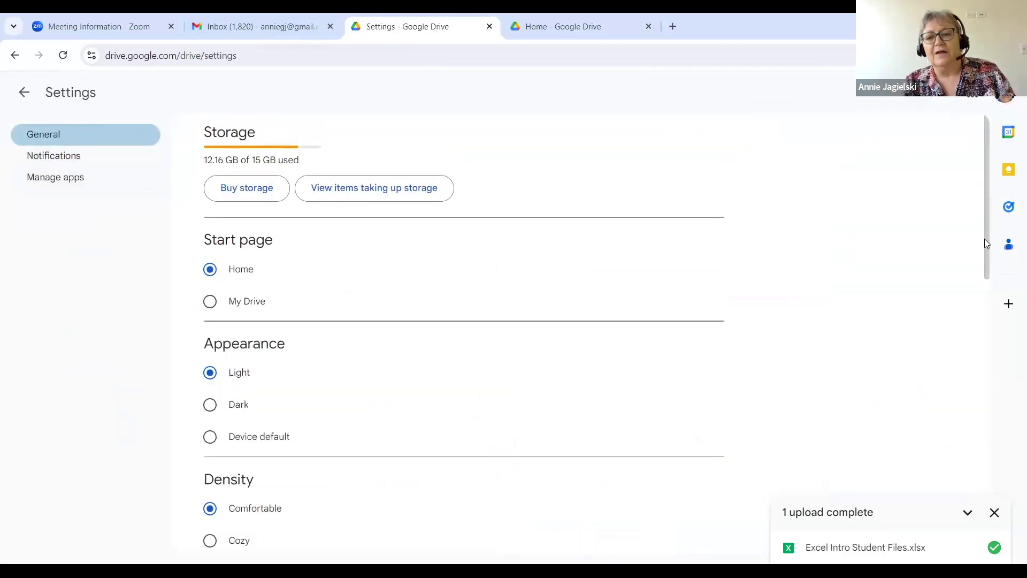
drag(987, 245, 280, 405)
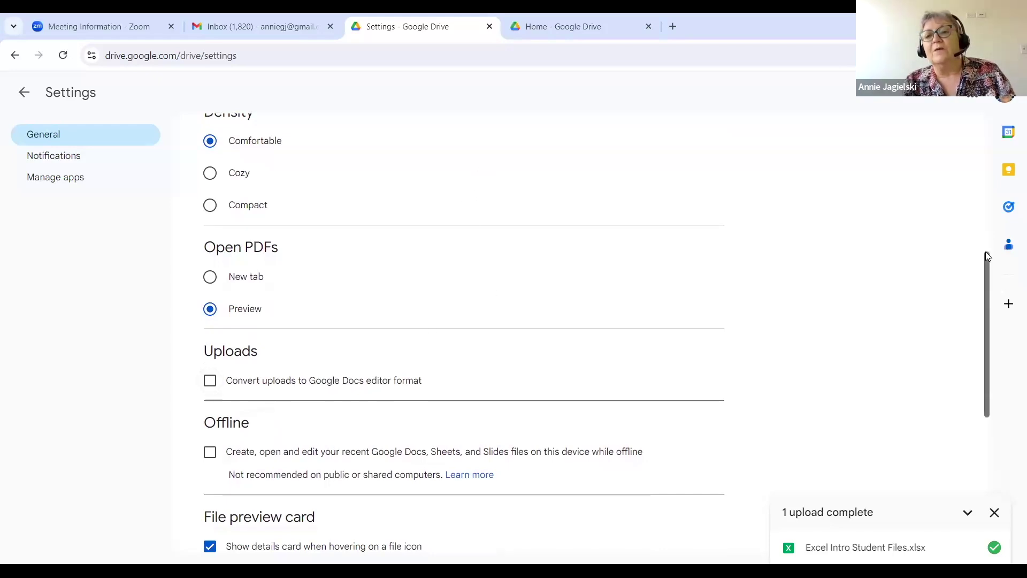
scroll(577, 88, up, 6)
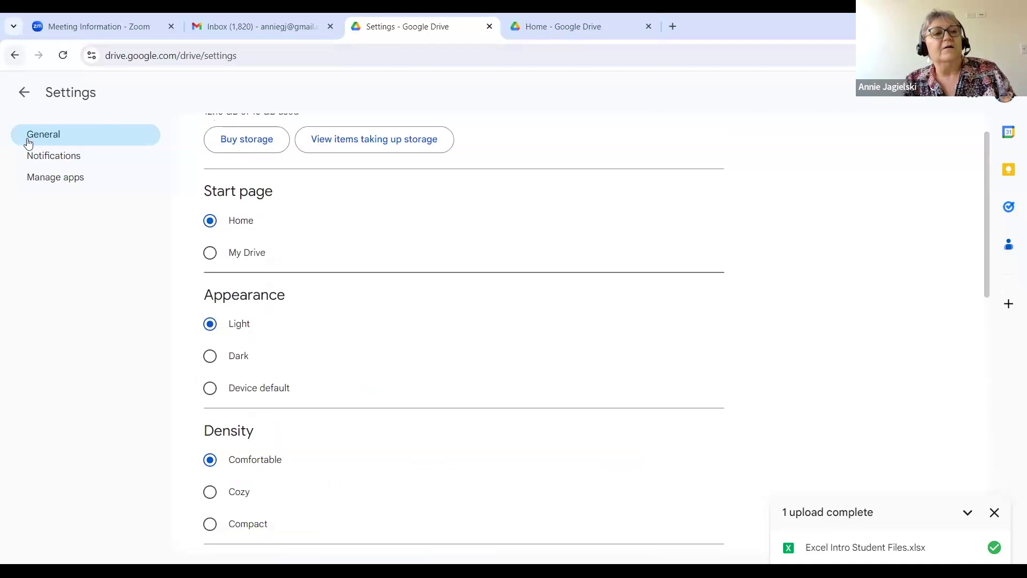
key(alt+Left)
Upload Excel Intro Student Files from USB Drive (D:) again, open the newly uploaded XLSX copy to inspect it, and return to My Drive.
click(48, 138)
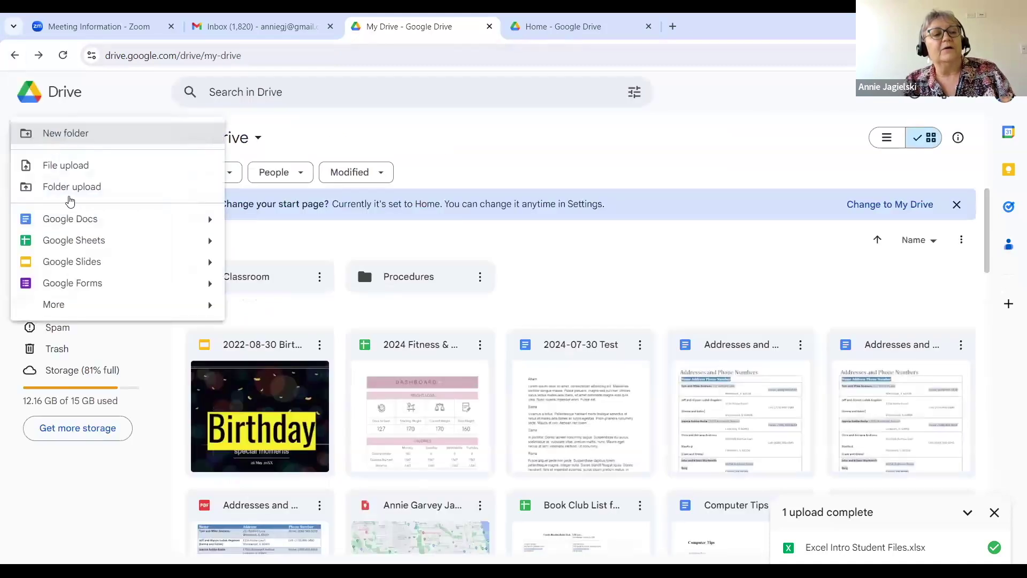
click(69, 173)
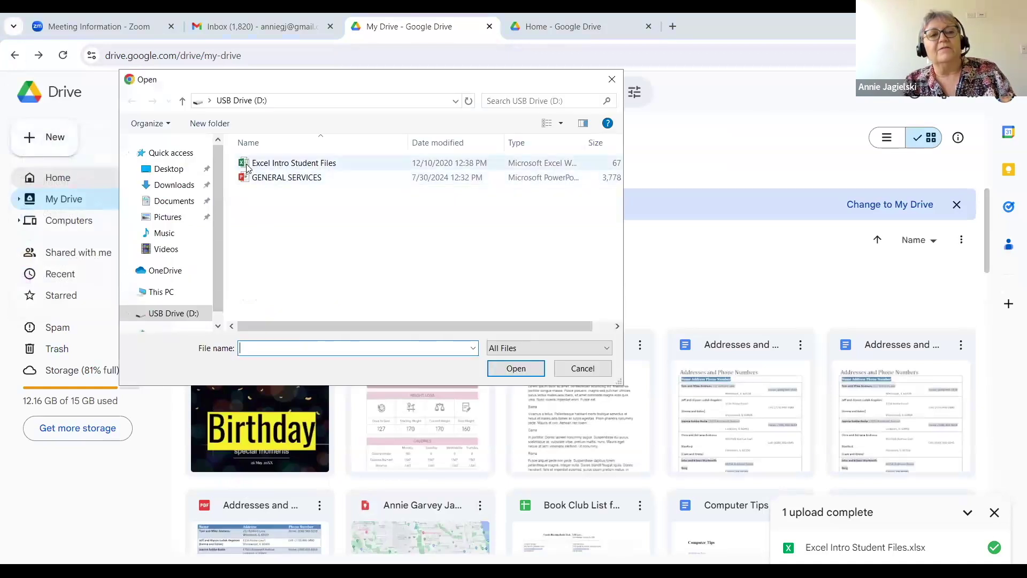
click(247, 167)
click(508, 372)
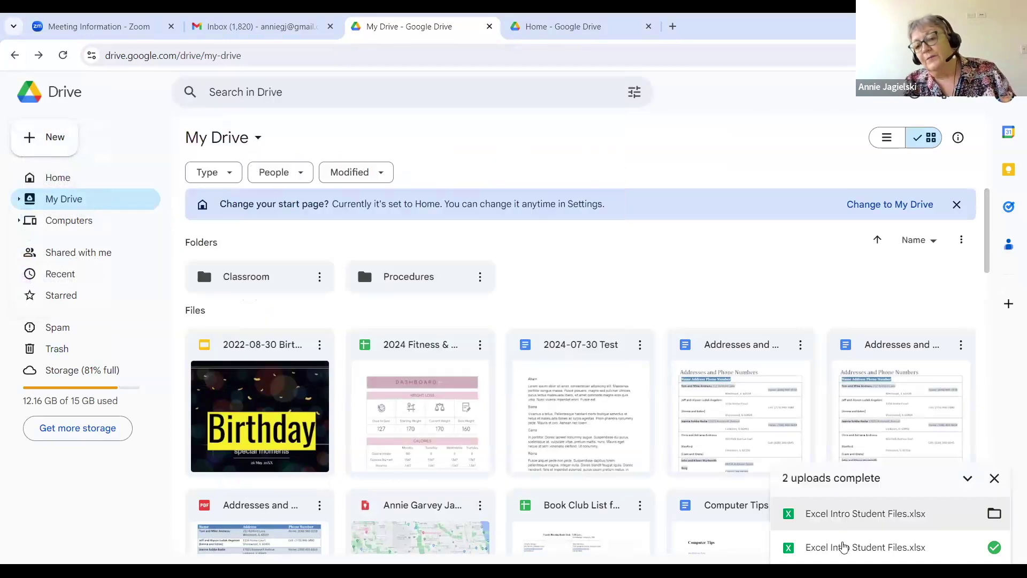
click(829, 517)
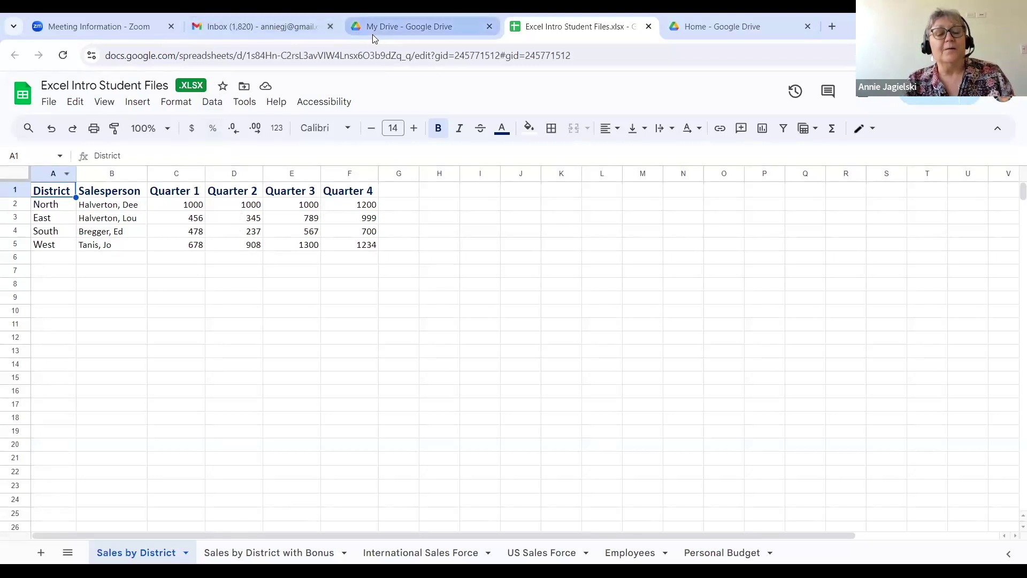
mouse_move(363, 30)
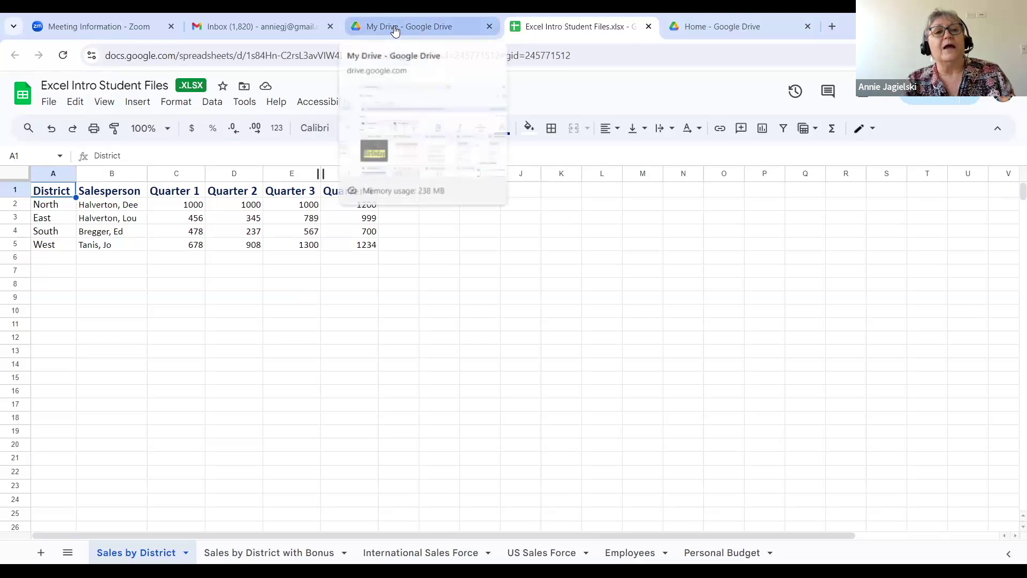
click(415, 36)
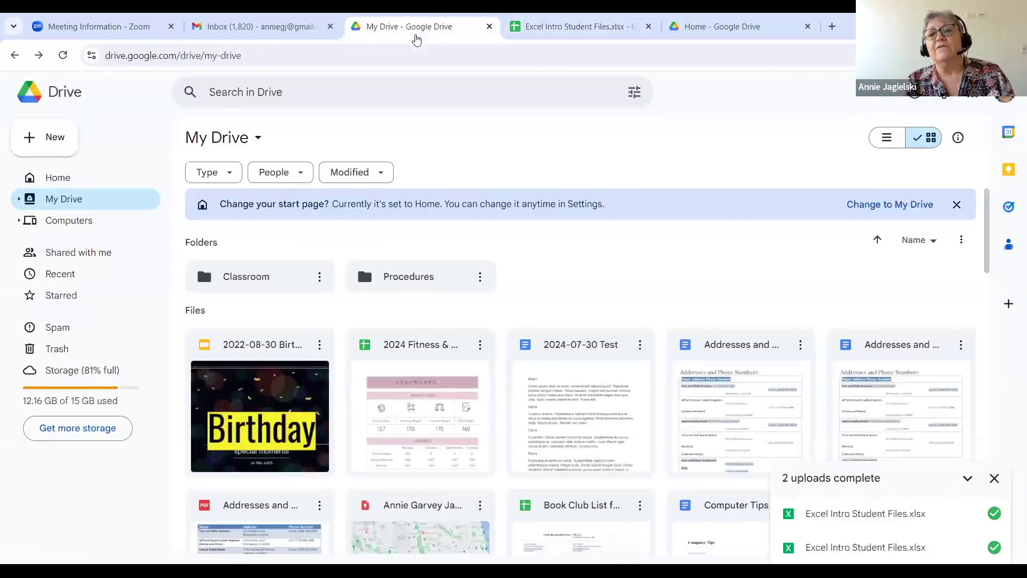
Turn on converting uploads to Google Docs editor format in Drive's general settings and return to My Drive.
click(944, 95)
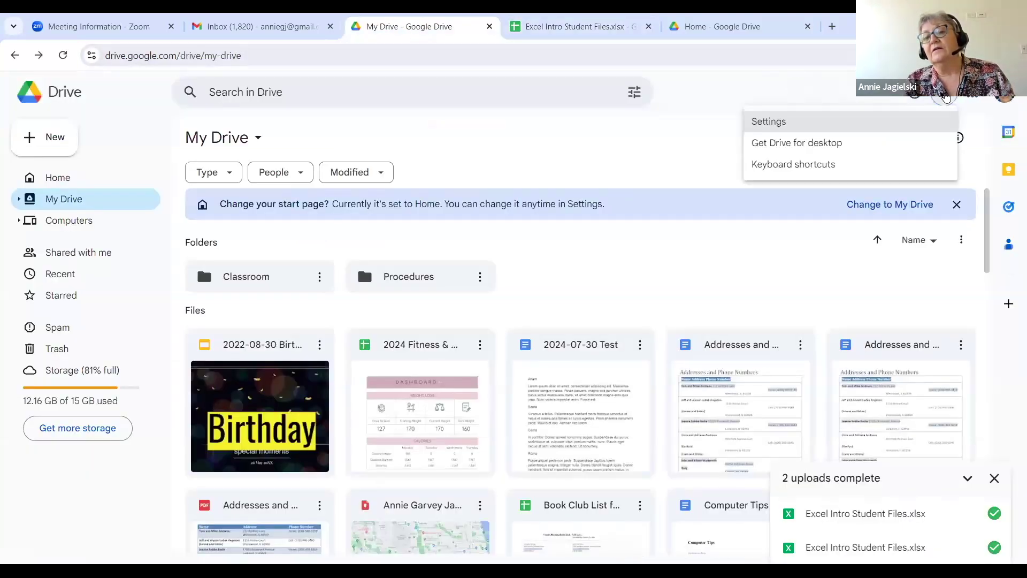
key(Return)
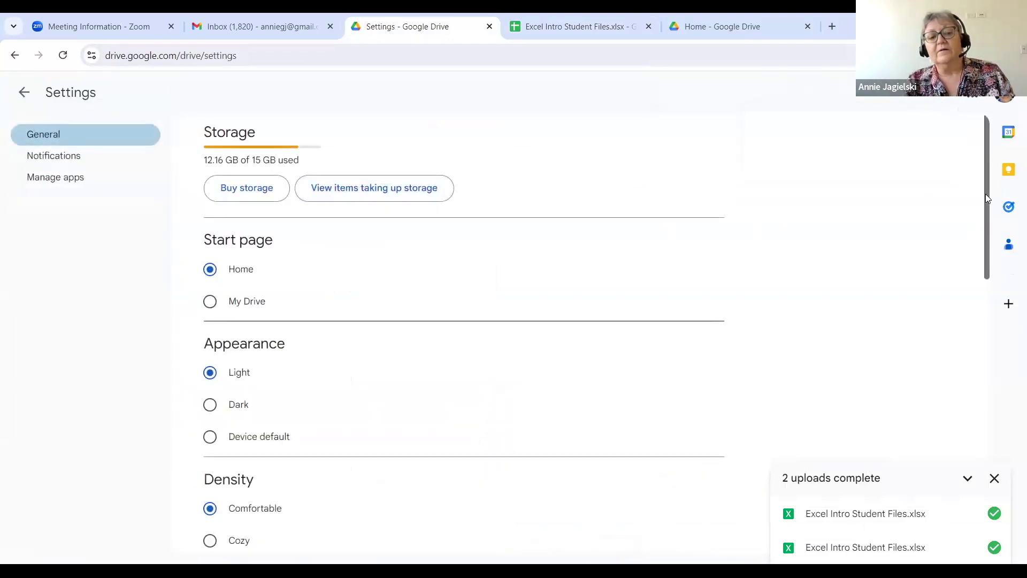
scroll(212, 492, down, 5)
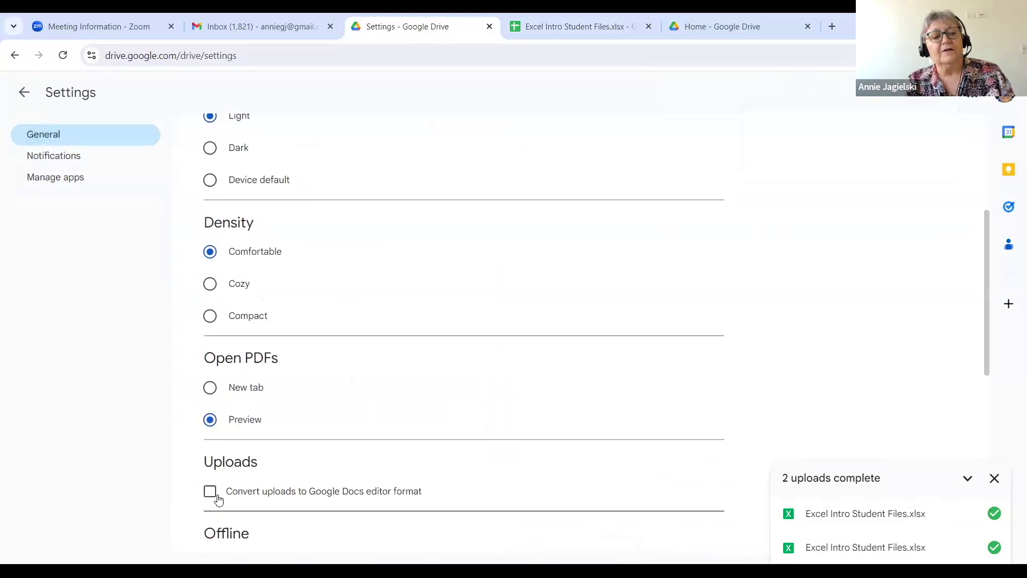
click(210, 492)
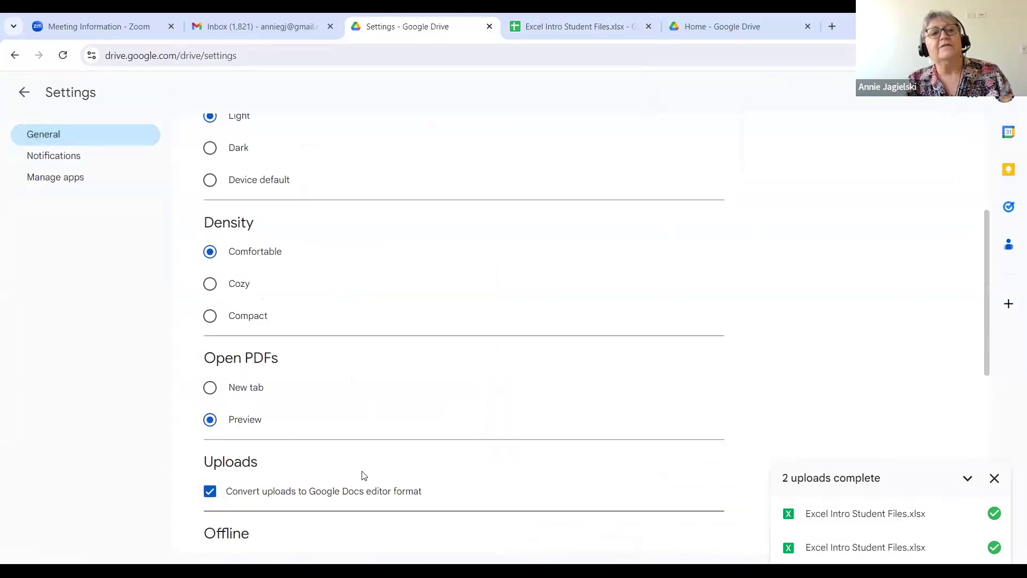
click(14, 57)
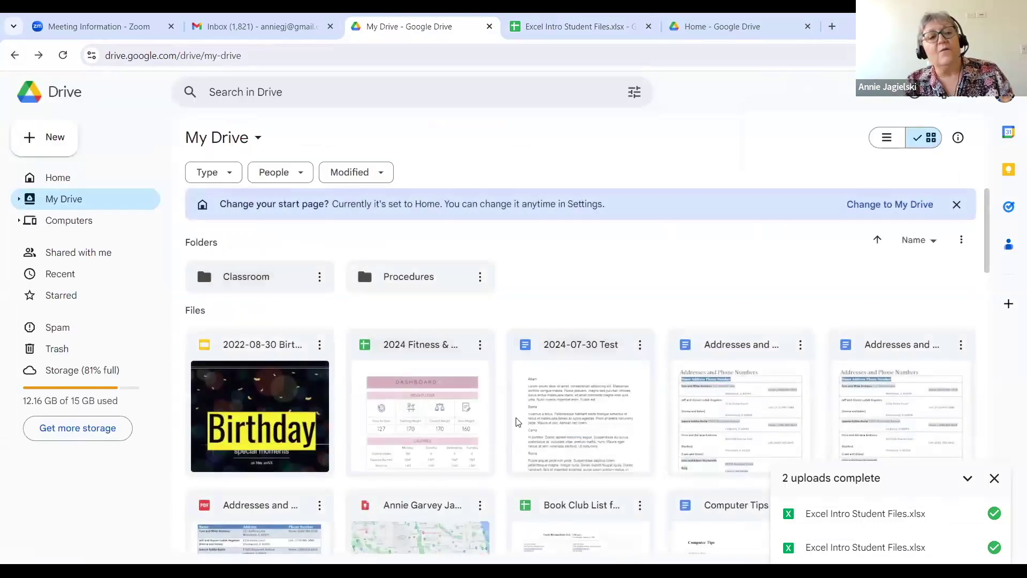
Upload Excel Intro Student Files from USB Drive (D:) again, open the converted Google Sheets copy to inspect it, and return to My Drive.
click(56, 146)
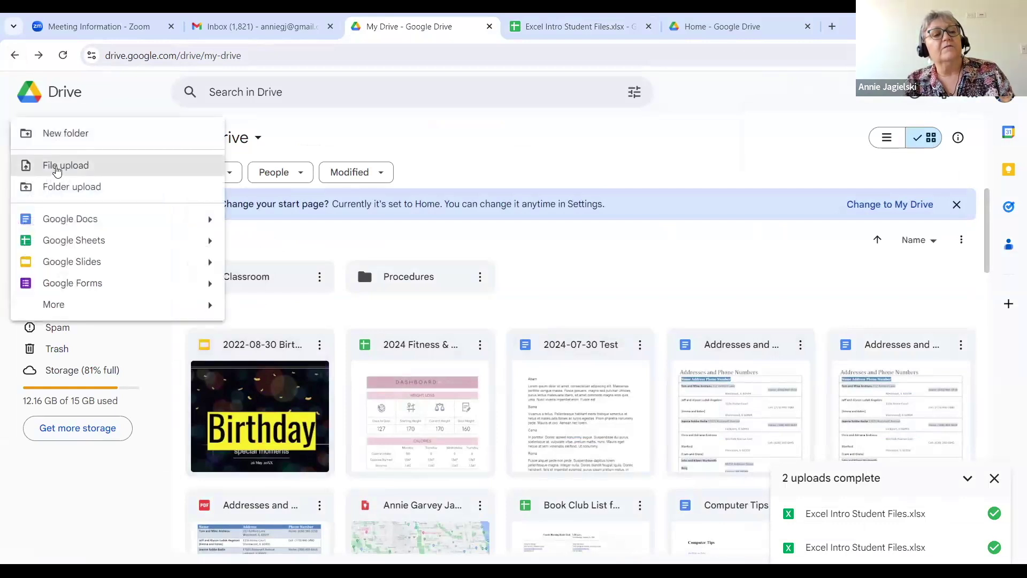
click(57, 167)
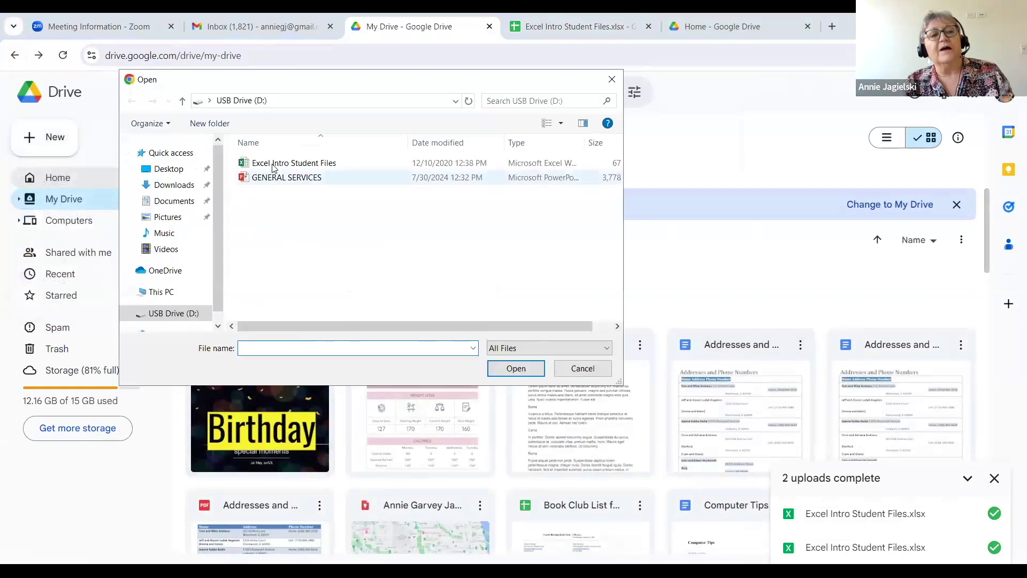
click(271, 168)
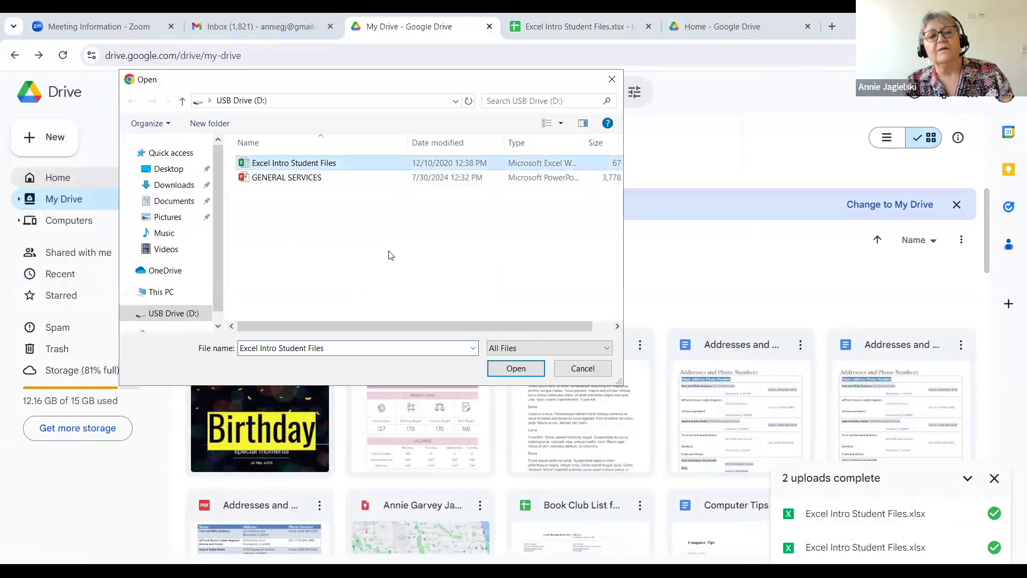
click(507, 369)
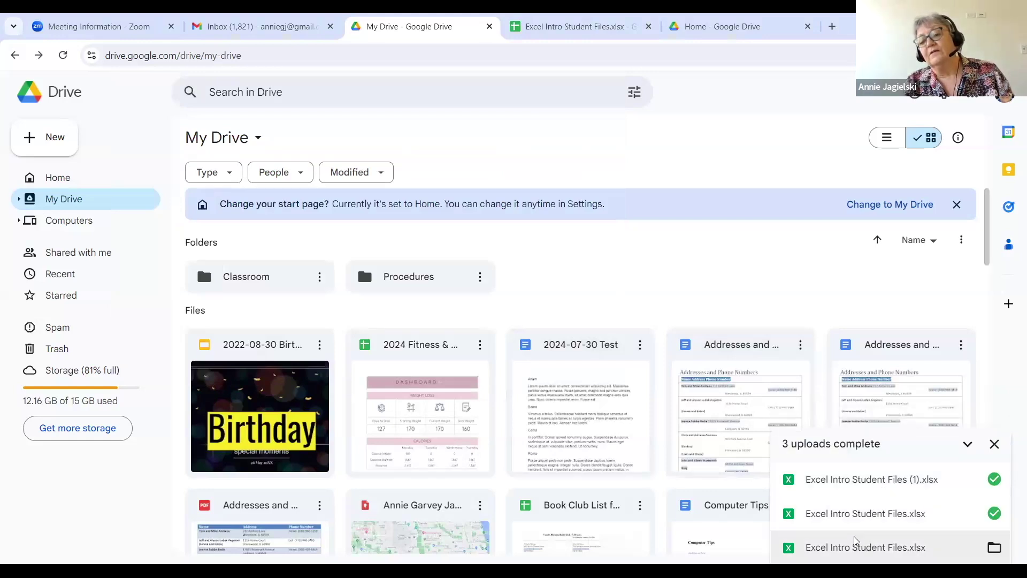
click(869, 546)
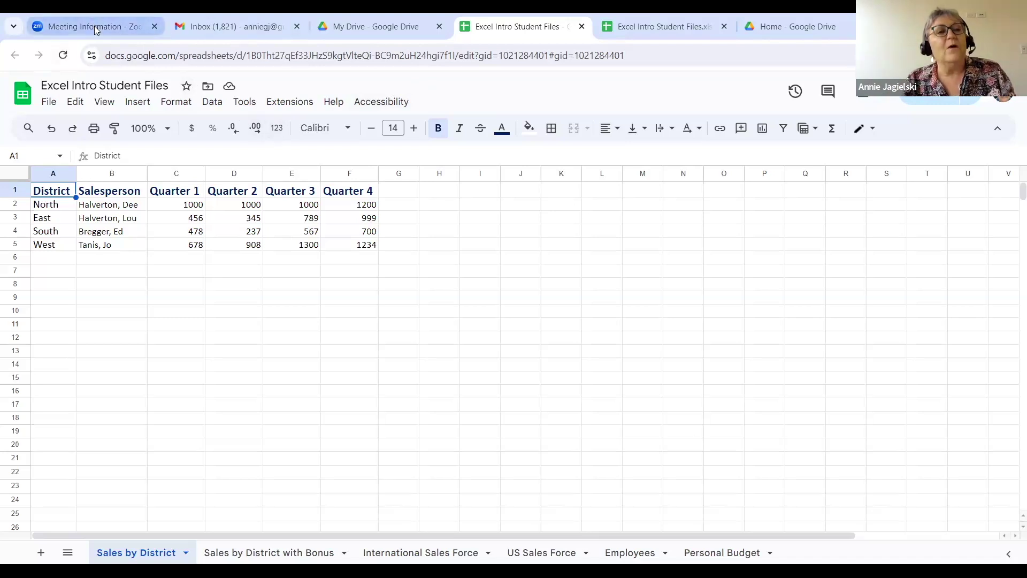
click(327, 27)
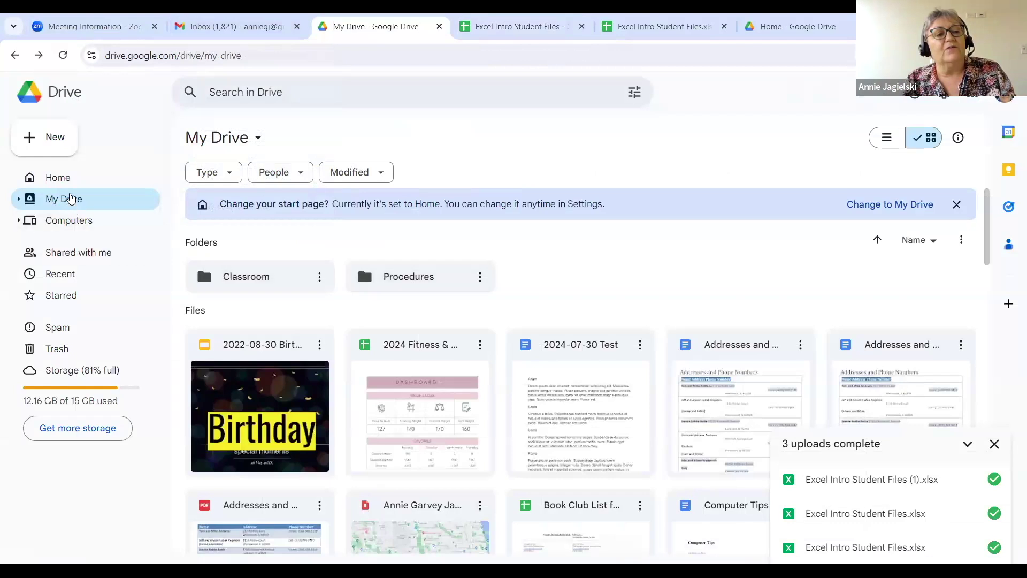
Review the file types Drive can create, and create a Google Docs document from the Project proposal (Tropic) template.
click(54, 138)
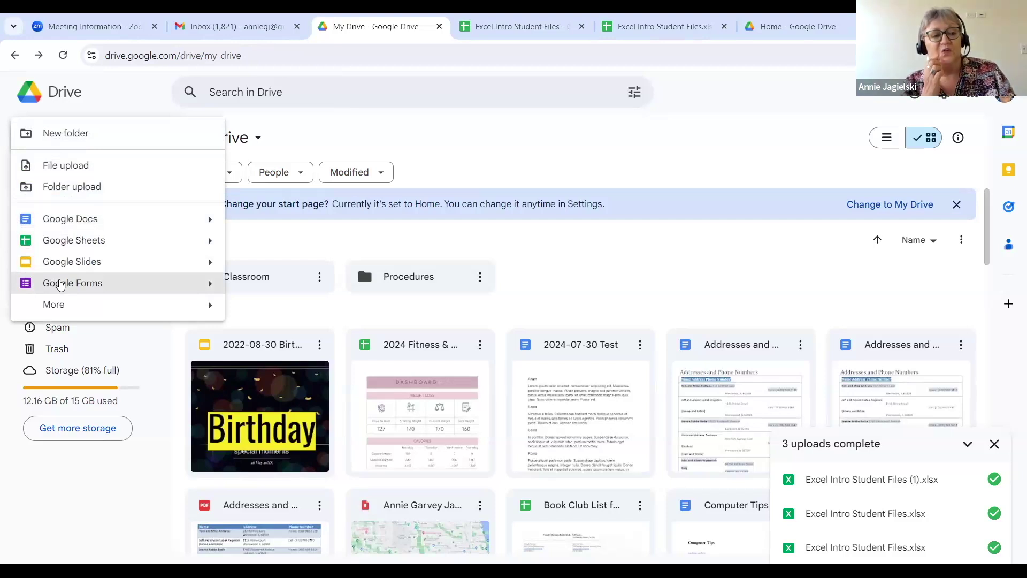
click(61, 307)
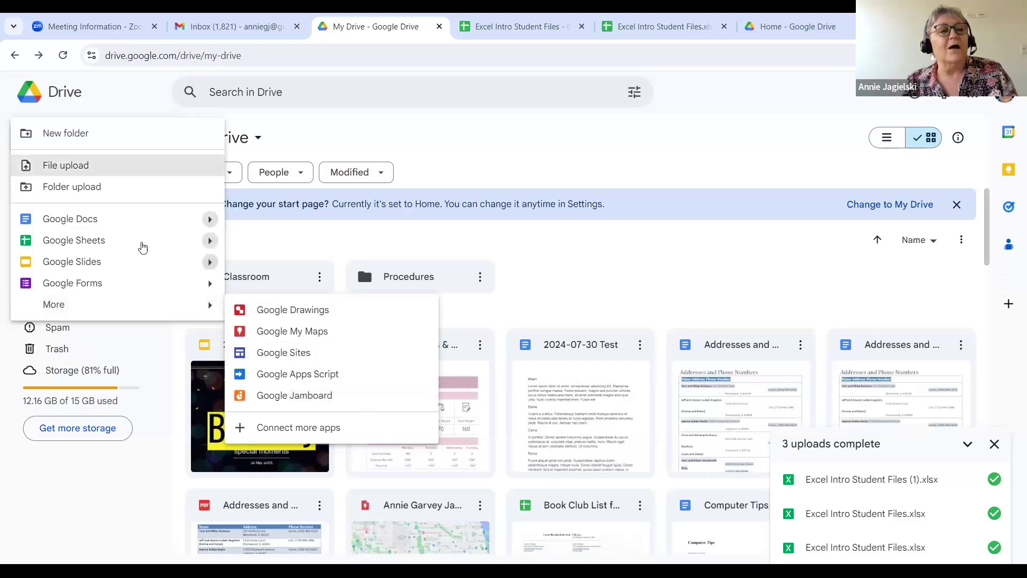
mouse_move(208, 227)
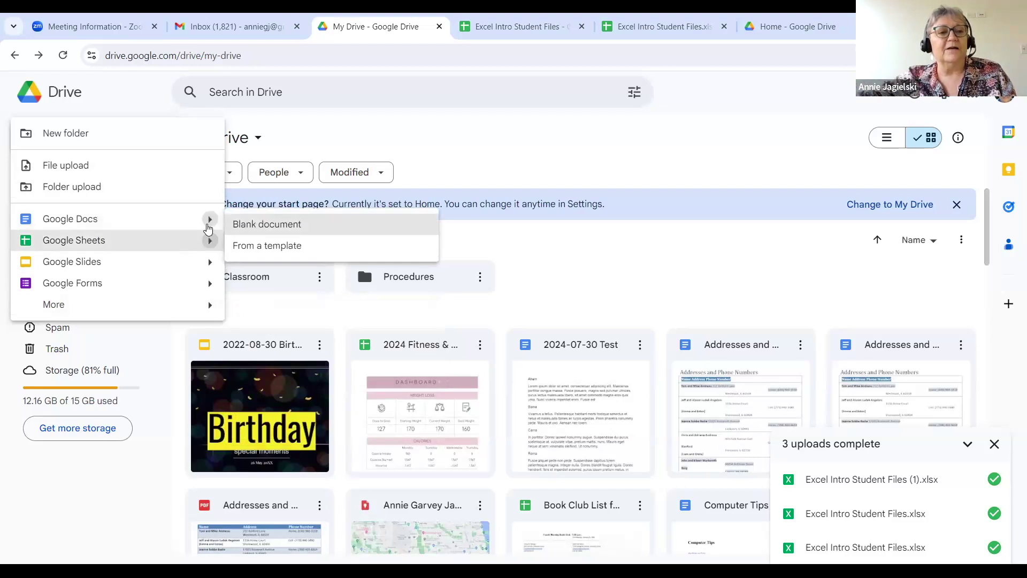
click(243, 248)
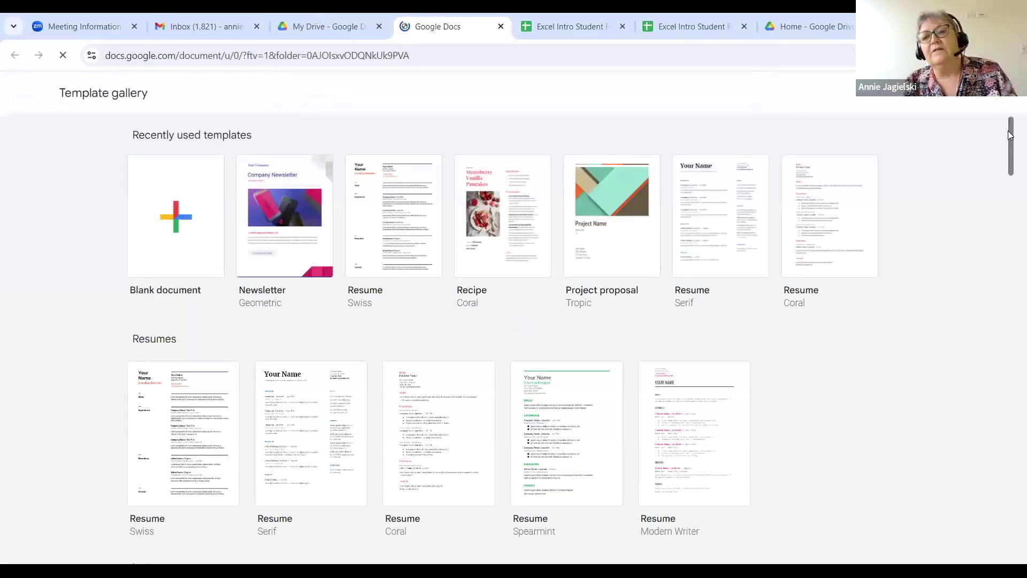
drag(1010, 176, 1010, 266)
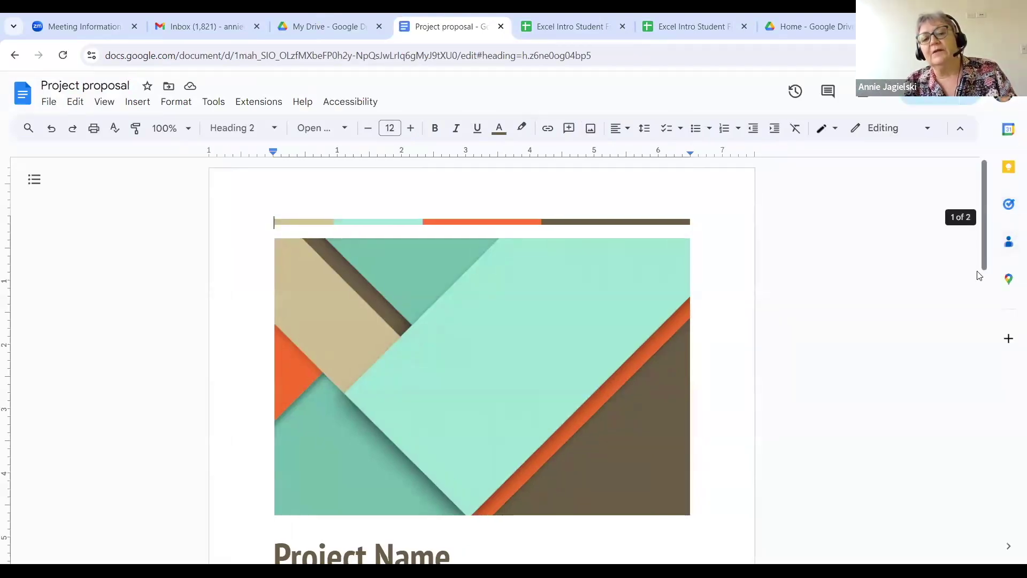
Replace the Project Name title with Marketing in the project proposal and select the cover image.
scroll(704, 334, down, 4)
drag(451, 297, 276, 301)
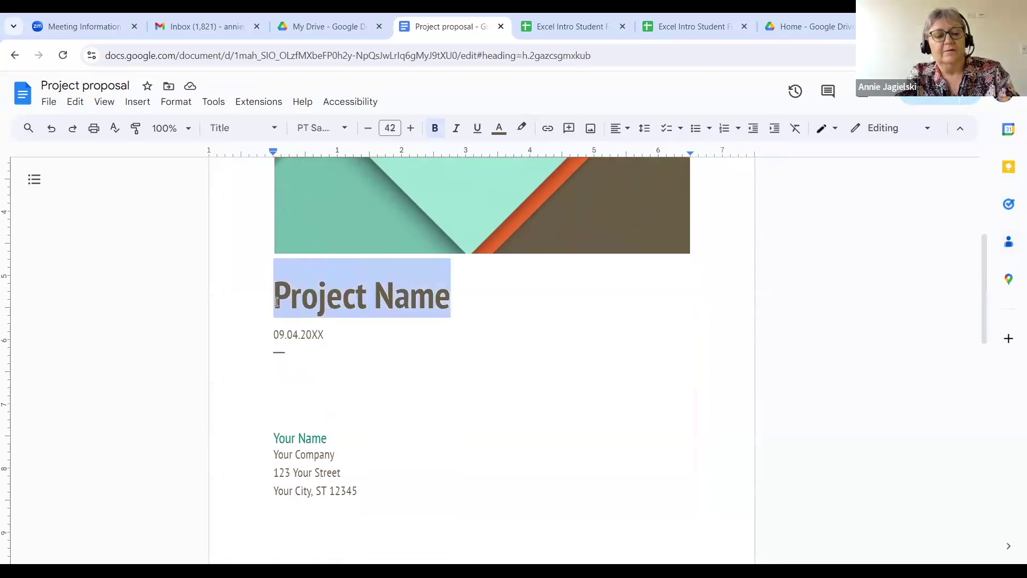
text(Marketing)
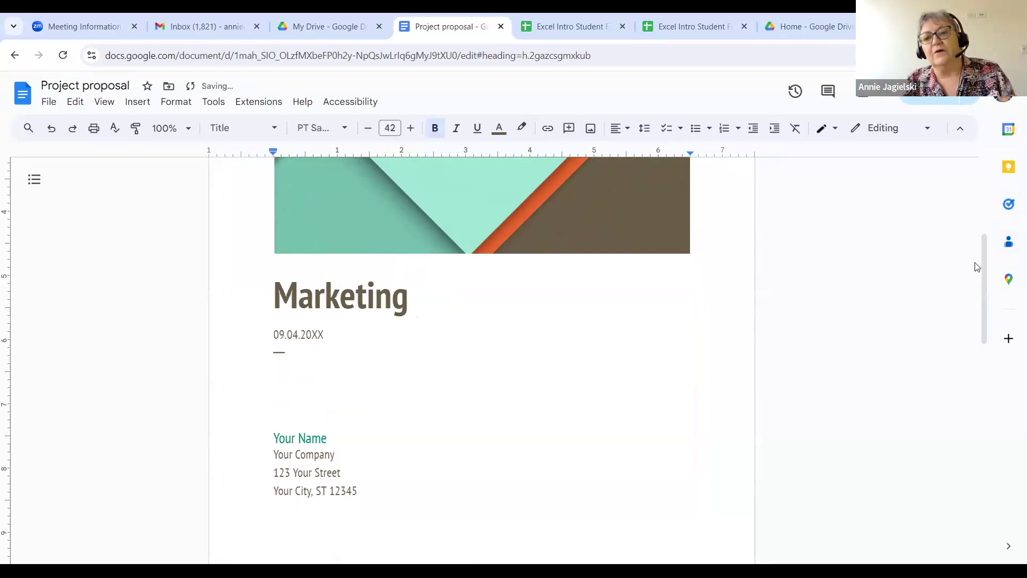
drag(984, 271, 984, 214)
click(515, 368)
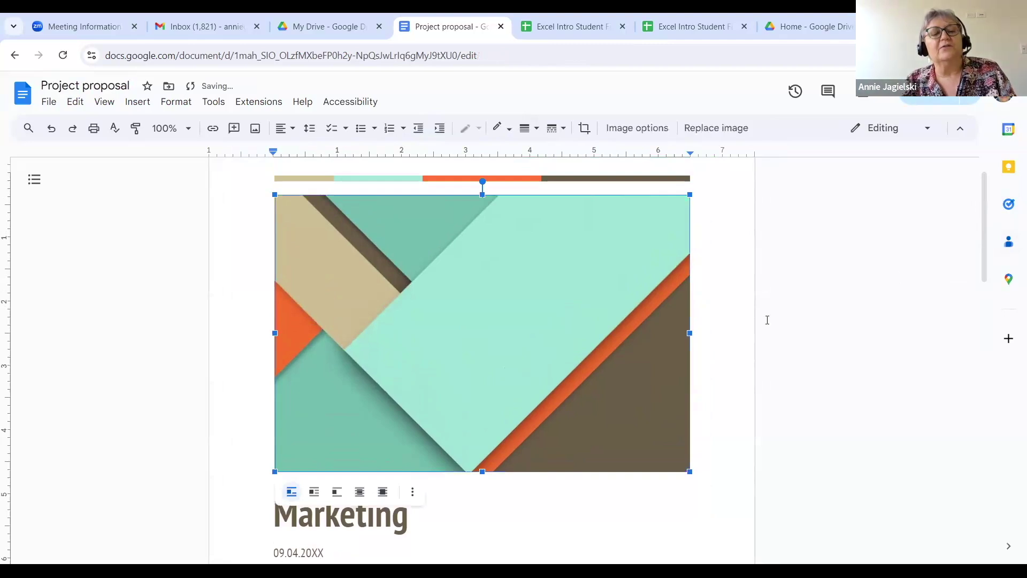
drag(986, 219, 985, 195)
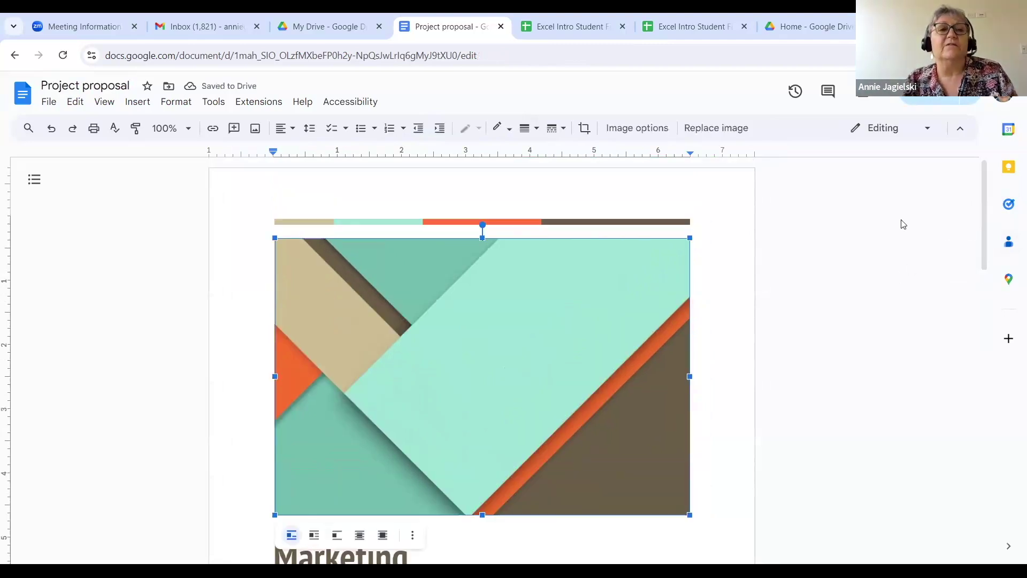
Return to My Drive, create a blank Google Docs document, and preview the Meeting notes and Email draft building blocks.
click(344, 27)
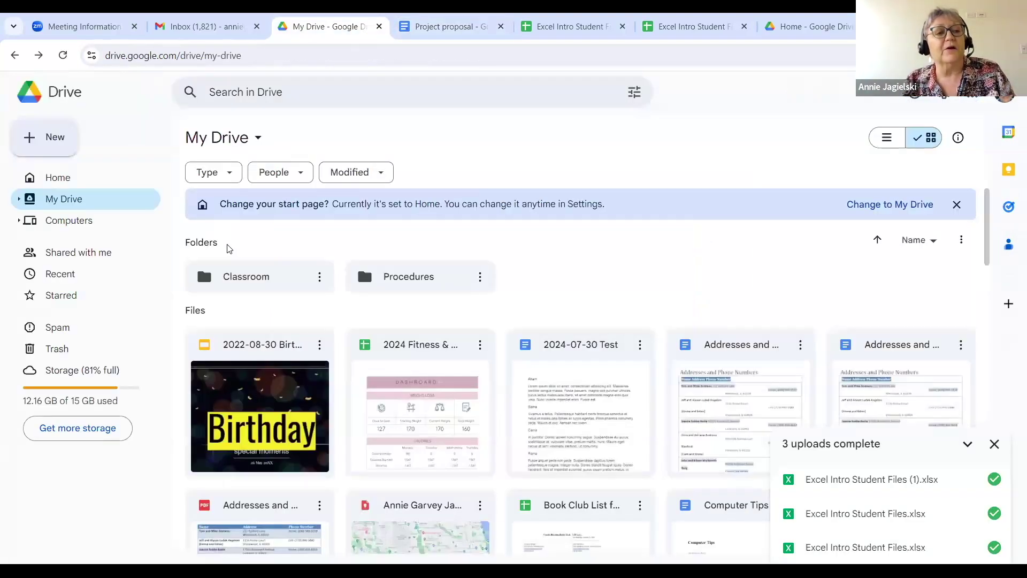
click(47, 141)
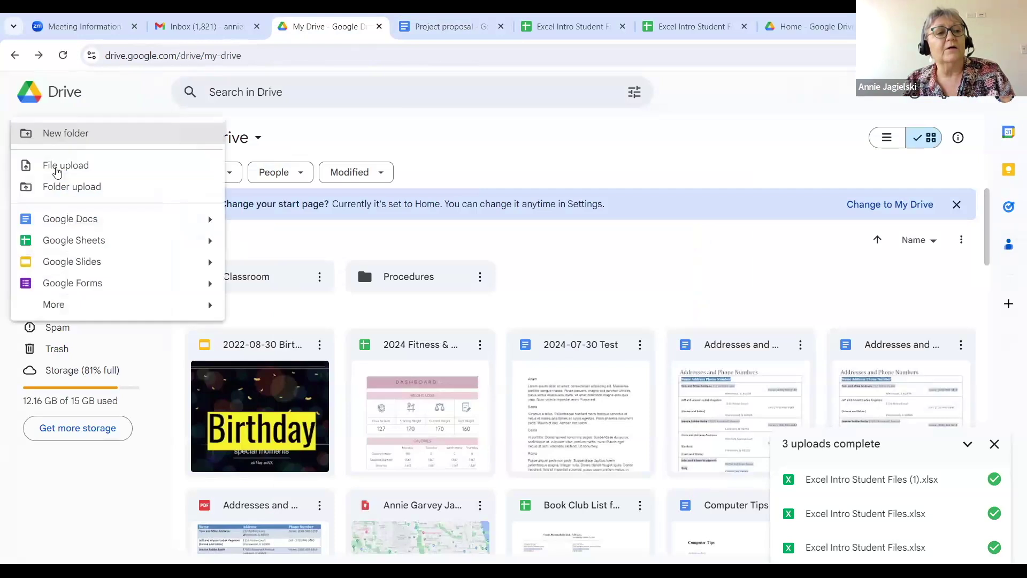
click(79, 220)
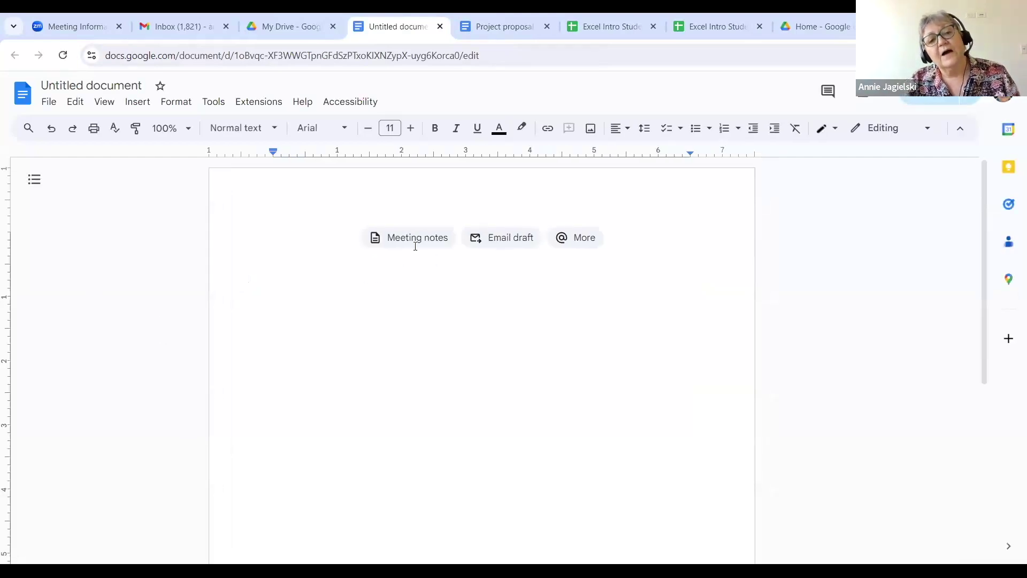
mouse_move(413, 243)
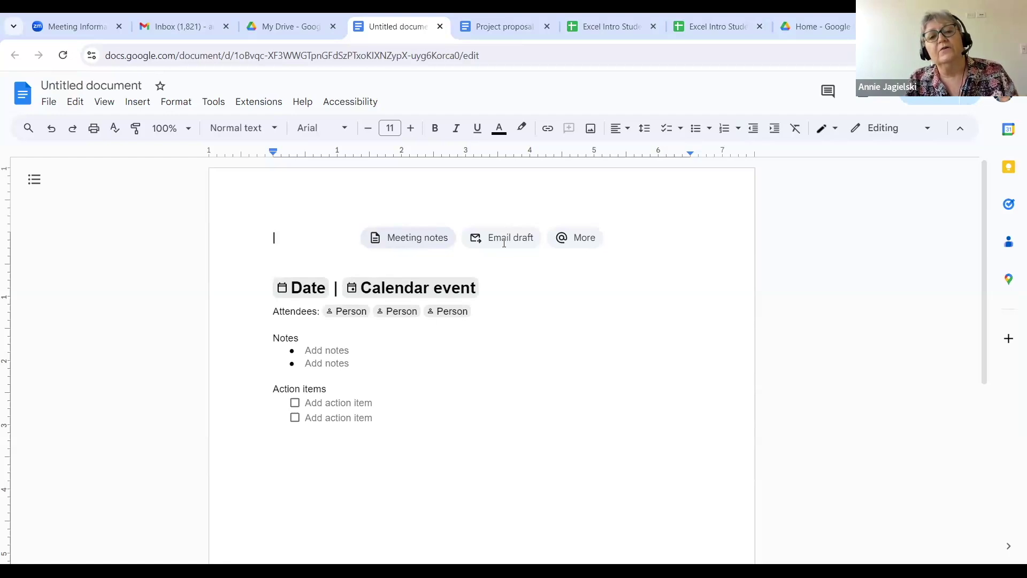
mouse_move(500, 247)
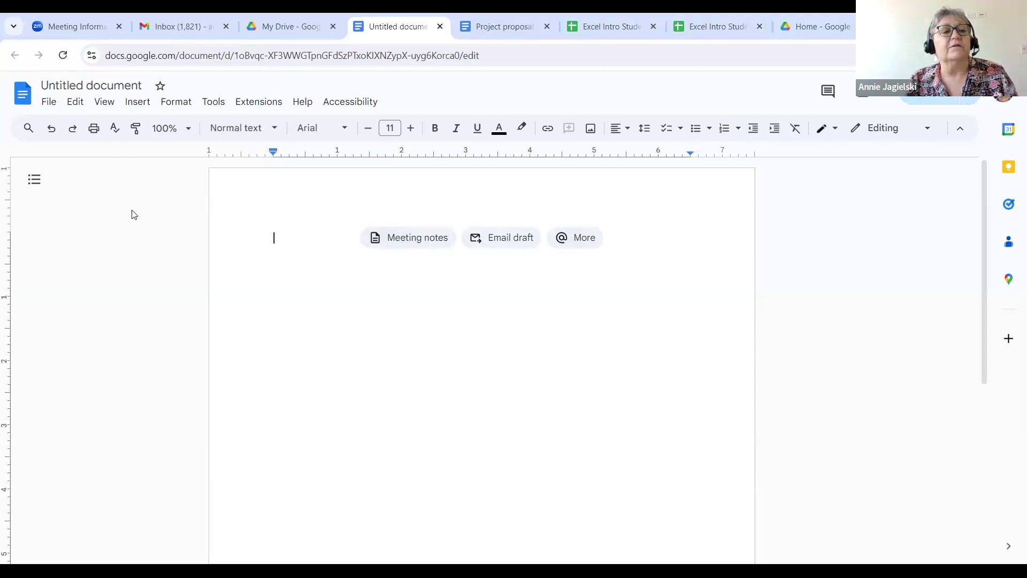
Rename the blank document as 2024-07-30 Test A.
click(79, 83)
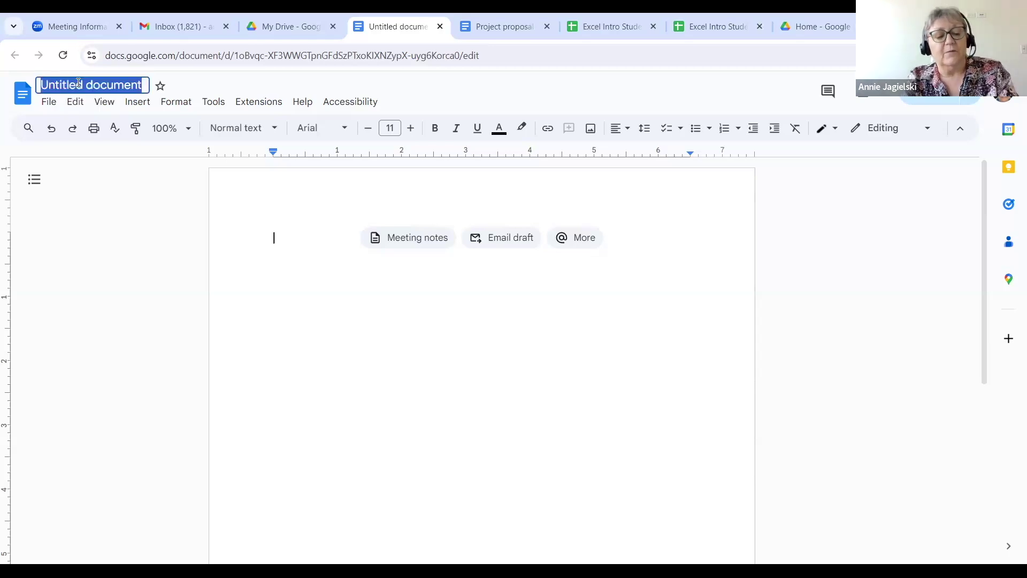
text(2)
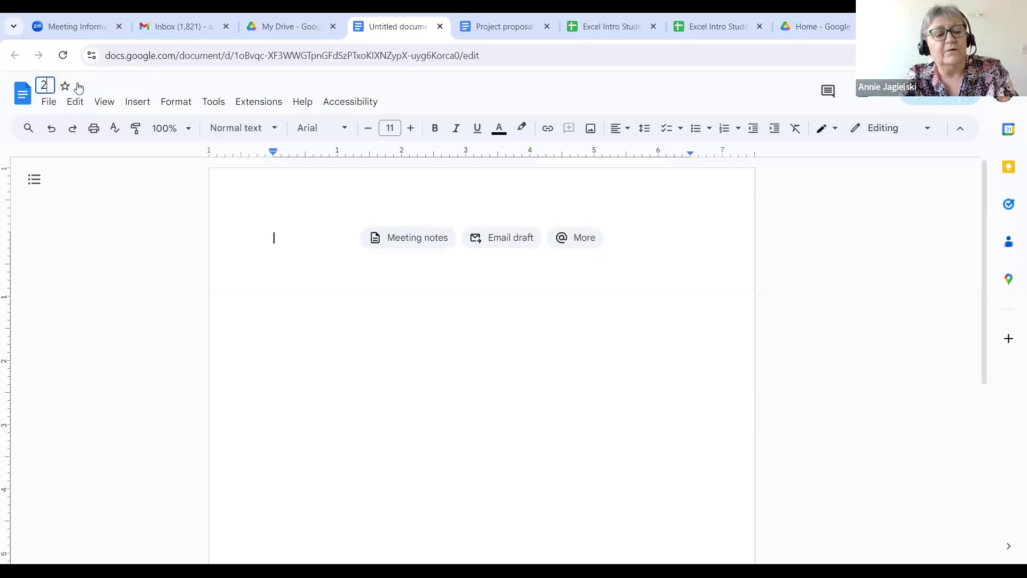
text(024-)
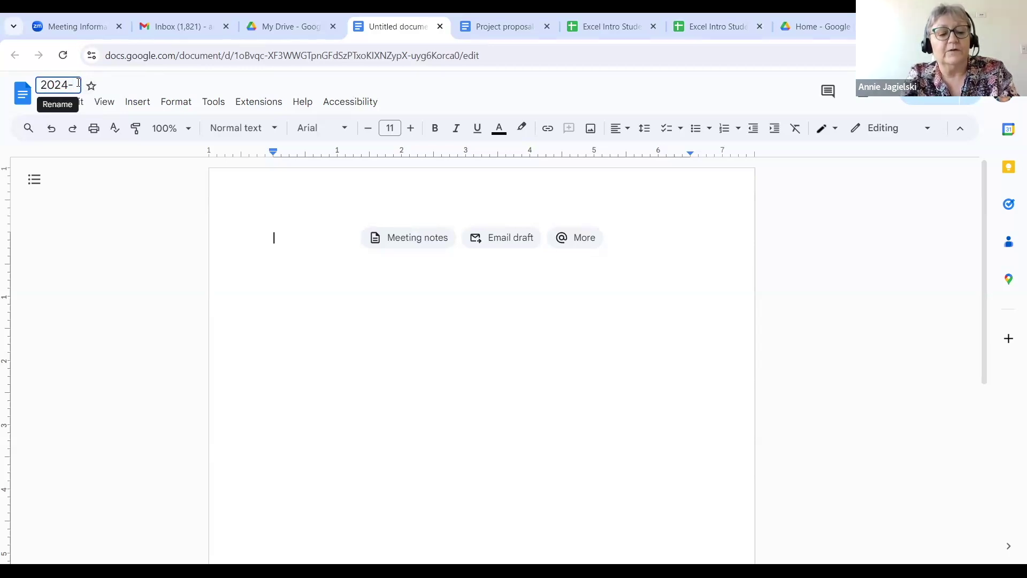
text(07-30 )
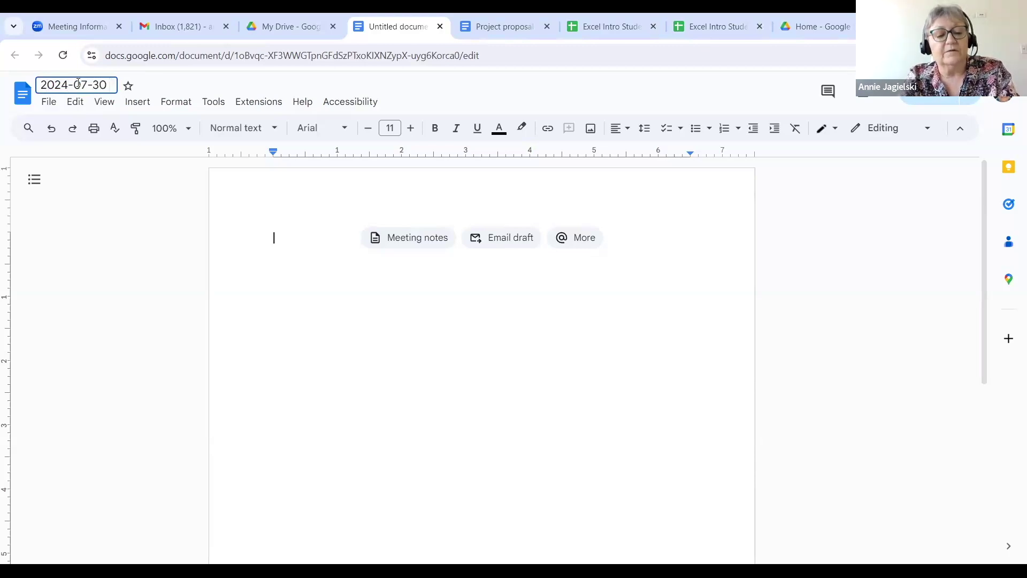
text(Test A)
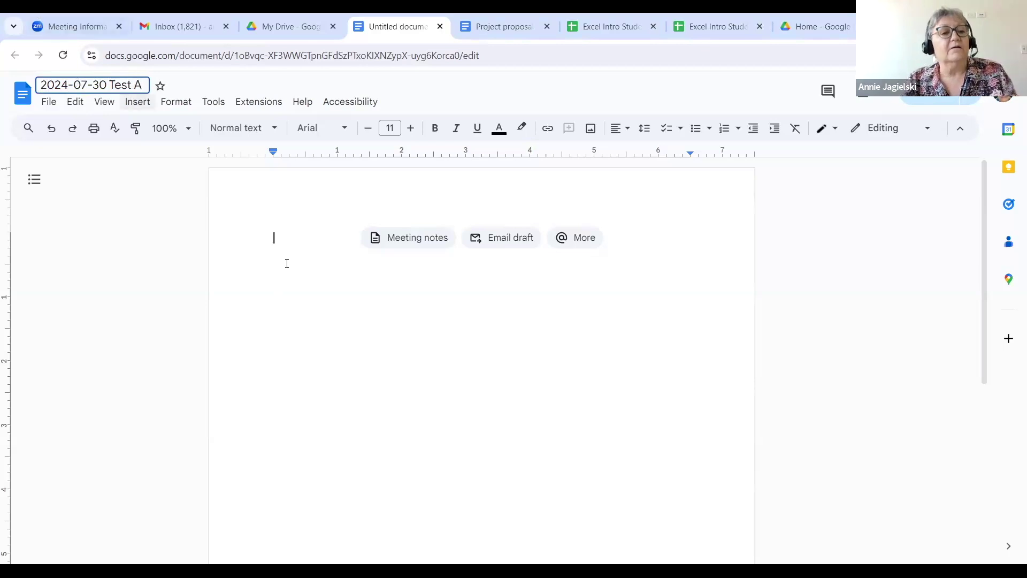
key(Return)
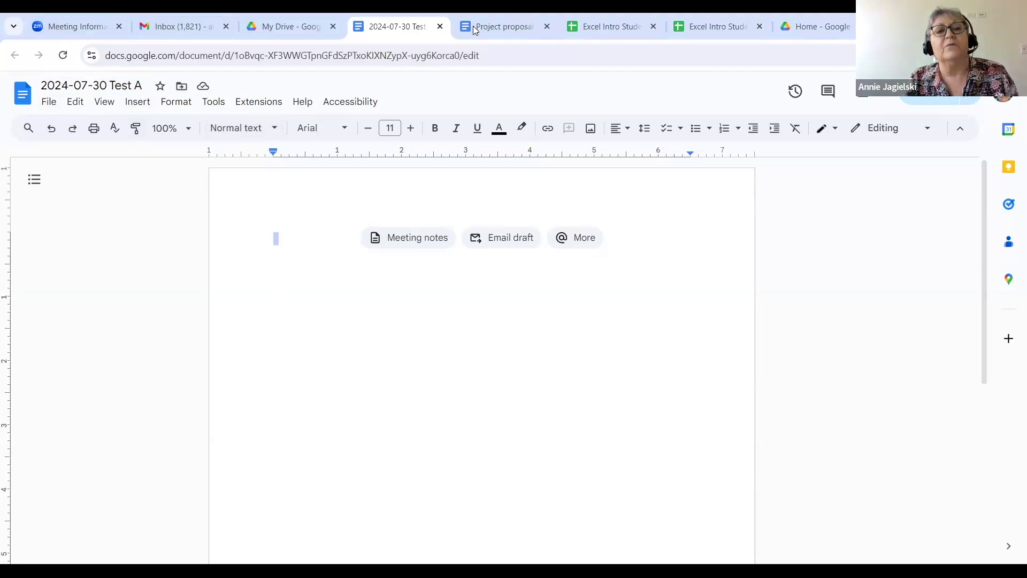
Return to My Drive and open the 2024-07-30 Test document.
click(279, 28)
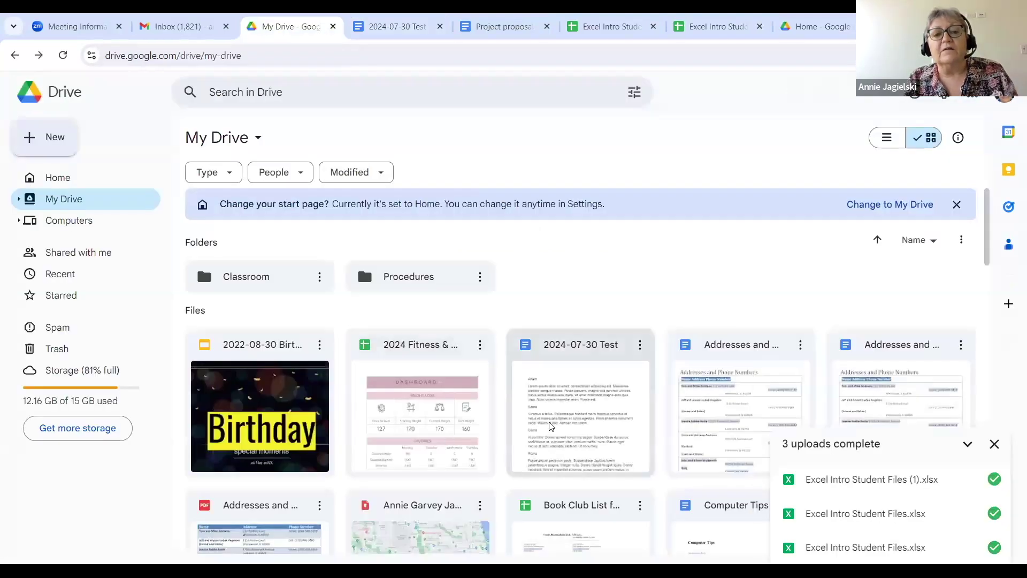
click(551, 426)
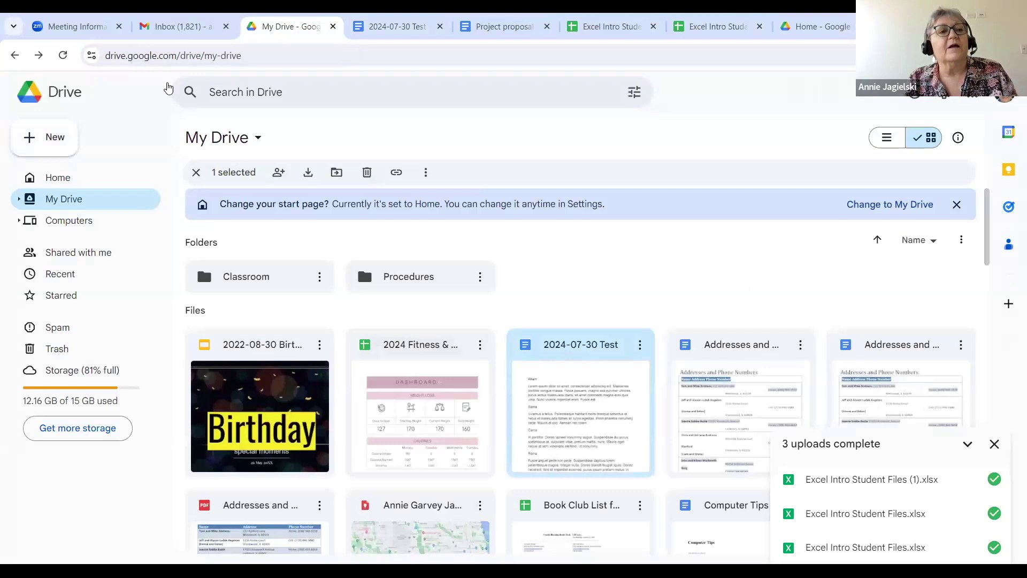
key(Return)
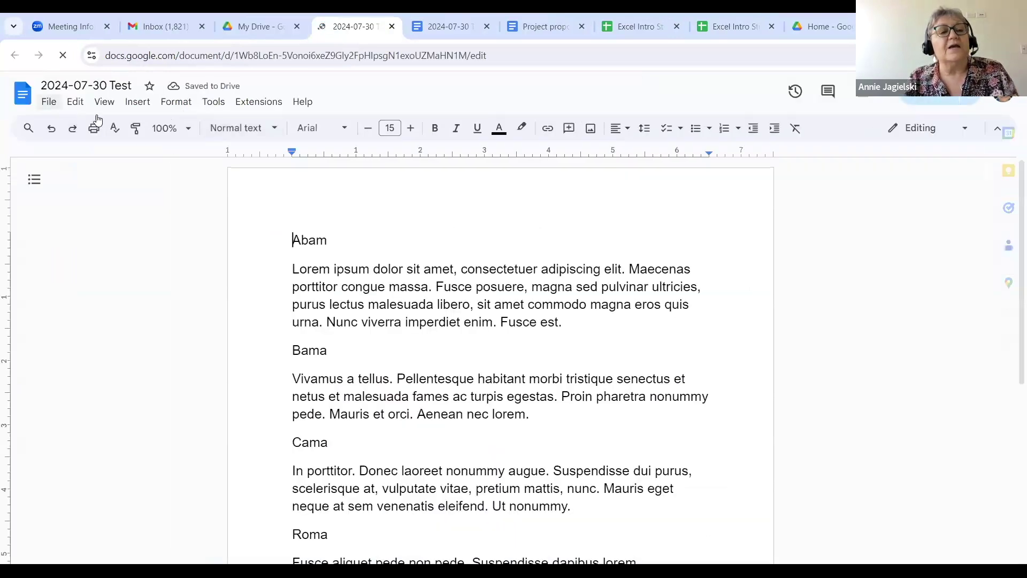
Review the July 29, 3:06 PM and 3:30 PM versions in the document's version history and return to the document.
click(50, 105)
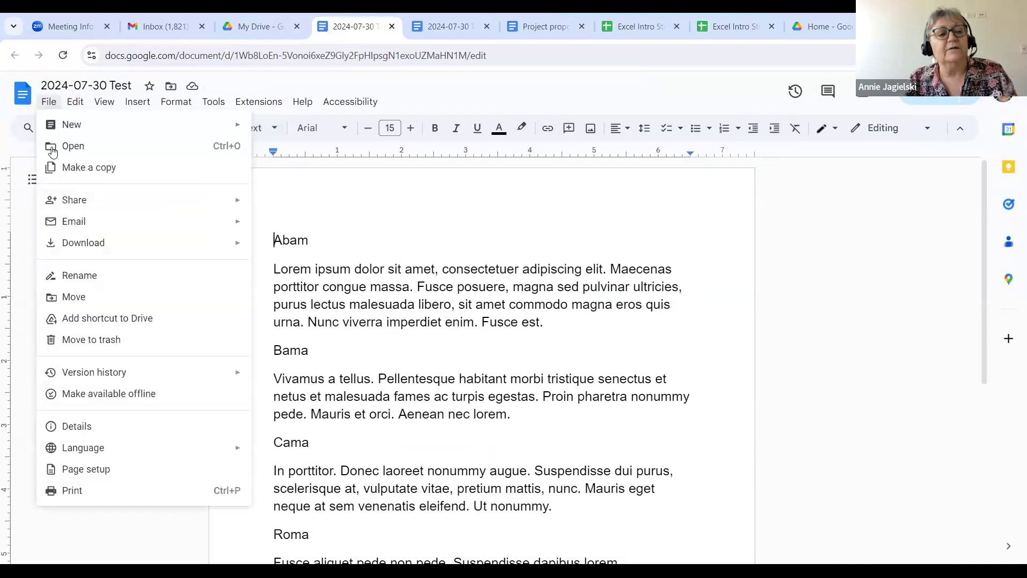
mouse_move(143, 371)
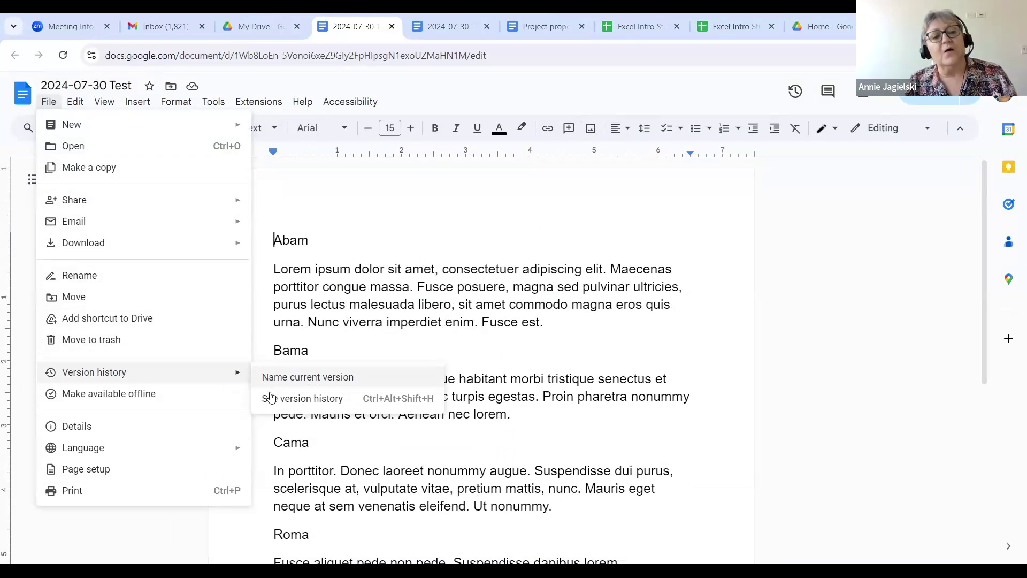
click(272, 400)
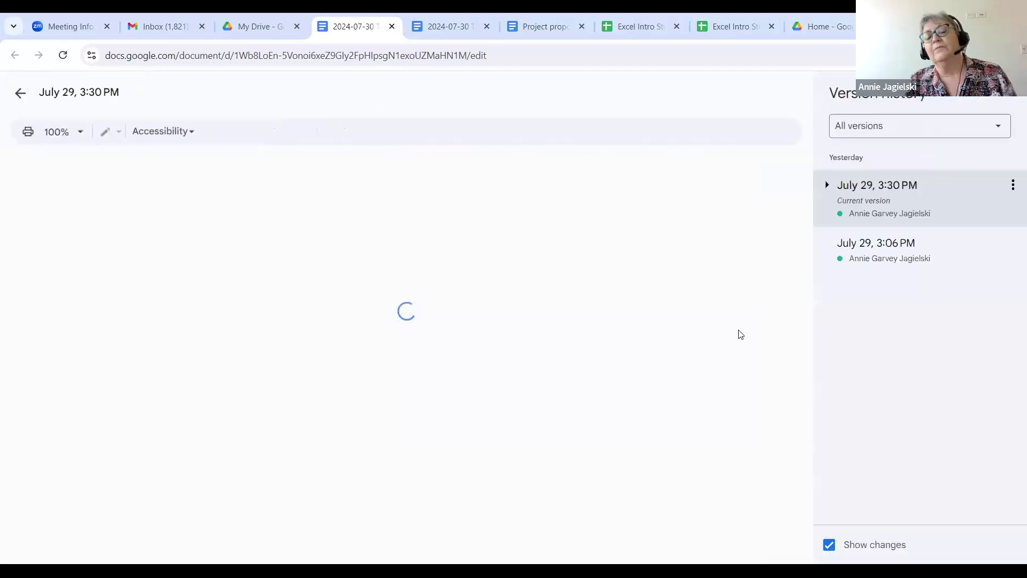
click(838, 259)
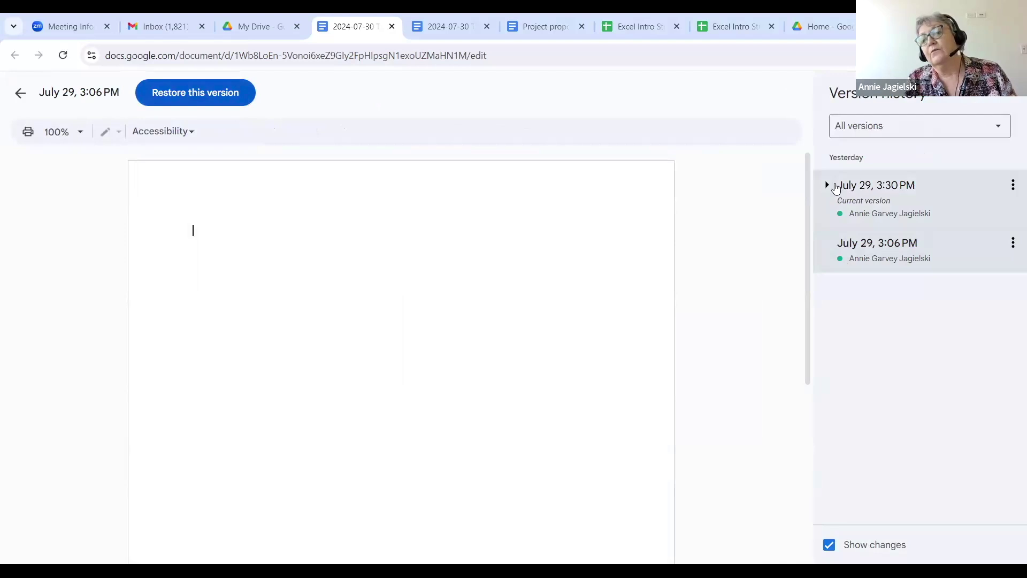
click(837, 185)
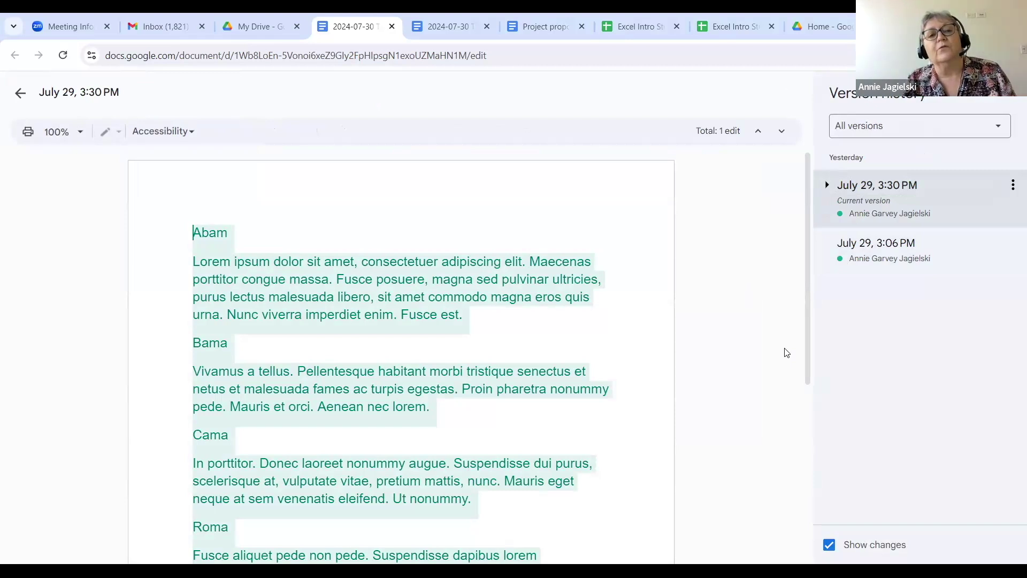
click(19, 95)
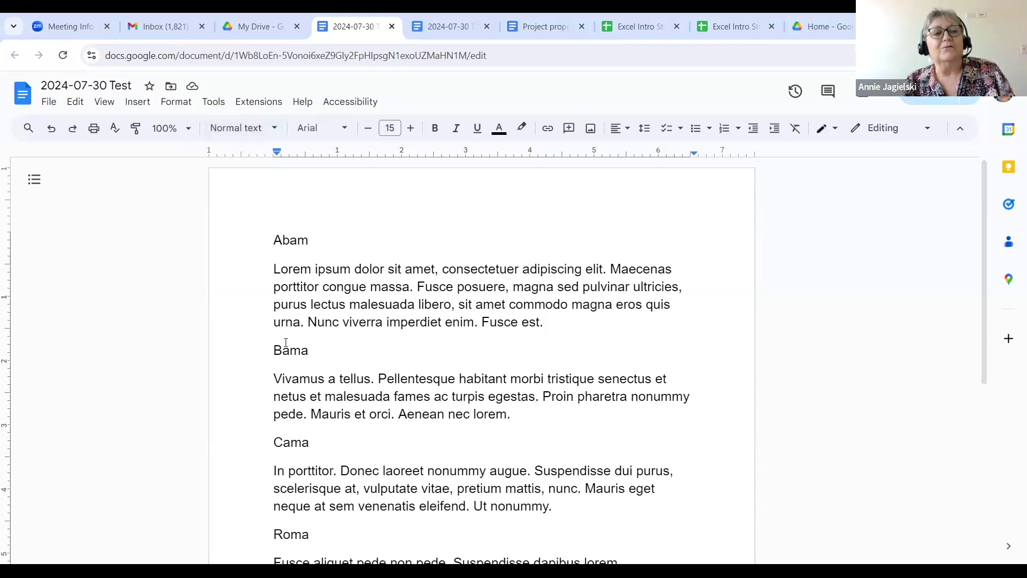
Apply the Title style to the Abam line and the Heading 1 style to the Bama line.
click(276, 130)
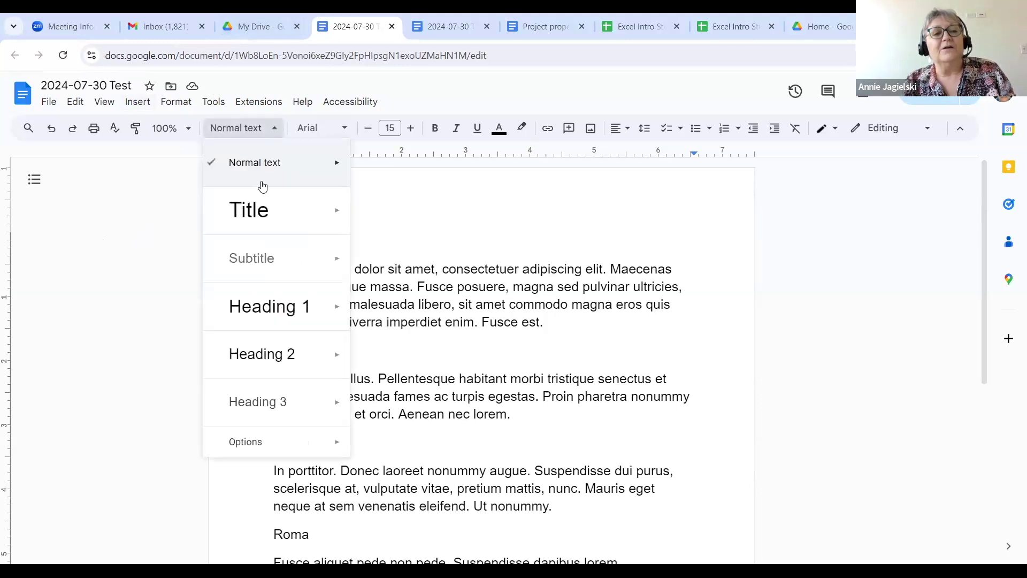
click(257, 219)
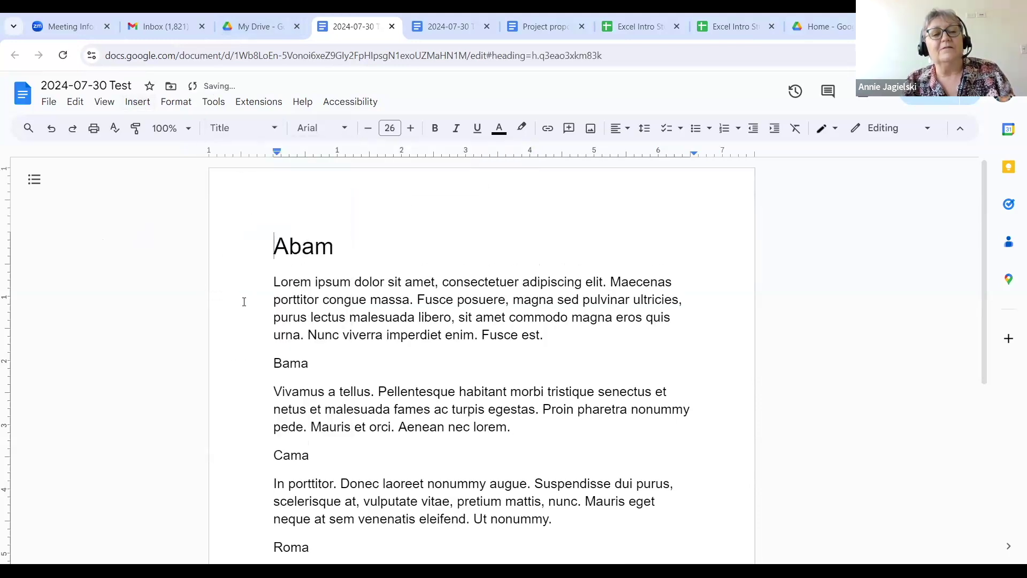
click(287, 363)
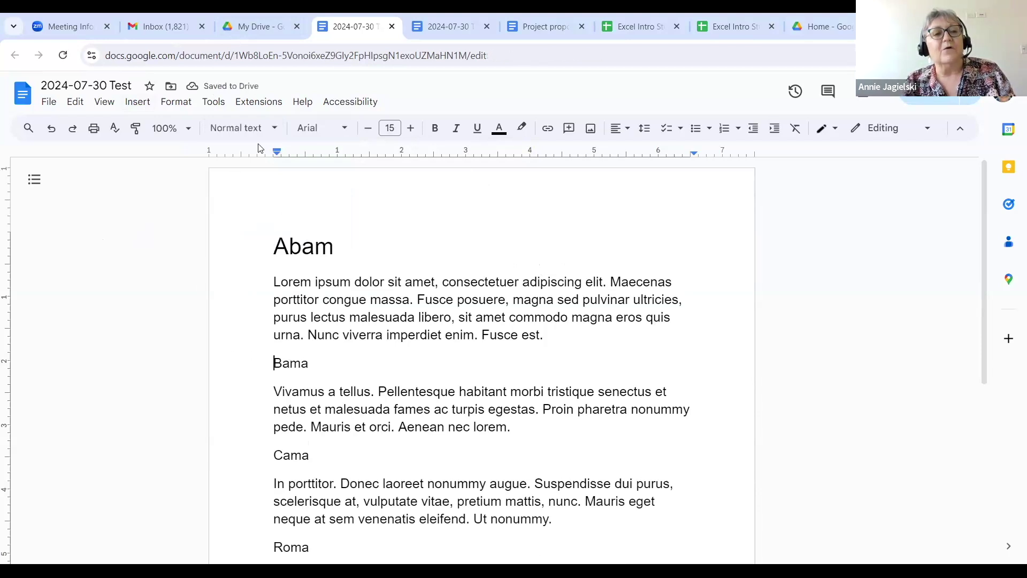
click(272, 131)
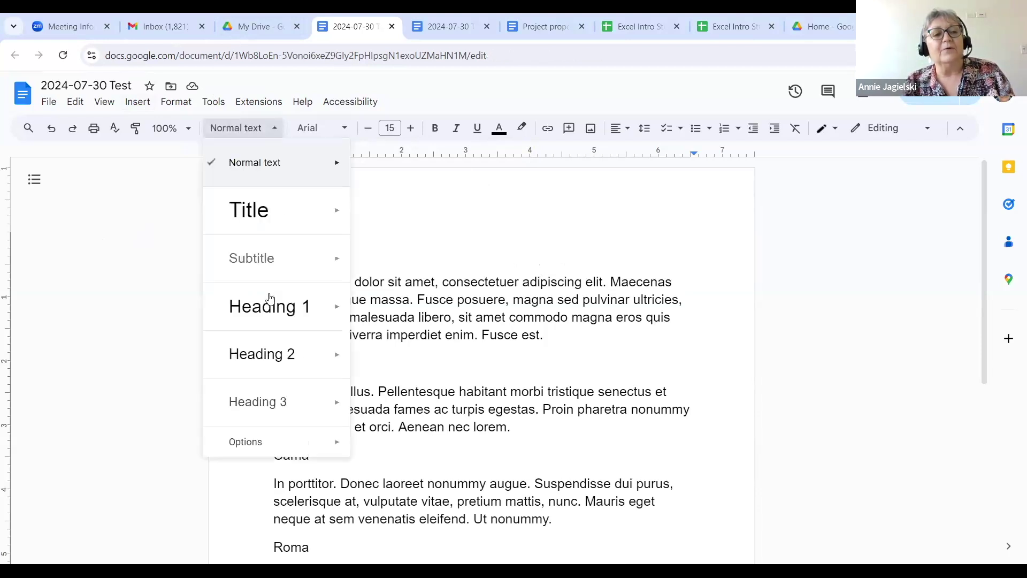
mouse_move(268, 305)
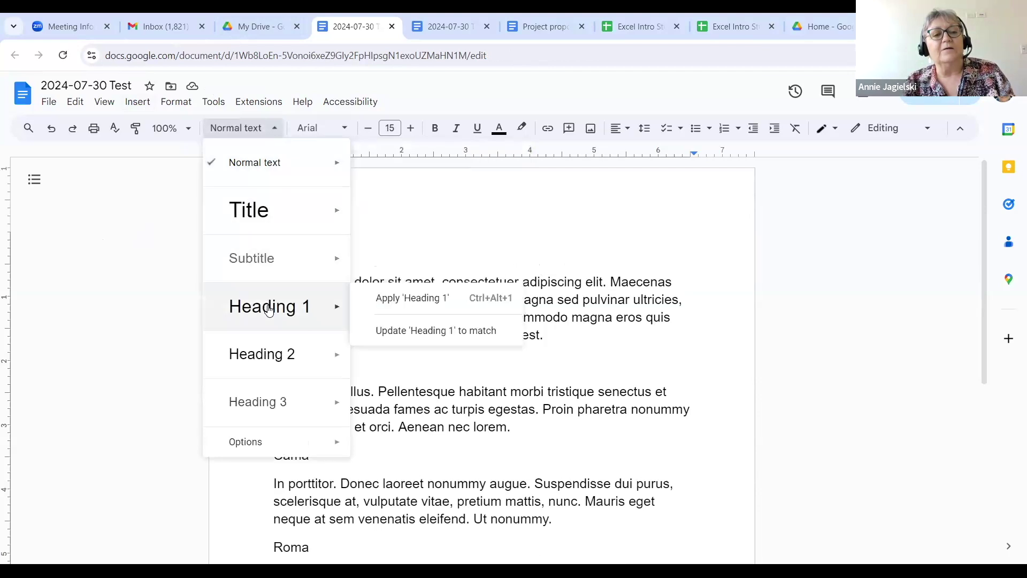
Apply the Heading 2 style to the Cama line.
click(276, 467)
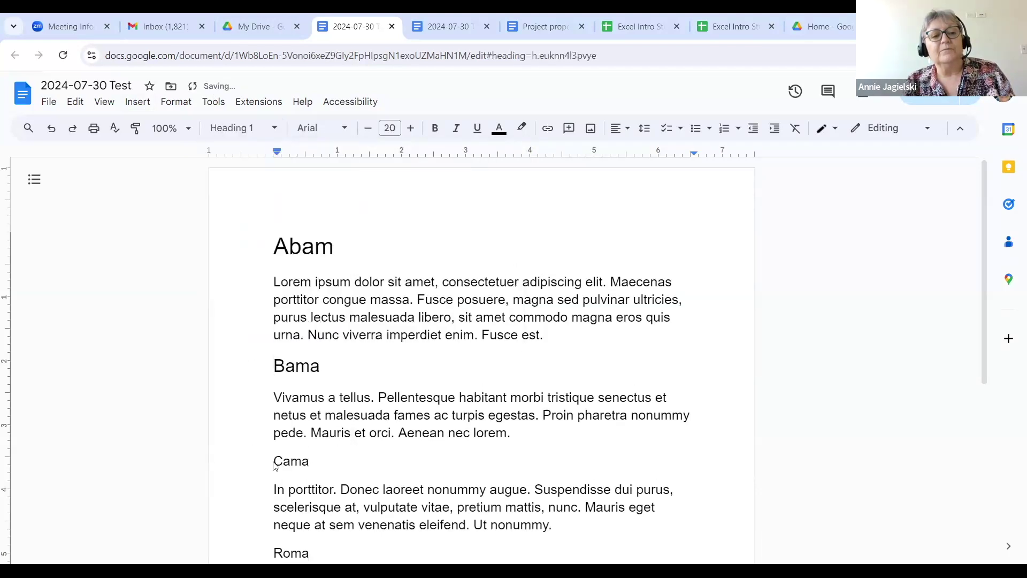
click(273, 130)
click(262, 363)
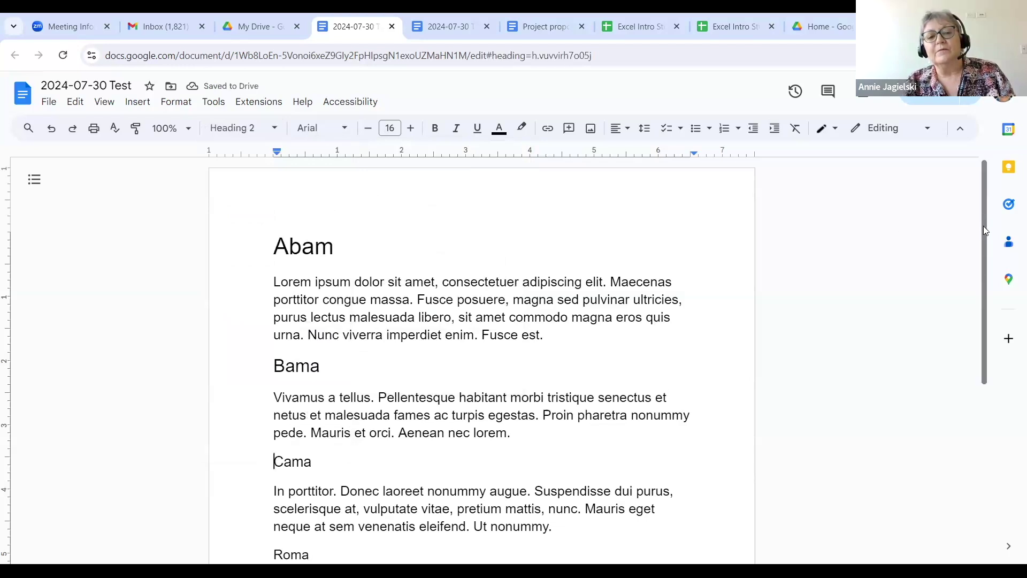
Apply the Heading 3 style to the Roma line.
scroll(461, 438, down, 2)
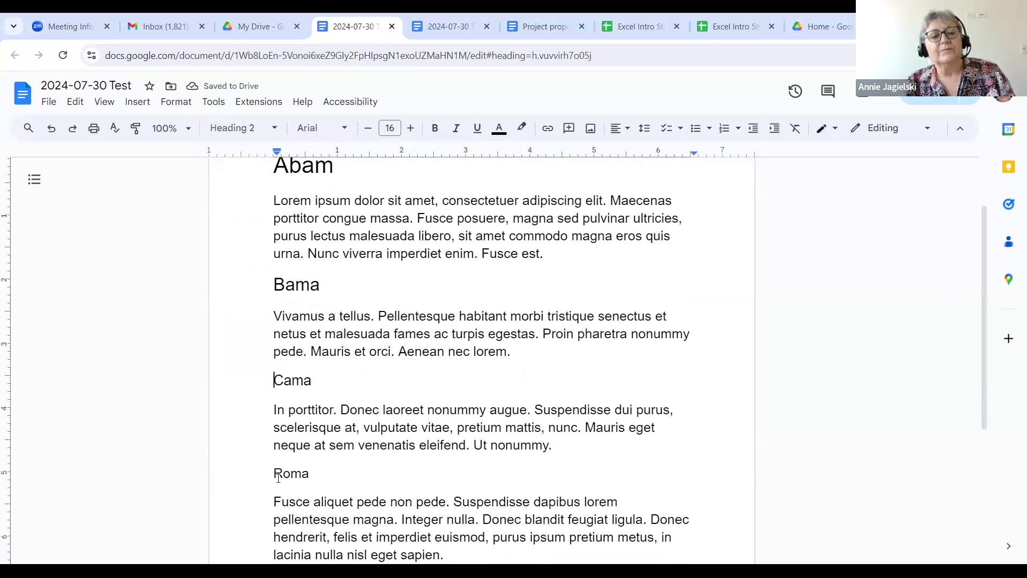
key(Down)
key(Down)
key(Down)
key(Down)
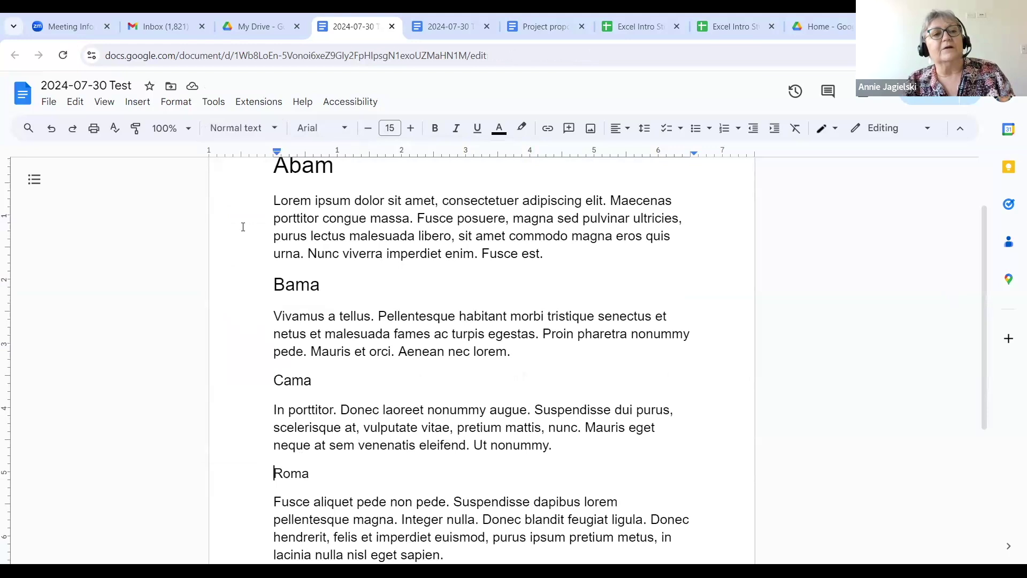
click(274, 140)
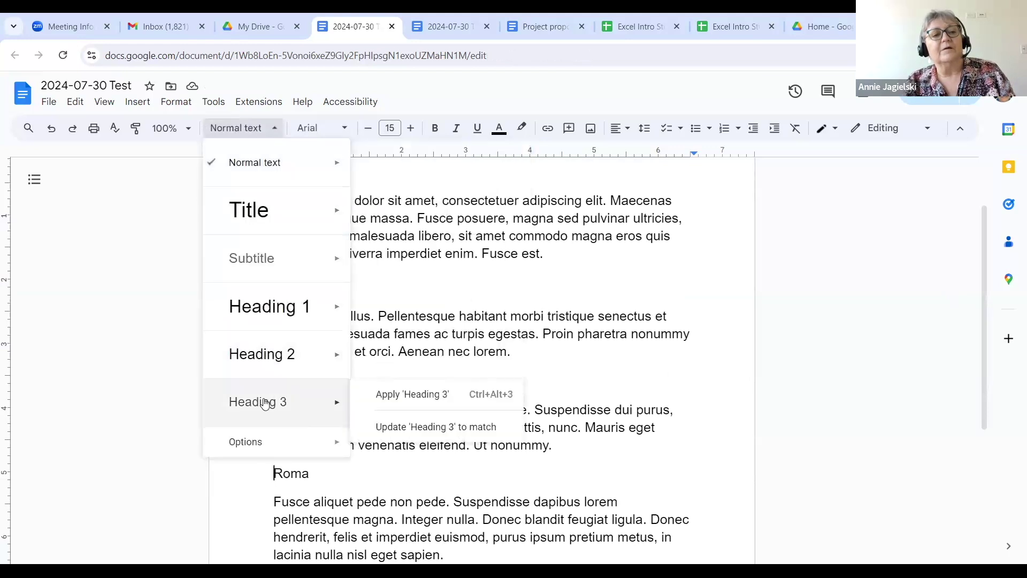
key(Return)
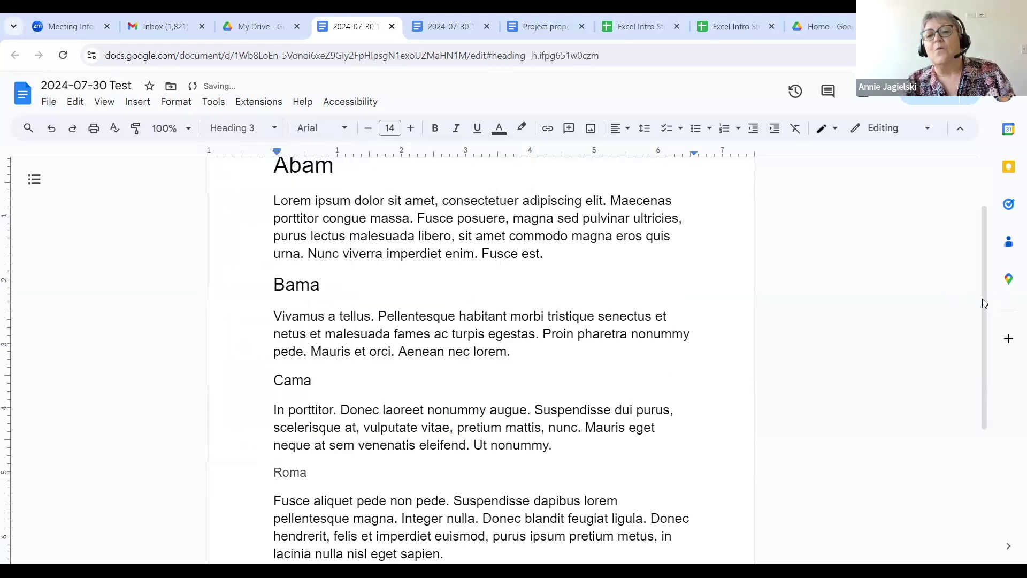
Change the Cama line's paragraph style to Normal text.
scroll(957, 247, up, 2)
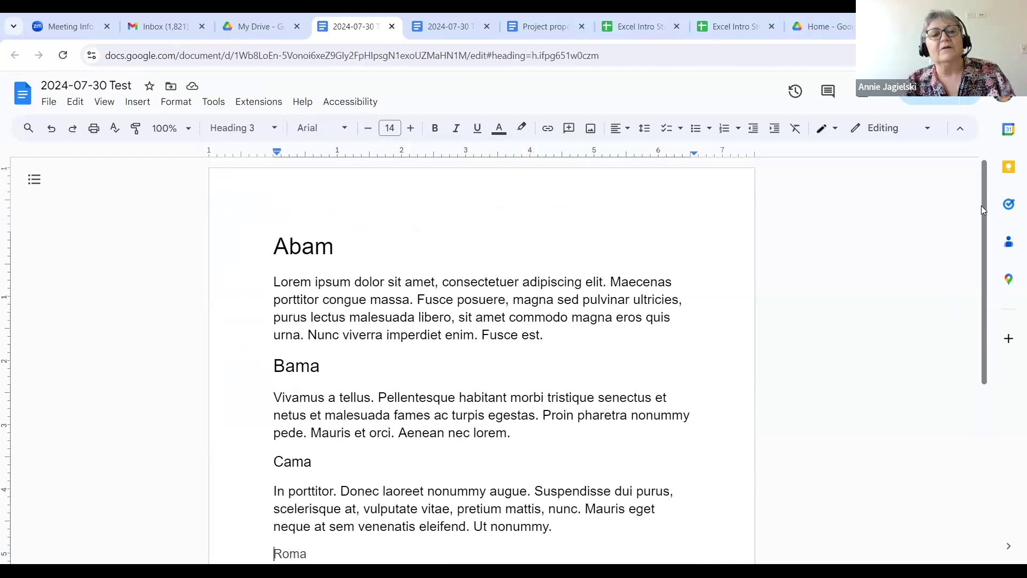
scroll(980, 205, down, 1)
click(272, 424)
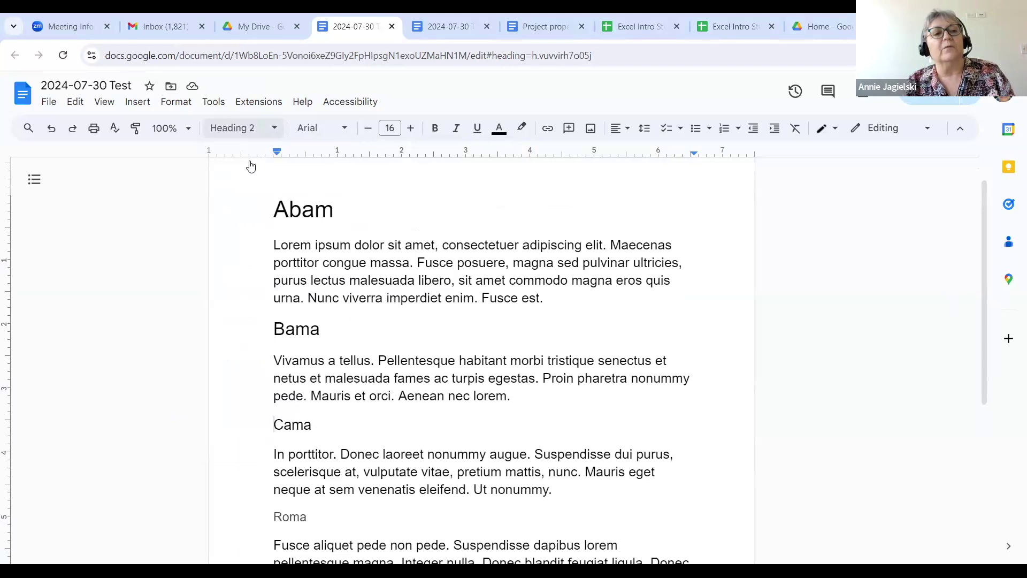
click(243, 128)
mouse_move(244, 174)
key(ctrl+alt+0)
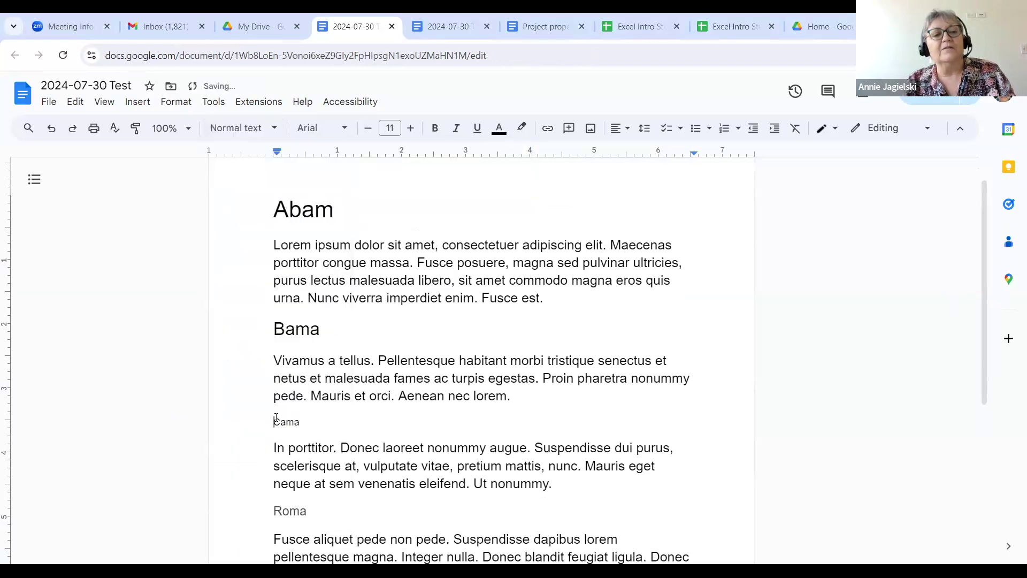
Format the word Cama manually with font size 13 and bold.
double_click(275, 420)
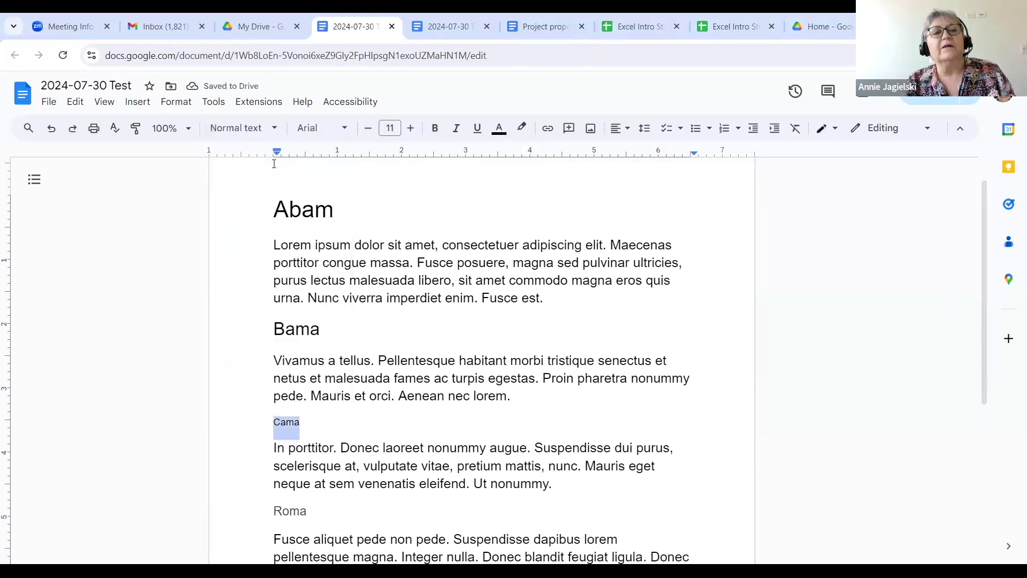
key(ctrl+shift+period)
key(ctrl+shift+period)
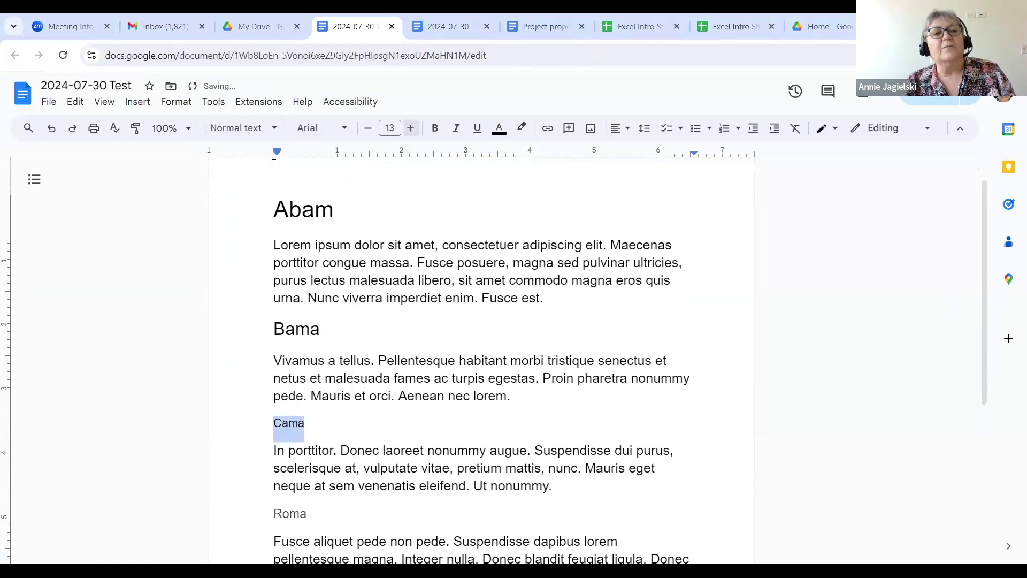
key(ctrl+b)
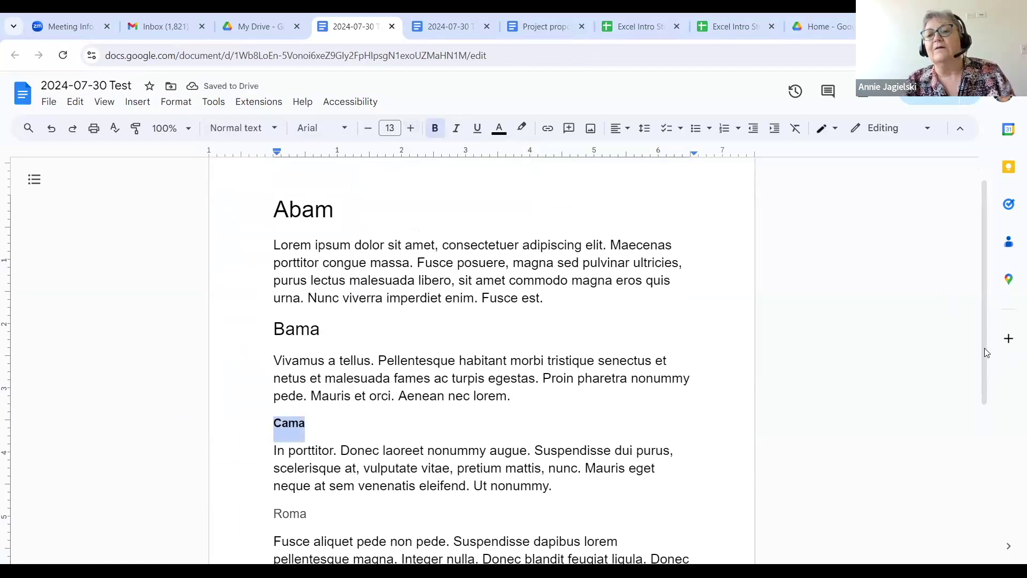
Find the table of contents command by searching for "table of con" and insert a plain table of contents before the Abam title.
scroll(730, 303, up, 1)
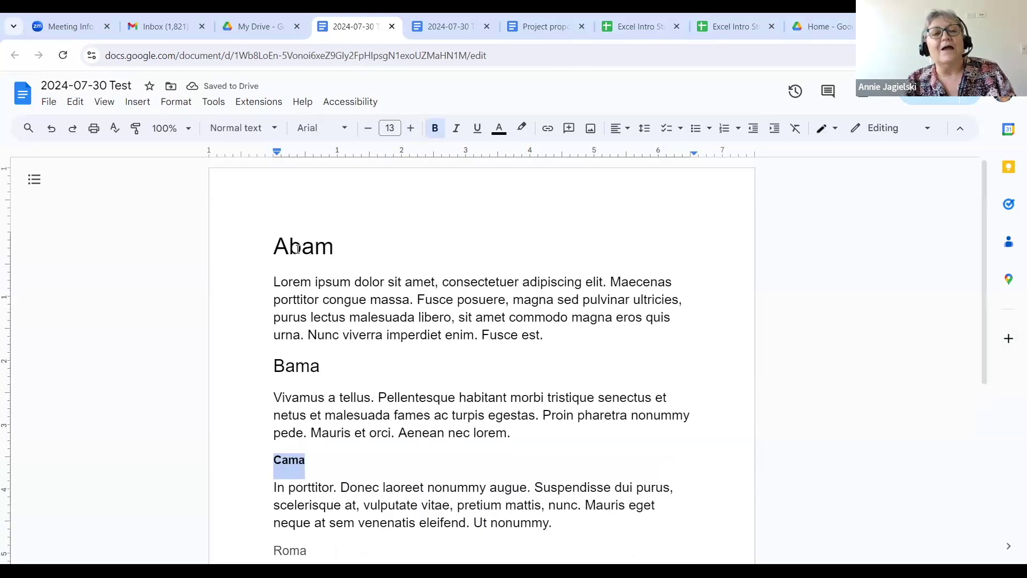
key(ctrl+Home)
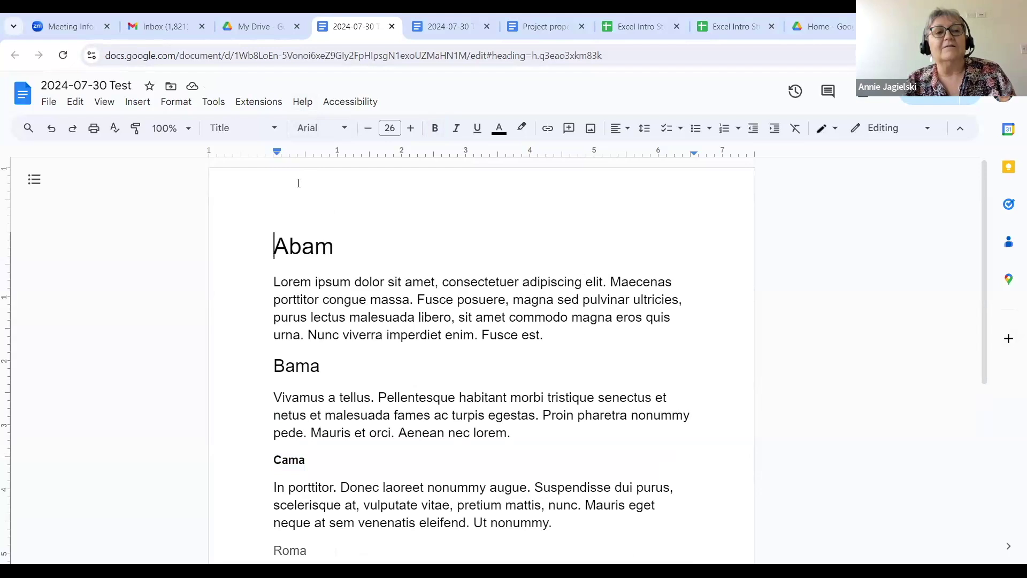
click(135, 105)
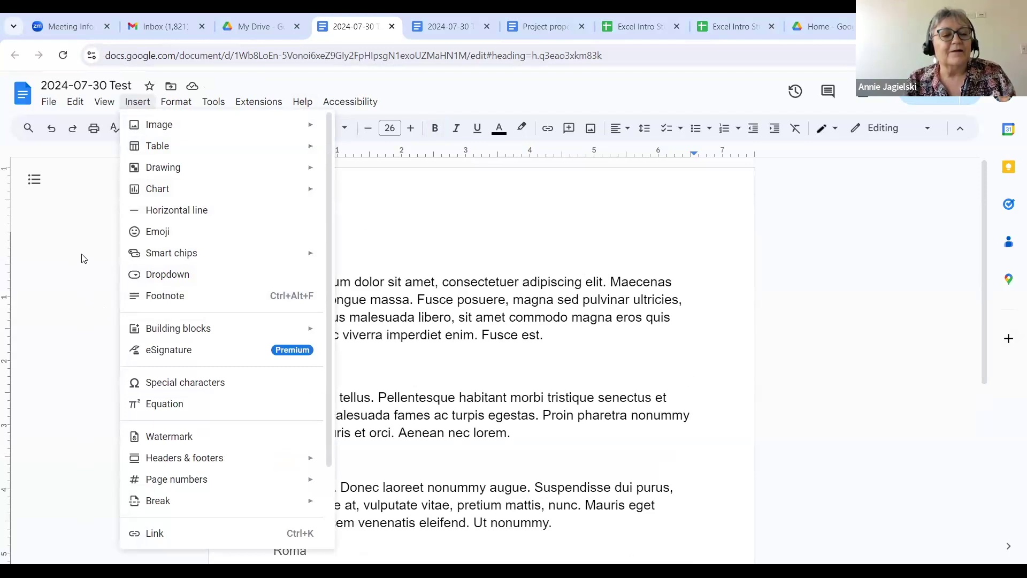
key(Escape)
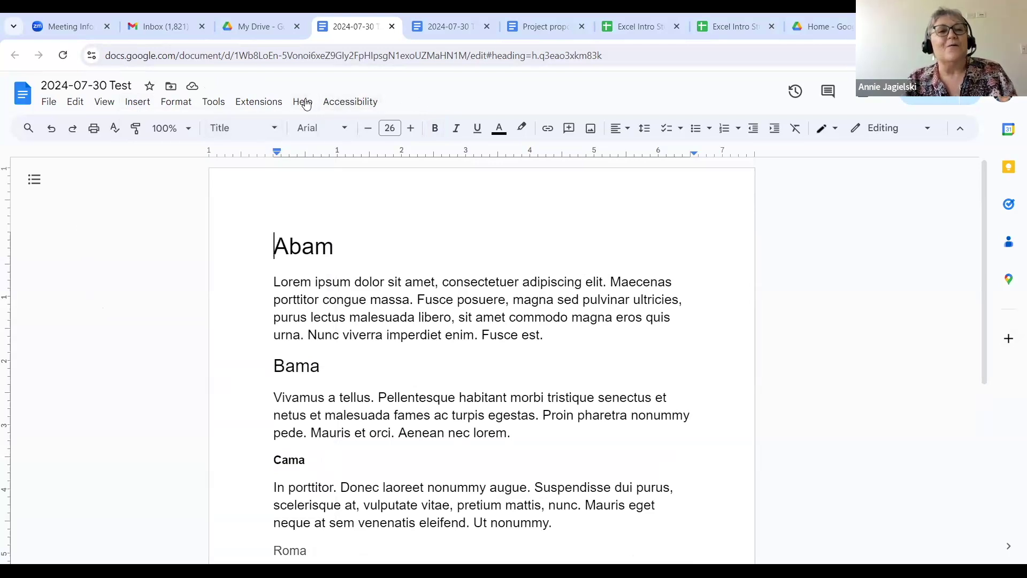
click(166, 103)
mouse_move(153, 106)
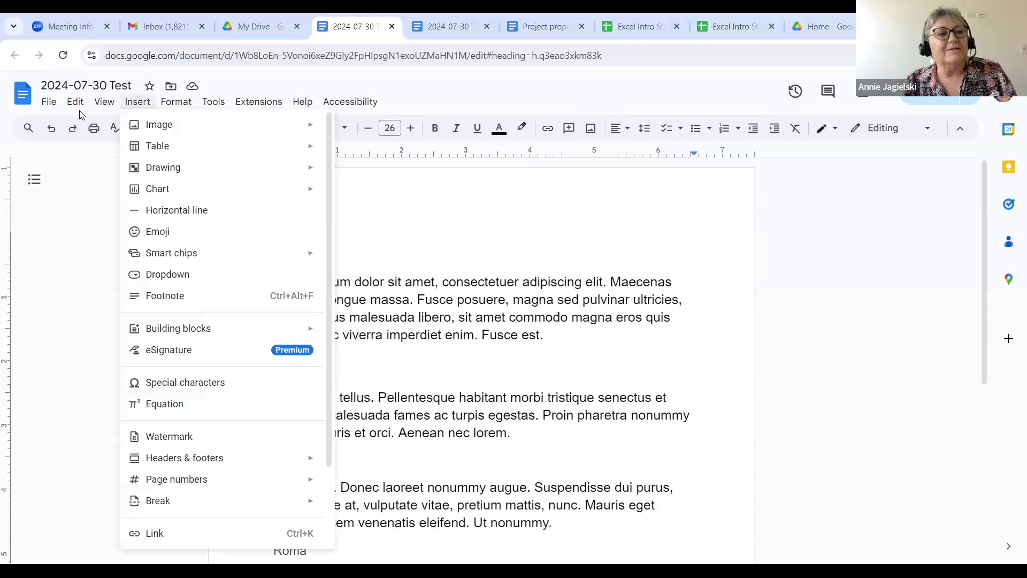
mouse_move(81, 110)
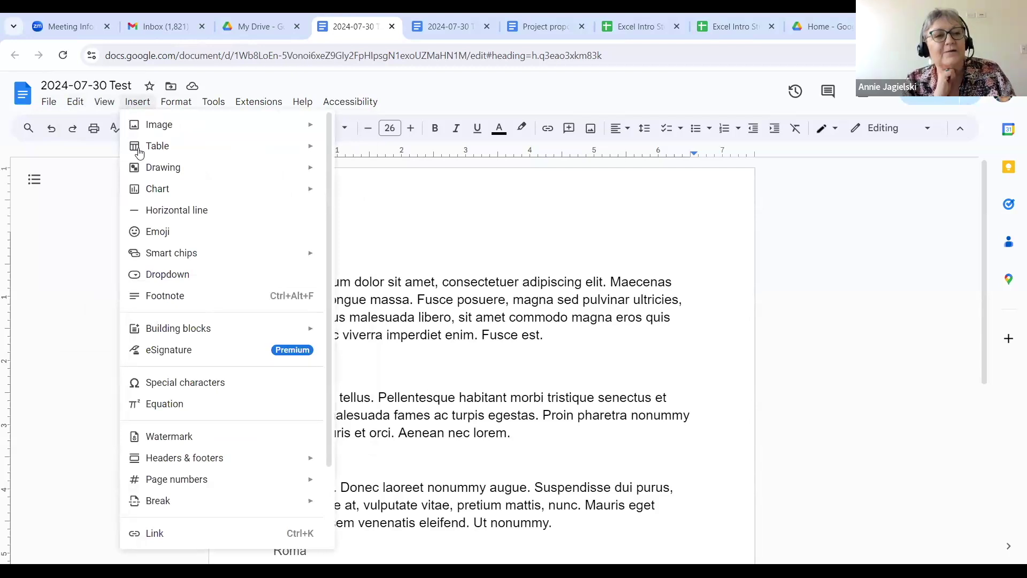
mouse_move(142, 163)
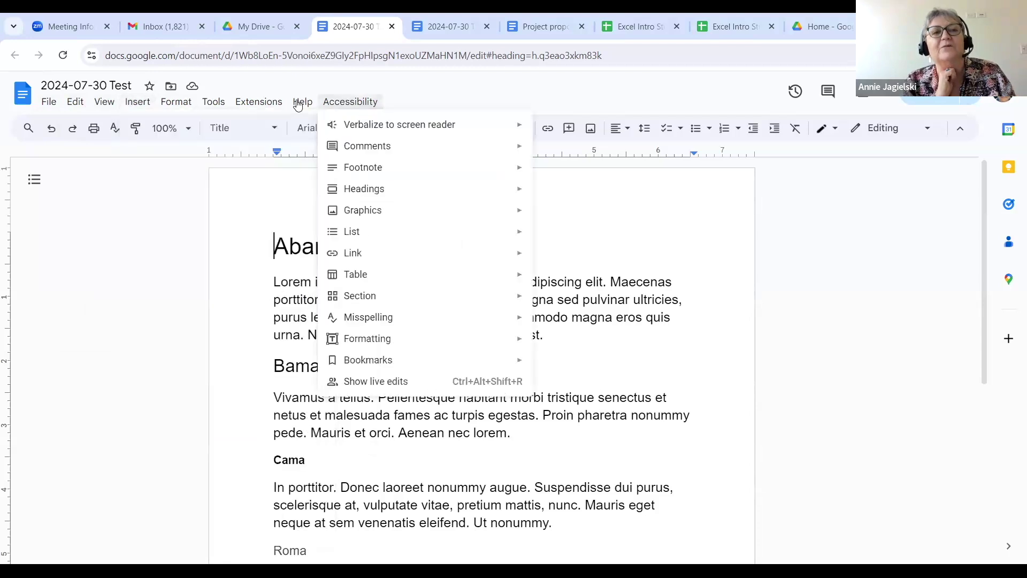
mouse_move(300, 108)
key(alt+slash)
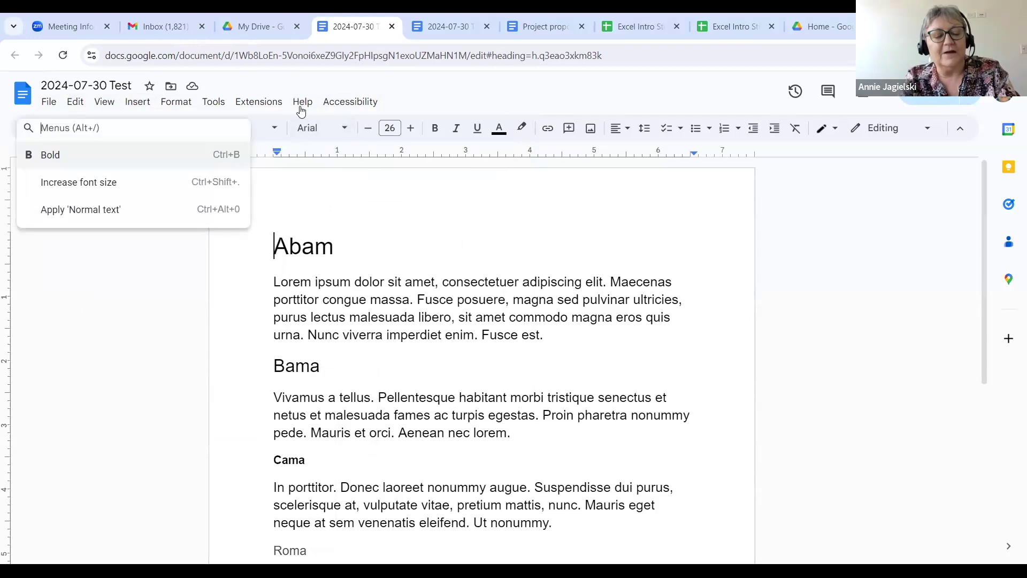
text(table of con)
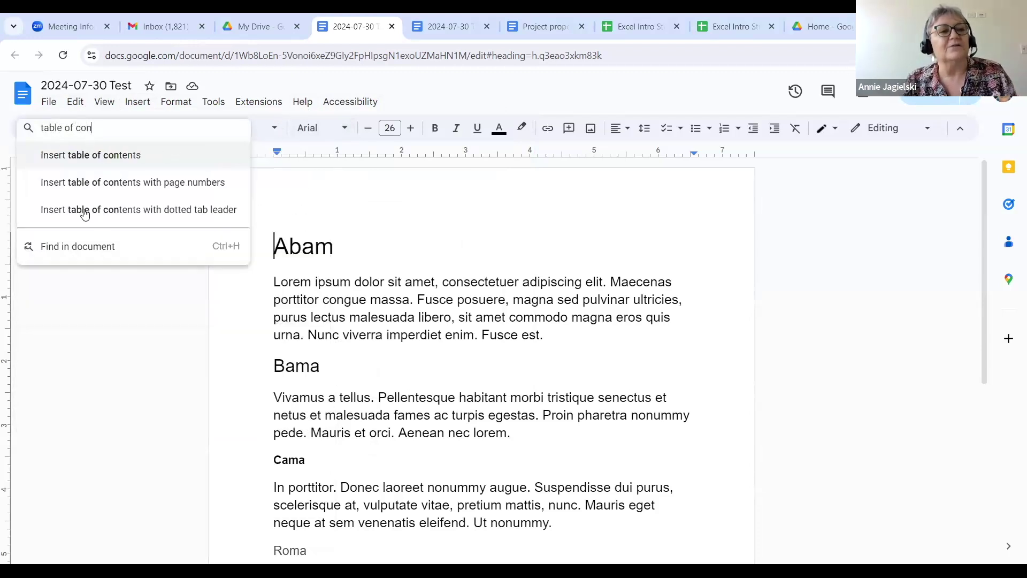
click(84, 162)
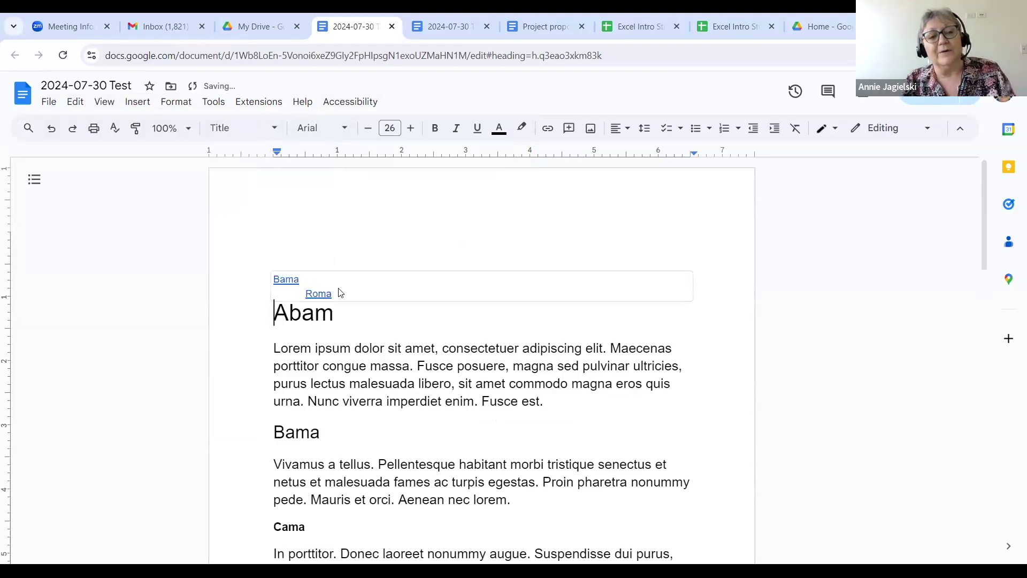
Add an empty line between the Bama and Roma entries in the table of contents.
click(369, 289)
key(Return)
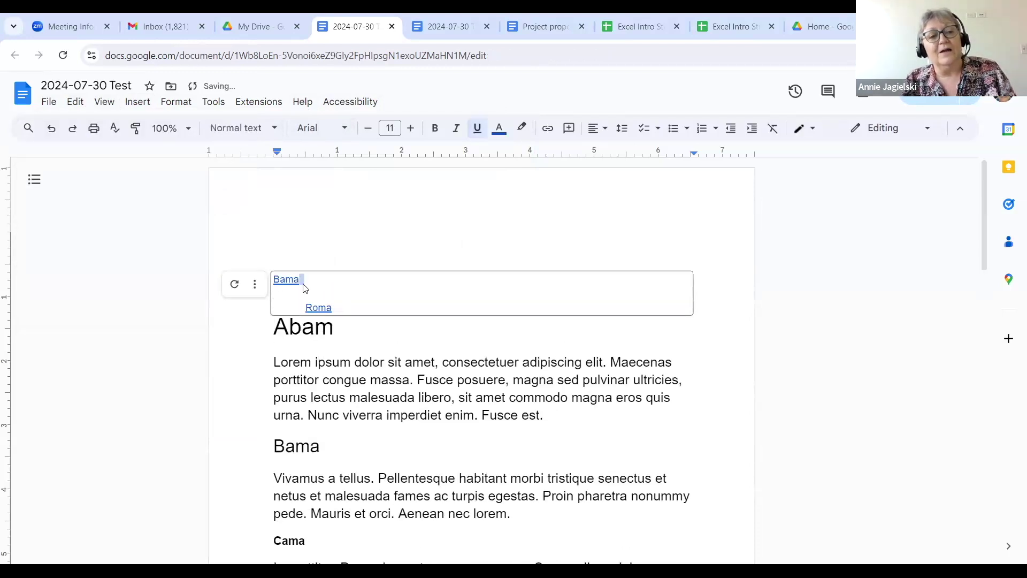
key(Down)
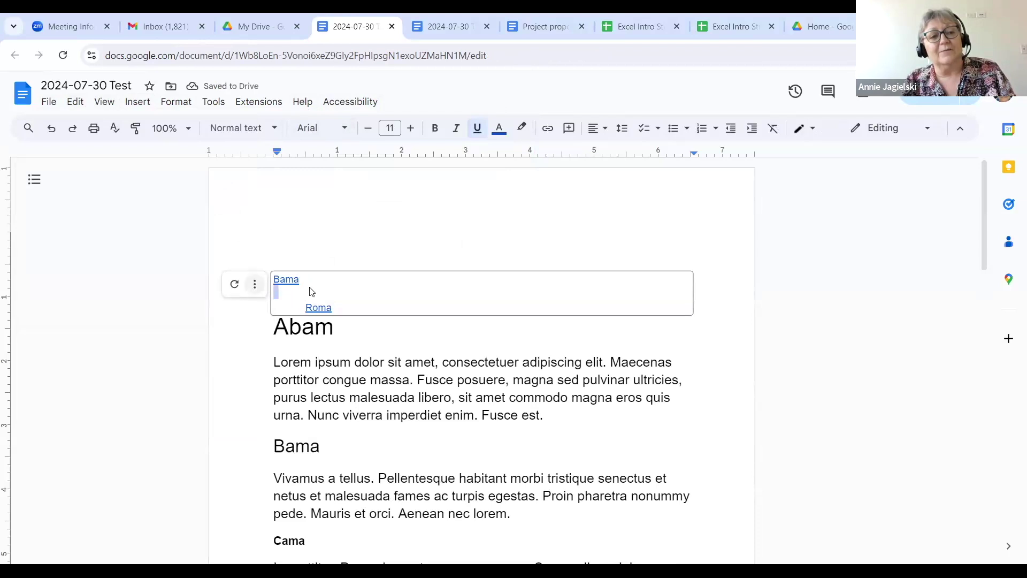
Enlarge all the text in the table of contents to font size 16.
drag(314, 301, 273, 280)
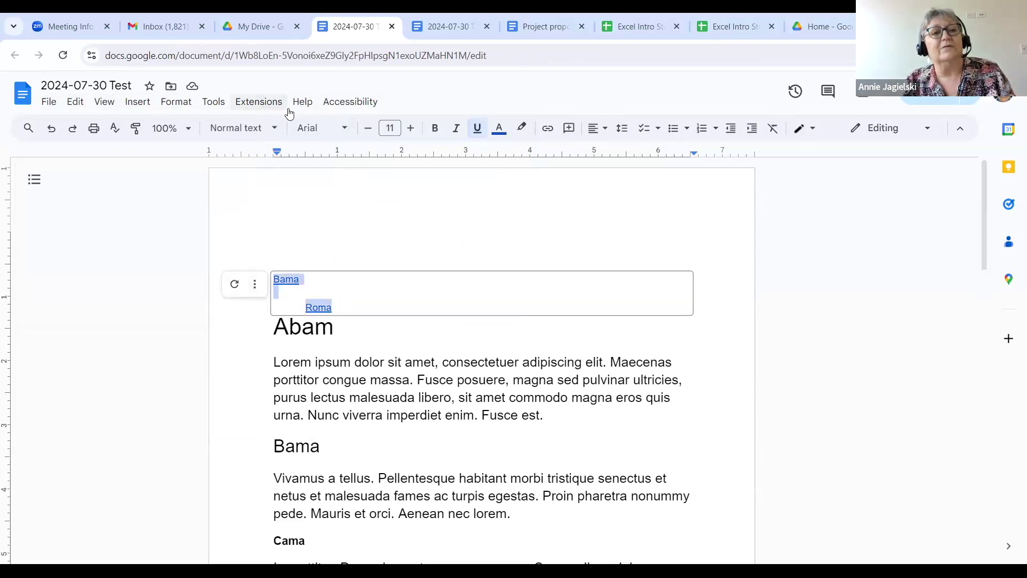
key(ctrl+shift+period)
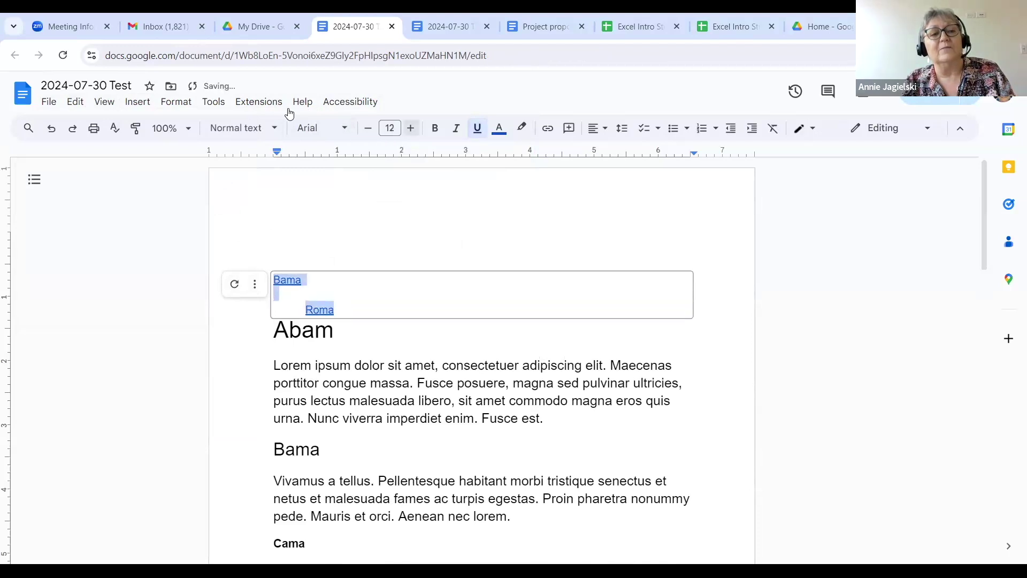
key(ctrl+shift+period)
key(ctrl+shift+period)
key(ctrl+shift+period)
key(ctrl+shift+period)
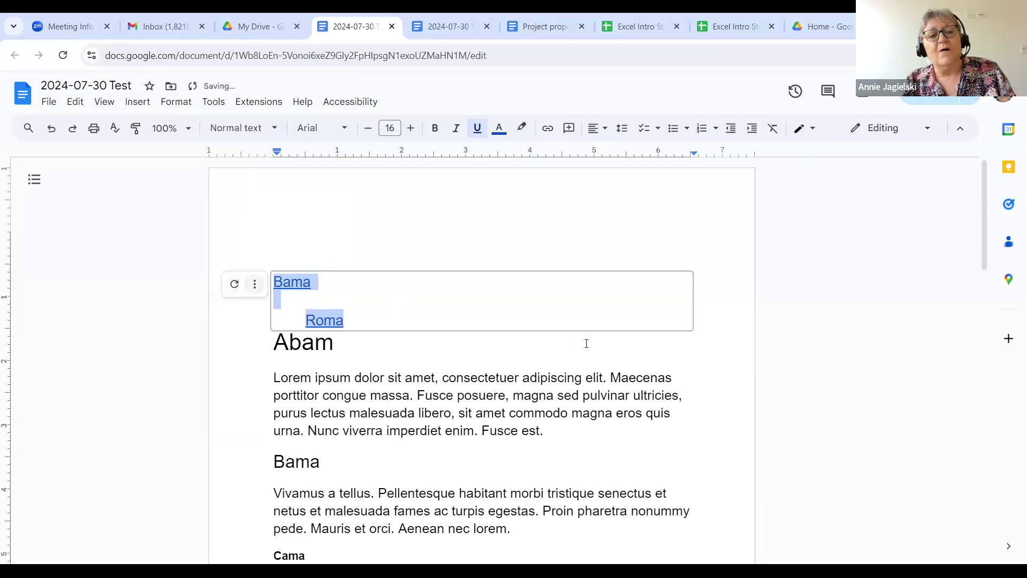
Change the Roma heading in the document body to the Heading 1 style.
drag(982, 217, 981, 299)
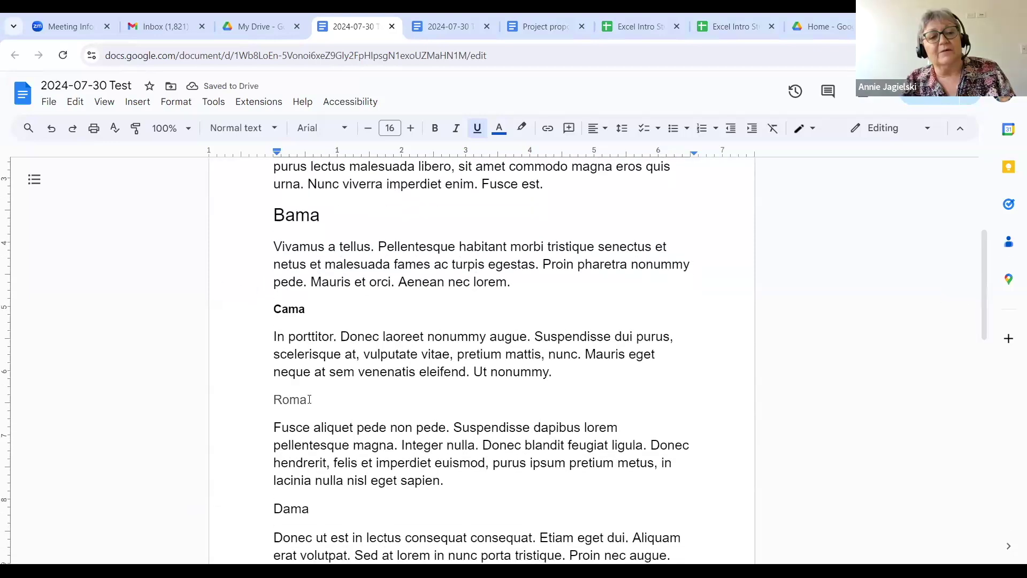
double_click(306, 399)
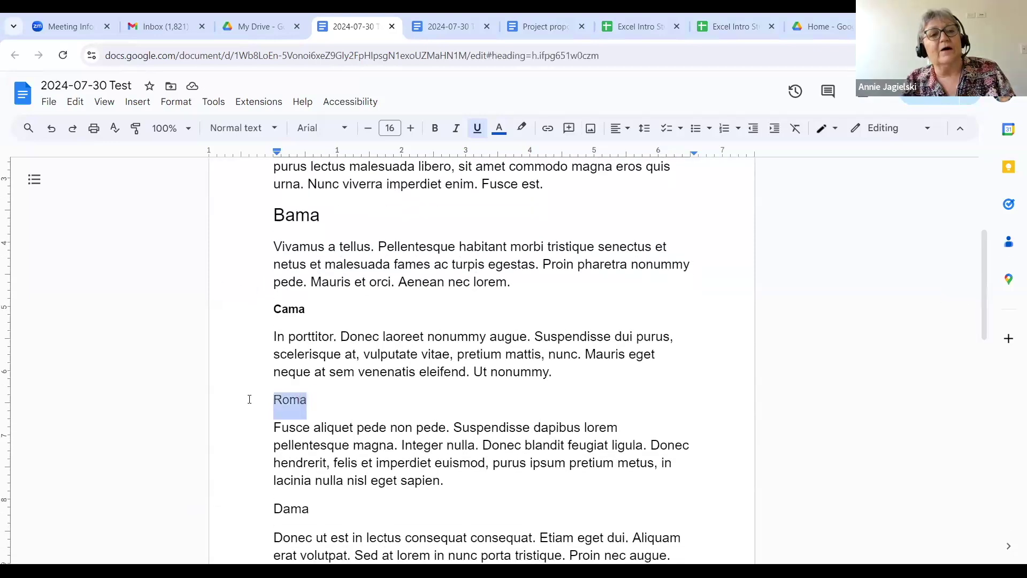
click(274, 131)
mouse_move(259, 323)
key(ctrl+alt+1)
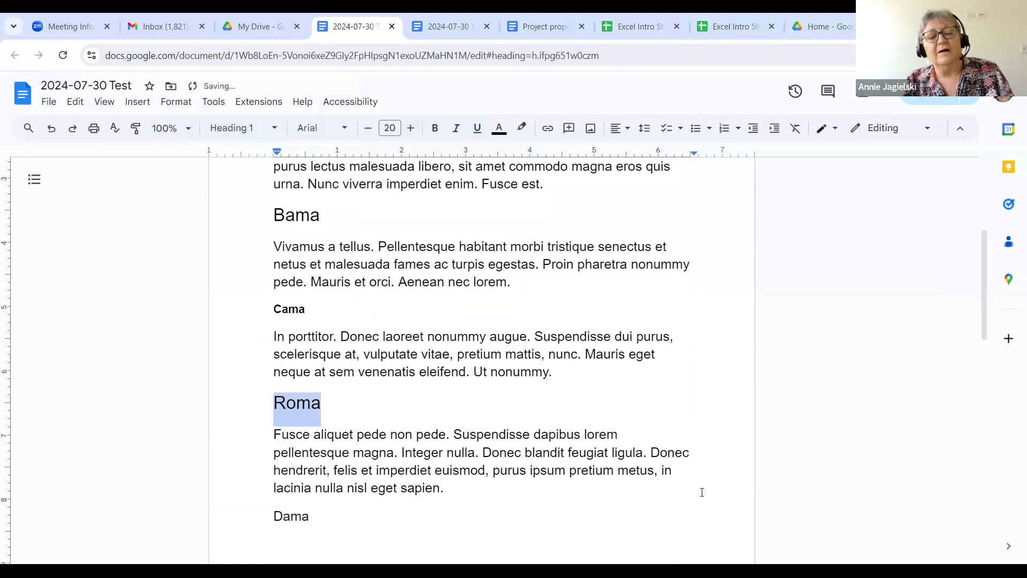
Apply the Heading 1 style to the Dama line in the document body.
double_click(291, 515)
click(273, 128)
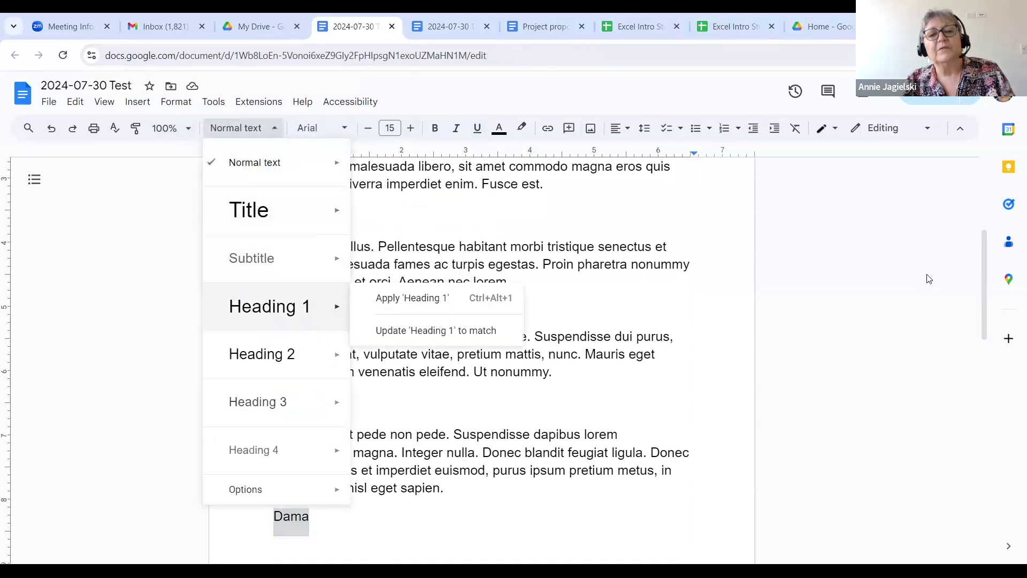
key(ctrl+alt+1)
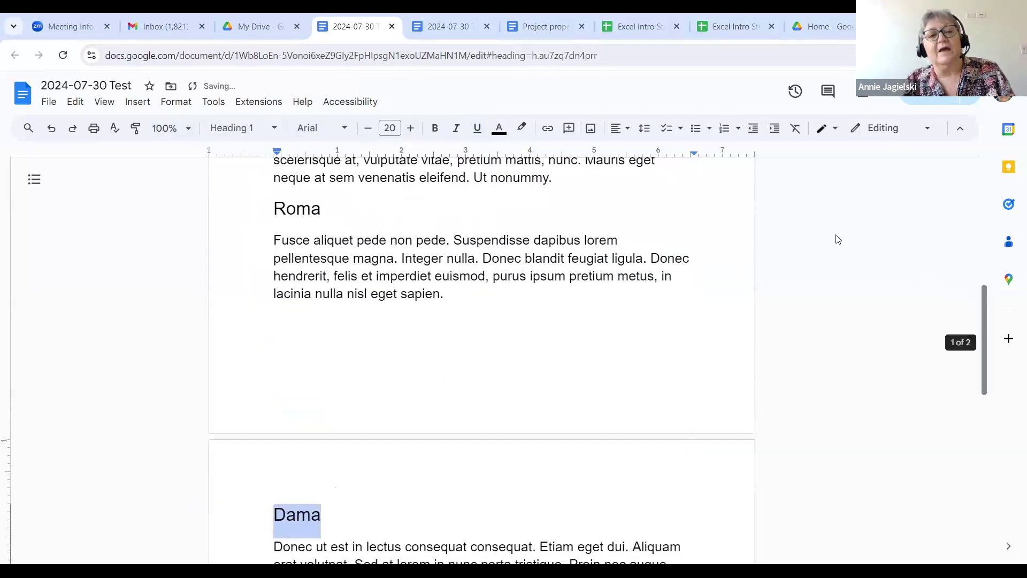
Update the table of contents at the start of the document.
key(ctrl+Home)
click(252, 287)
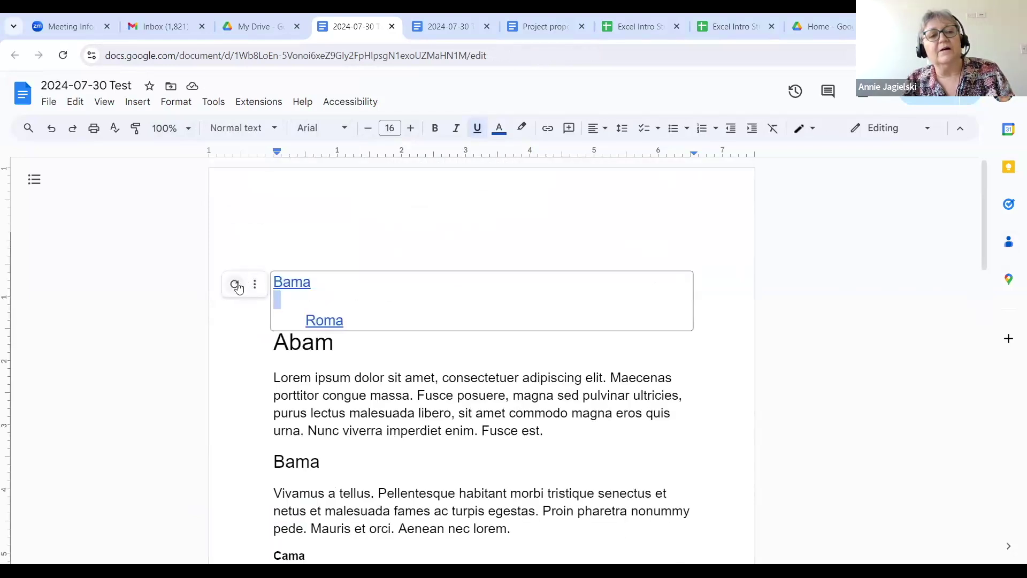
click(236, 285)
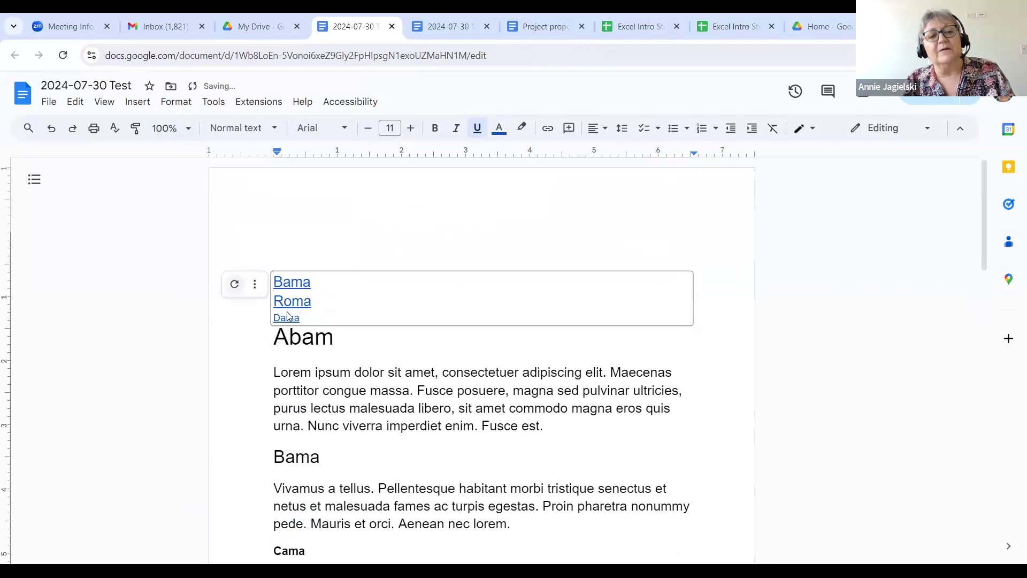
Add an empty line between the table of contents and the Abam title.
click(275, 336)
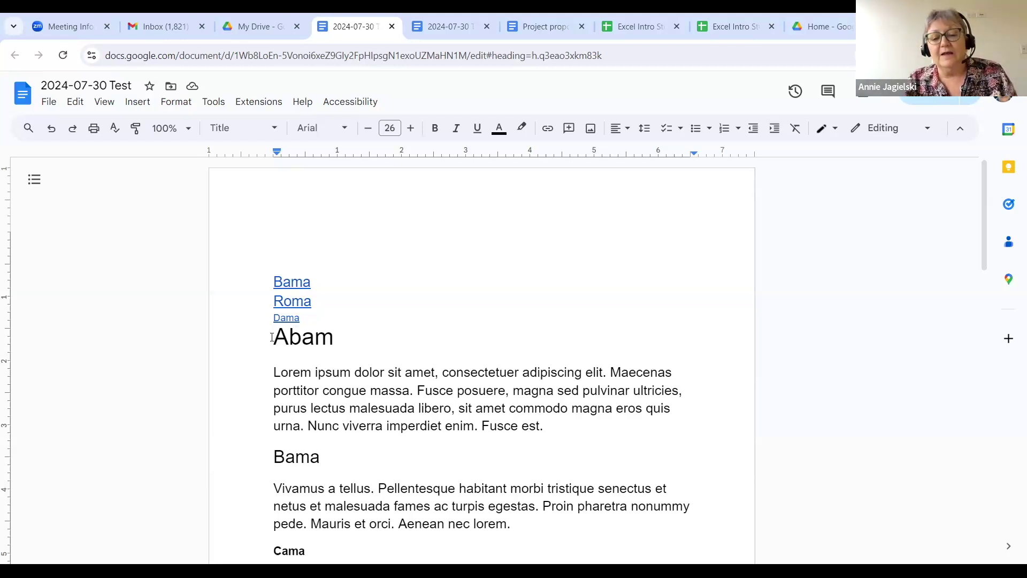
key(Return)
click(303, 319)
click(328, 315)
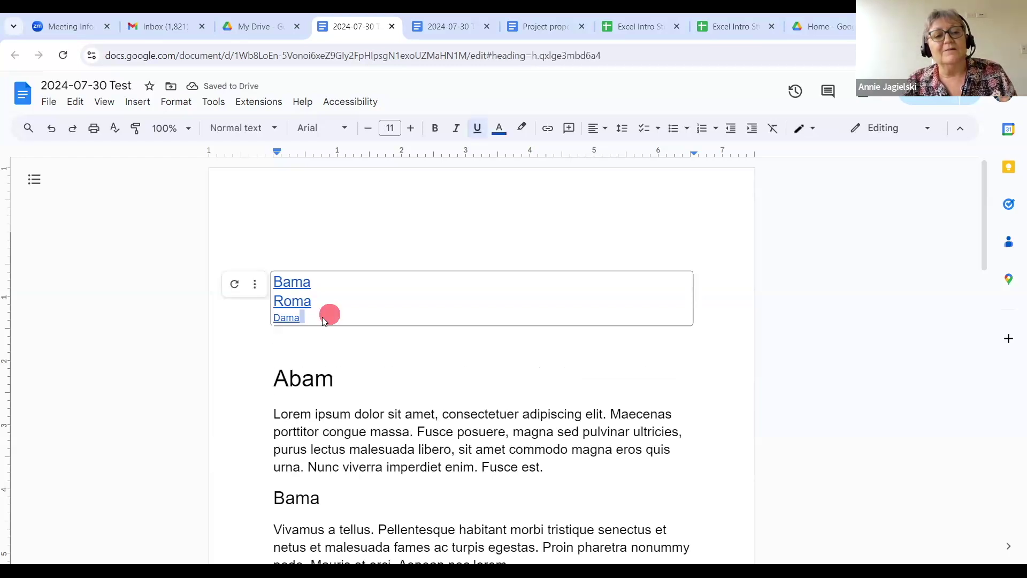
click(276, 301)
key(Return)
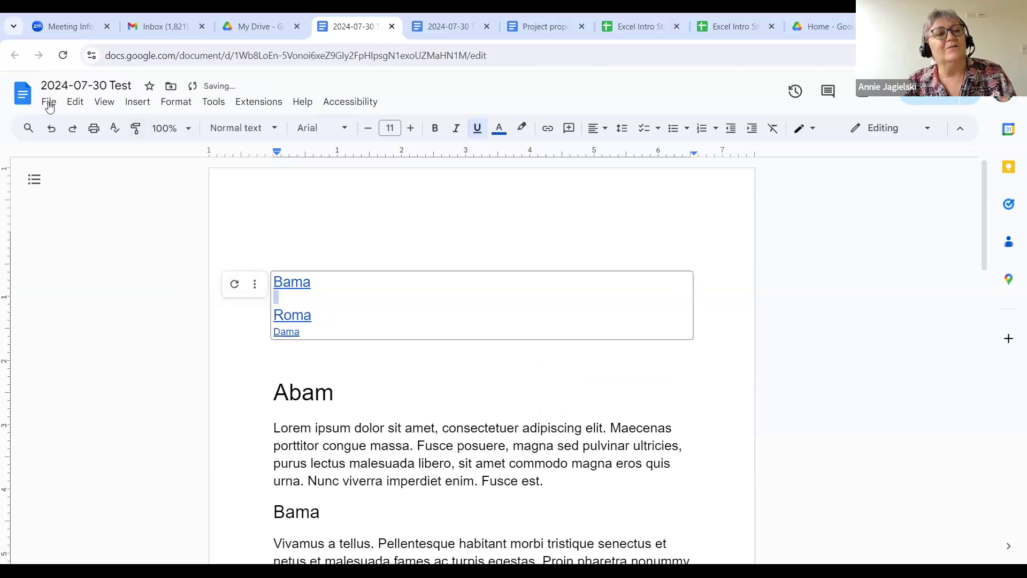
click(51, 128)
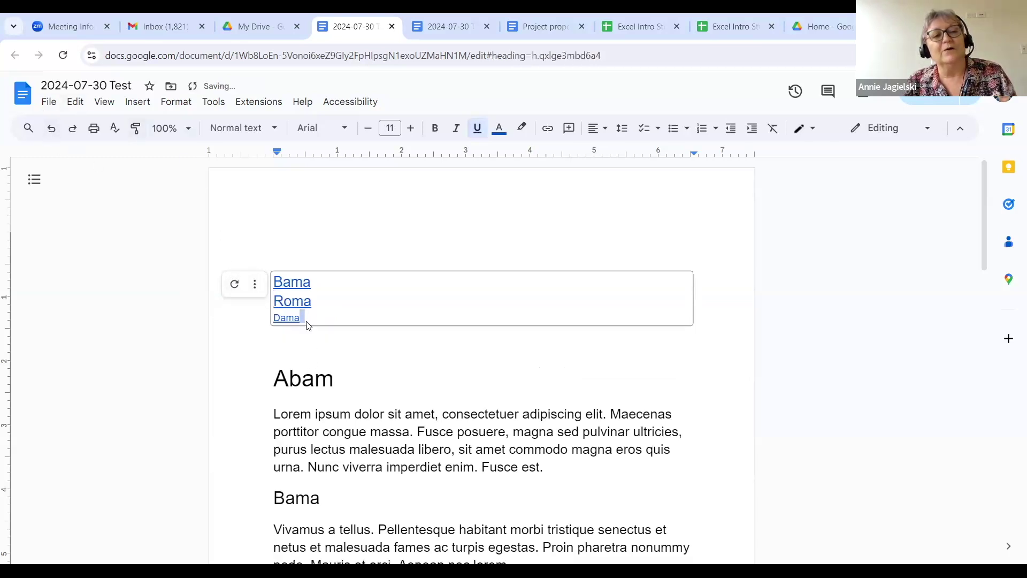
Set all three entries in the table of contents to font size 14.
click(276, 284)
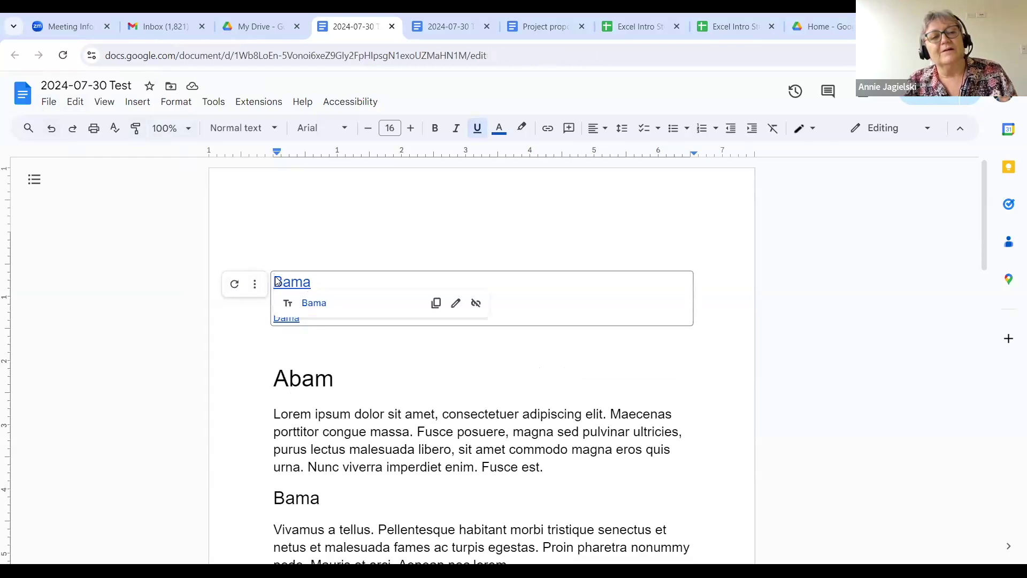
drag(276, 281, 324, 321)
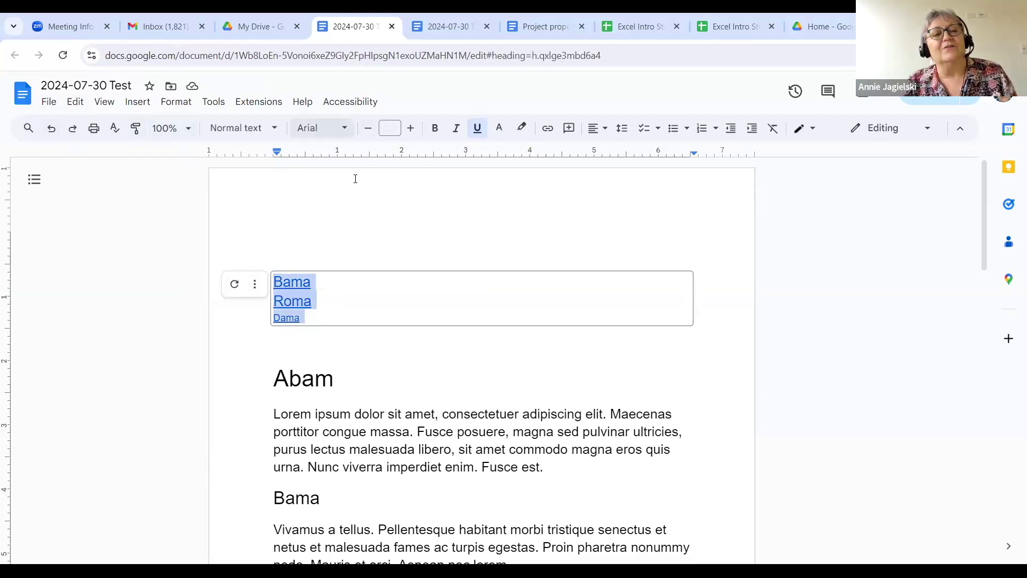
key(ctrl+shift+period)
key(ctrl+shift+period)
key(ctrl+shift+period)
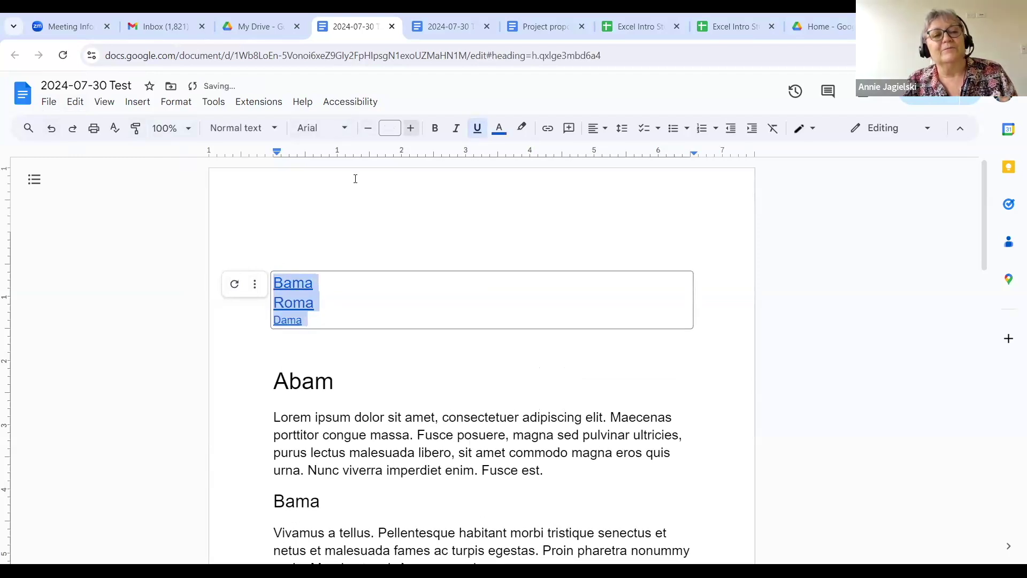
click(389, 128)
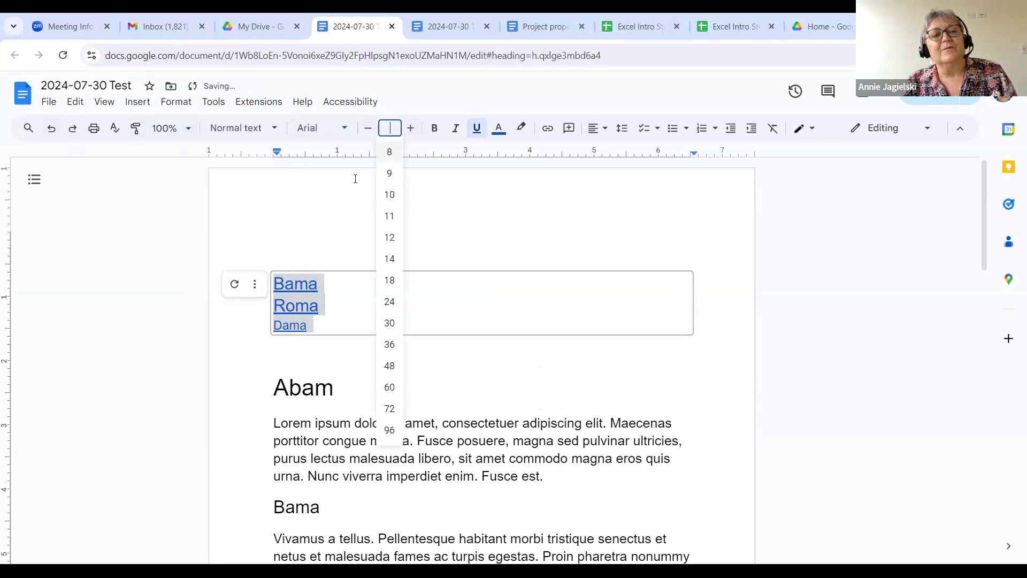
click(389, 260)
click(456, 256)
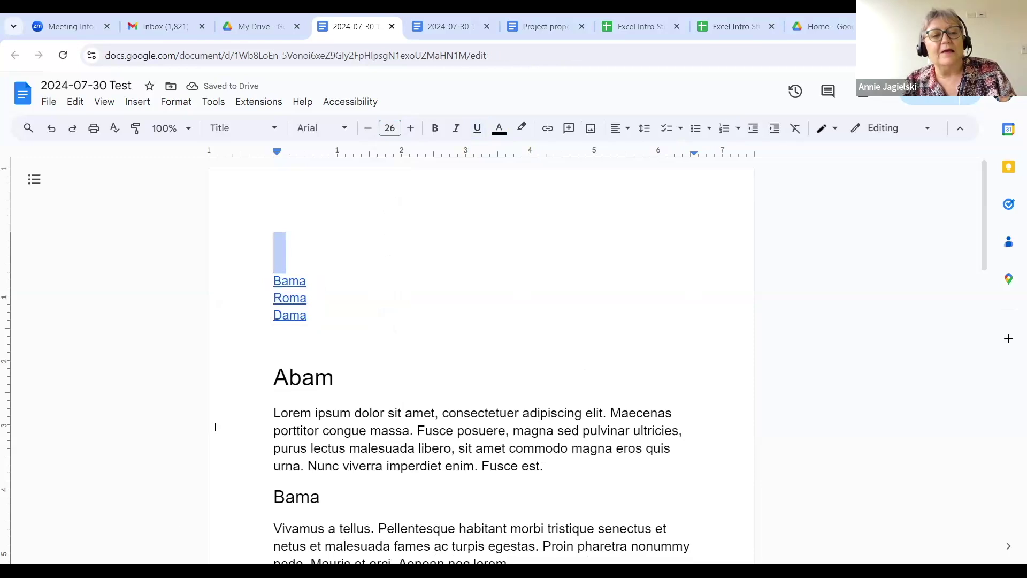
Add an empty line above the Abam title and insert the owl image there from the computer's Pictures folder.
click(275, 357)
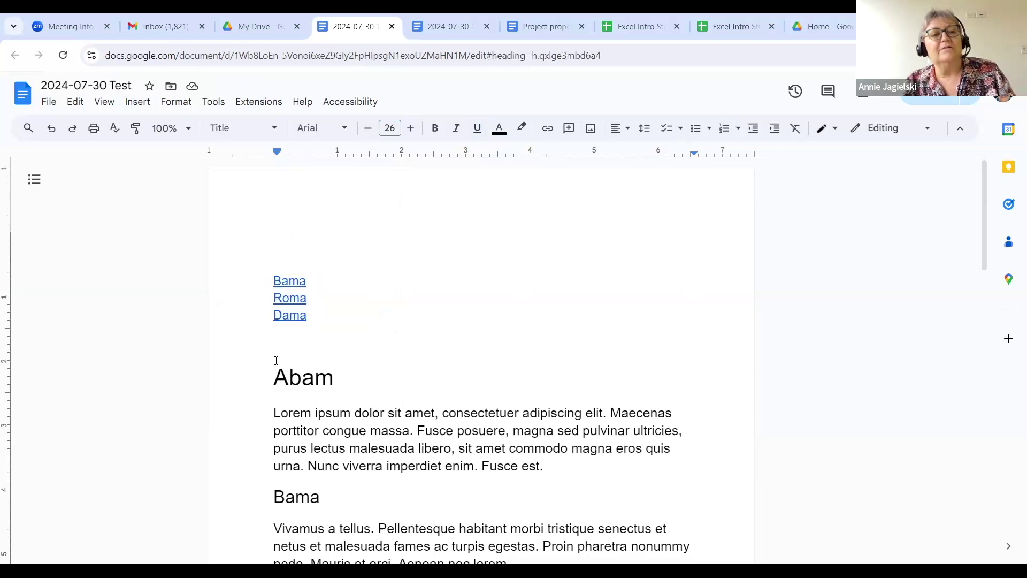
key(Return)
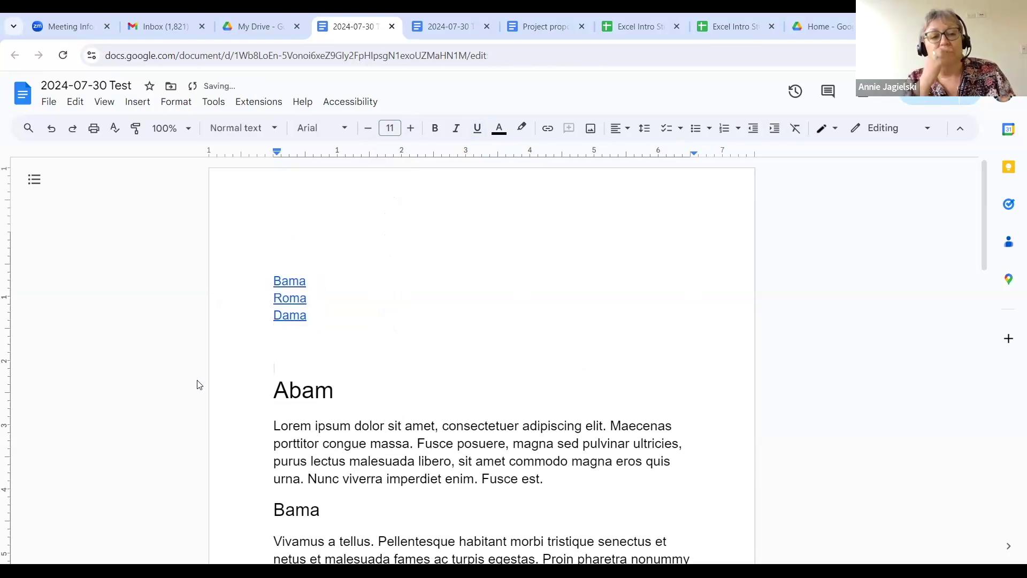
click(138, 102)
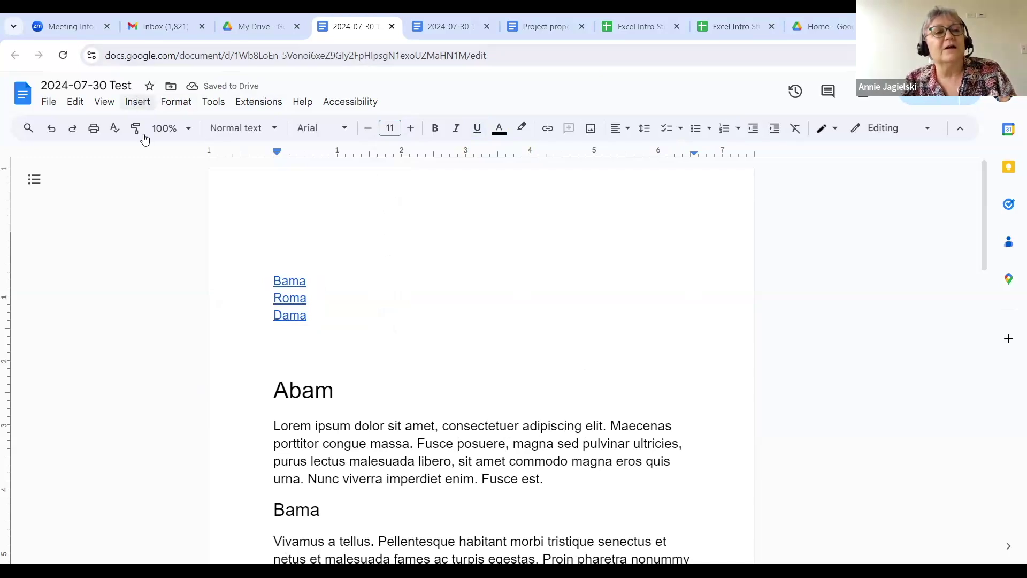
mouse_move(148, 131)
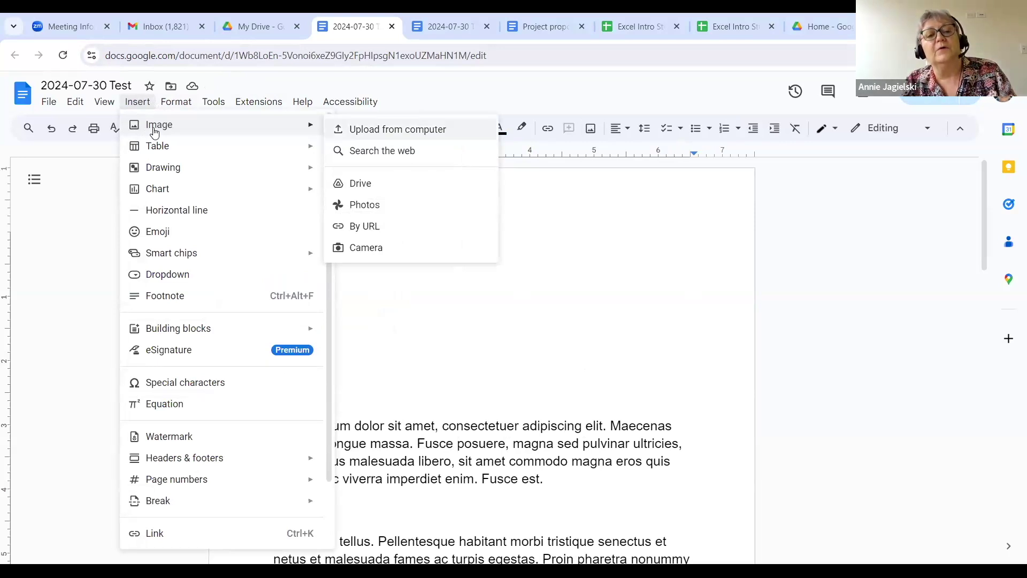
key(Return)
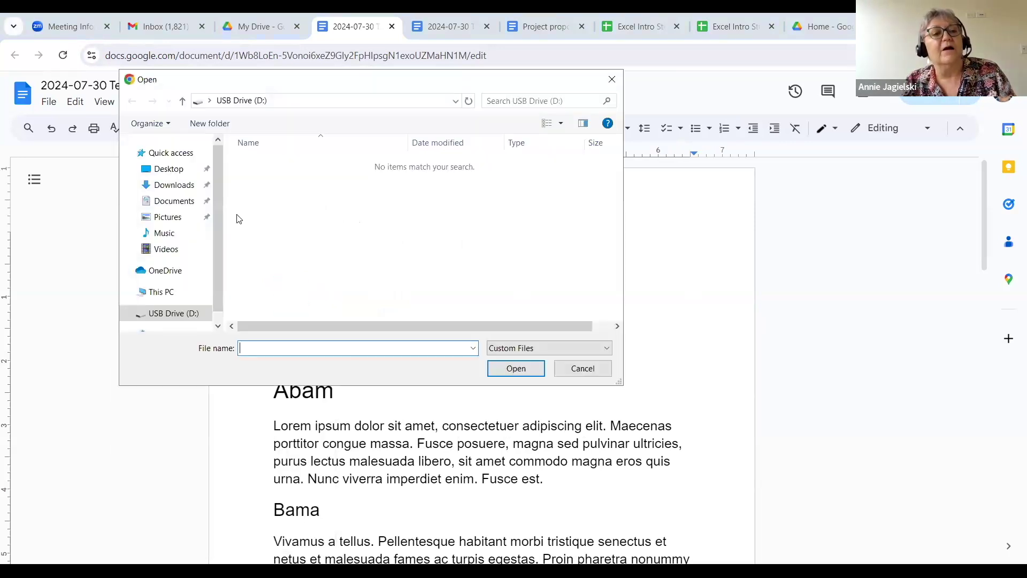
click(187, 221)
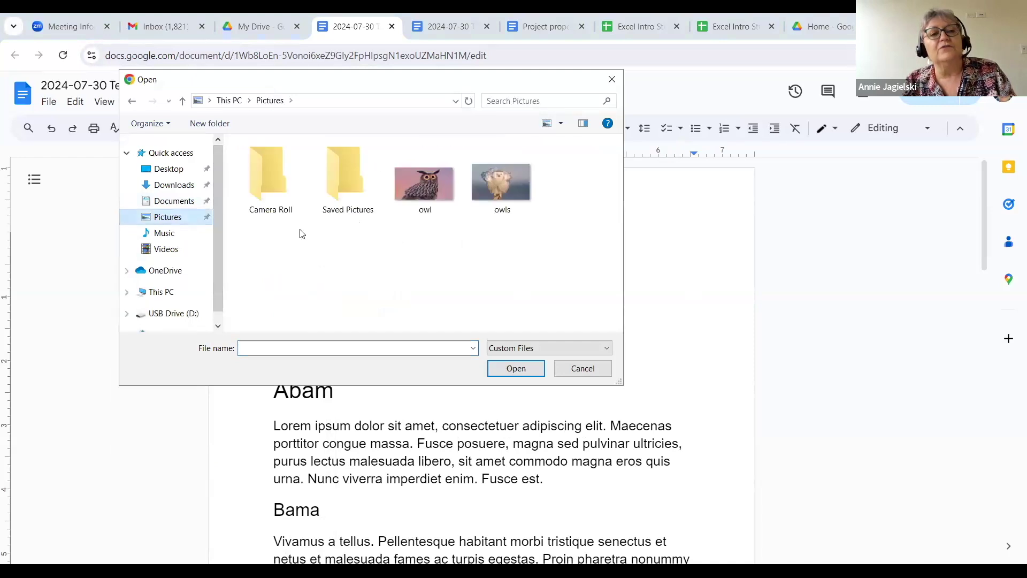
click(416, 191)
click(509, 369)
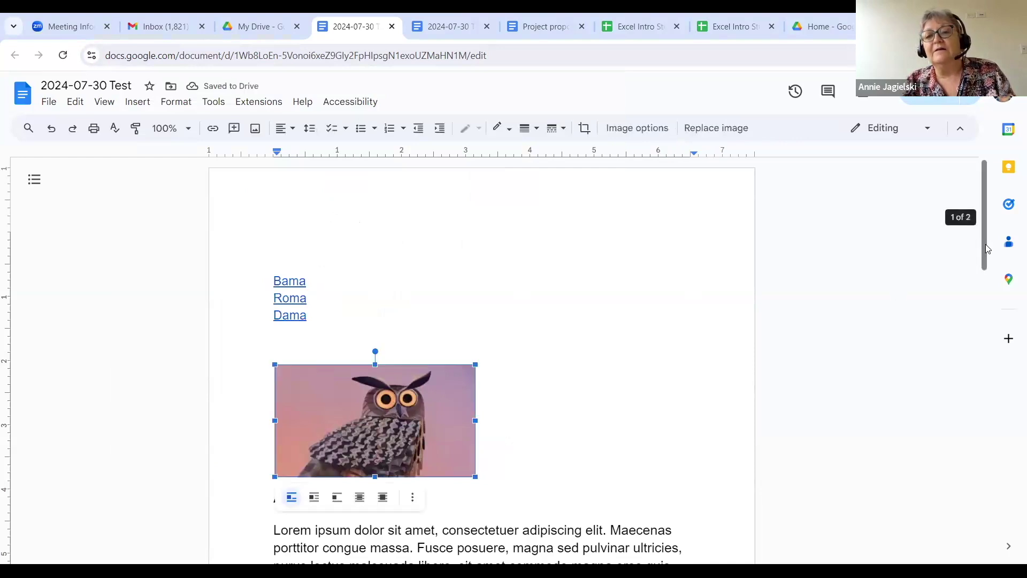
Enlarge the owl image proportionally to about 4.3 inches wide.
scroll(486, 312, down, 2)
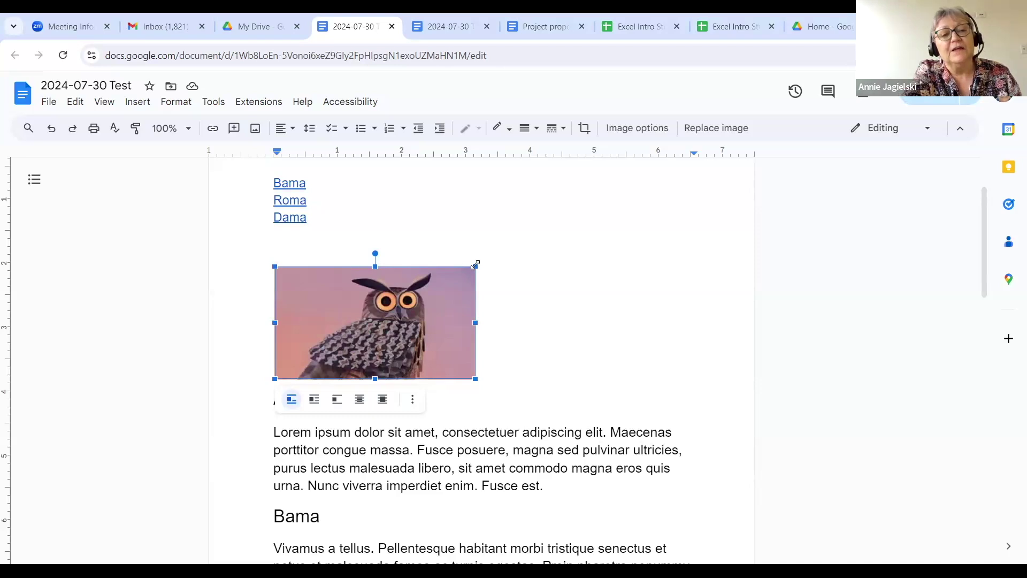
drag(475, 264, 532, 227)
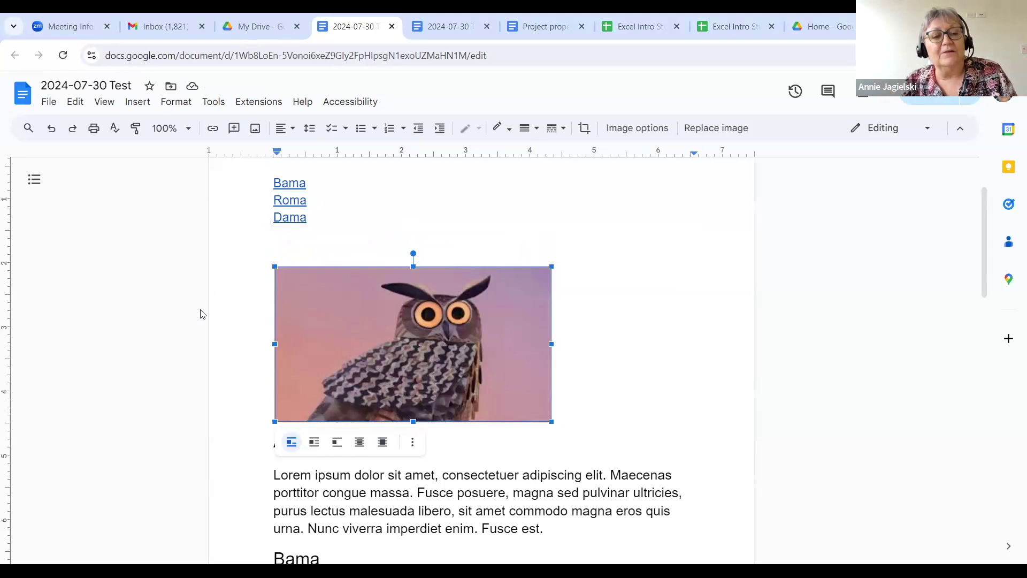
Try the wrap text, break text, behind text, in front of text and in line layouts on the owl image.
click(314, 448)
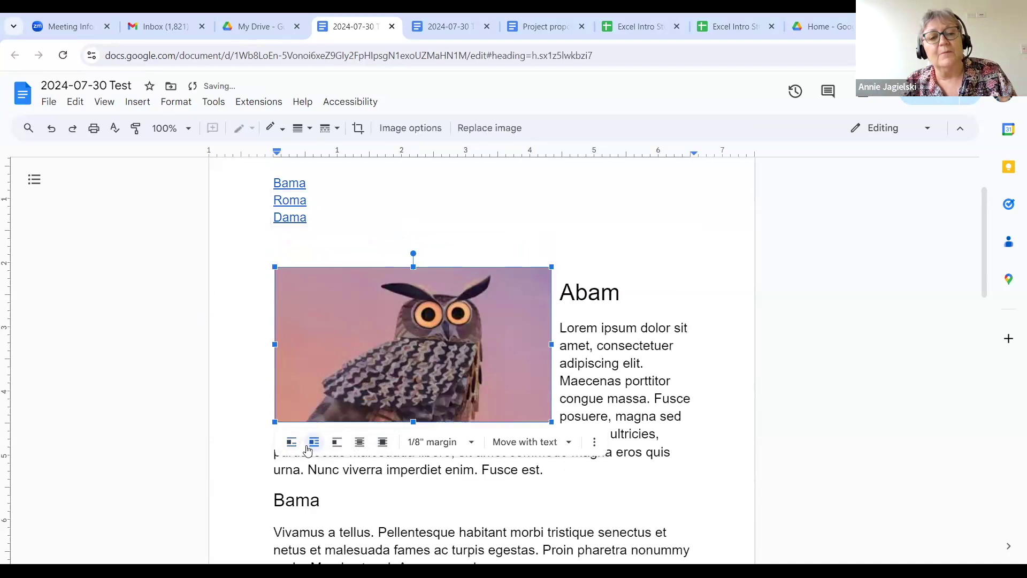
click(337, 447)
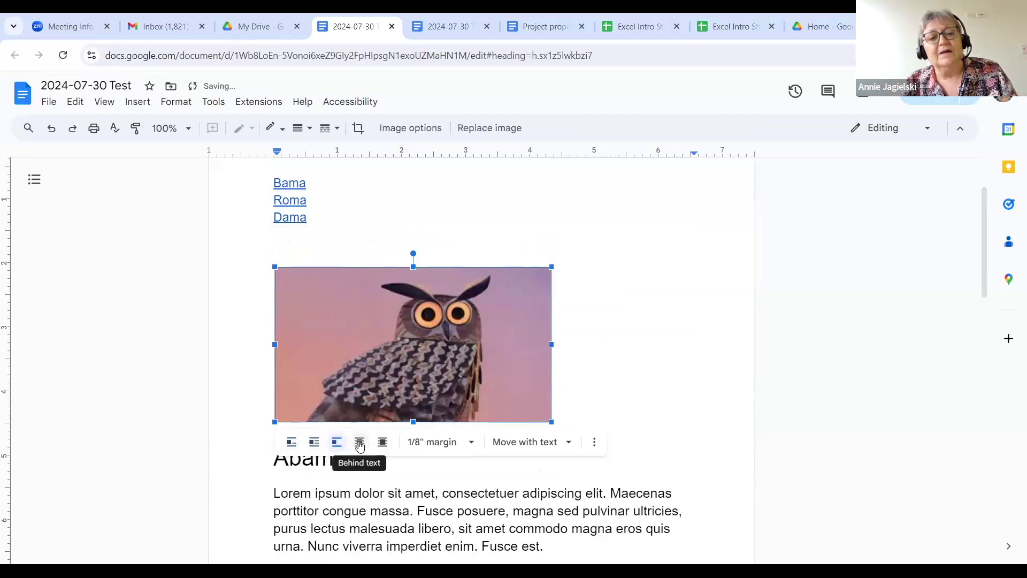
click(360, 446)
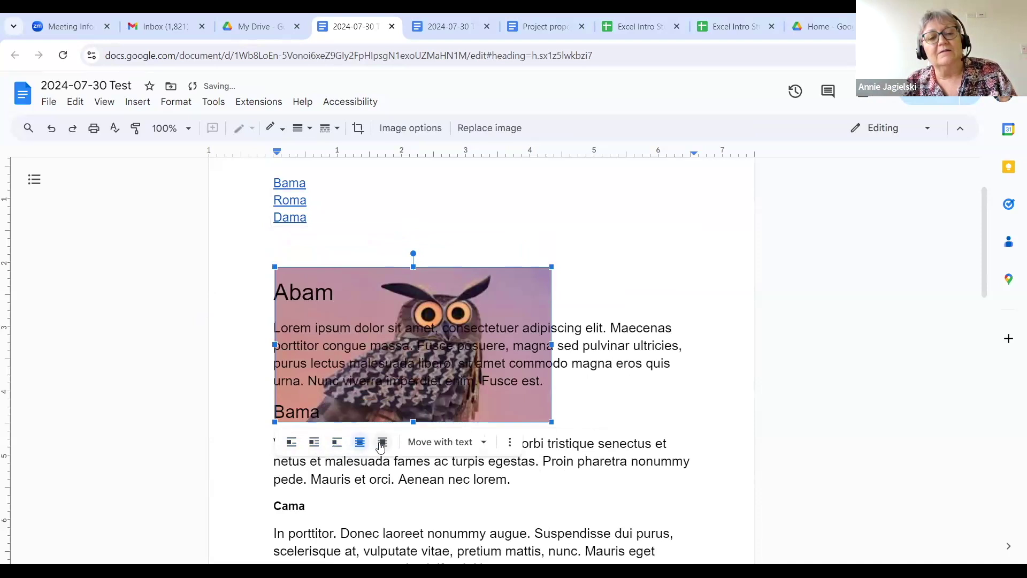
click(382, 441)
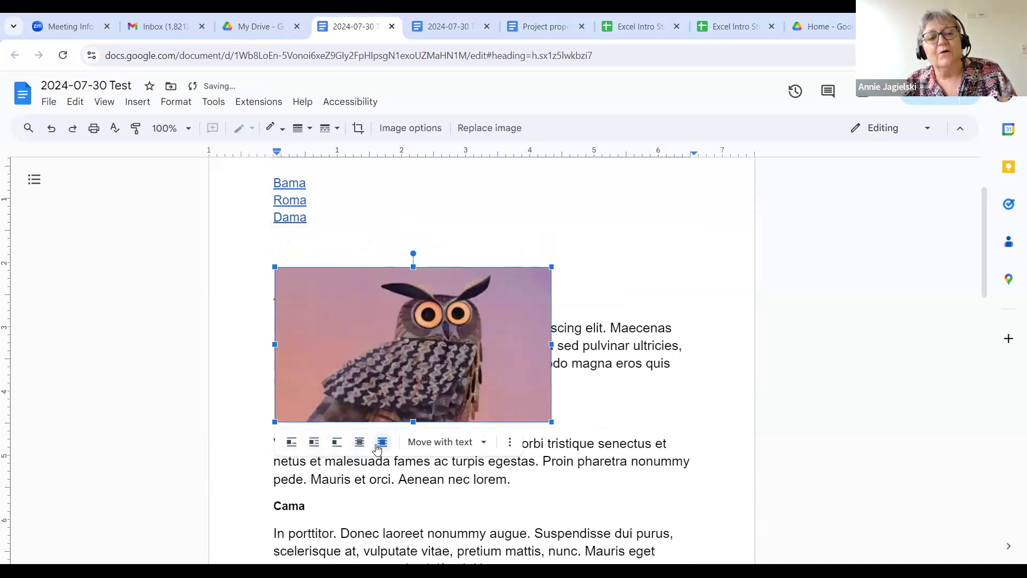
click(292, 444)
Wrap the text around the owl image with a 3/8" margin and keep it set to move with text.
click(314, 444)
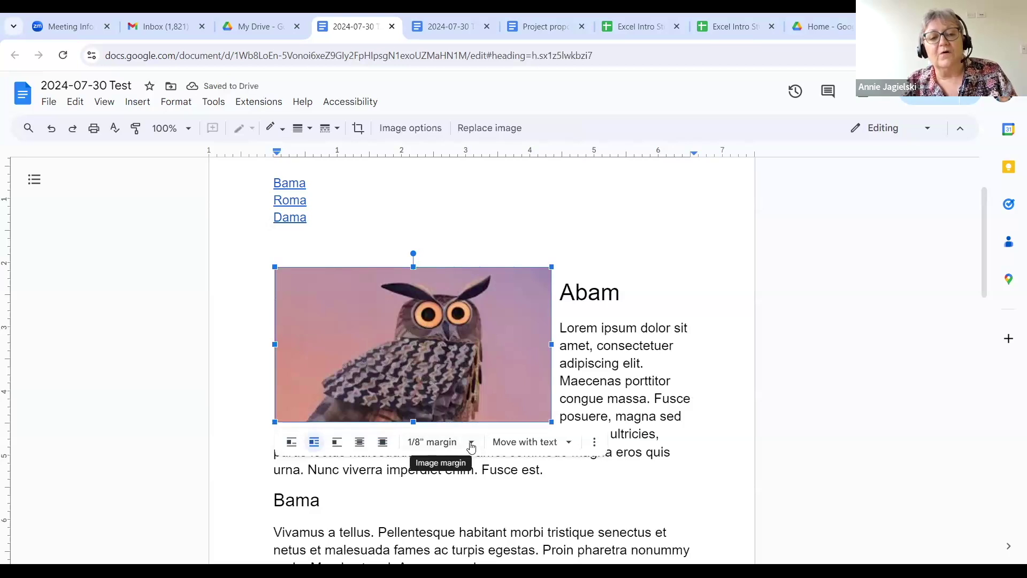
click(470, 444)
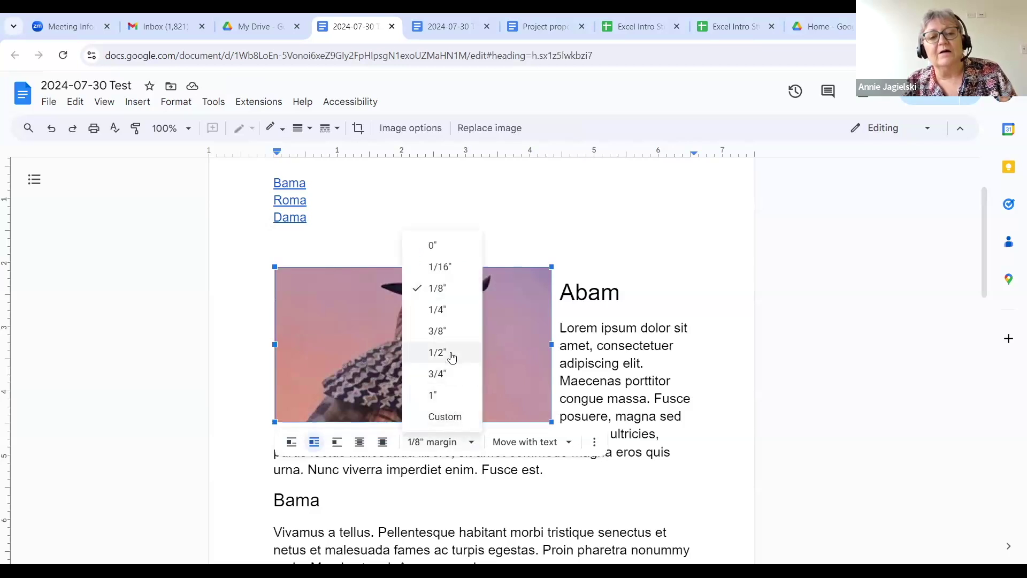
click(445, 333)
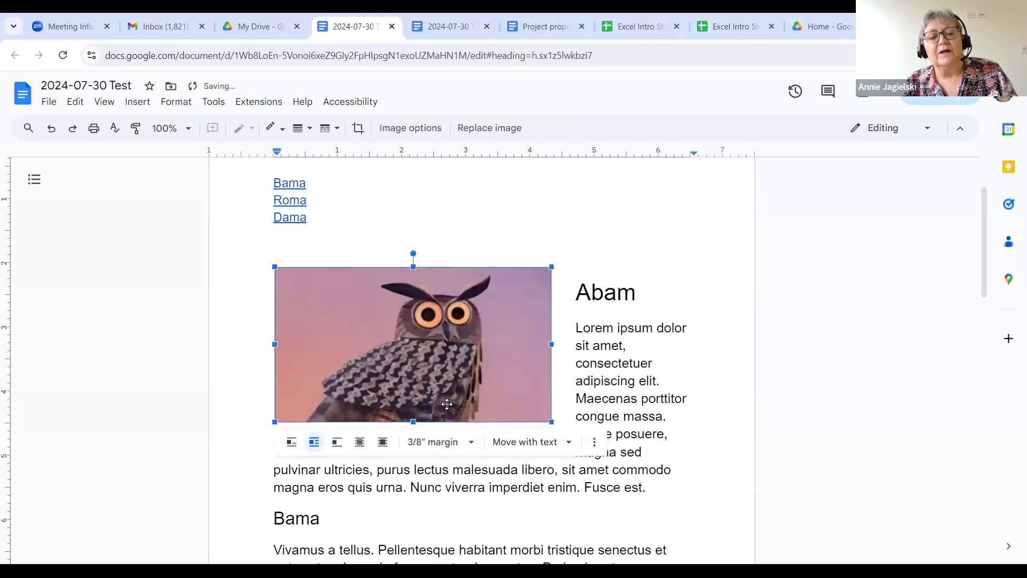
click(566, 445)
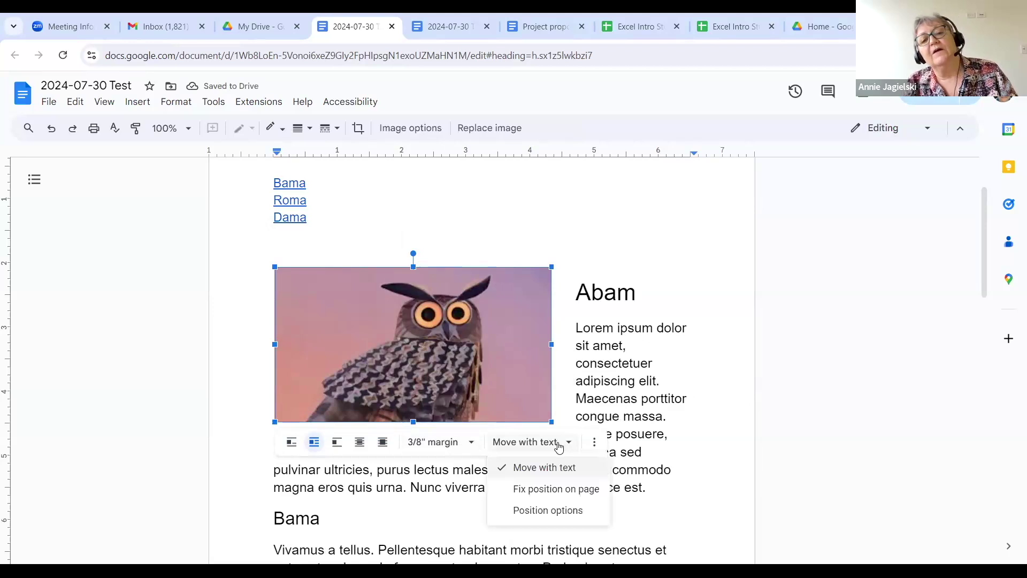
click(515, 472)
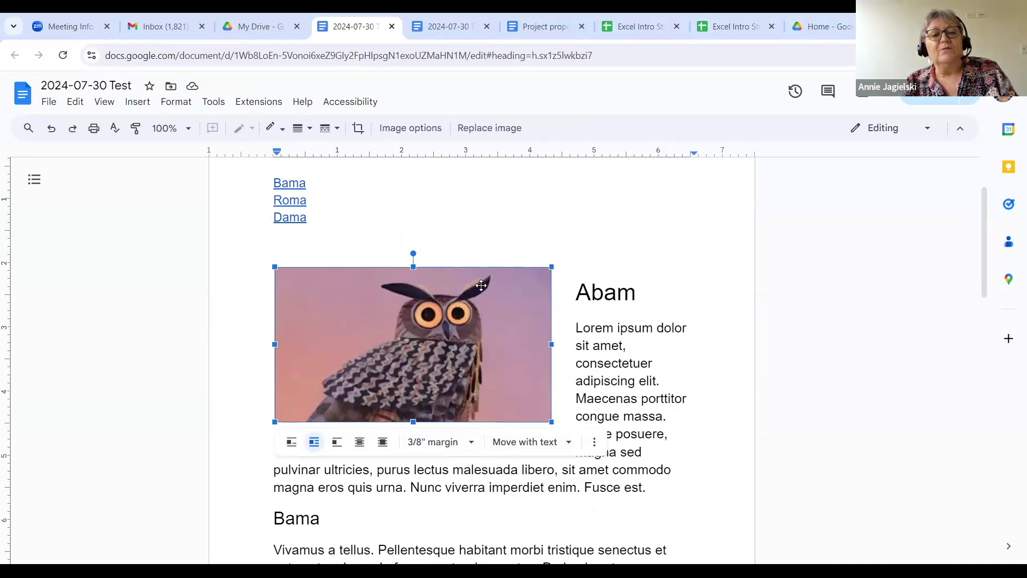
Move the owl image into the Abam paragraph, against the left margin below its first line of text.
drag(494, 287, 377, 357)
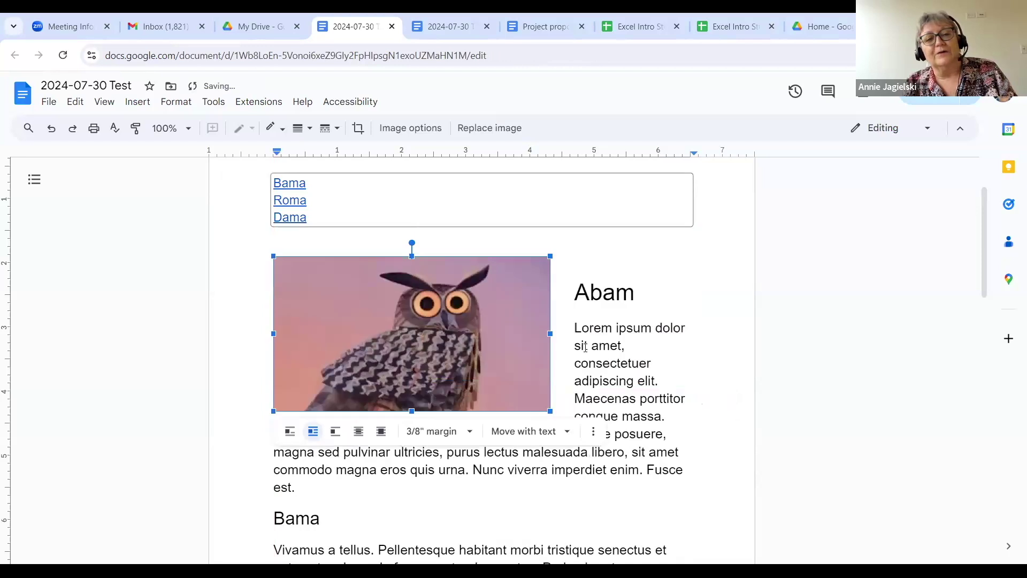
drag(456, 369, 477, 463)
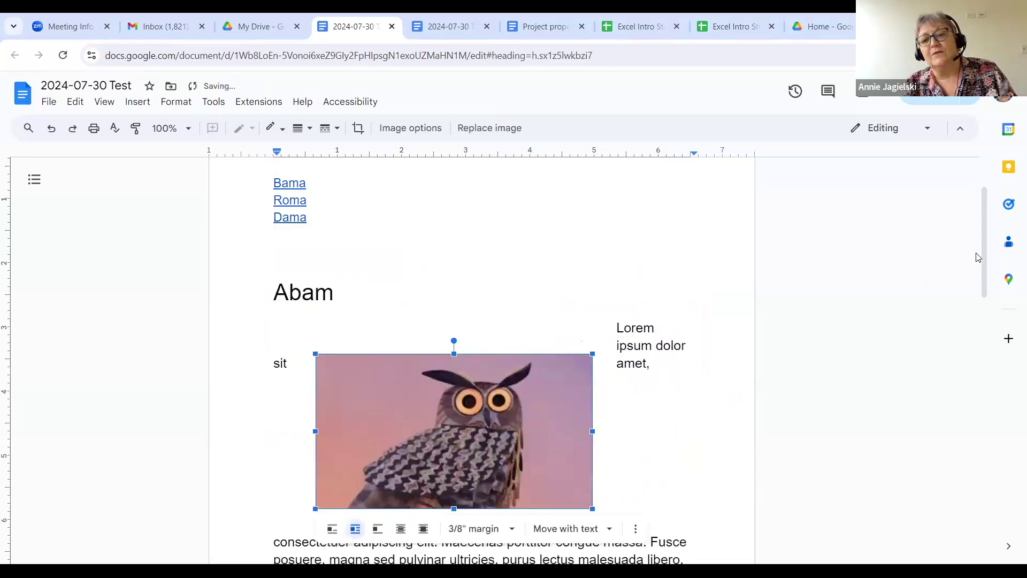
scroll(983, 271, down, 2)
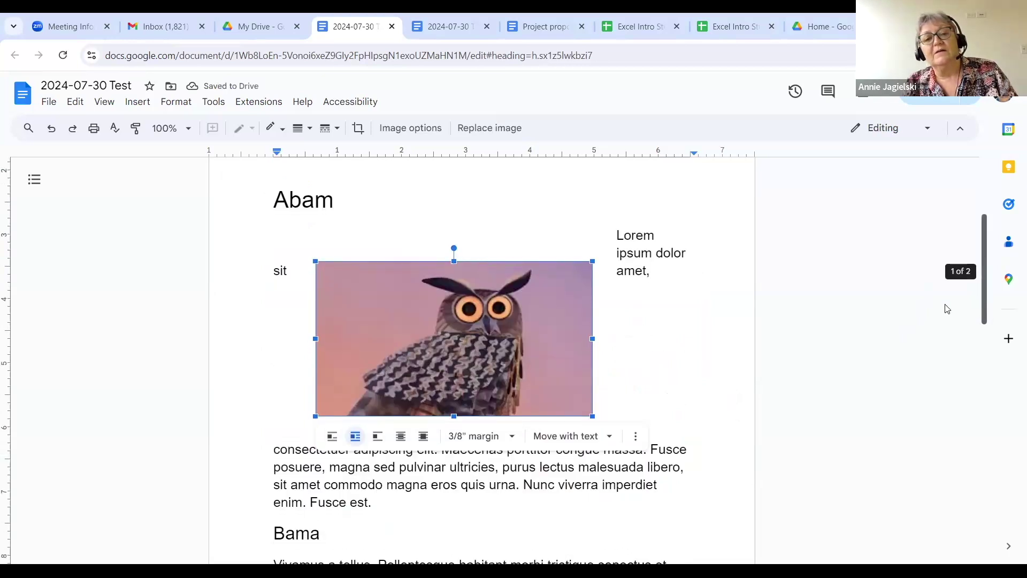
drag(392, 379, 380, 415)
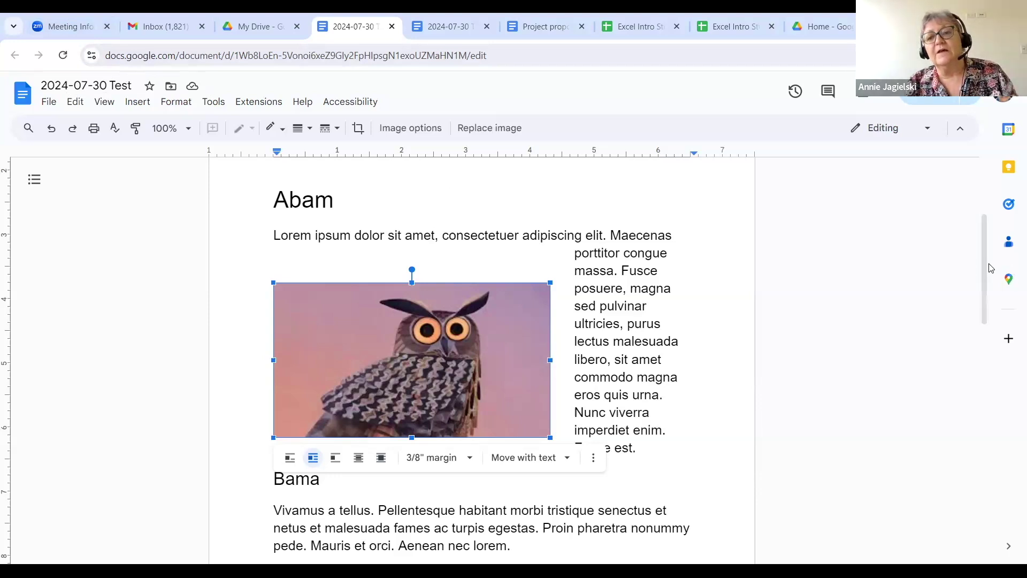
scroll(978, 242, up, 3)
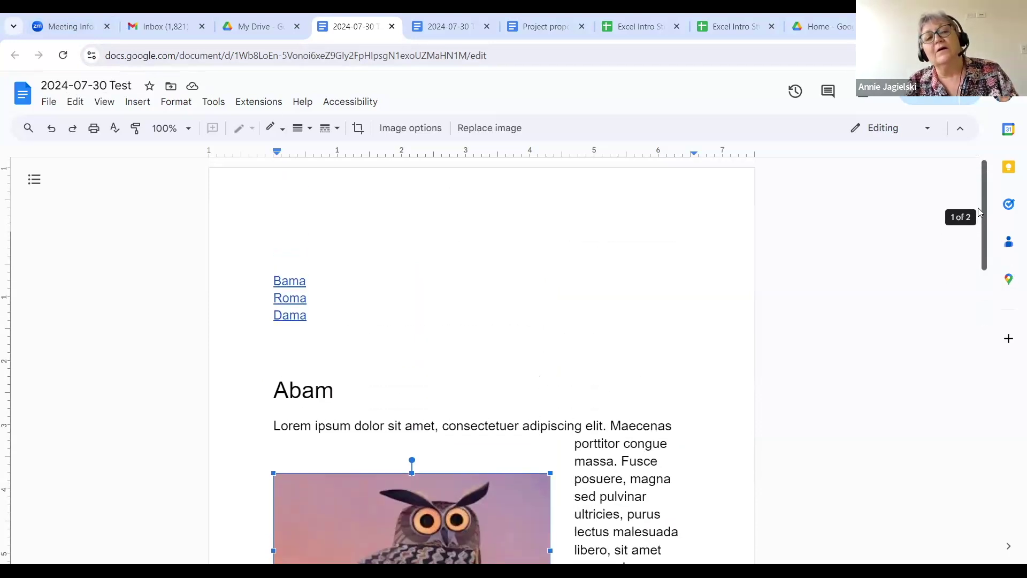
scroll(979, 219, down, 1)
scroll(979, 211, up, 1)
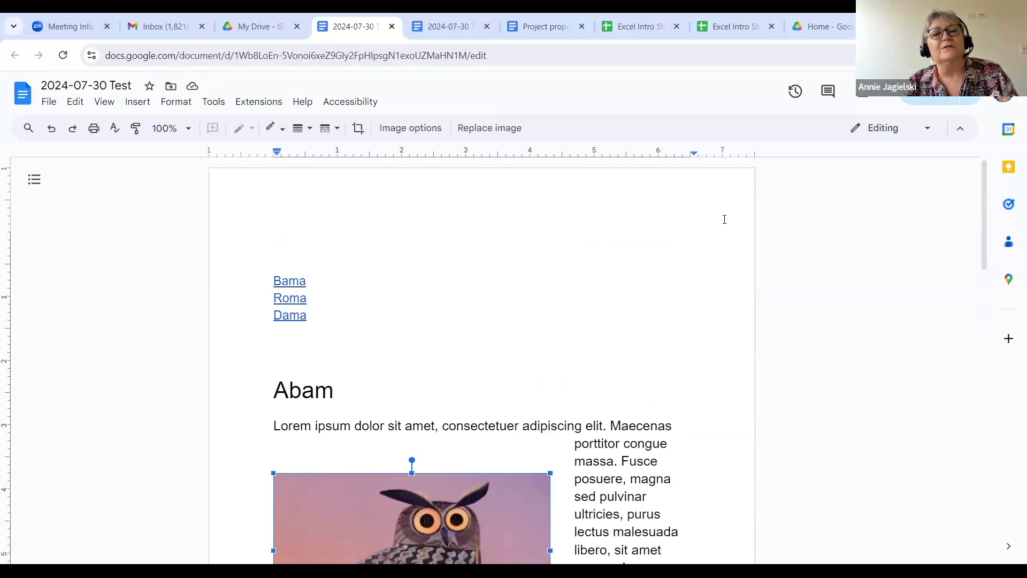
Create a new blank Google Sheets spreadsheet from My Drive and decline the Memory Saver offer.
click(255, 29)
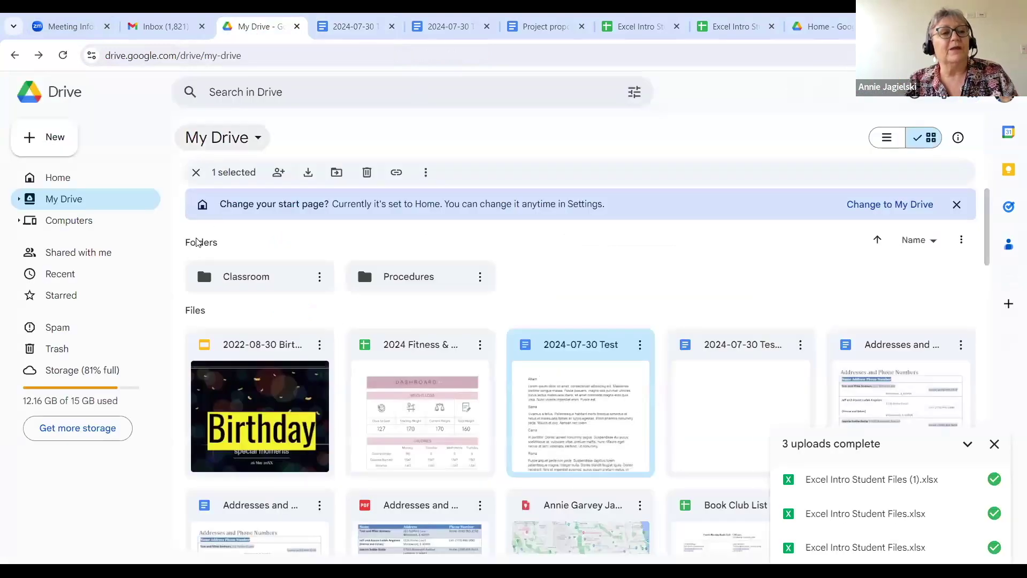
click(51, 141)
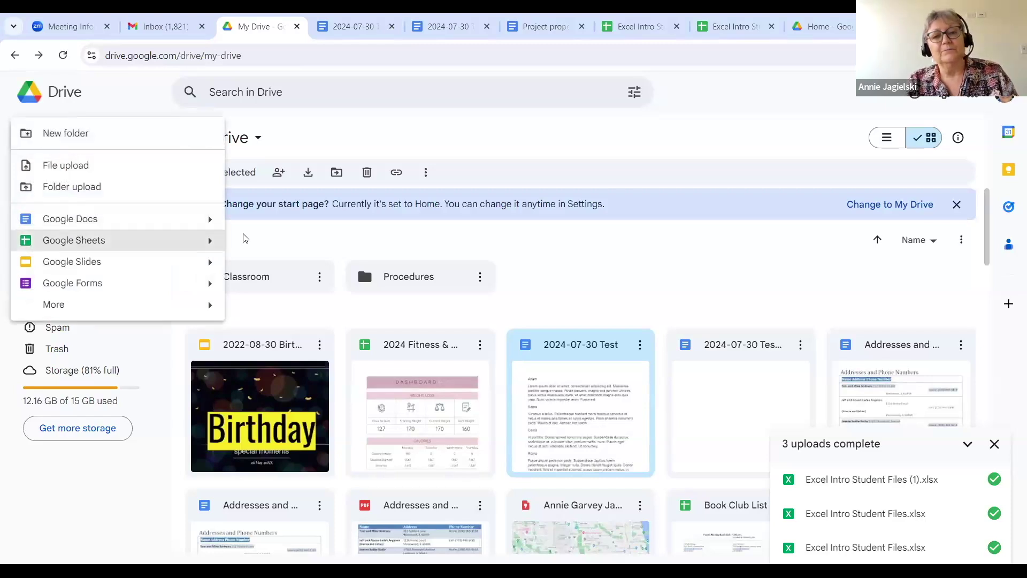
click(80, 242)
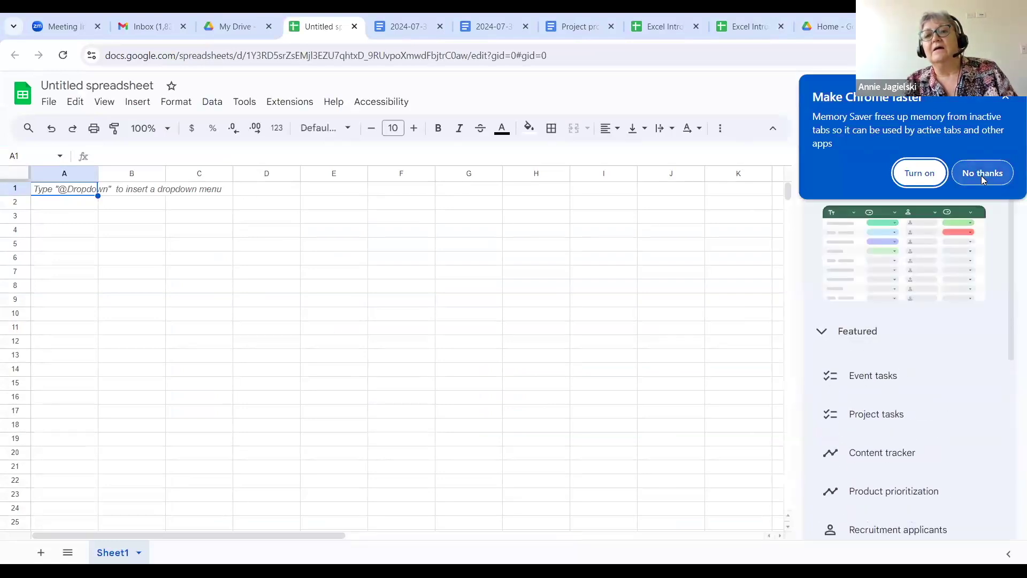
click(977, 175)
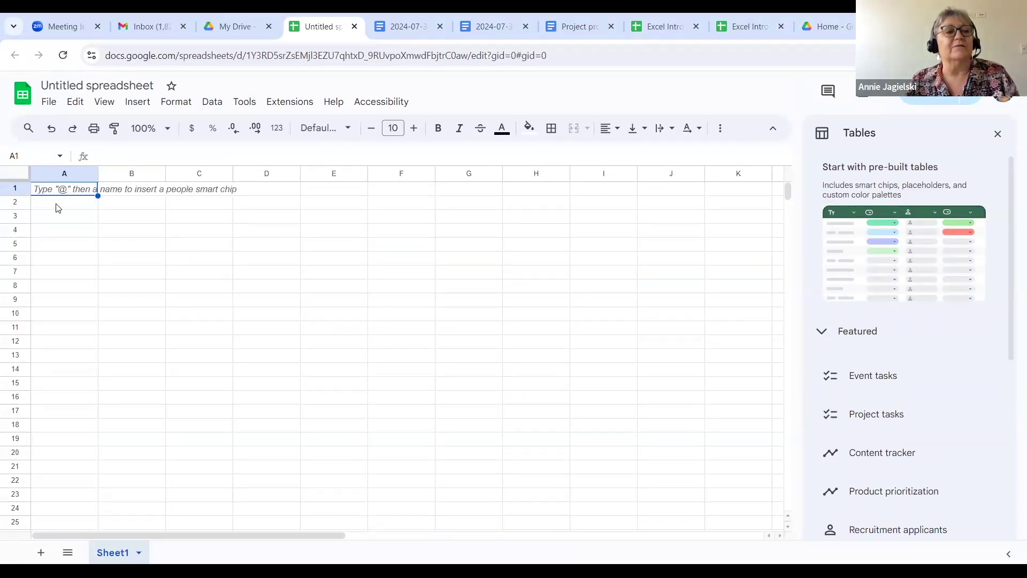
key(Down)
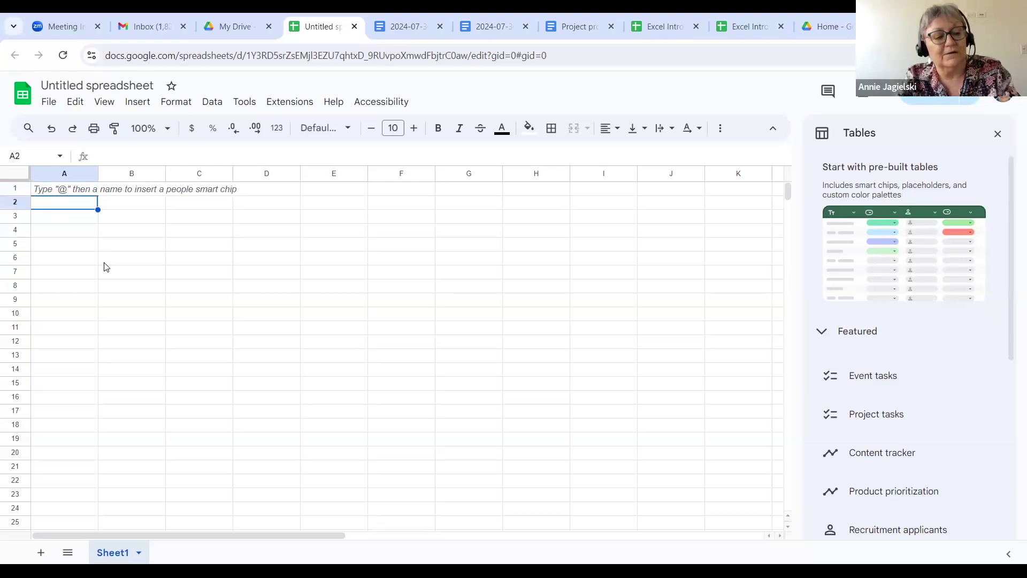
text(2)
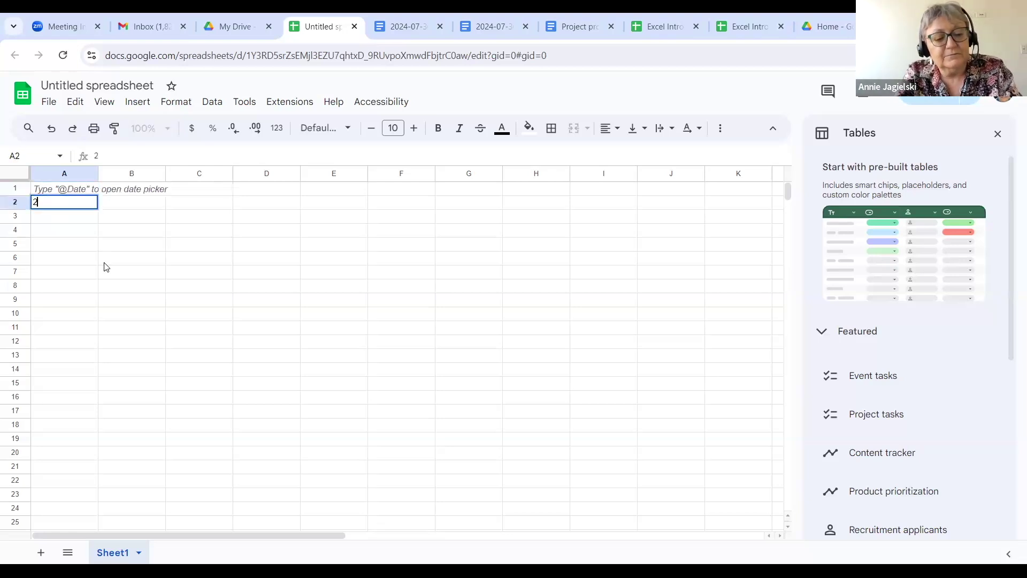
text(dropdown)
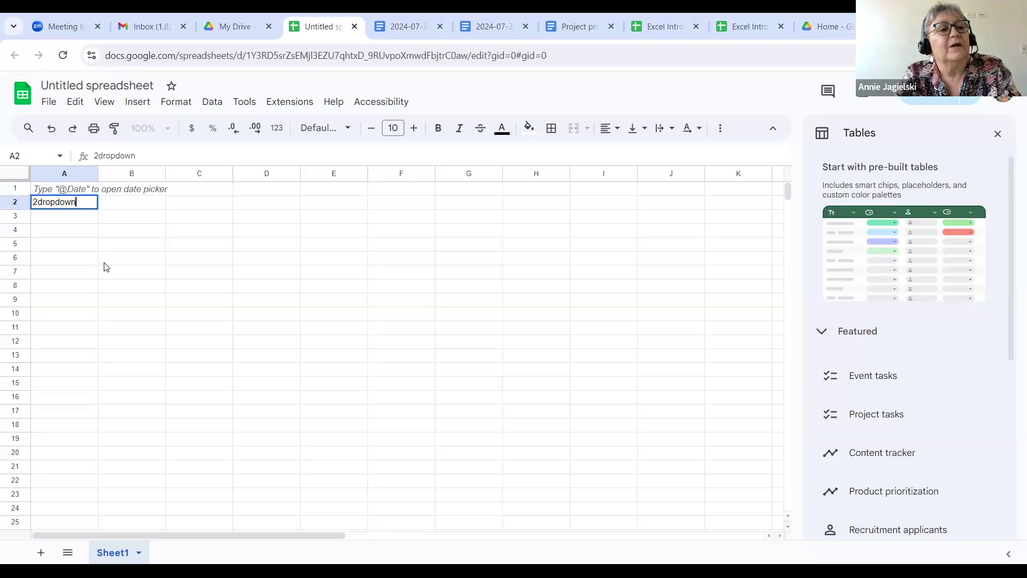
key(Return)
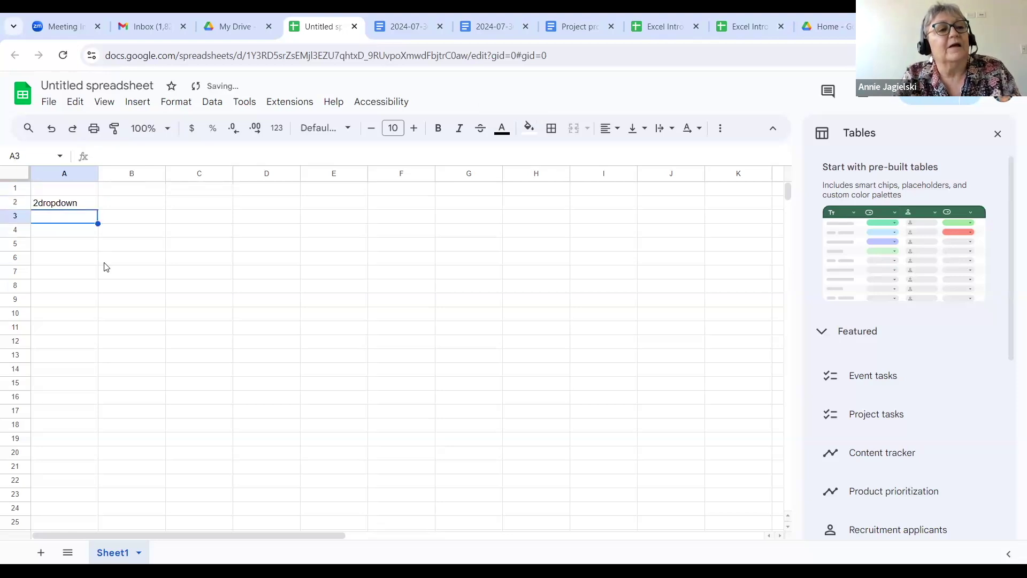
click(59, 207)
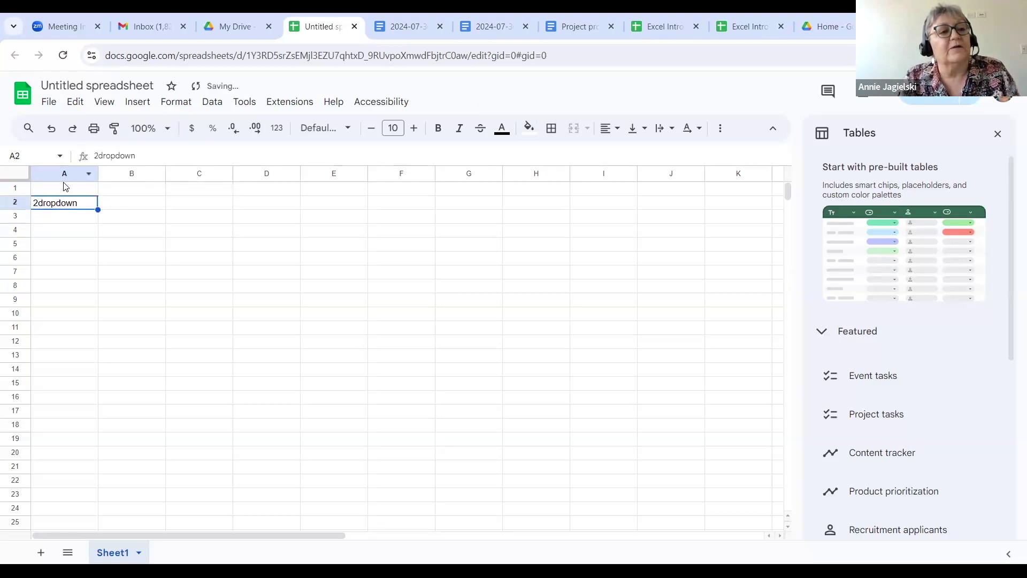
drag(98, 155, 77, 142)
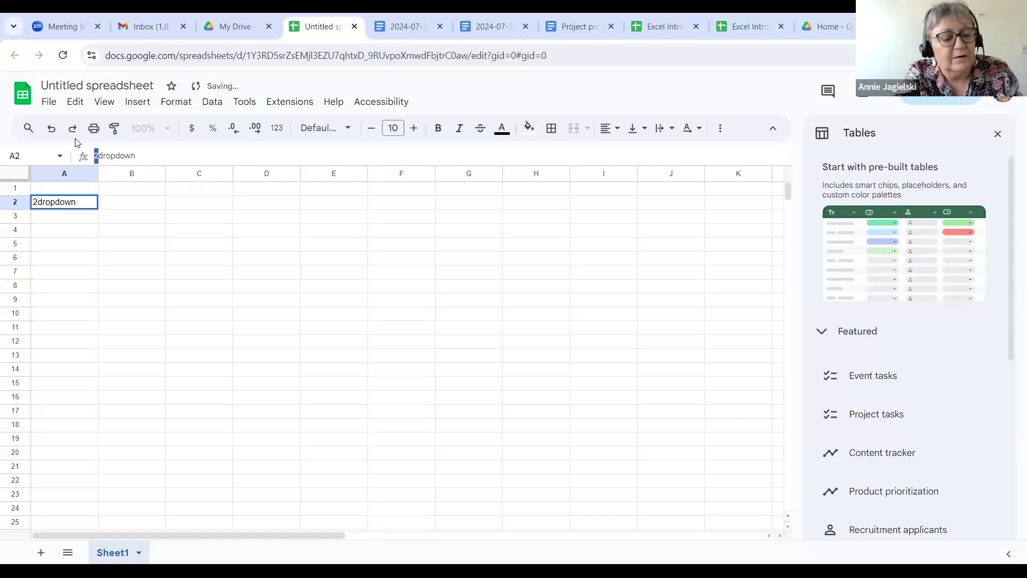
text(@)
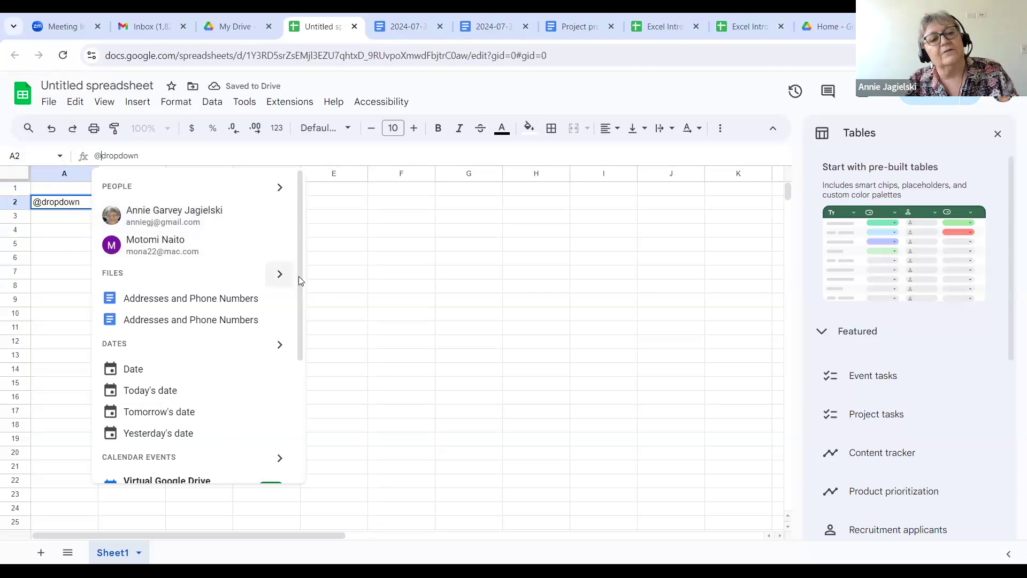
drag(298, 276, 96, 280)
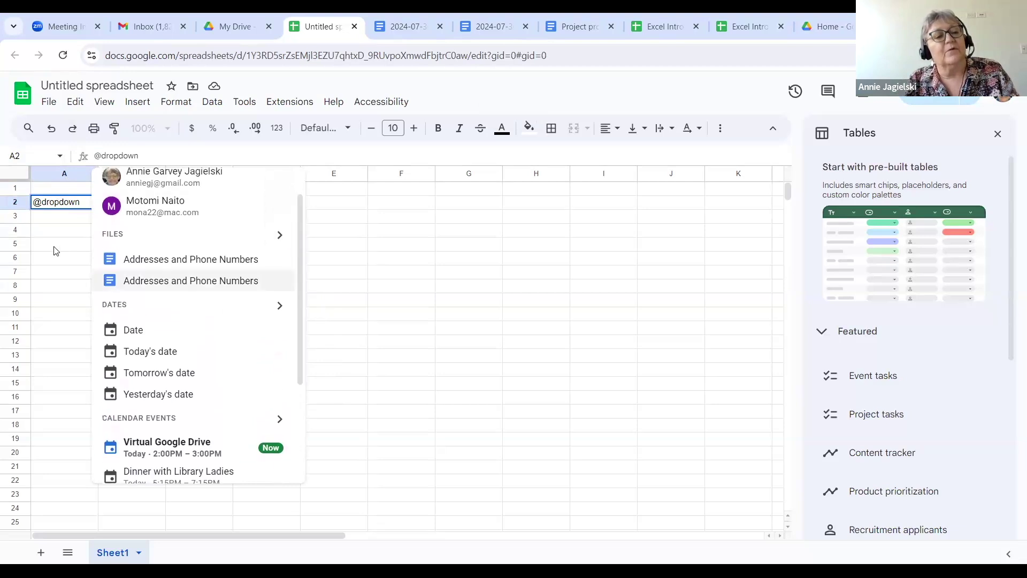
click(47, 203)
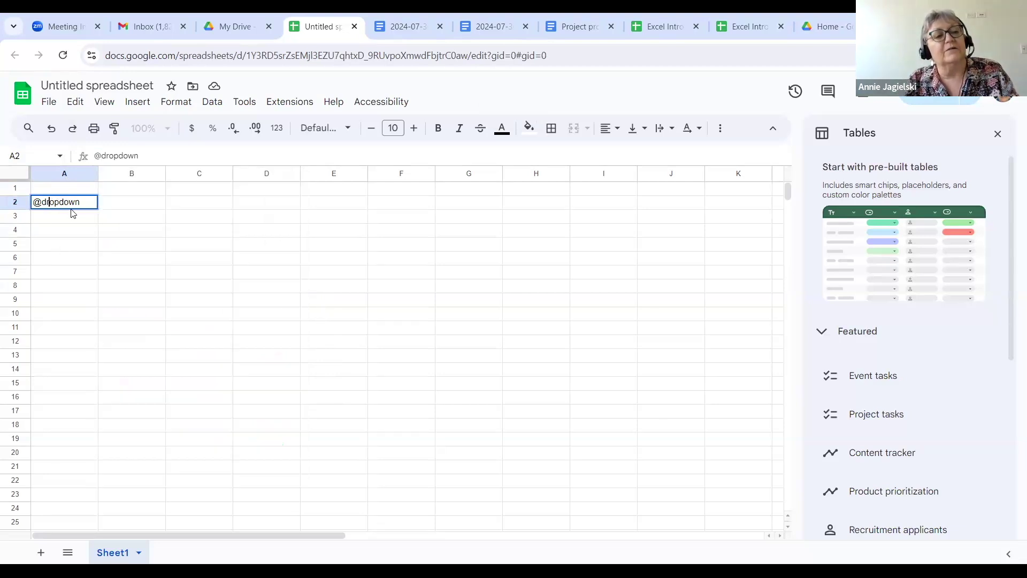
click(81, 203)
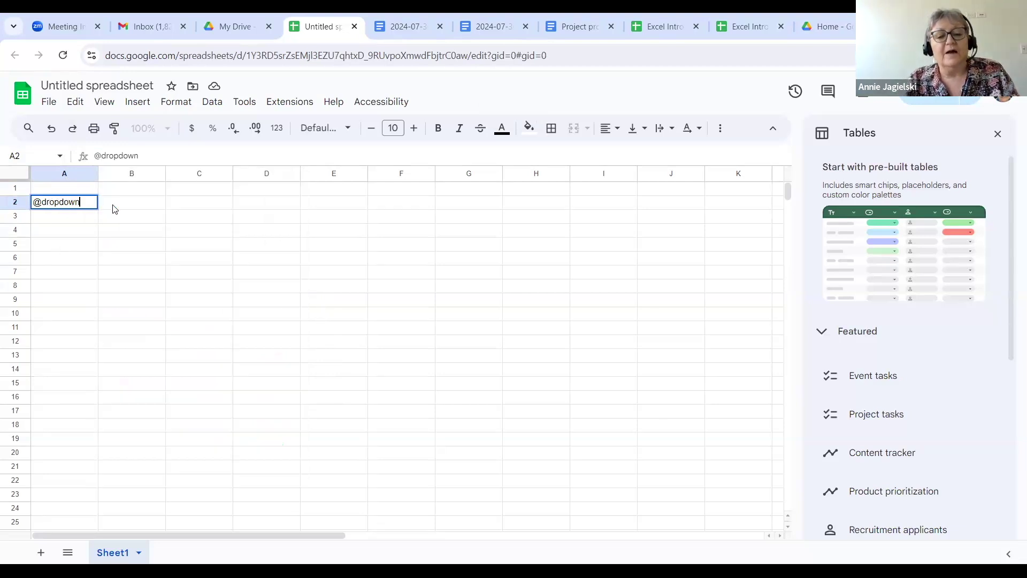
key(BackSpace)
key(BackSpace)
key(BackSpace)
key(BackSpace)
key(BackSpace)
key(BackSpace)
key(BackSpace)
key(BackSpace)
key(BackSpace)
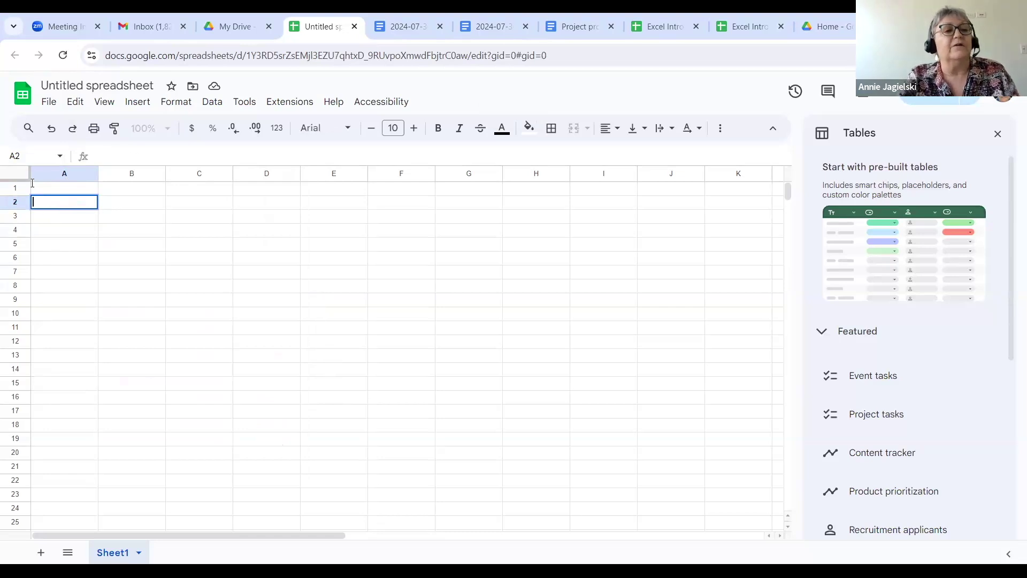
click(50, 191)
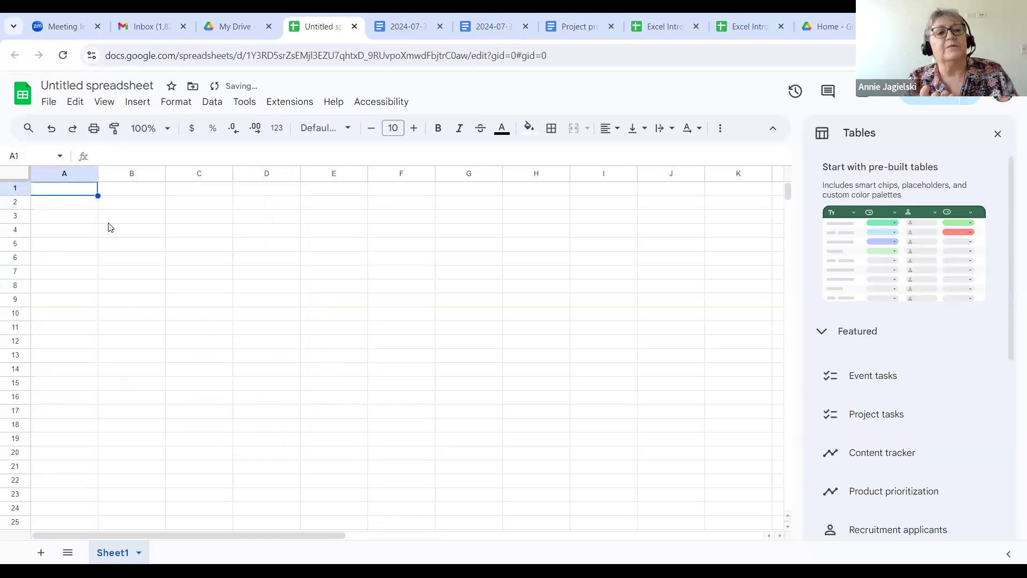
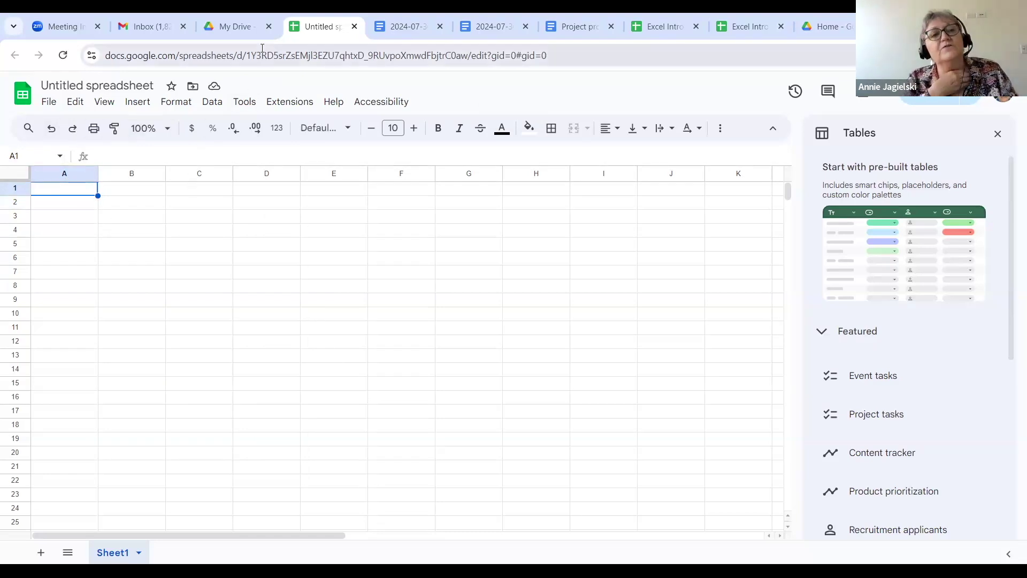
Switch to the Excel Intro Student Files spreadsheet that is already open.
click(389, 32)
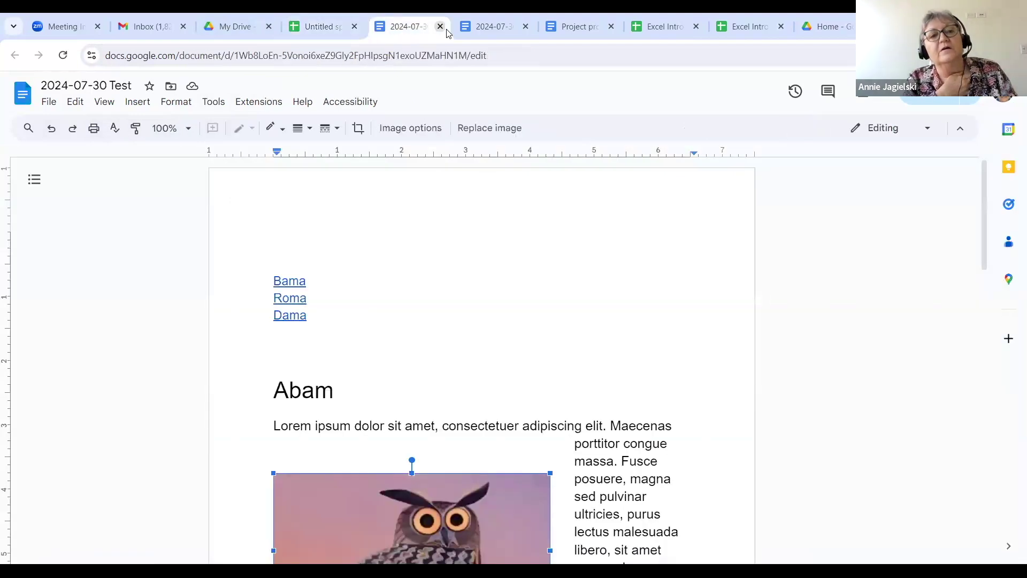
click(489, 22)
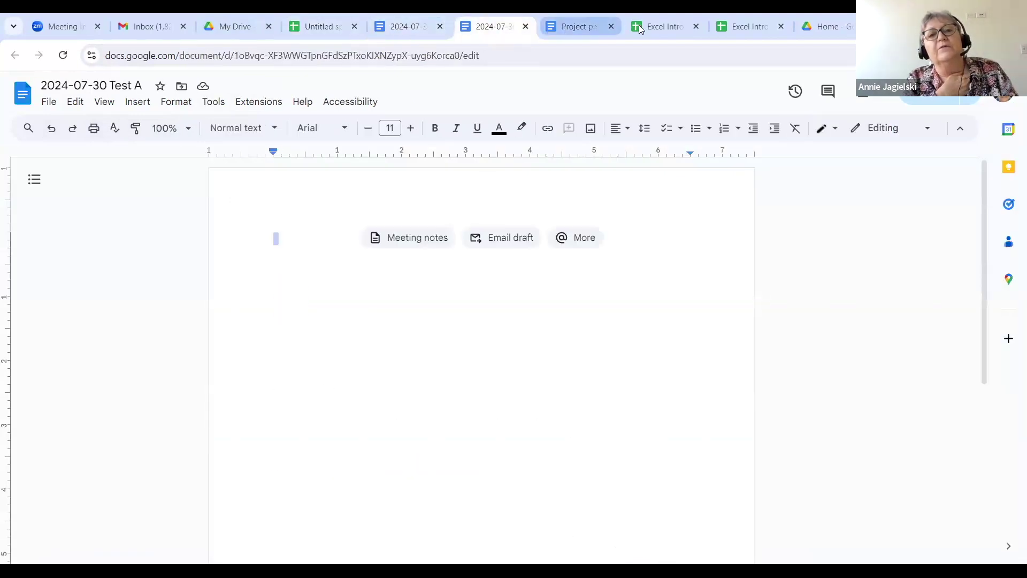
click(690, 31)
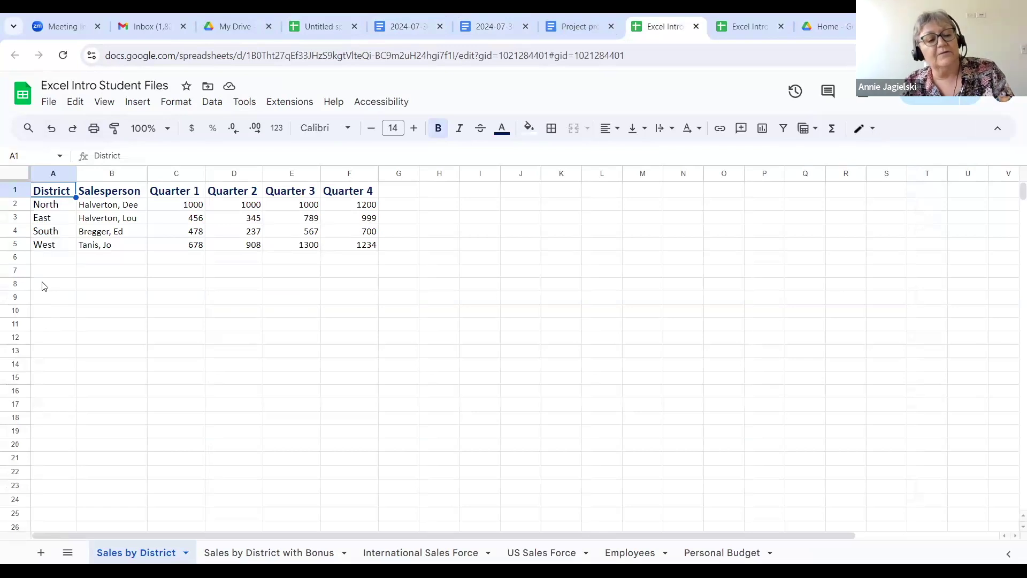
Move the active cell along the header row from District to Quarter 4 and back to A1.
key(Right)
key(Right)
key(Right)
key(Right)
key(Right)
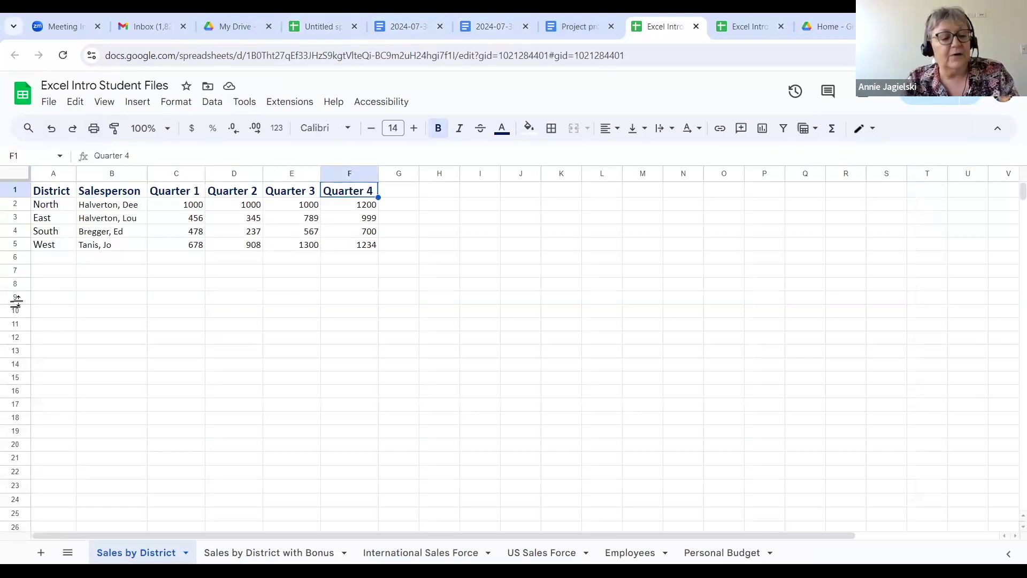
key(Left)
key(Left)
key(Left)
key(Left)
key(Left)
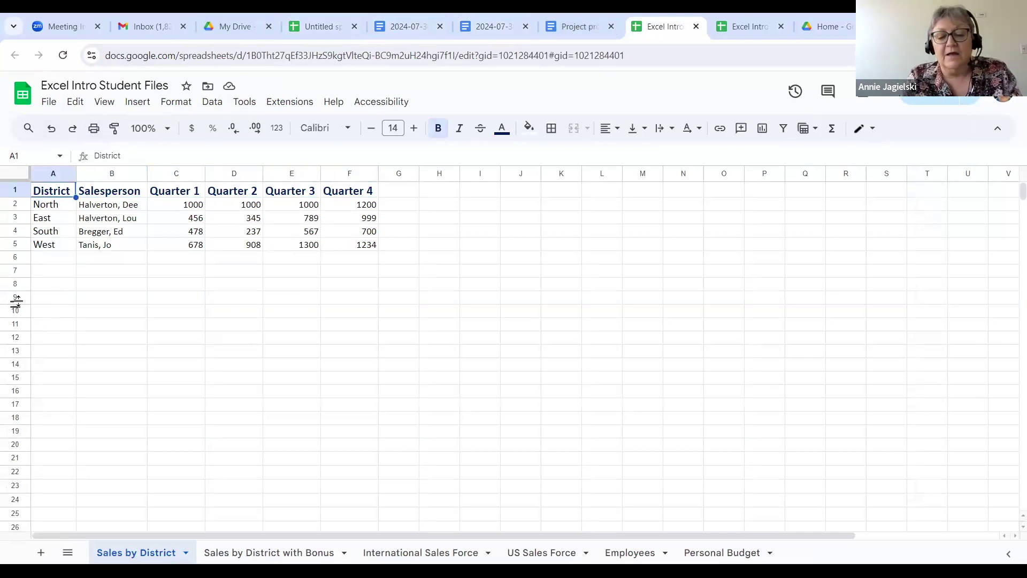
Move the active cell down the District column and across row 6 to G6, ending with cell C7 selected.
key(Down)
key(Down)
key(Down)
key(Down)
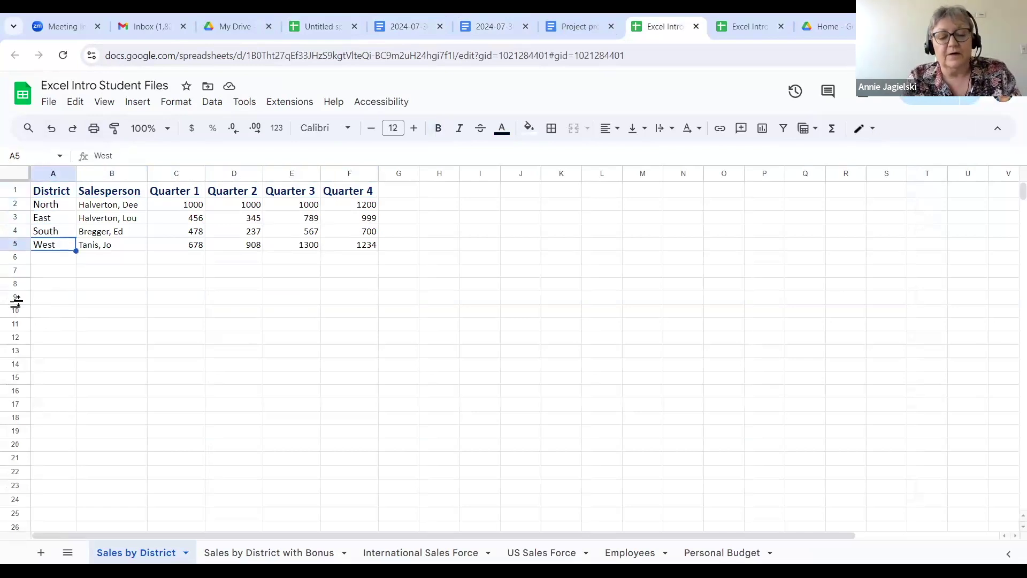
key(Down)
key(Right)
key(Right)
key(Right)
key(Right)
key(Right)
key(Right)
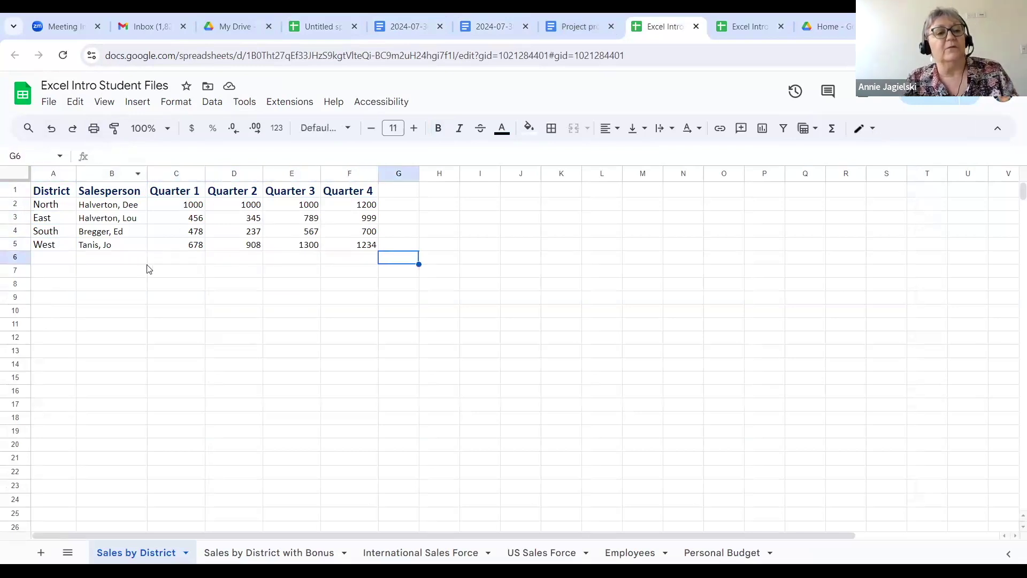
click(163, 273)
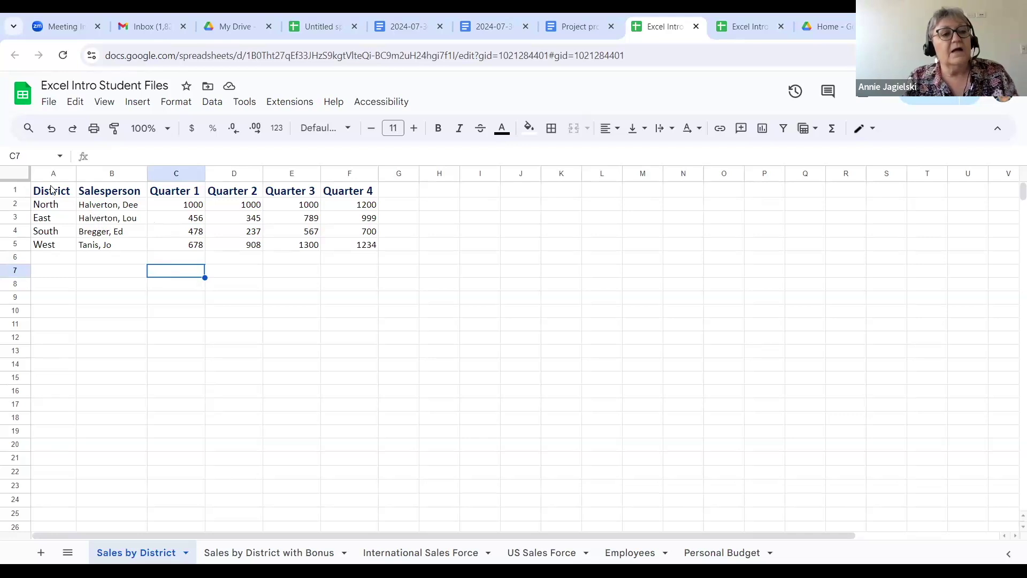
Open the International Sales Force sheet and freeze its first row.
click(410, 553)
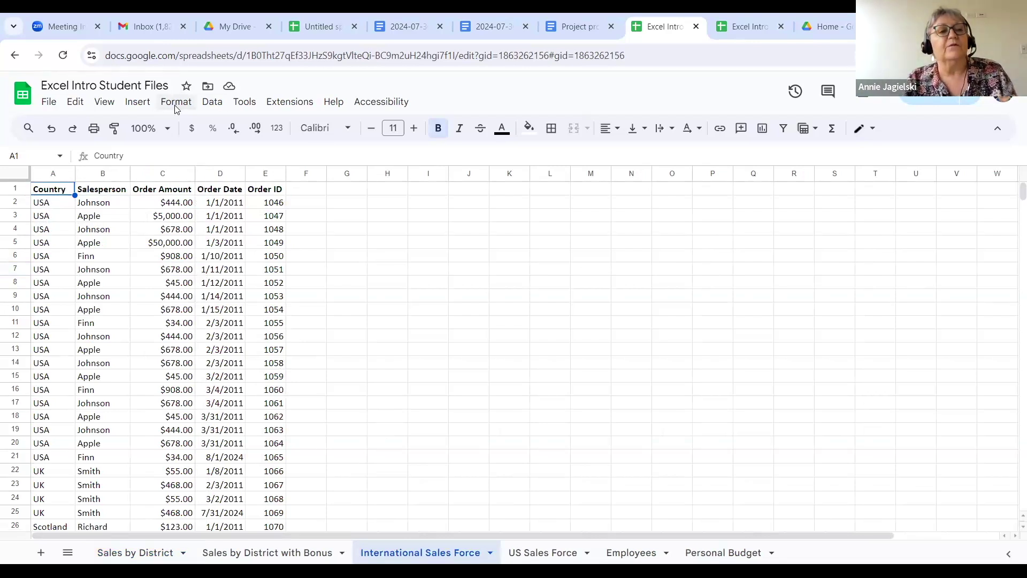
click(110, 108)
mouse_move(122, 152)
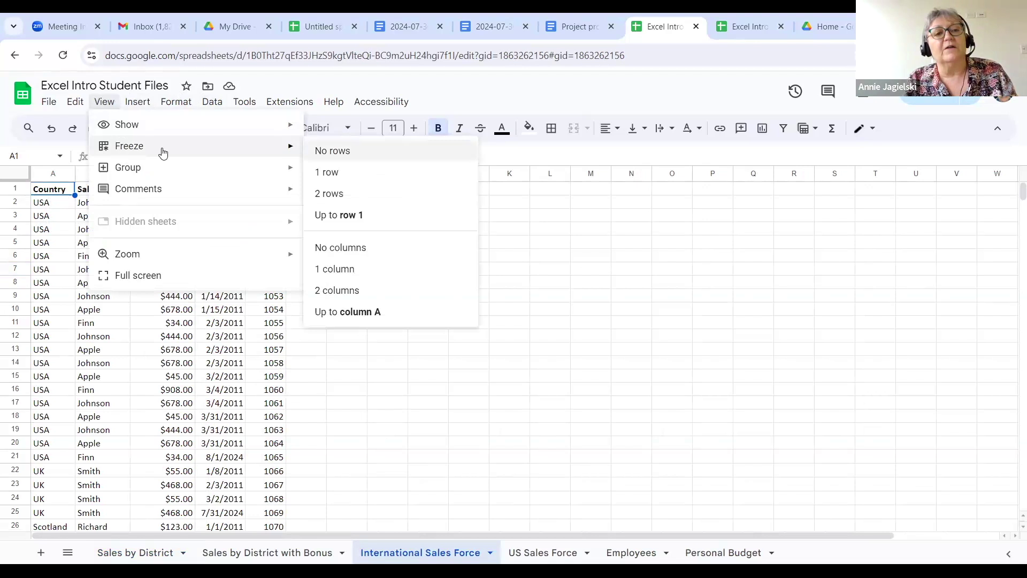
click(320, 179)
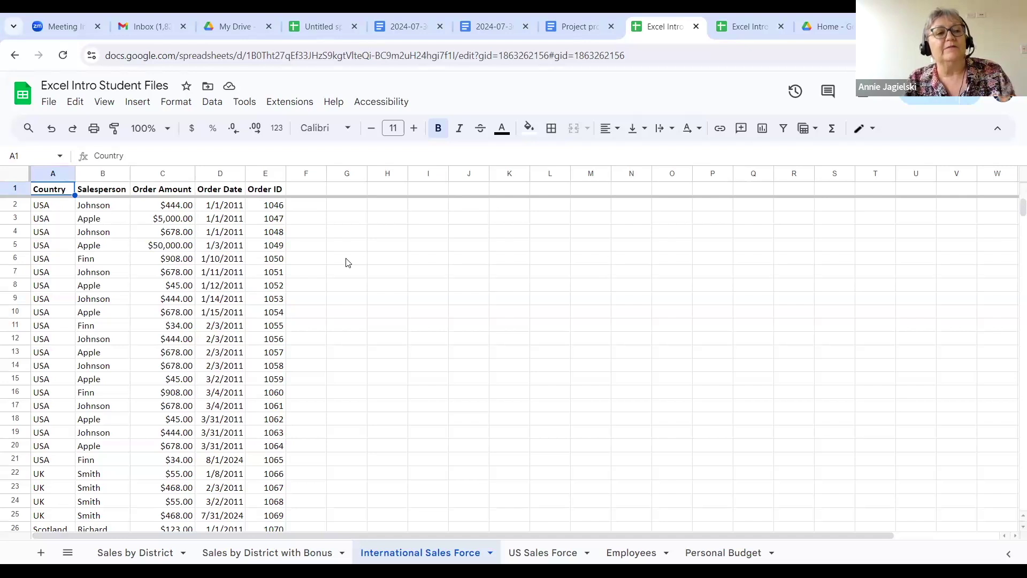
Unfreeze the header row of the International Sales Force sheet by setting the freeze to no rows.
click(166, 104)
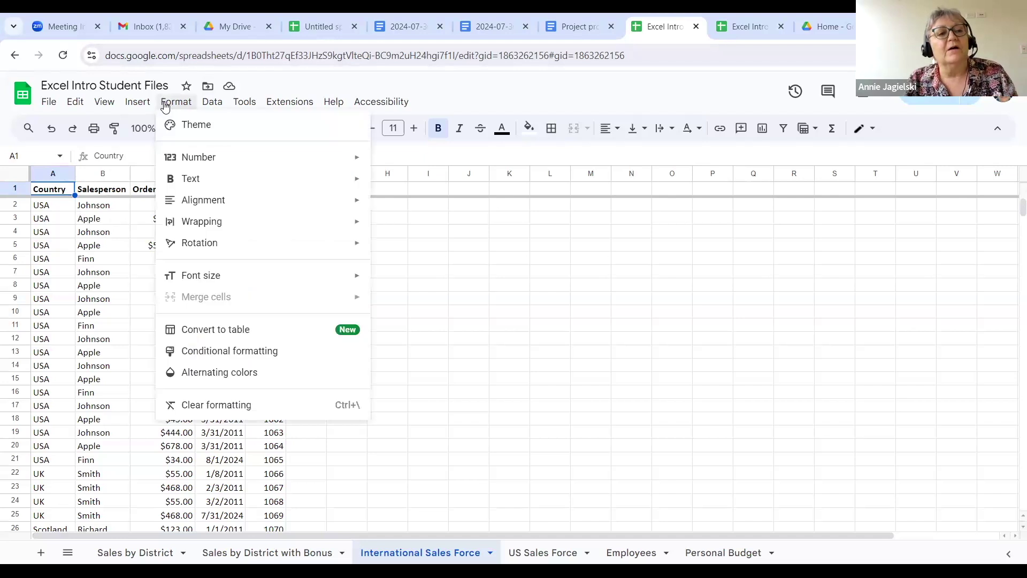
mouse_move(155, 108)
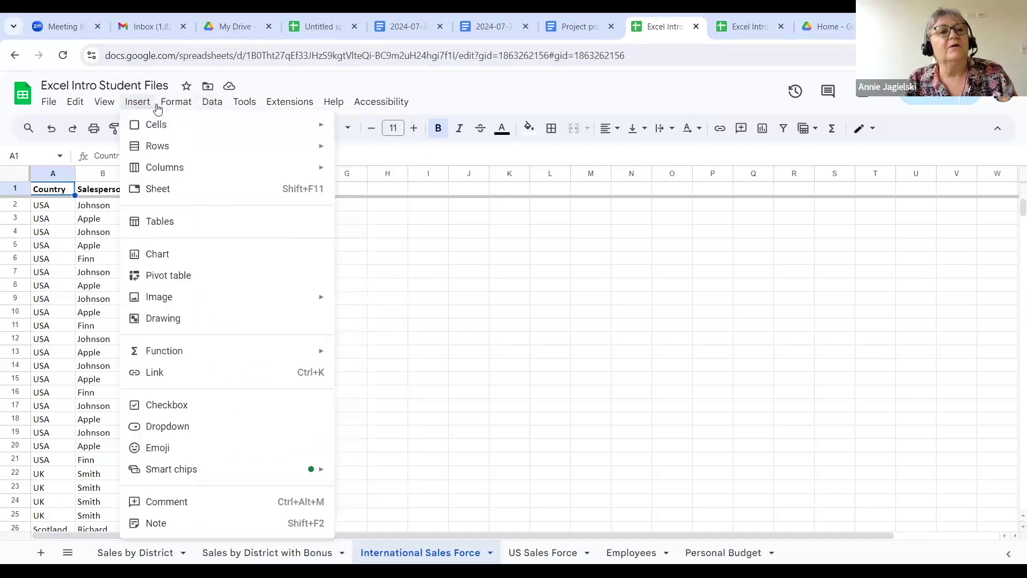
mouse_move(102, 107)
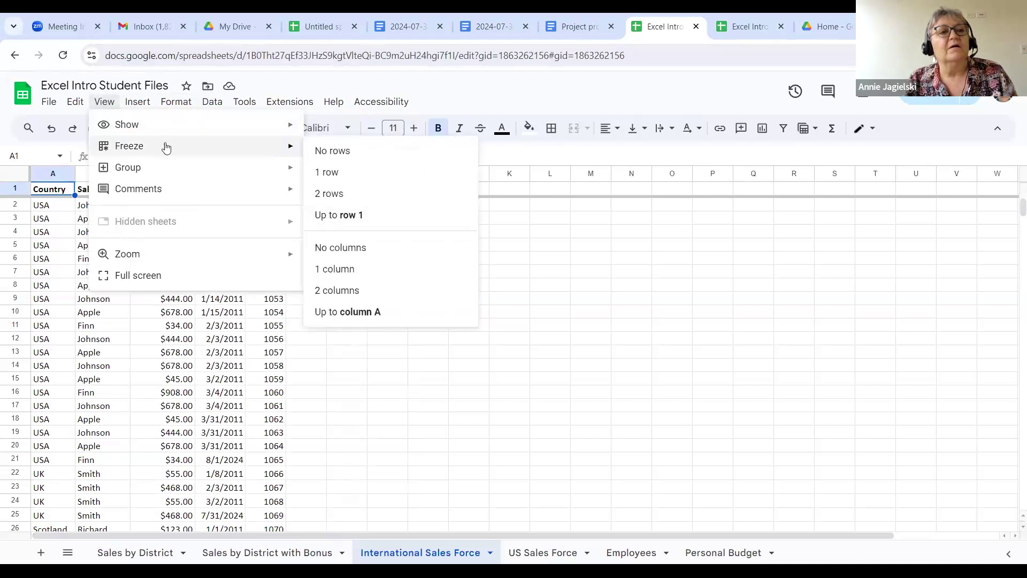
key(Right)
key(Return)
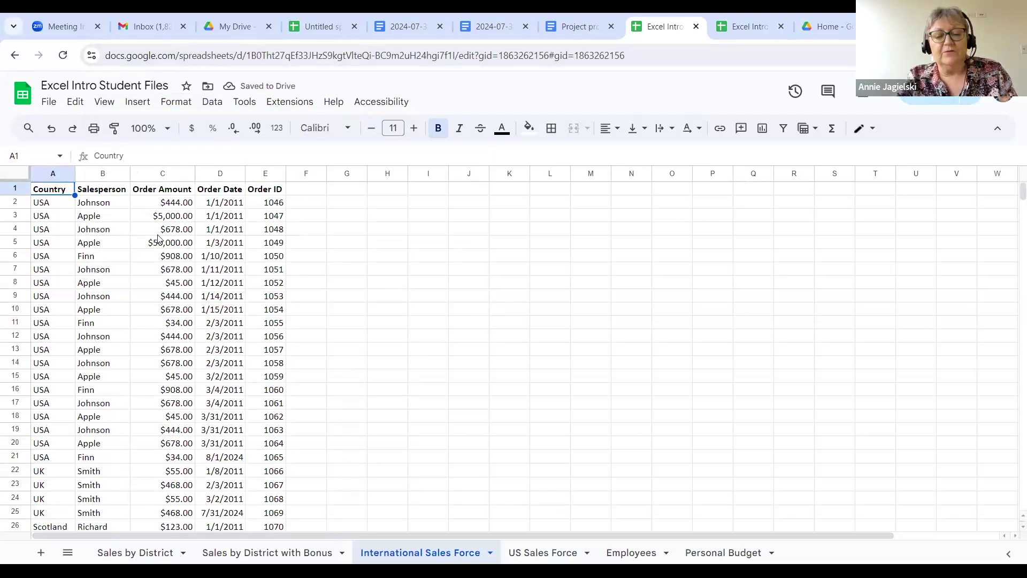
Preview the International Sales Force printout, check whether the headings repeat on the second page, and close the preview.
key(ctrl+p)
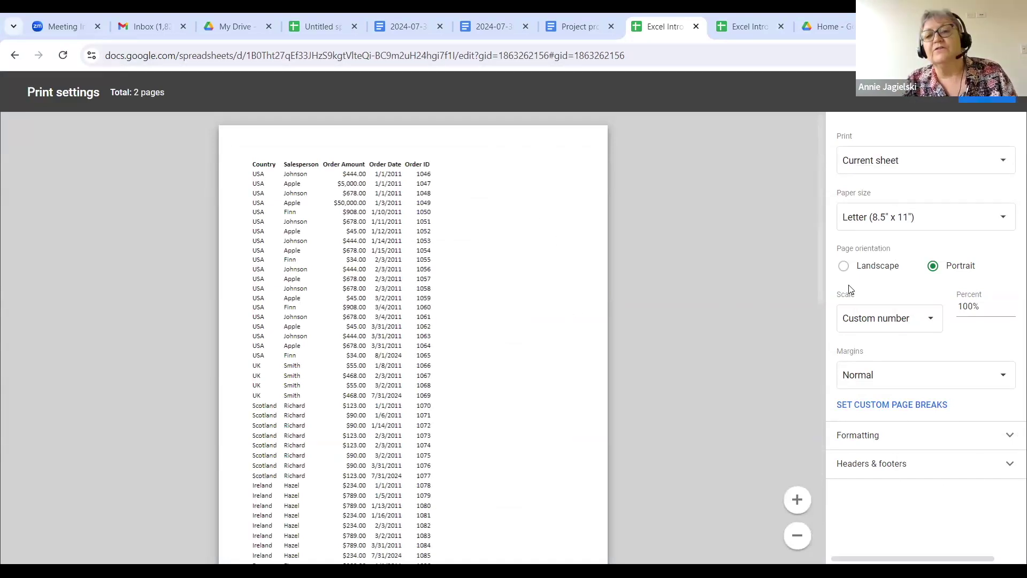
scroll(813, 374, down, 3)
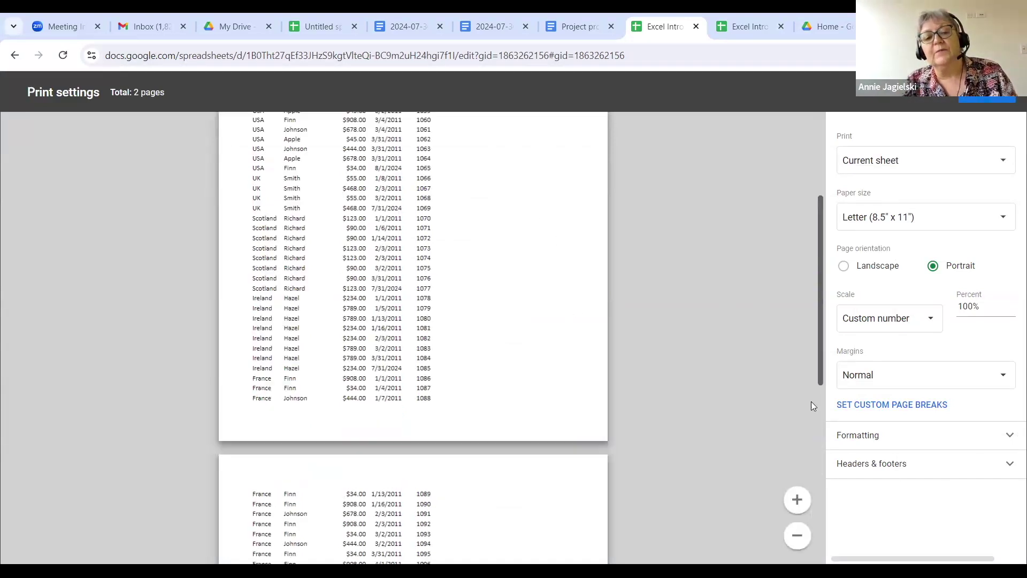
scroll(811, 401, down, 4)
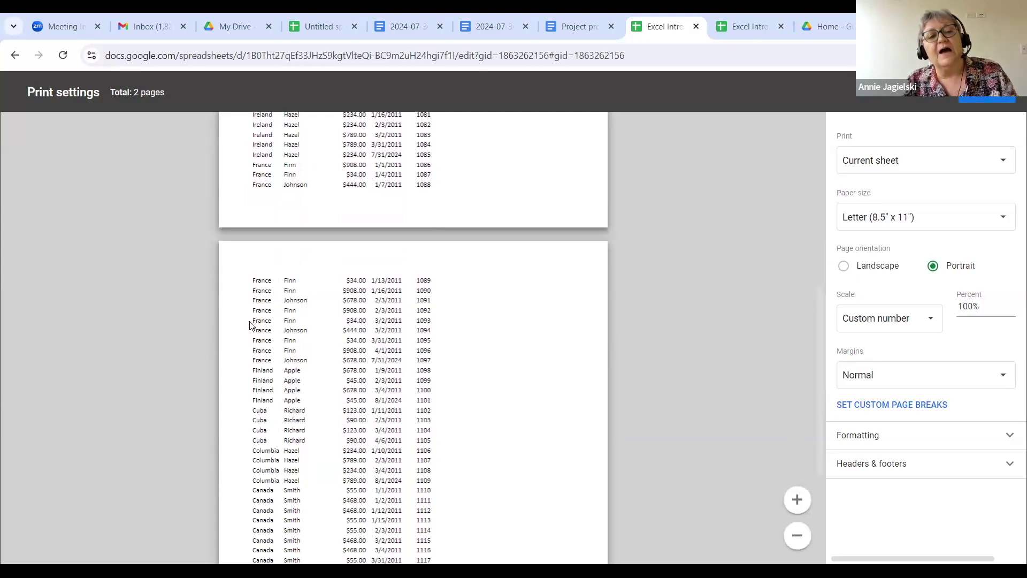
drag(821, 380, 784, 196)
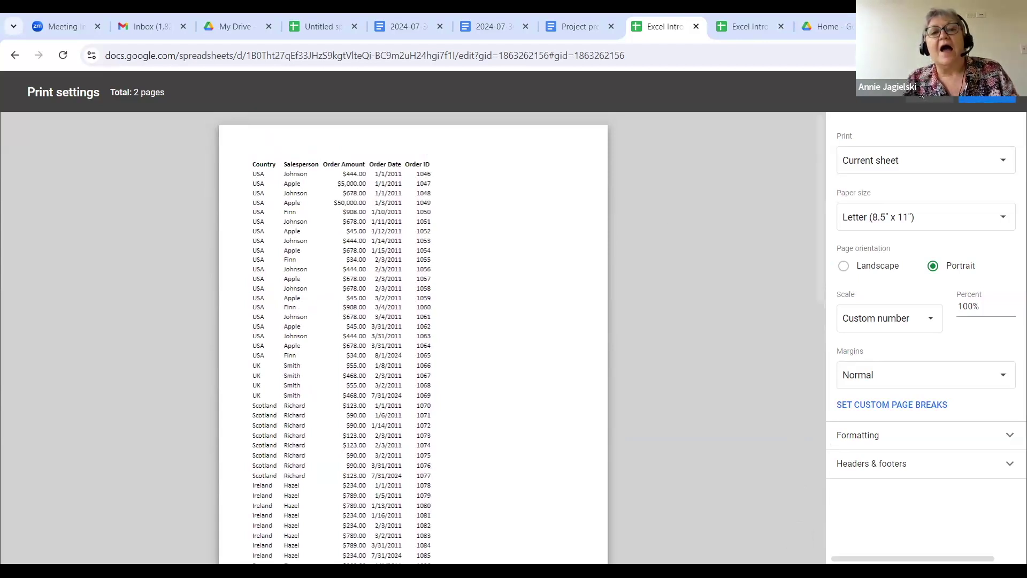
key(Escape)
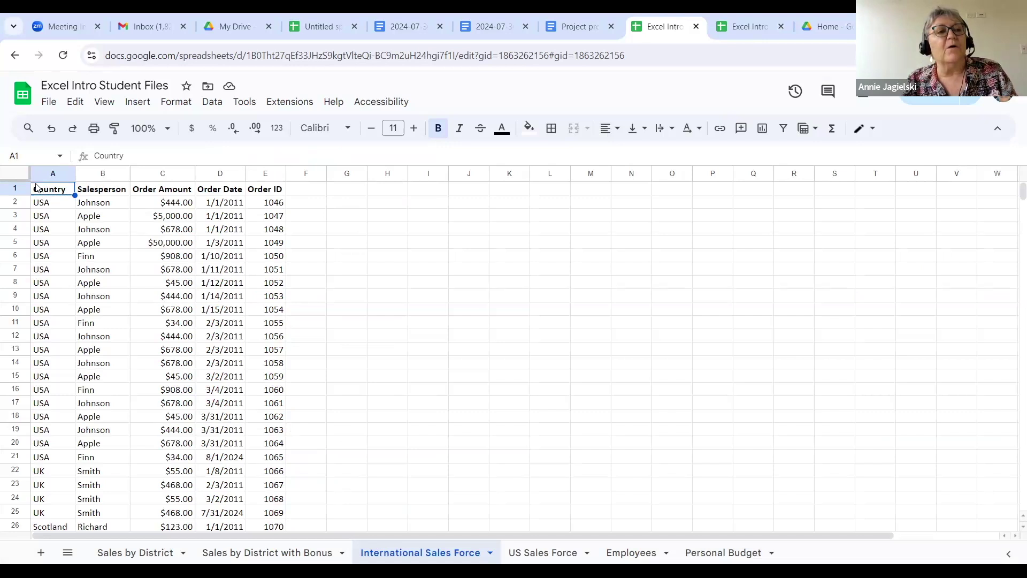
Freeze the first row of the International Sales Force sheet.
click(137, 103)
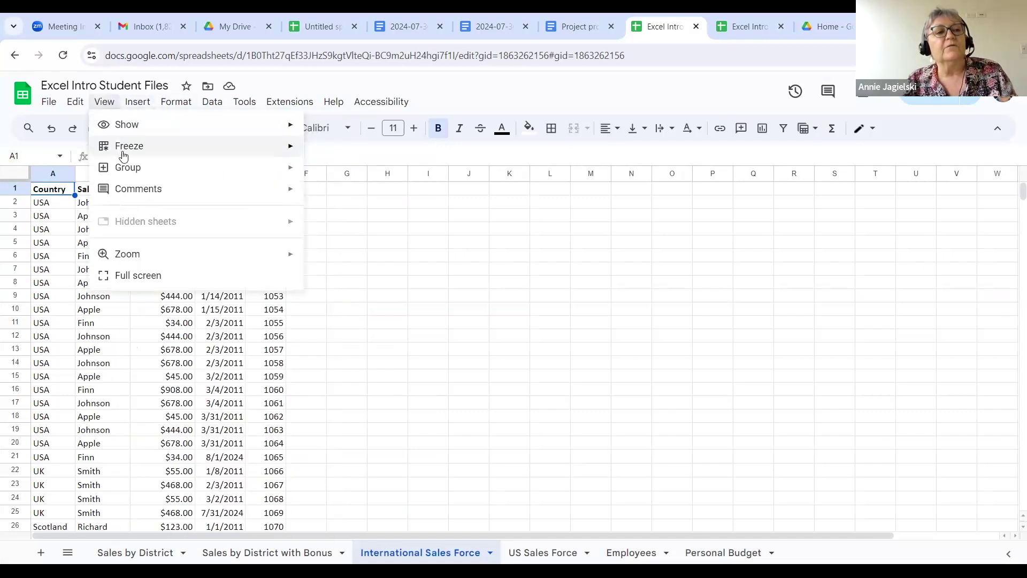
mouse_move(222, 151)
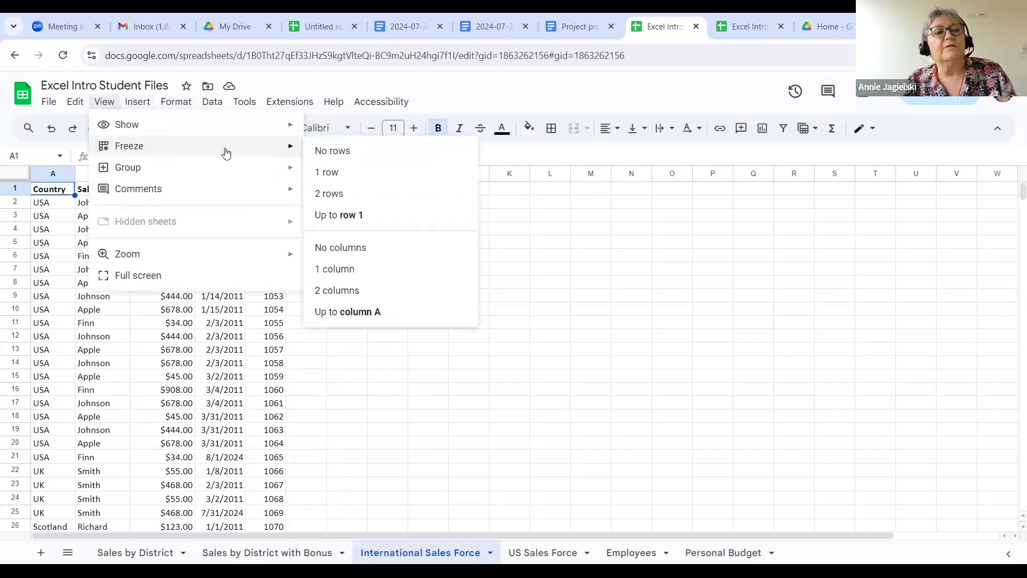
click(321, 173)
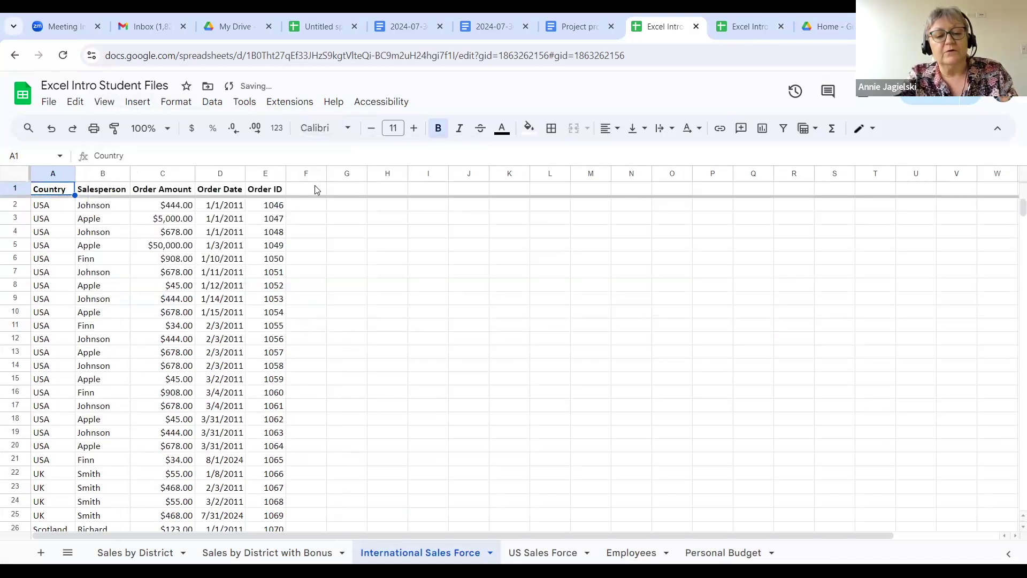
Preview the printout with the header row frozen, examine the headings on both pages, and return to the sheet.
key(ctrl+p)
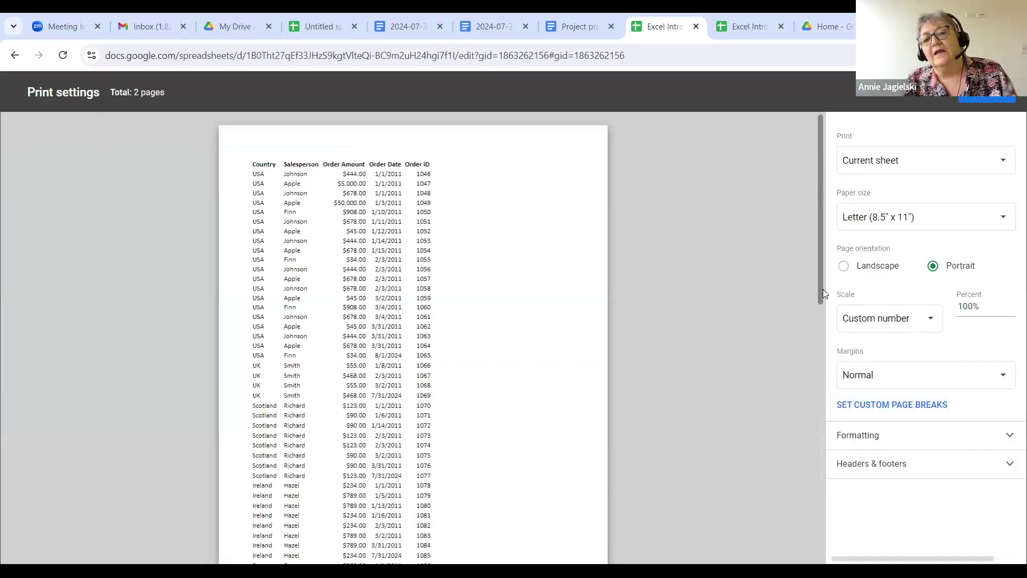
scroll(230, 342, down, 7)
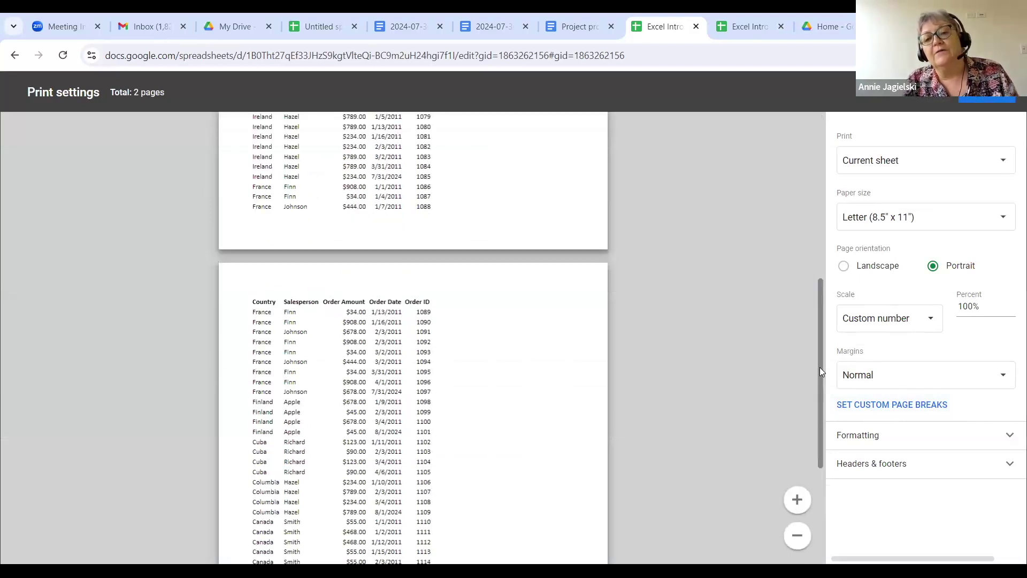
drag(821, 367, 827, 201)
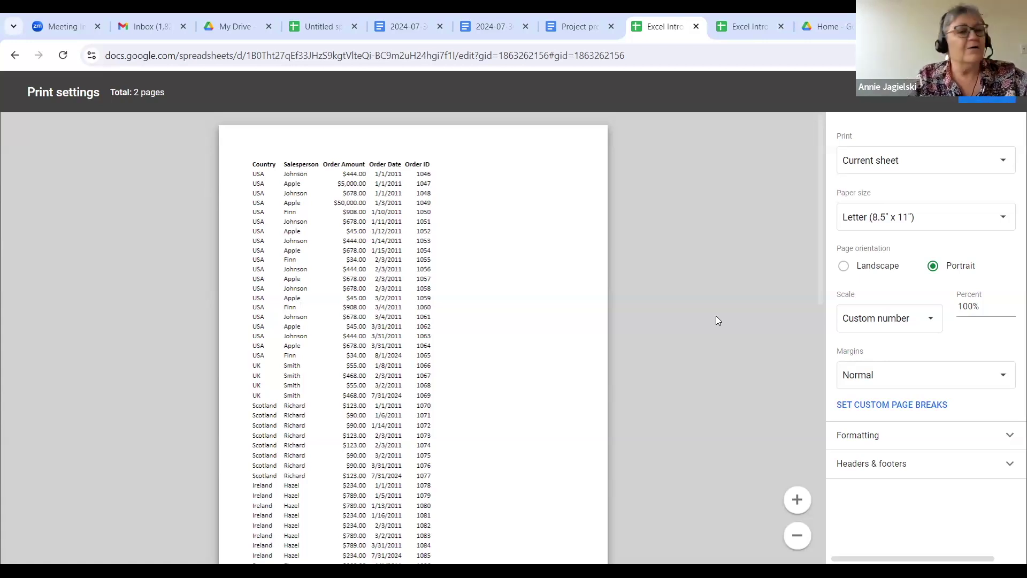
click(921, 97)
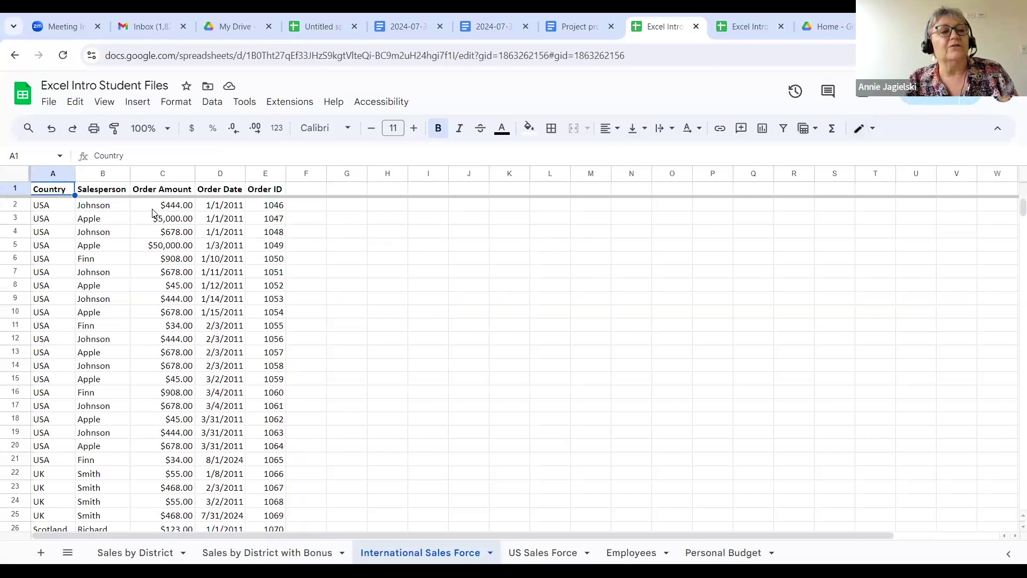
click(163, 173)
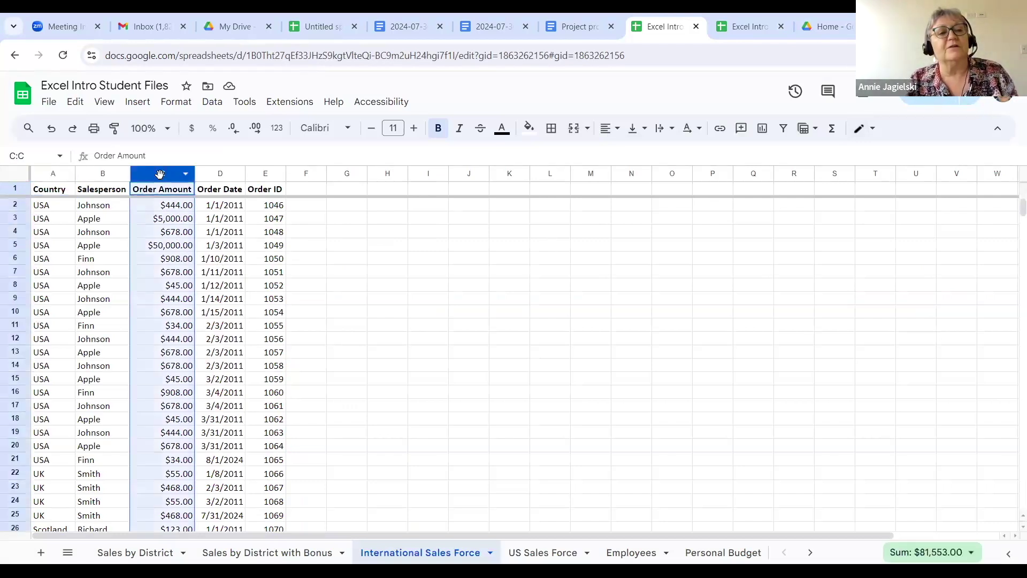
right_click(163, 270)
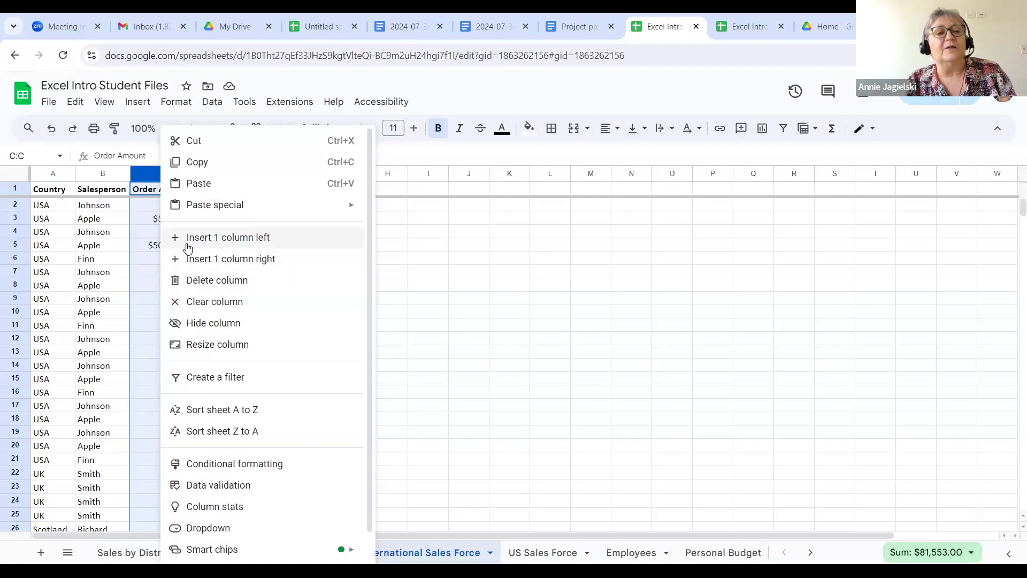
click(427, 258)
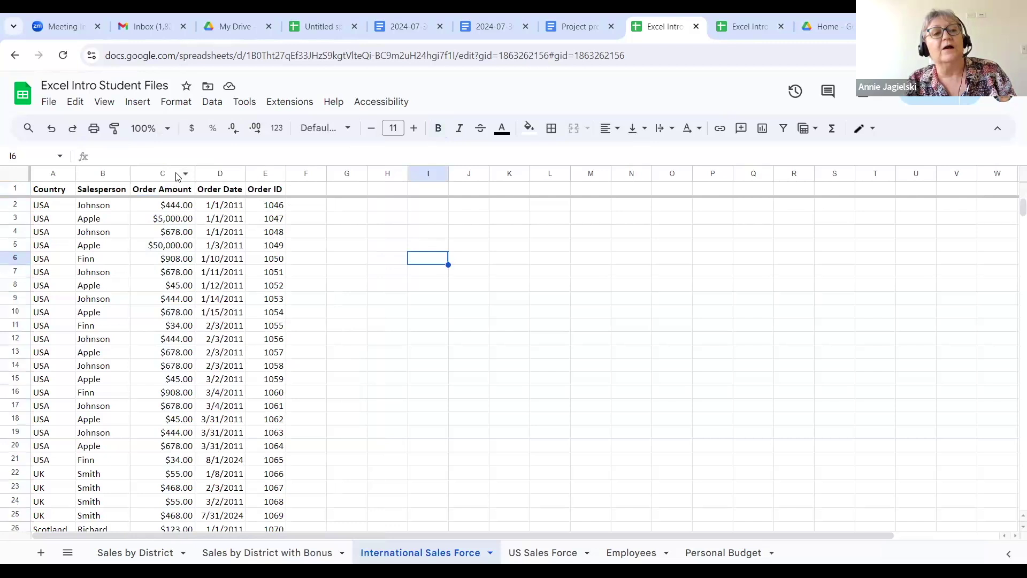
Insert three columns to the left of the Order Amount column, and undo the insertion.
drag(183, 176, 265, 173)
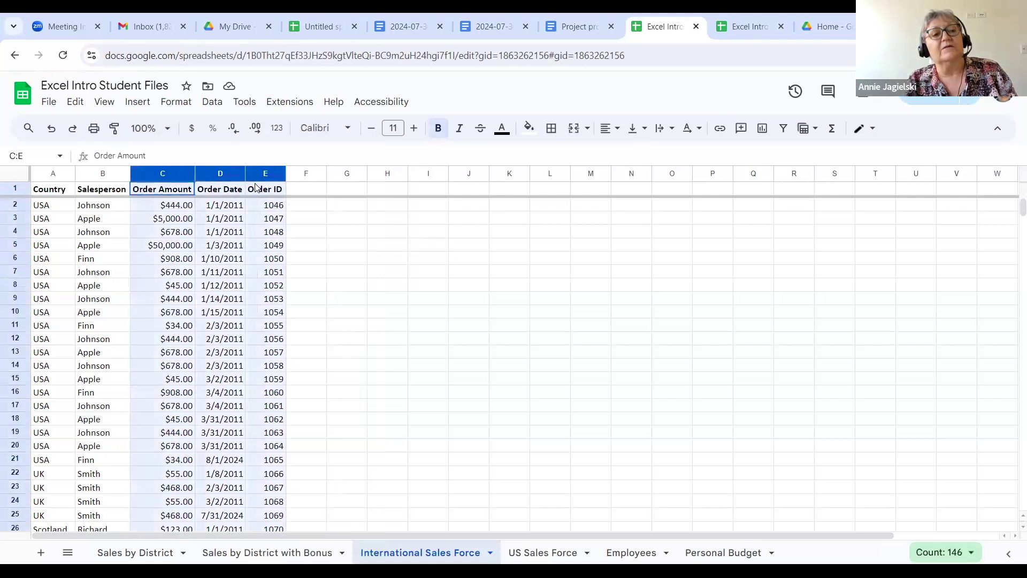
right_click(167, 235)
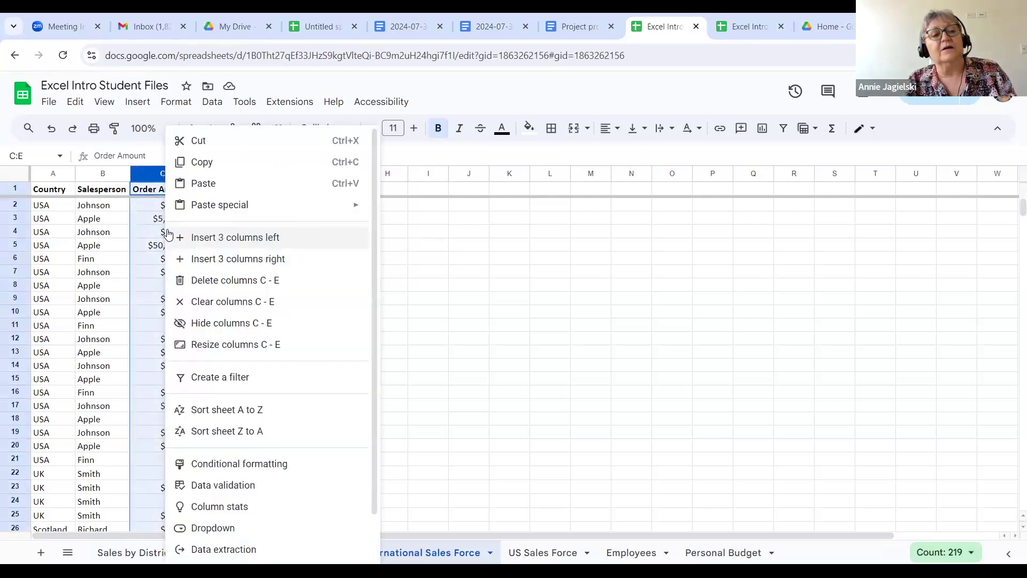
click(207, 236)
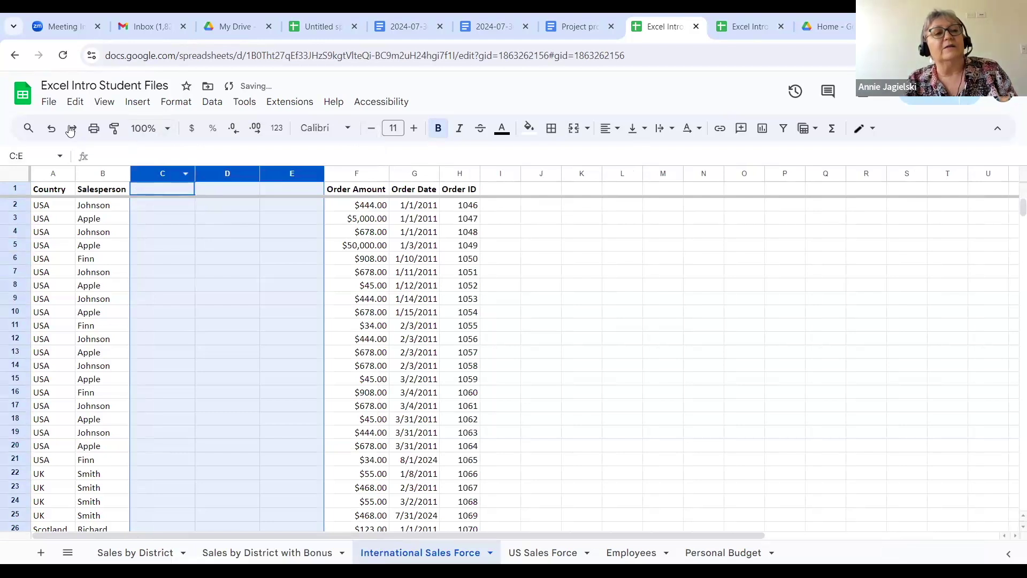
click(50, 131)
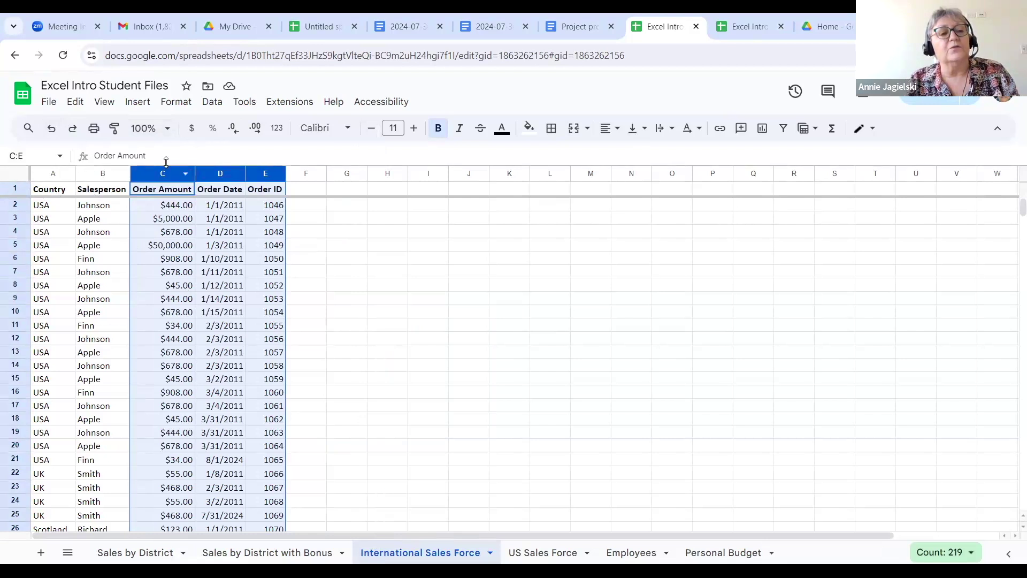
Narrow the Country, Salesperson, Order Amount and Order Date columns by hand so their contents are cut off.
click(14, 178)
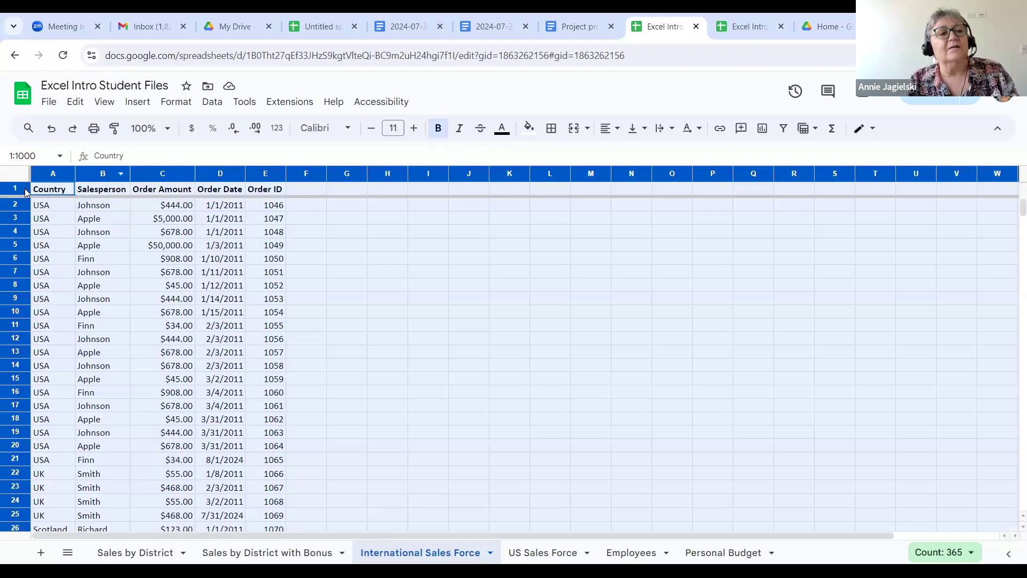
click(361, 219)
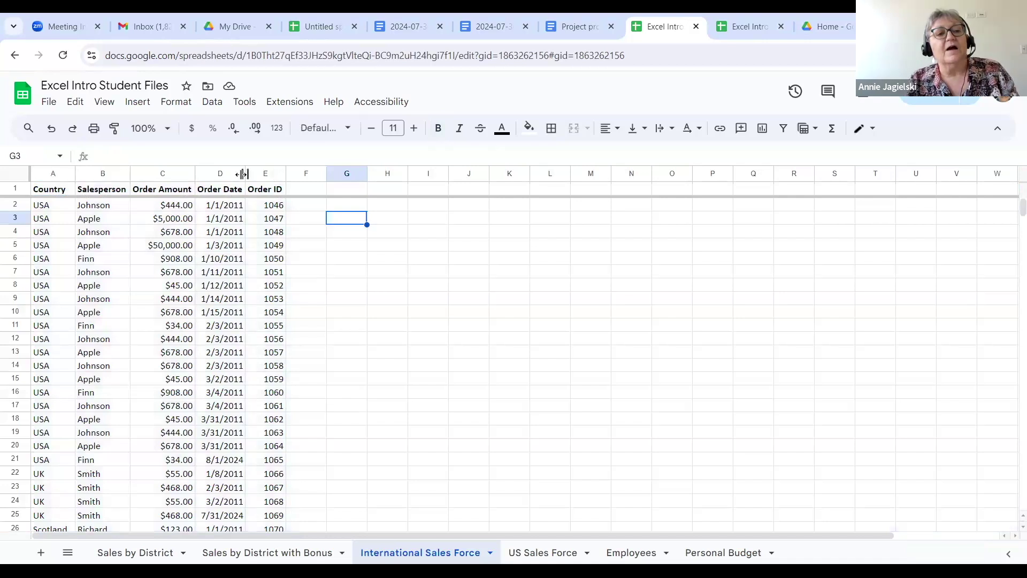
drag(245, 174, 110, 177)
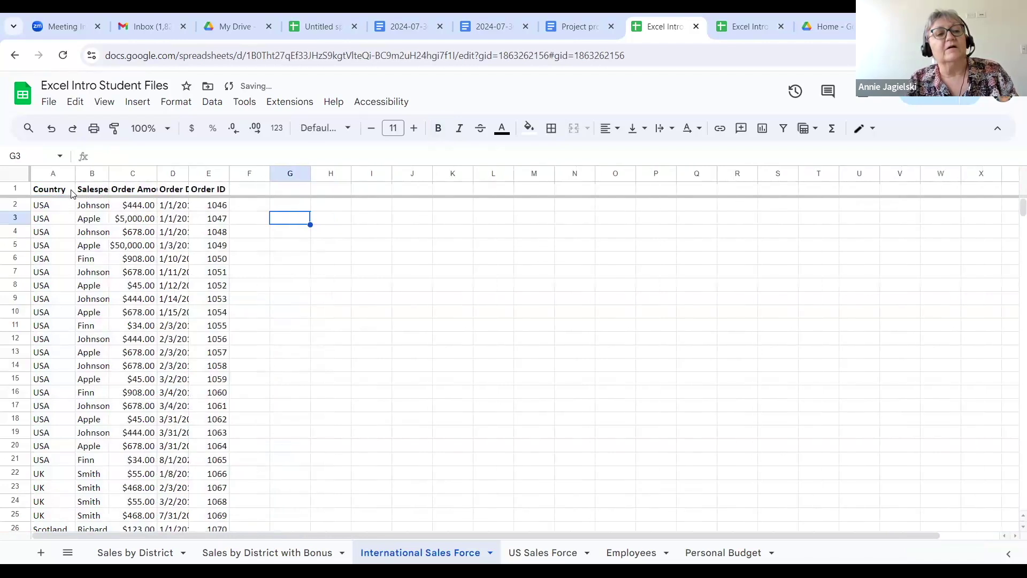
drag(75, 174, 70, 174)
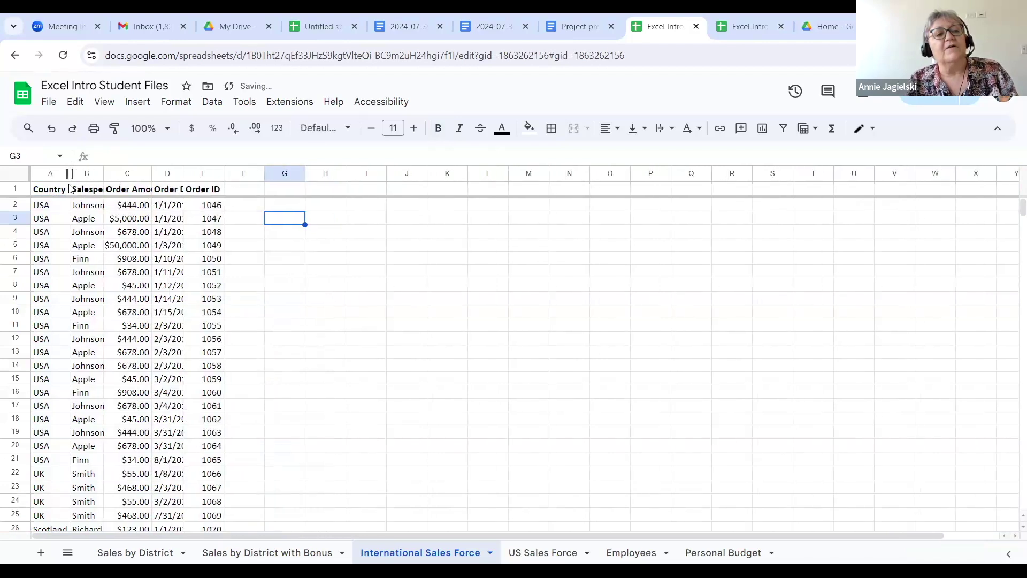
Select the entire sheet and auto-fit the data columns to their contents, clearing the selection with cell B4.
click(11, 176)
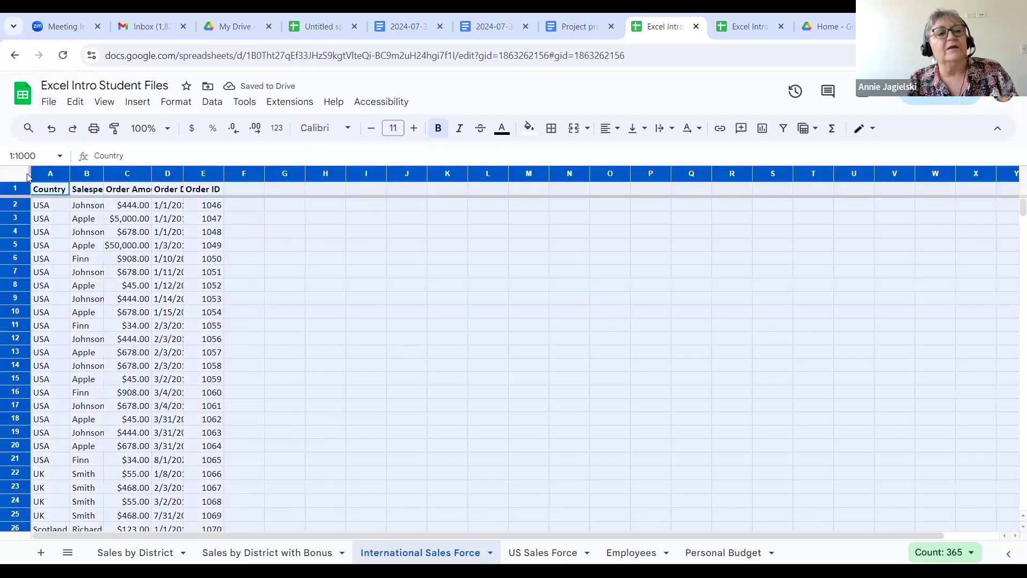
double_click(182, 172)
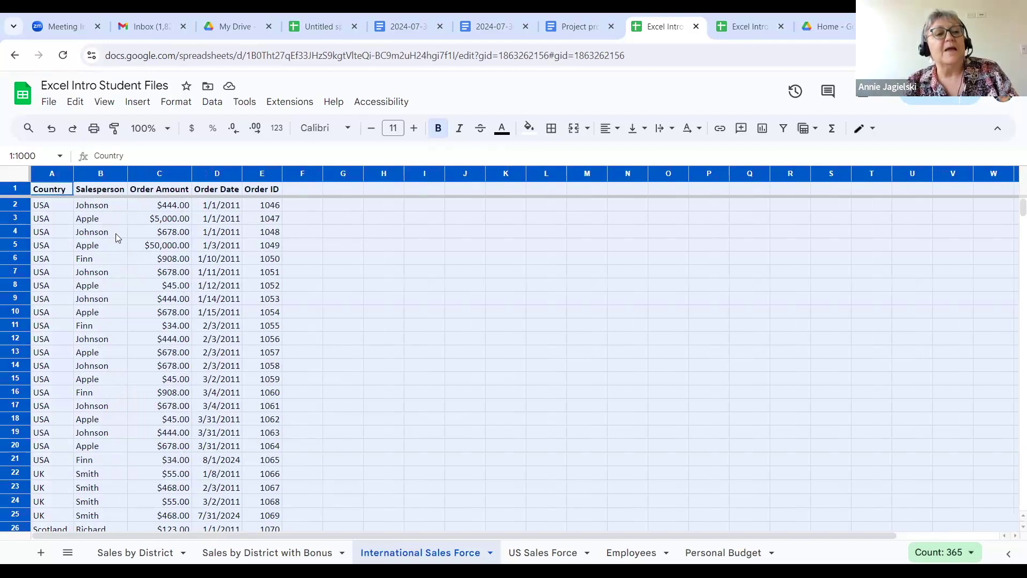
click(116, 234)
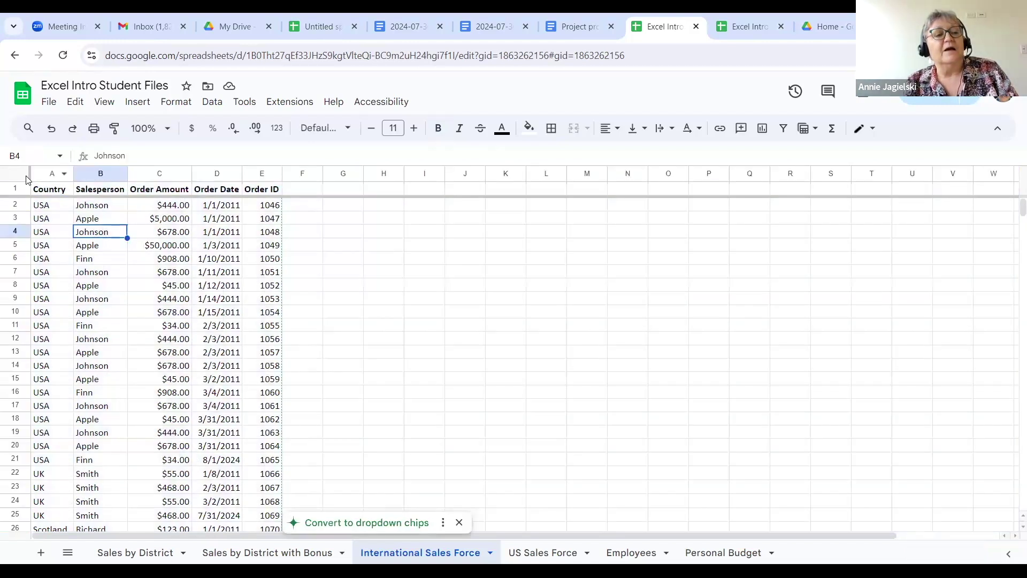
Select the entire sheet and widen all columns to one equal width, ending with cells E6:E9 selected.
click(25, 180)
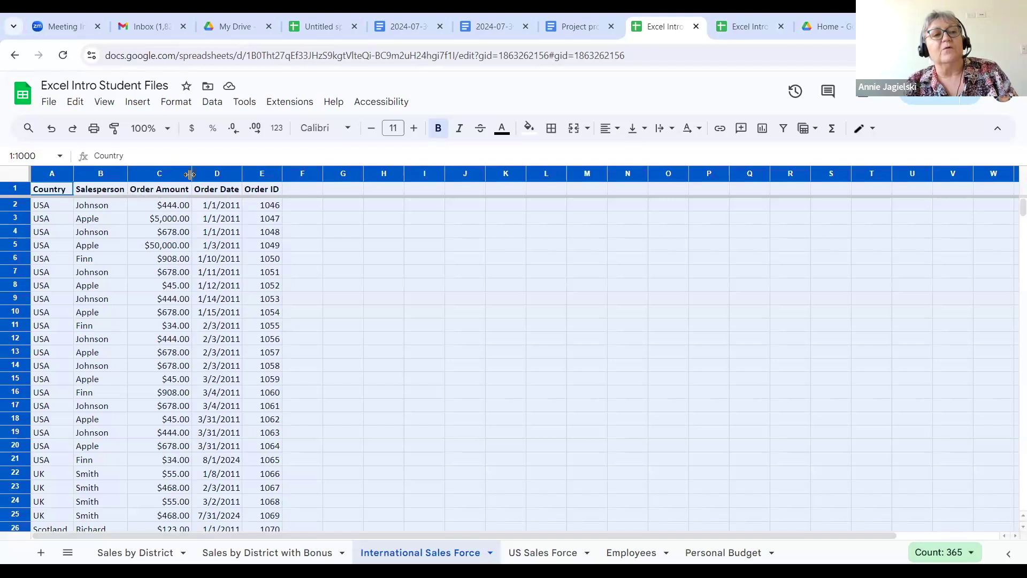
drag(190, 174, 199, 177)
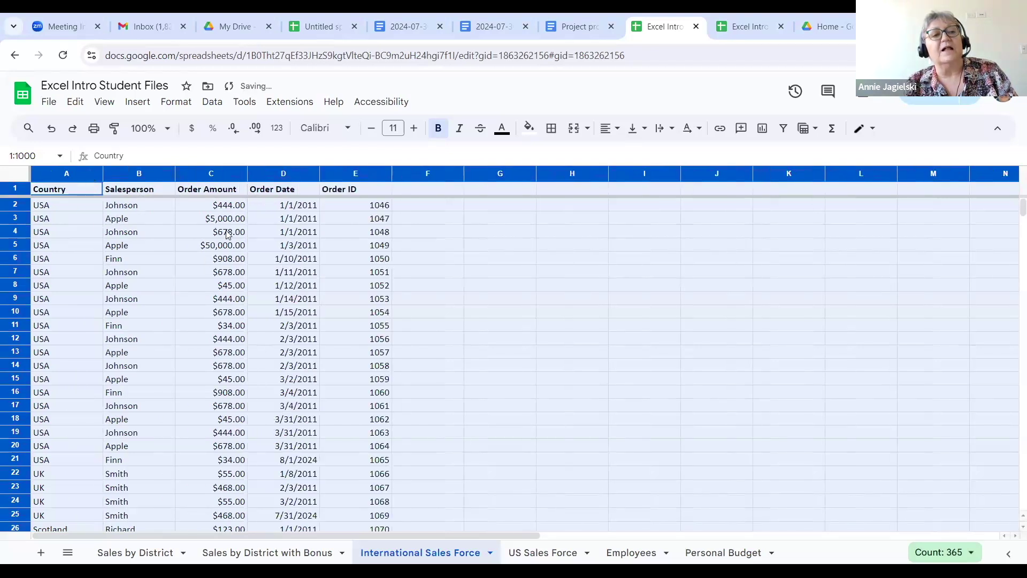
drag(367, 264, 375, 299)
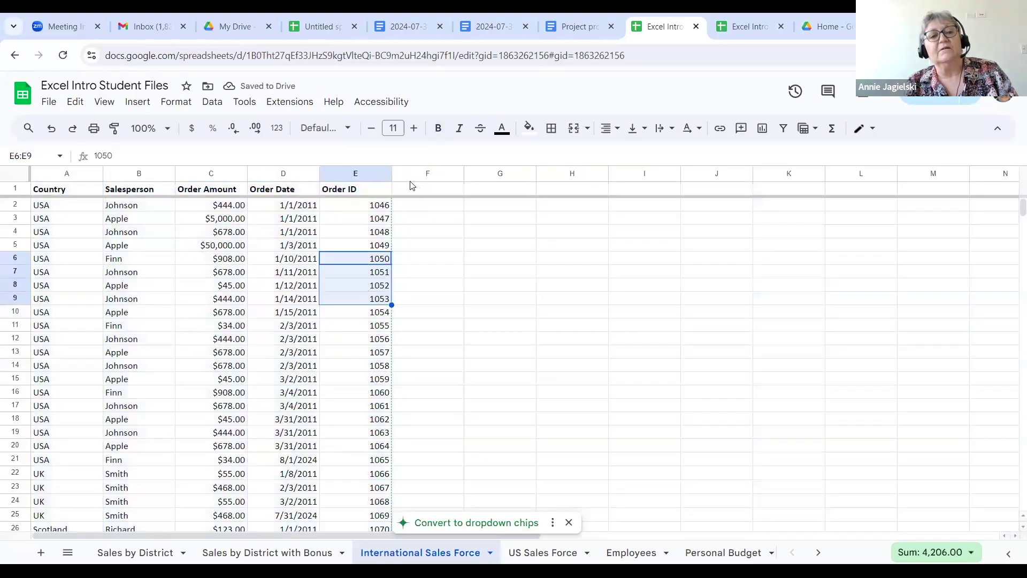
Select the entire sheet and narrow all columns equally, undoing one resize and reducing the widths again.
click(15, 177)
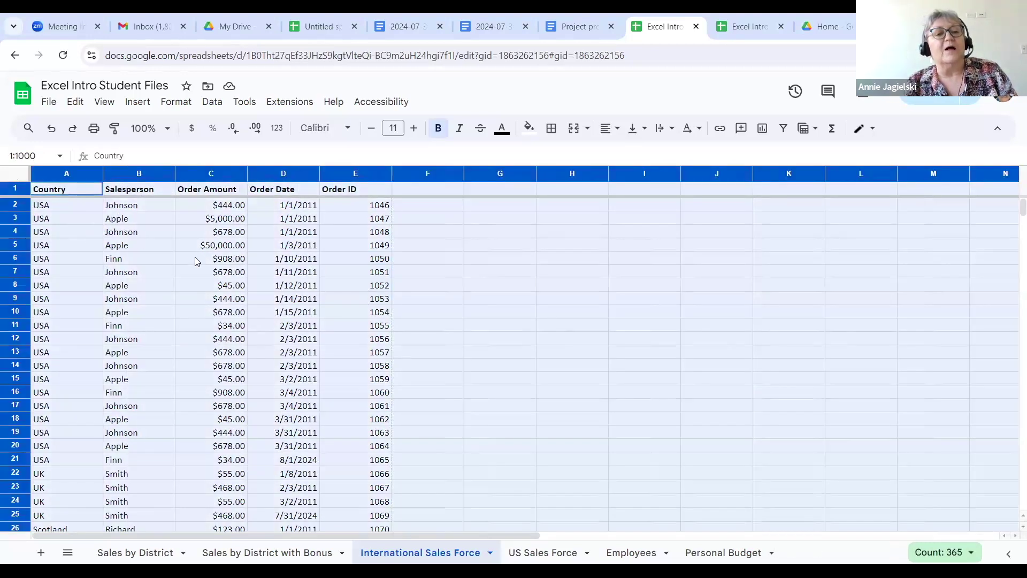
drag(319, 175, 289, 177)
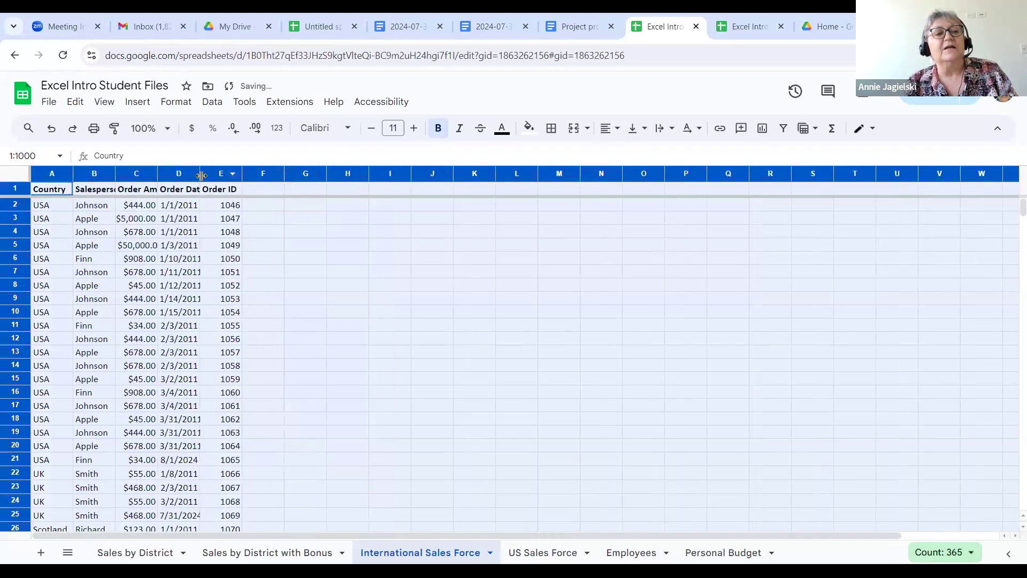
drag(183, 179, 185, 179)
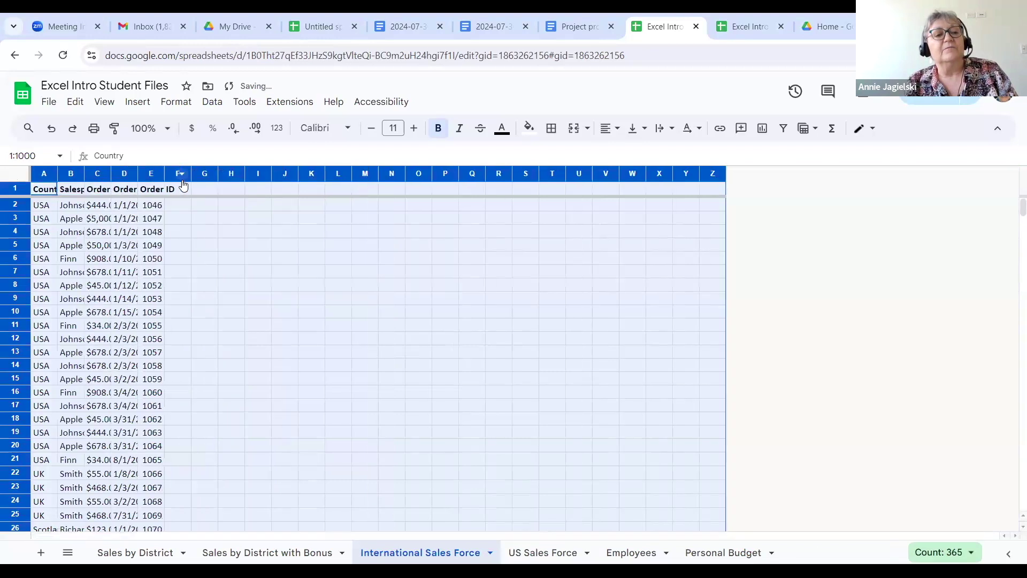
click(51, 127)
drag(158, 177, 99, 173)
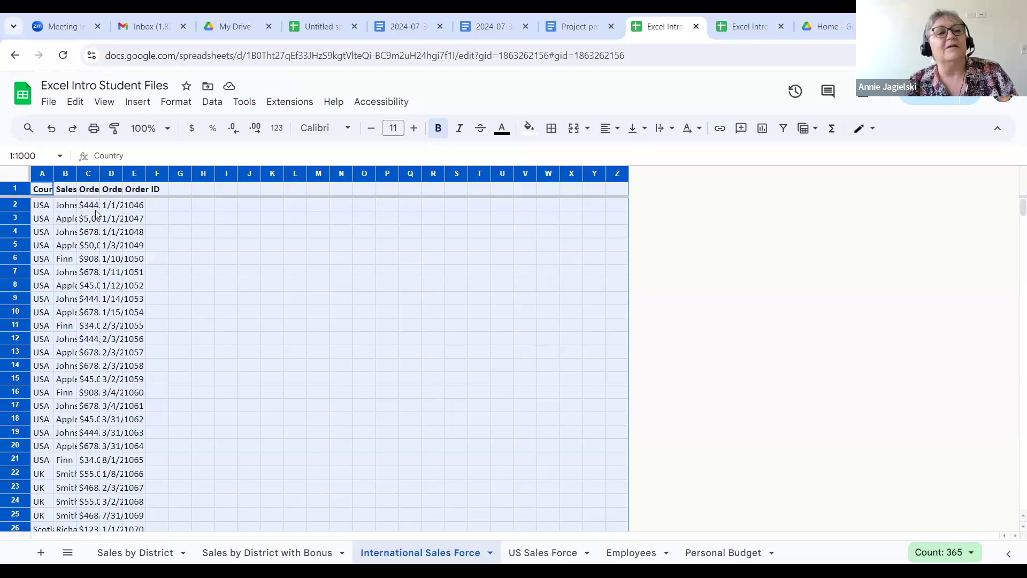
Auto-fit the data columns to their contents across the selected sheet, and open the Sales by District sheet.
double_click(100, 173)
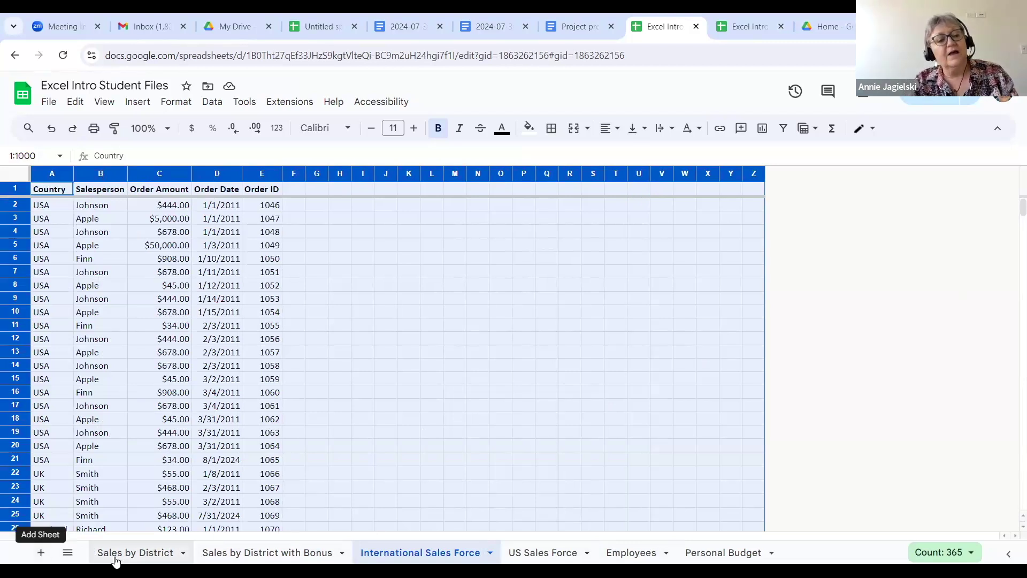
click(184, 556)
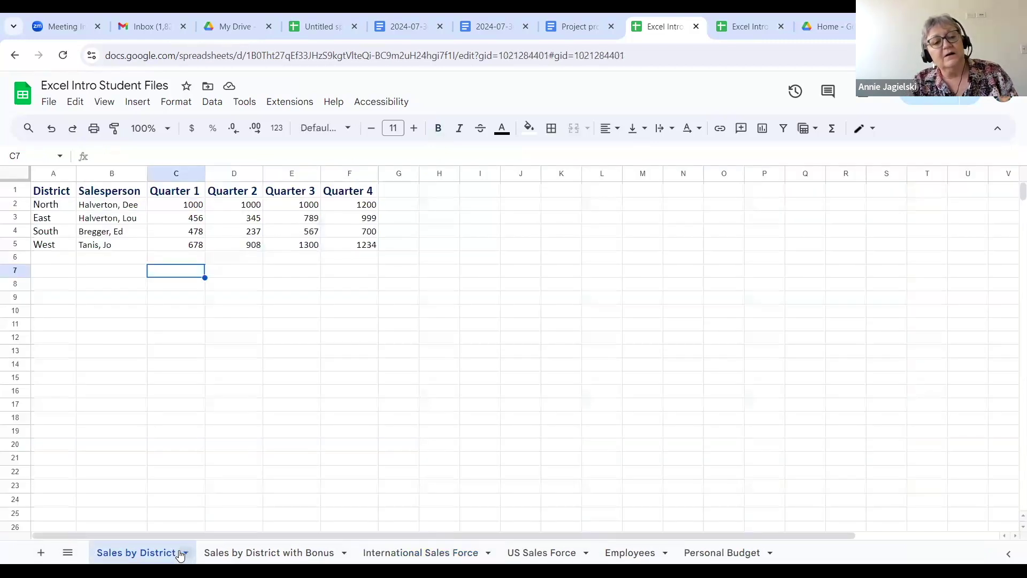
click(186, 557)
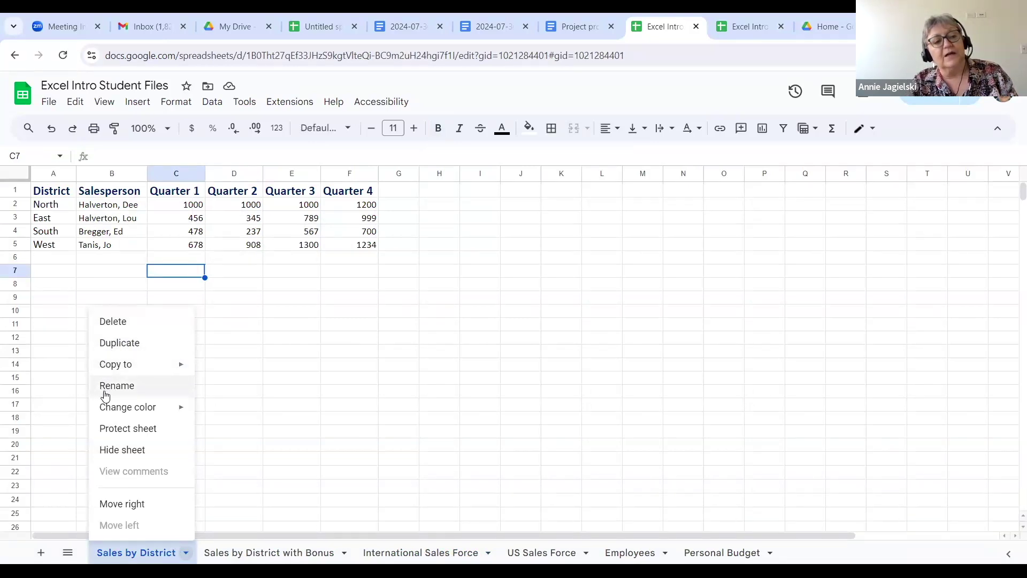
mouse_move(105, 416)
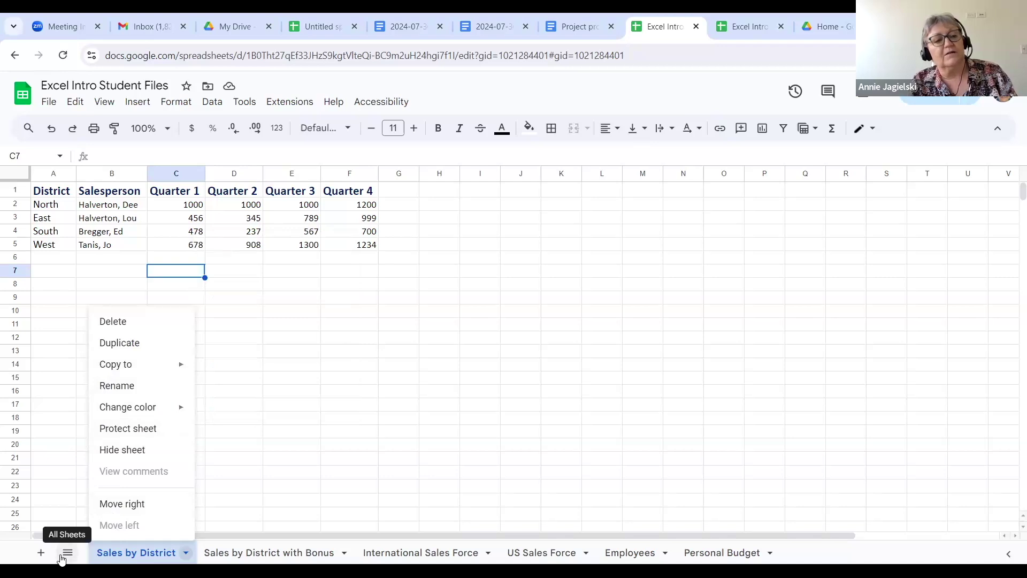
Total the Quarter 1 sales in cell C7 with a SUM of C2:C5.
click(190, 275)
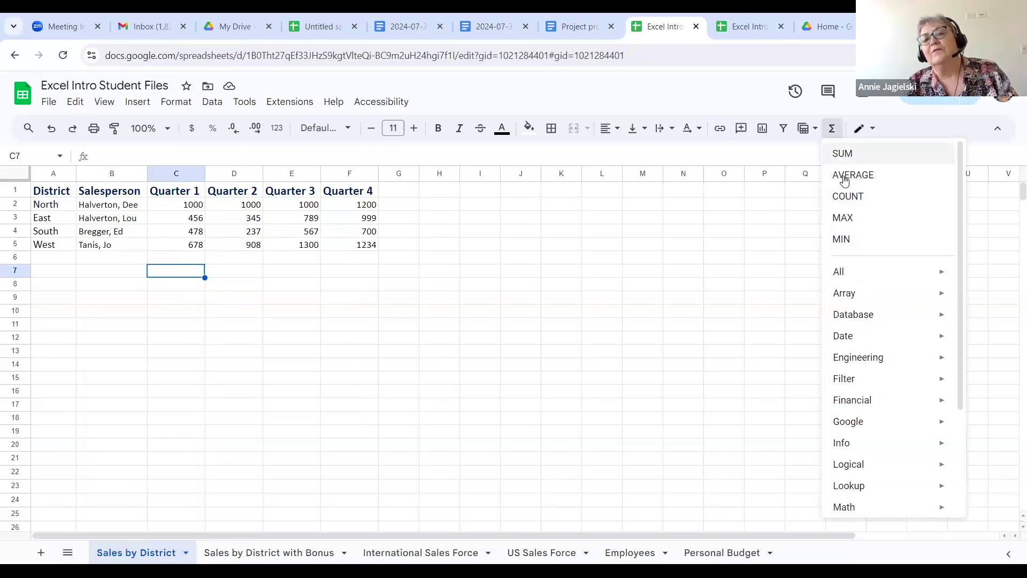
click(842, 153)
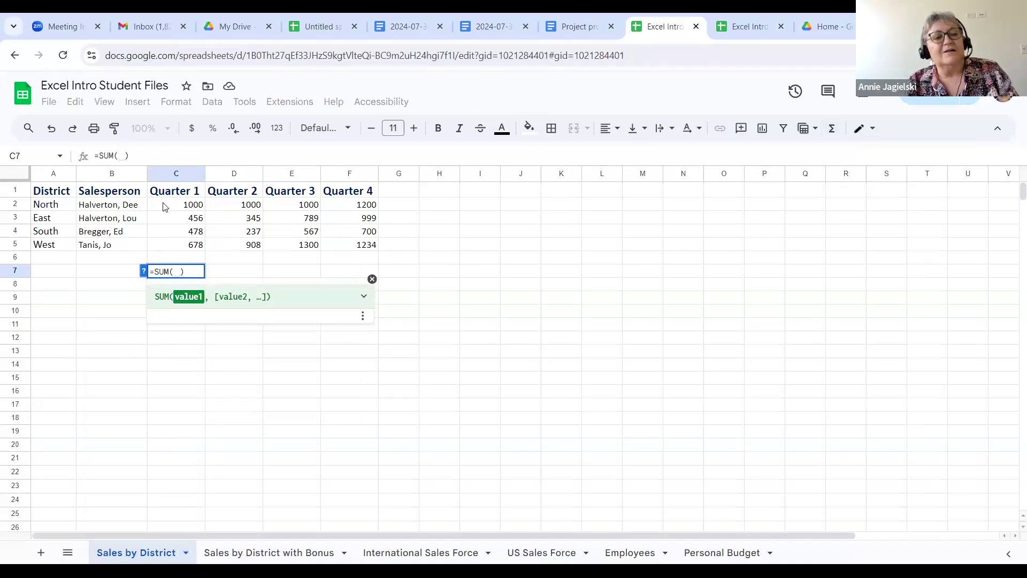
drag(165, 206, 183, 245)
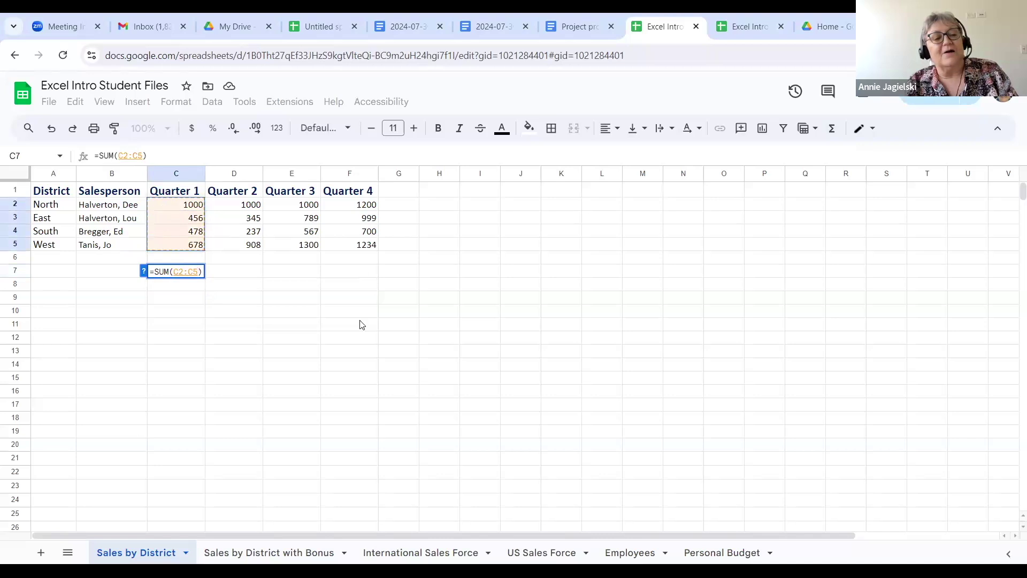
key(Return)
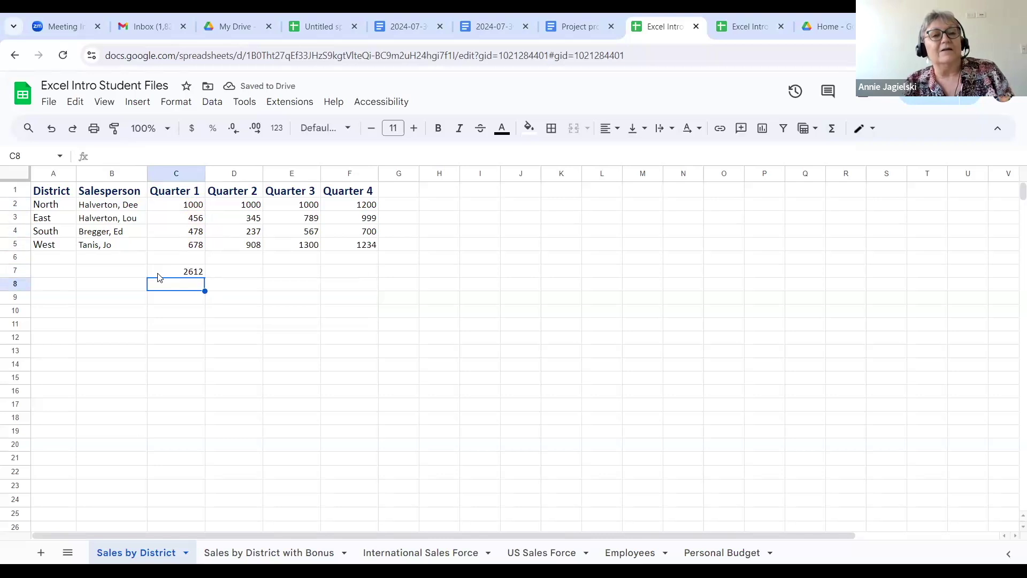
click(158, 274)
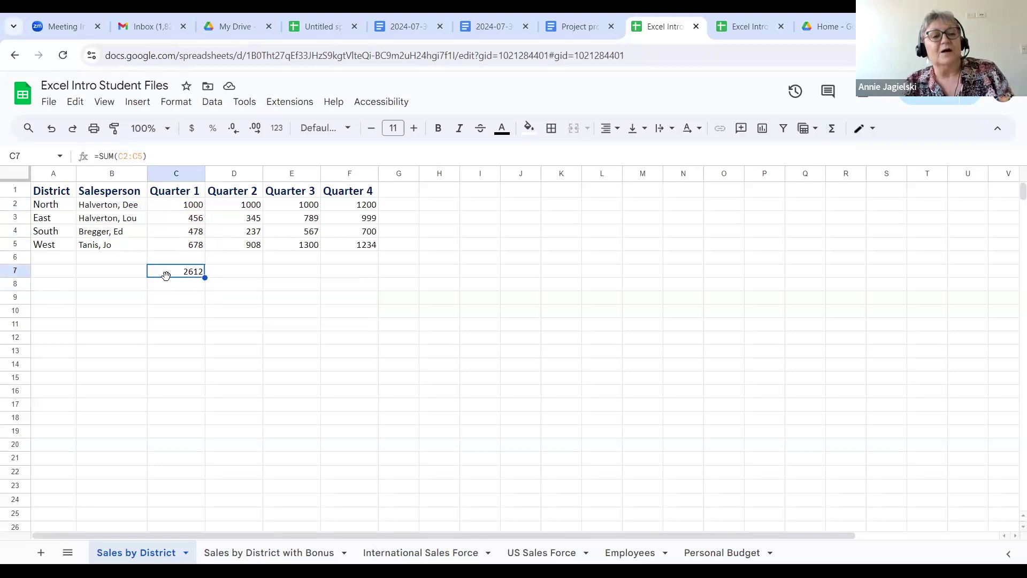
Format the whole sheet as currency and fill the Quarter 1 total formula from C7 across to F7.
click(17, 178)
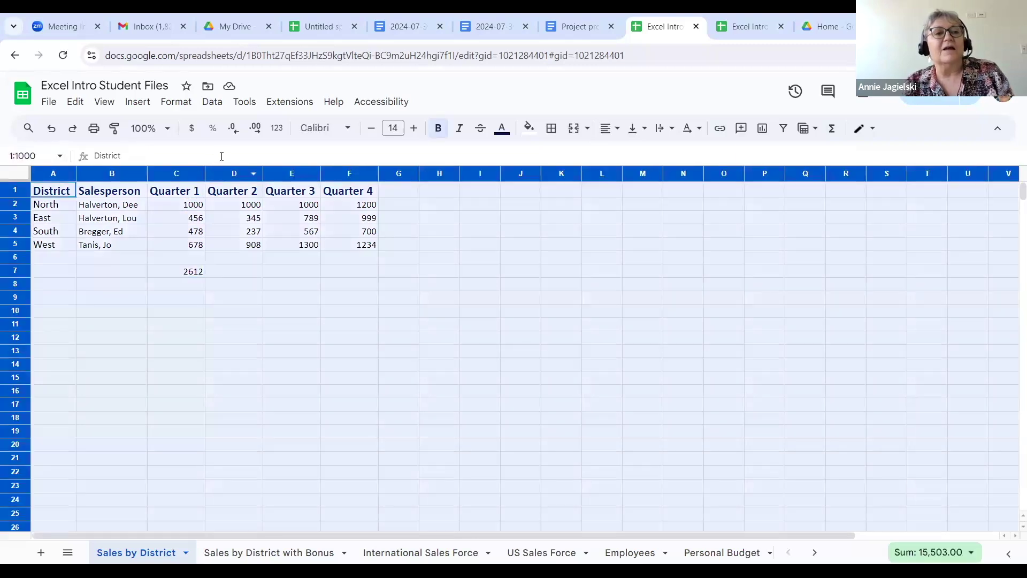
click(190, 131)
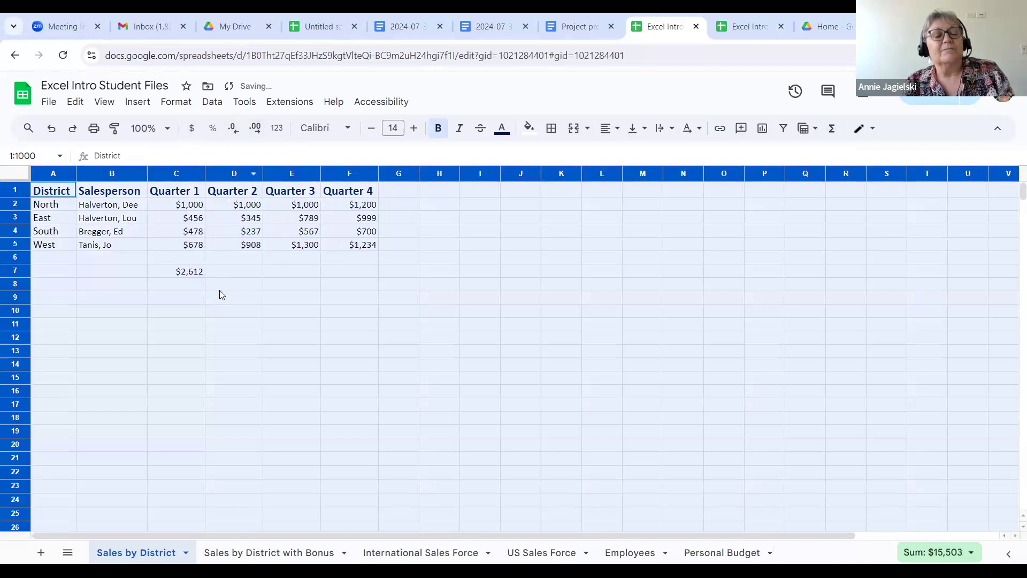
click(197, 274)
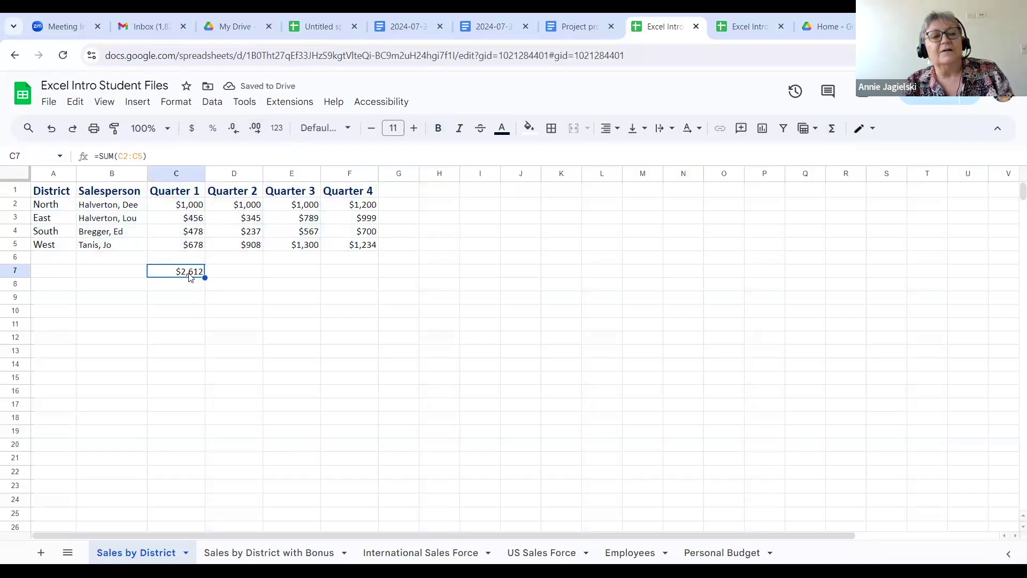
drag(203, 277, 337, 274)
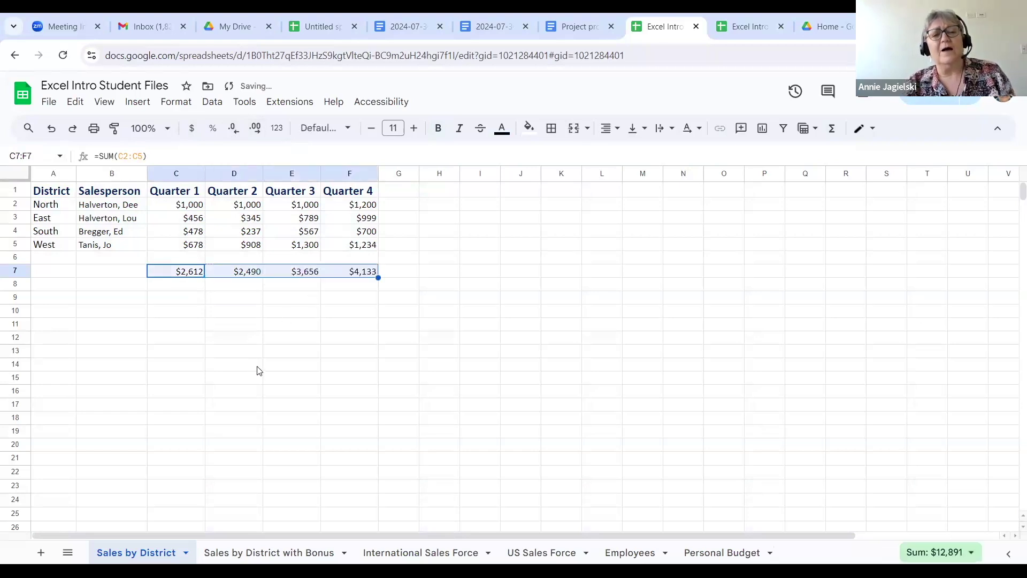
click(342, 274)
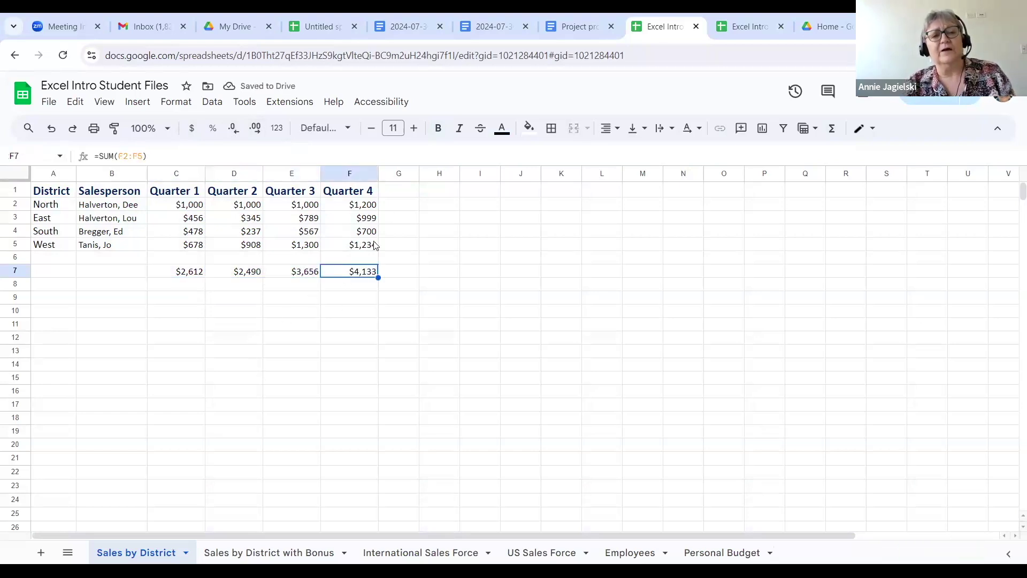
Total the North district's quarters in G2 with a SUM of C2:F2 and accept the suggested autofill for G3:G5.
click(404, 208)
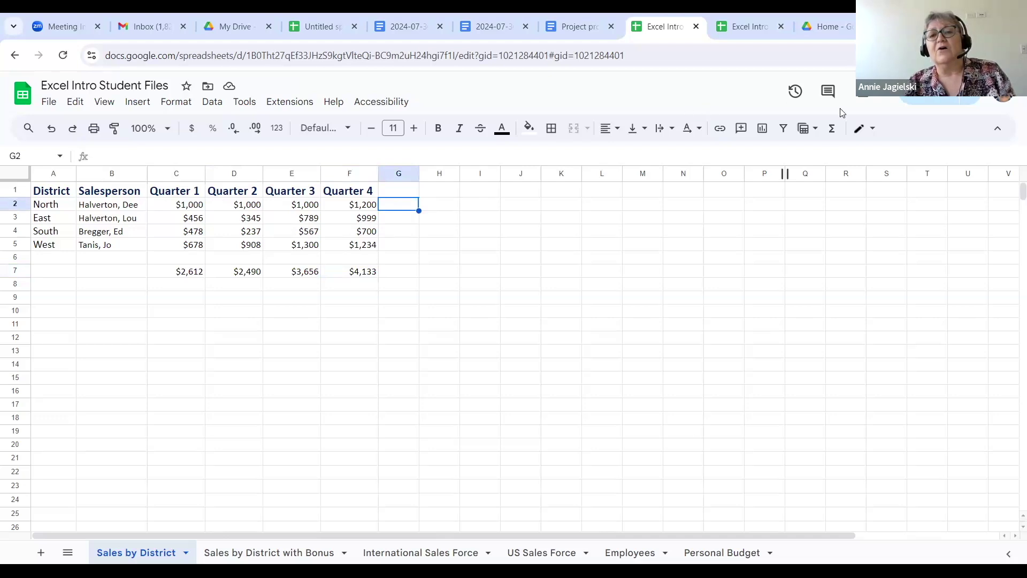
click(833, 127)
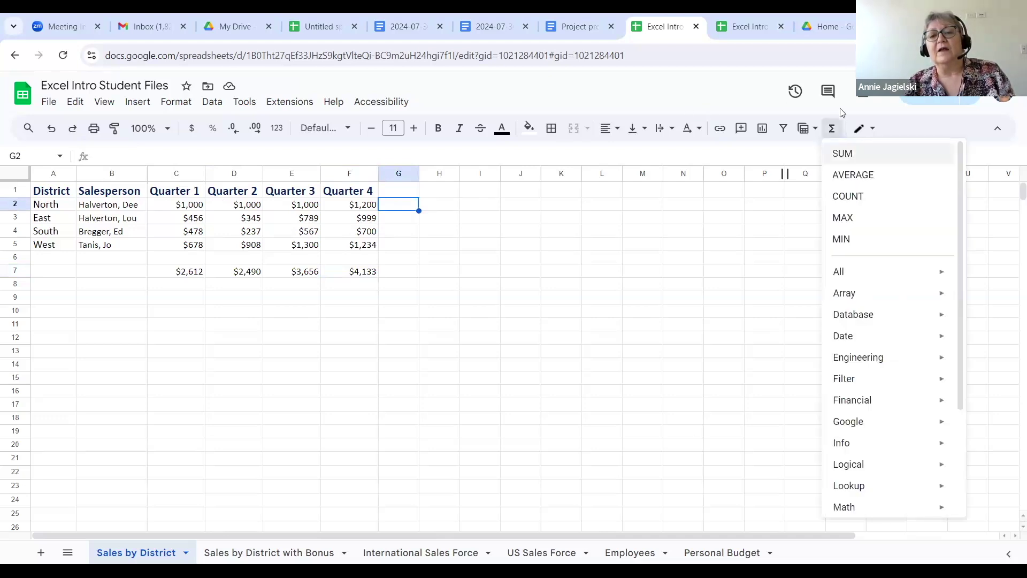
click(838, 152)
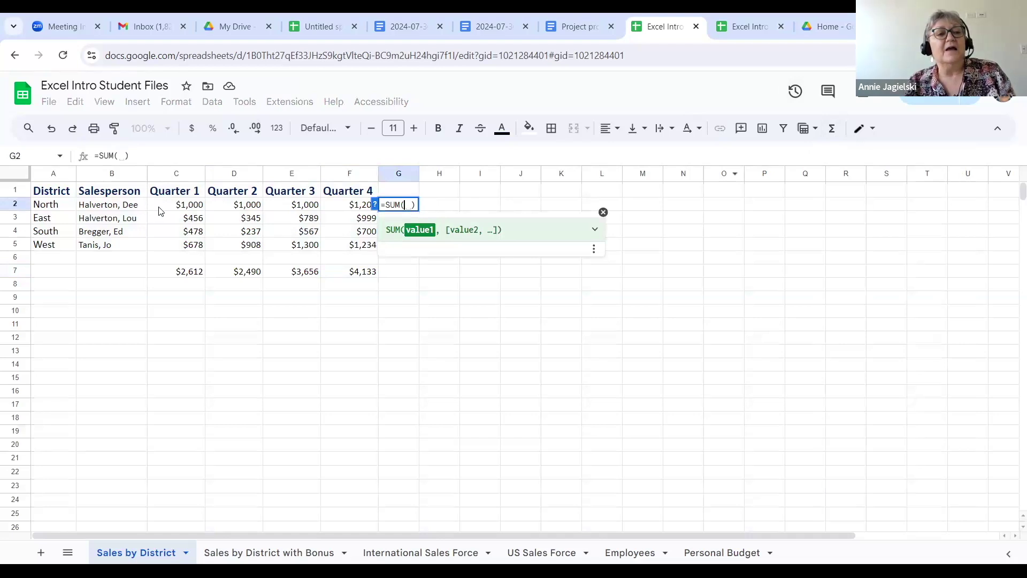
drag(158, 210, 337, 204)
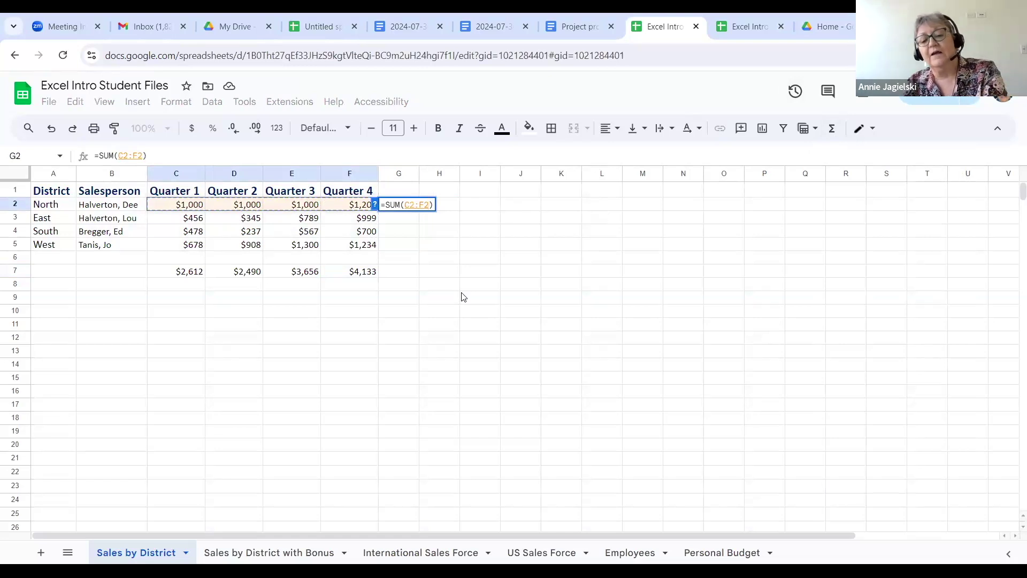
key(Return)
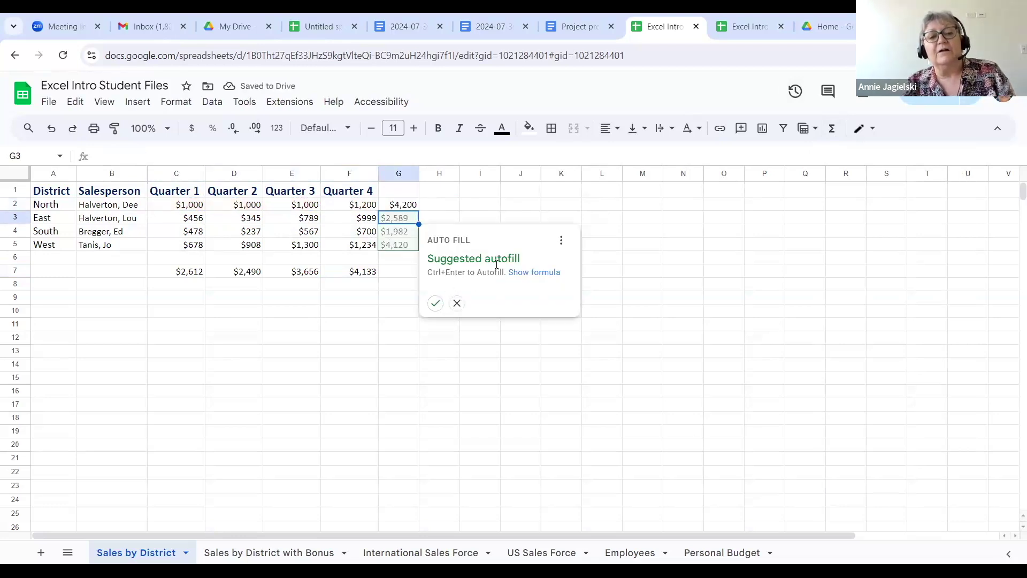
click(435, 304)
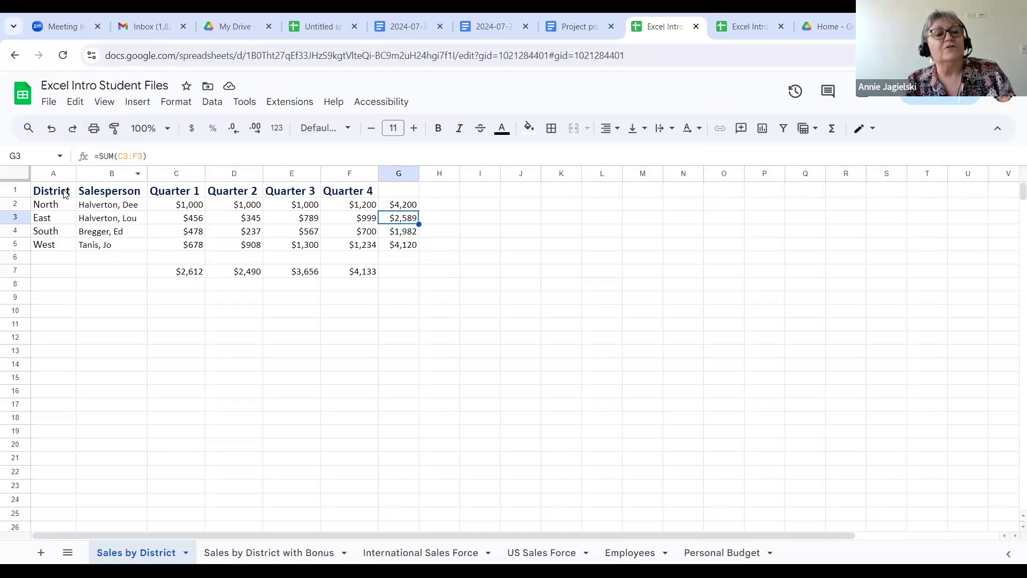
Label the new total column in G1 and the total row in A7 as Total.
click(387, 194)
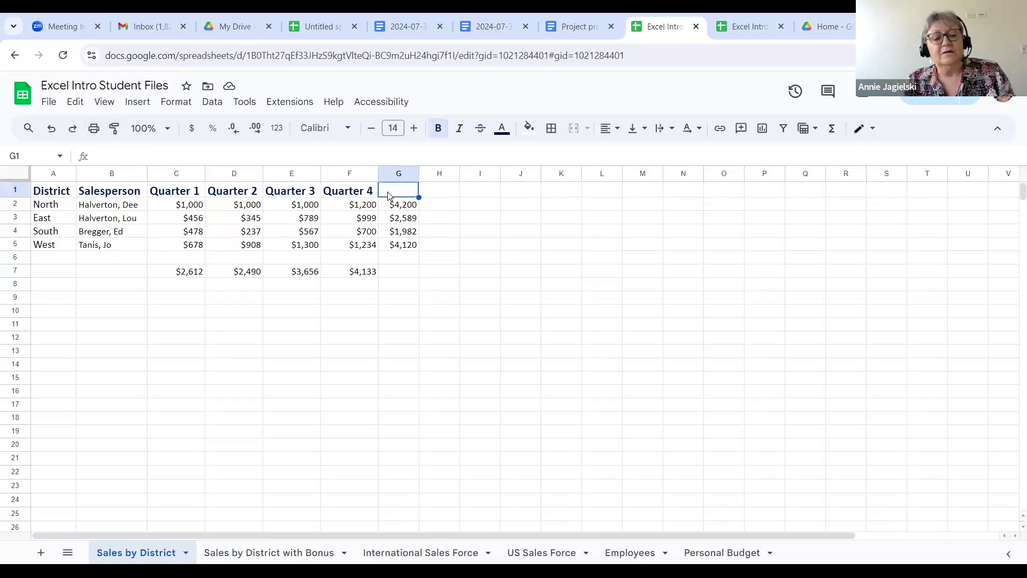
text(Total)
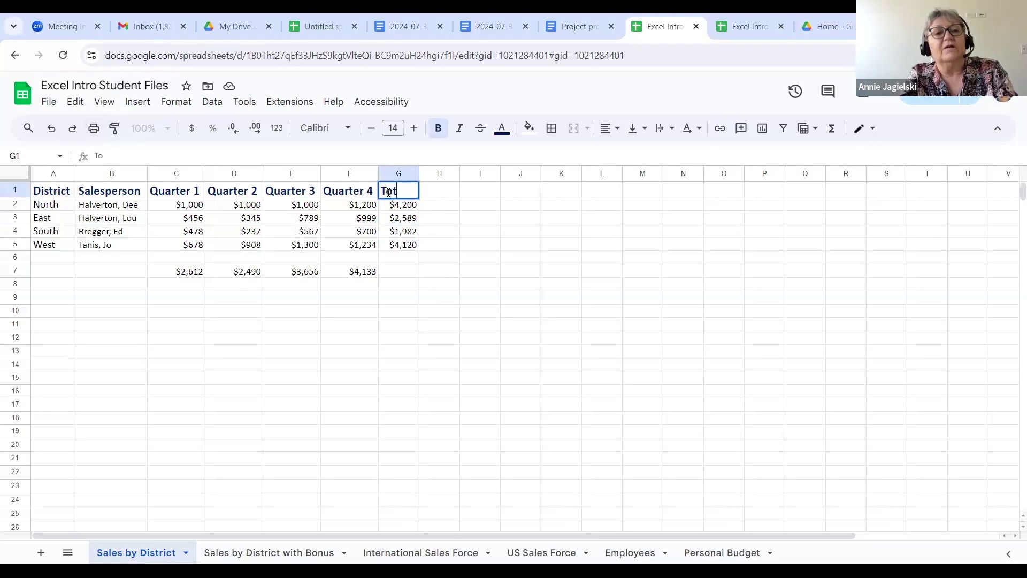
click(44, 274)
text(Total)
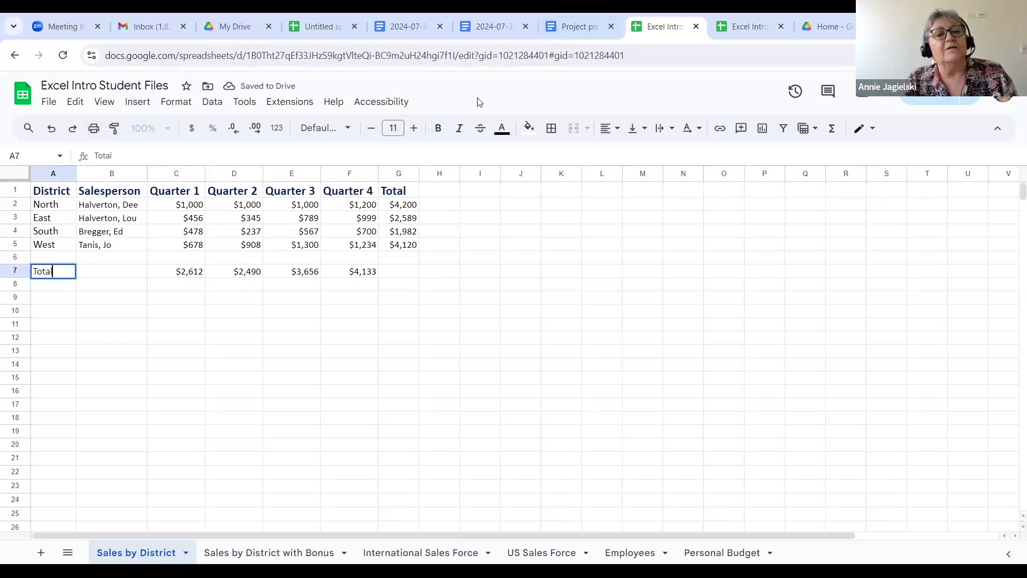
Copy the formatting of the District heading in A1 onto the Total label in A7.
click(47, 193)
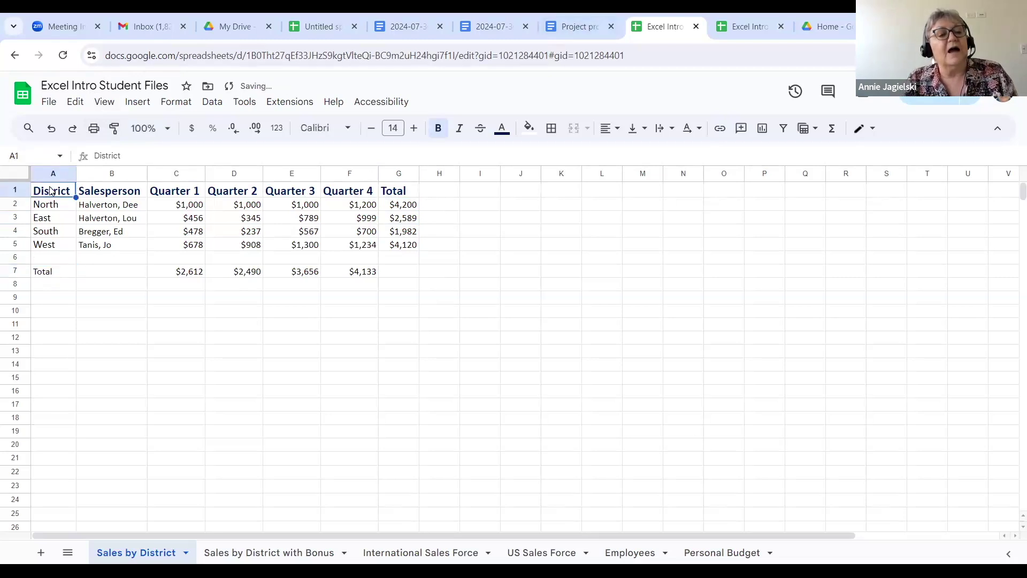
click(115, 129)
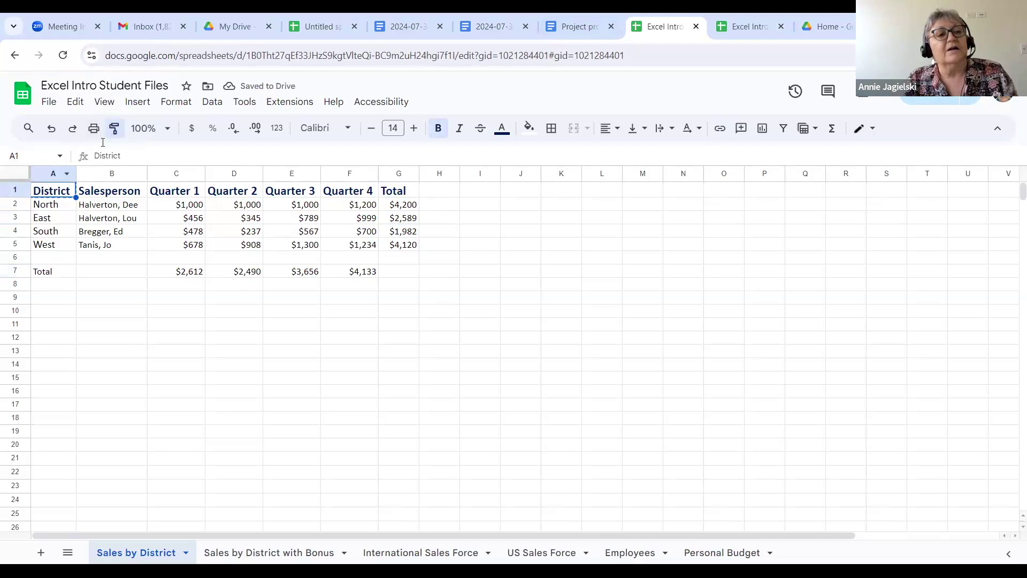
click(60, 276)
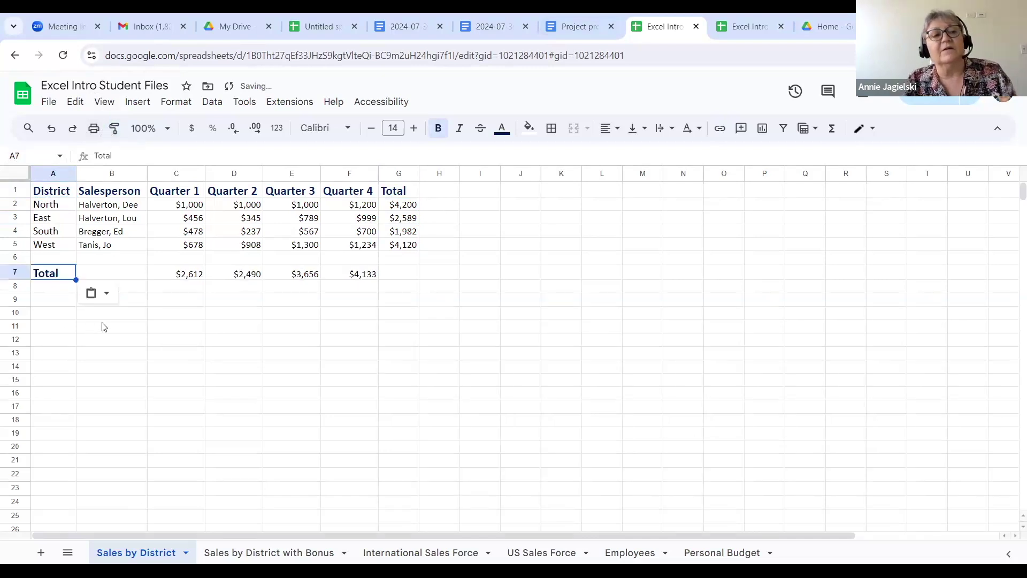
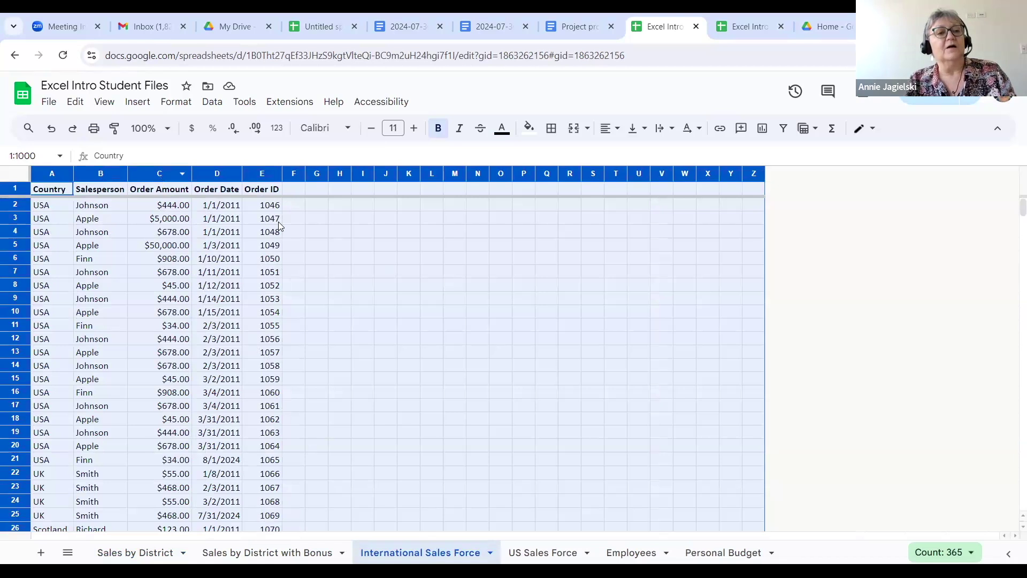
Add a conditional formatting rule to the International Sales Force sheet's Order Amount column, highlighting values greater than 1000 in the default green style.
click(385, 271)
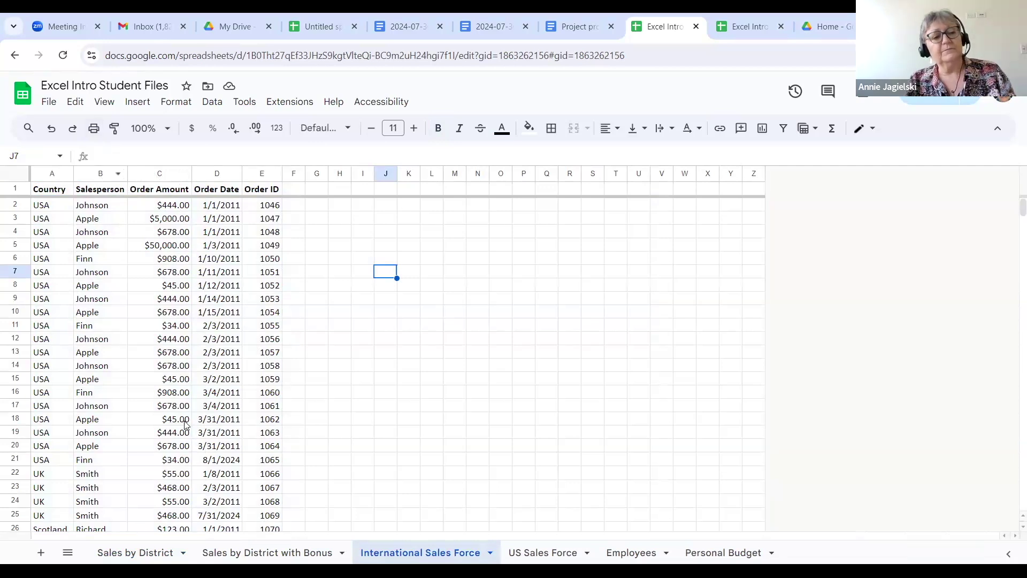
click(181, 177)
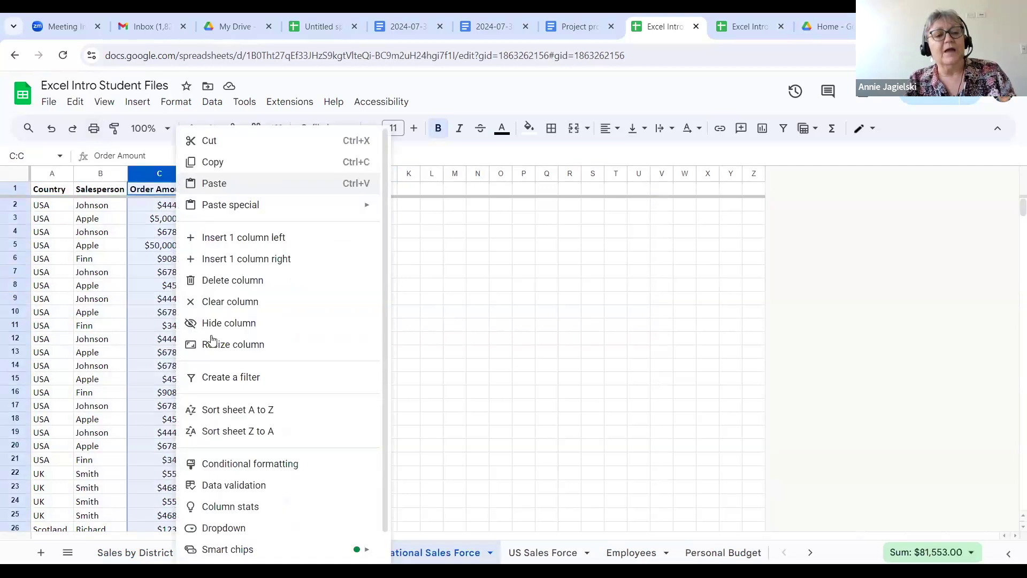
click(240, 470)
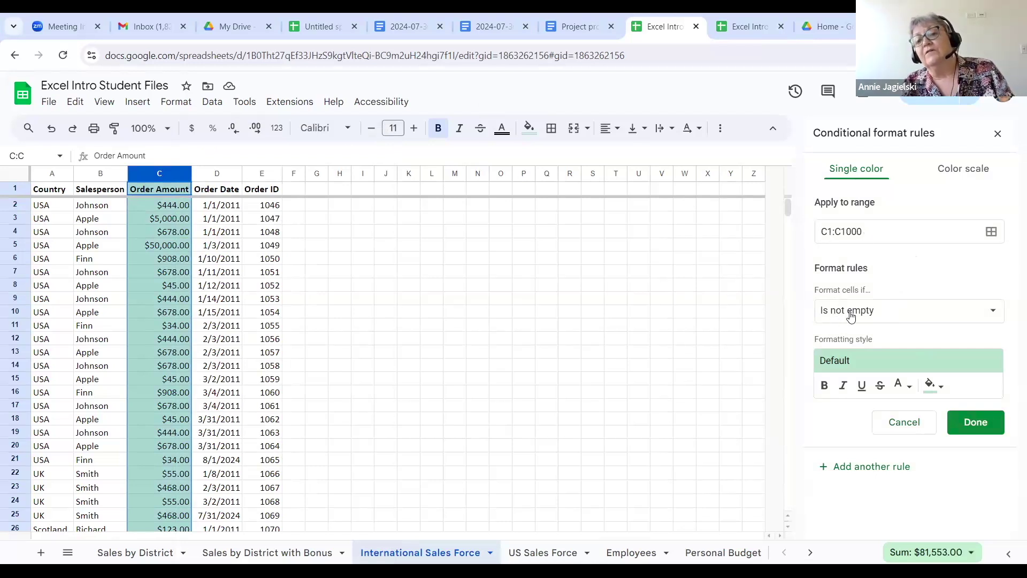
click(993, 313)
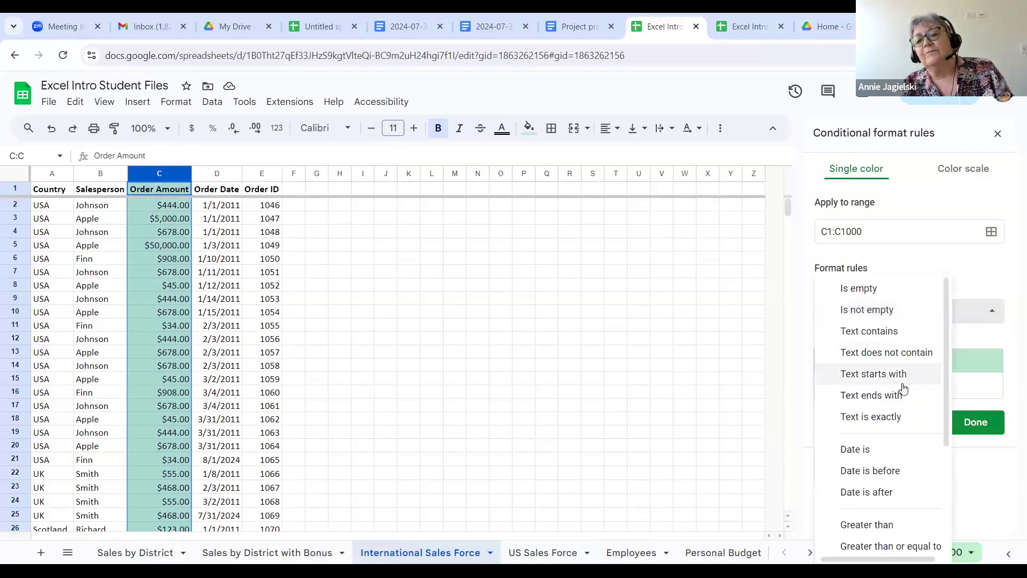
click(854, 527)
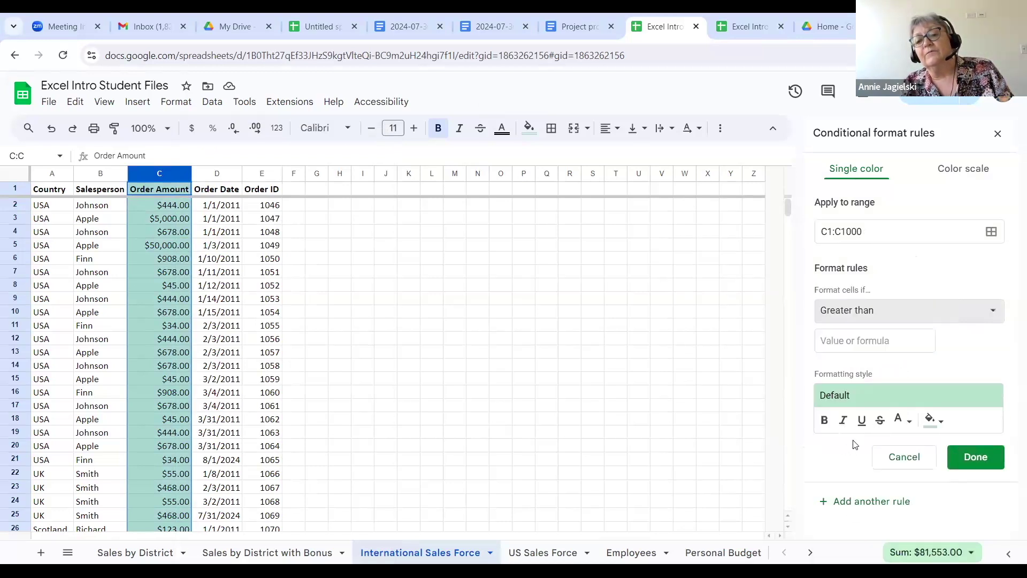
click(869, 350)
text(1000)
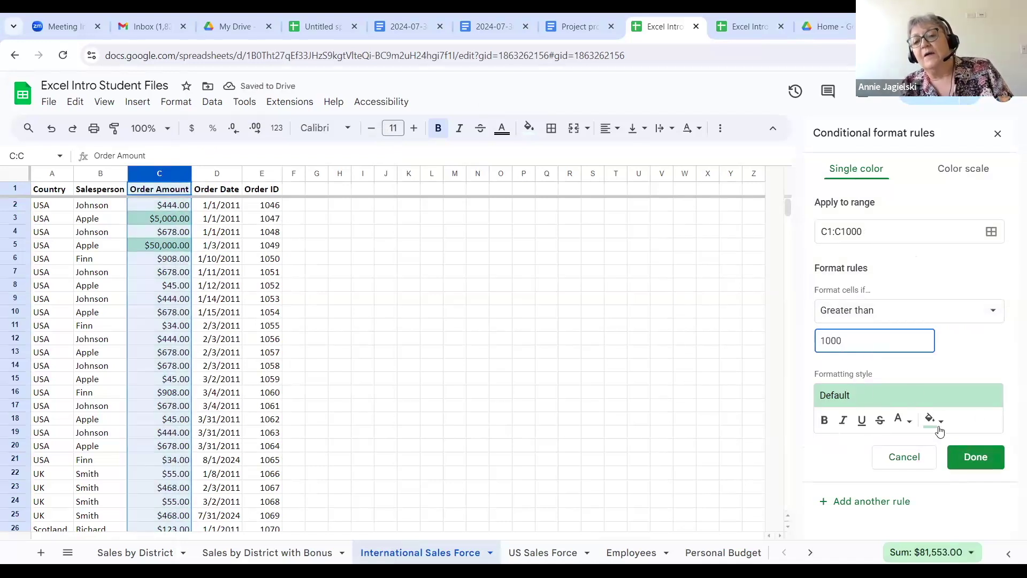
click(970, 467)
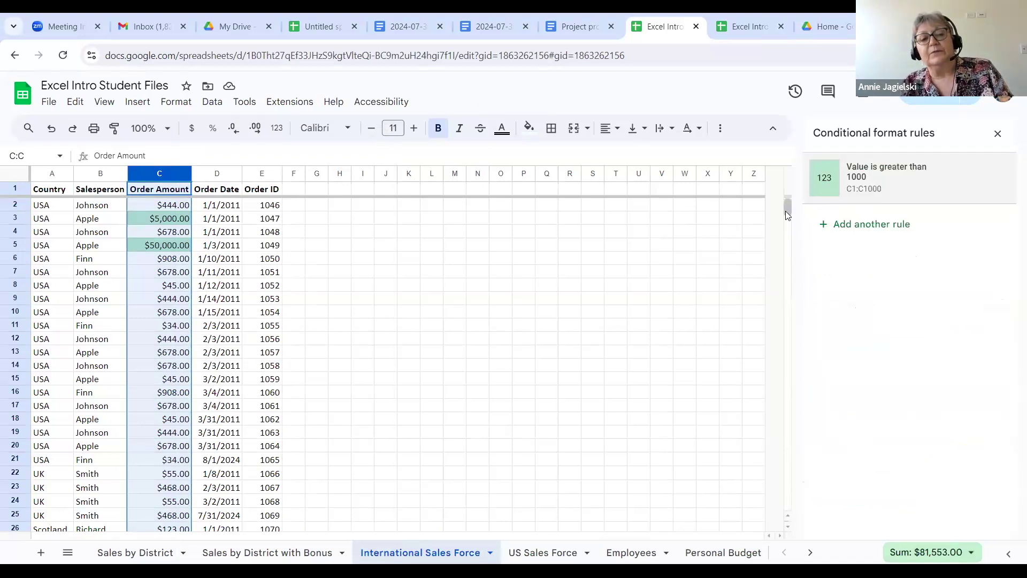
mouse_move(785, 211)
mouse_down()
mouse_move(786, 229)
mouse_move(787, 209)
mouse_up()
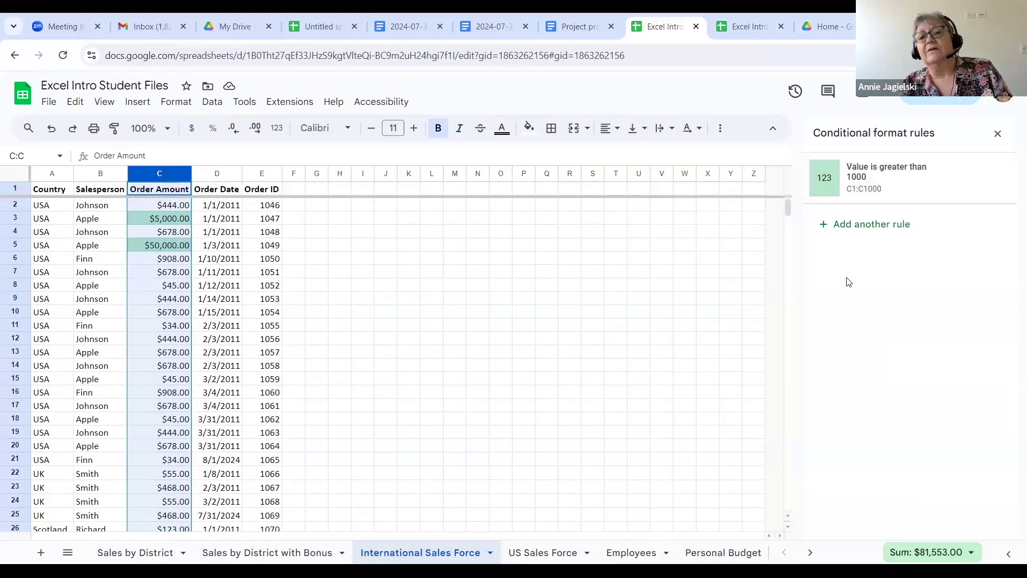
Add a second conditional formatting rule to the Order Amount column, filling values less than 500 in red.
click(851, 224)
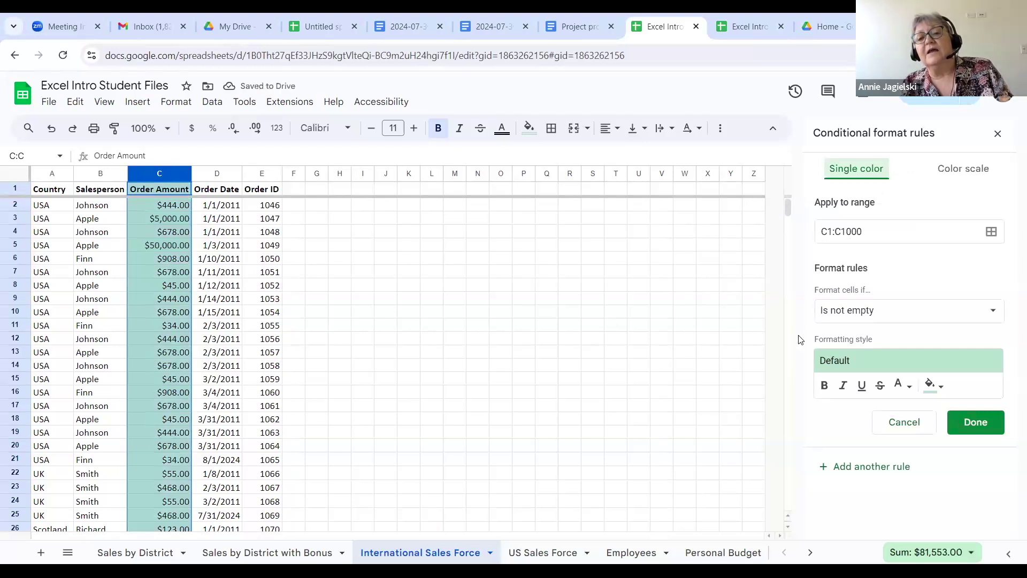
click(891, 317)
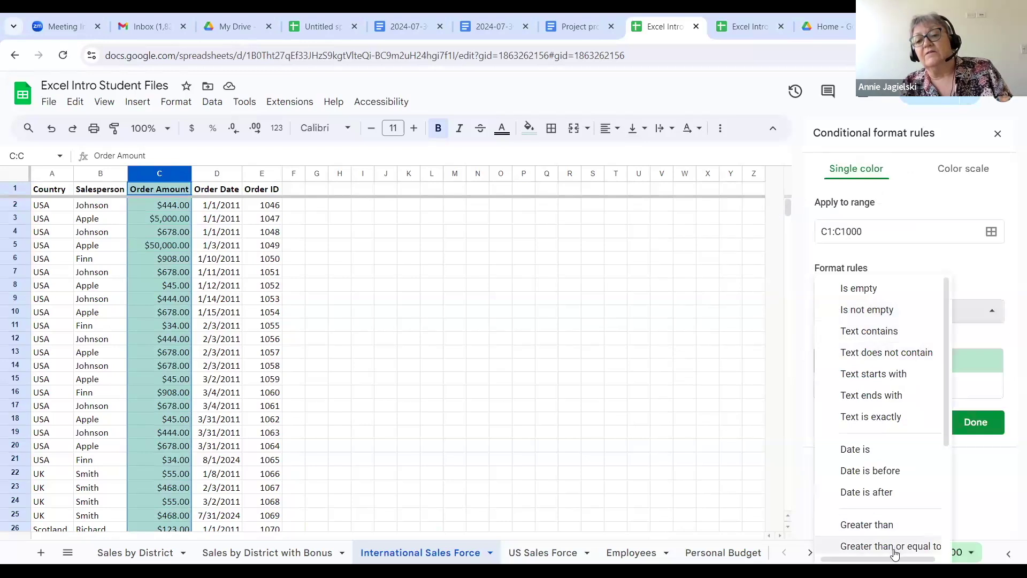
drag(945, 444, 944, 508)
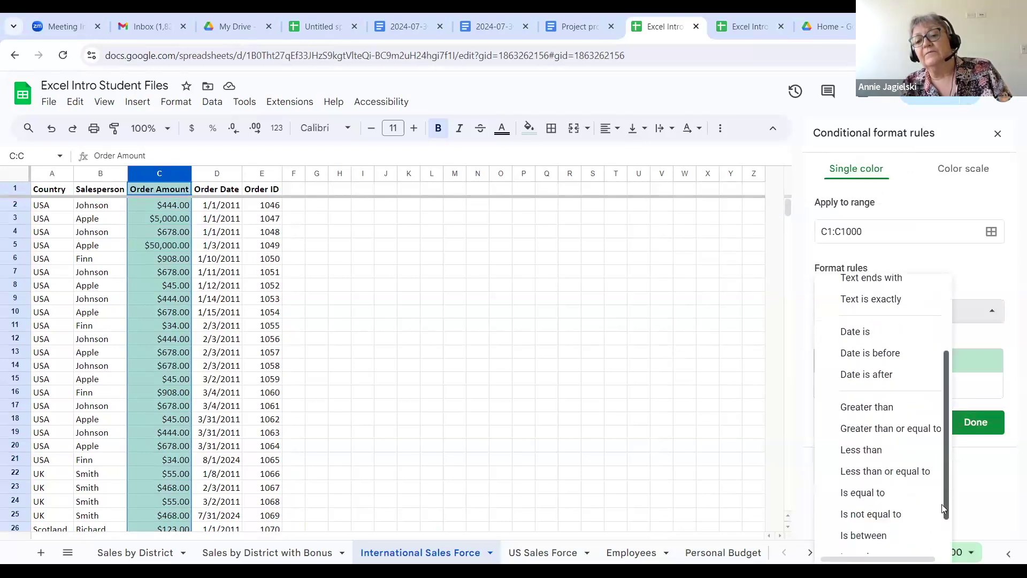
click(887, 452)
click(845, 348)
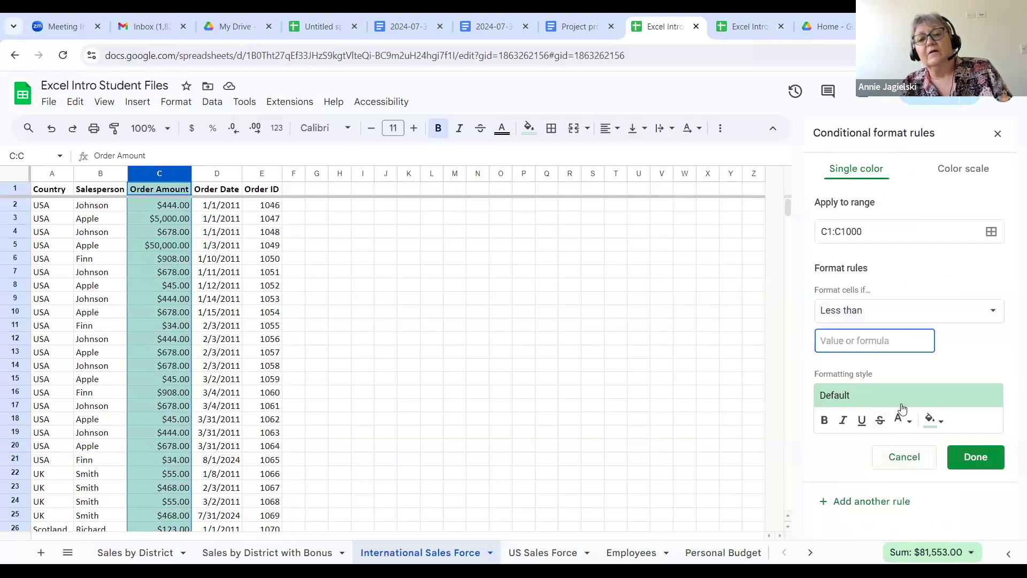
text(500)
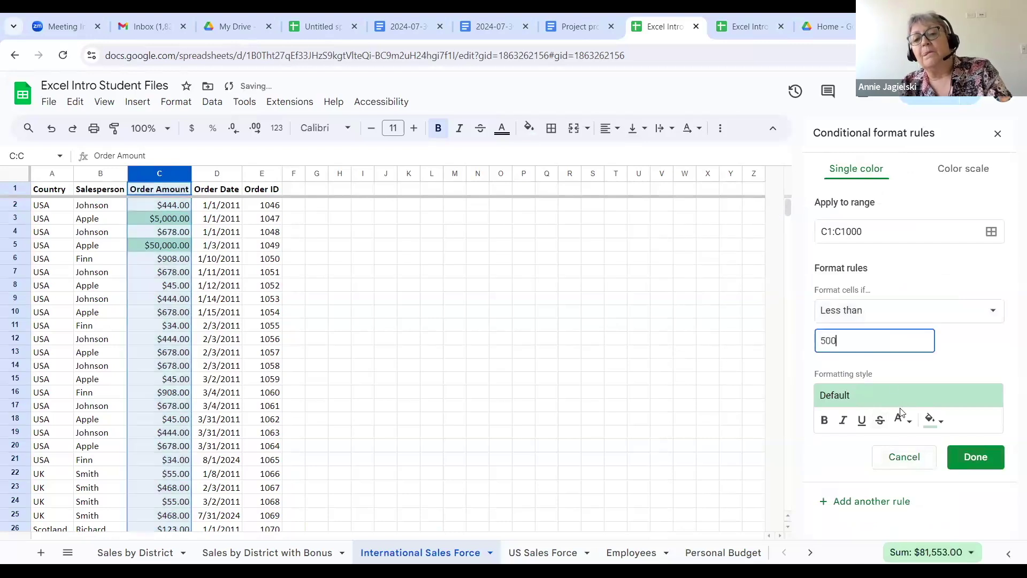
click(933, 420)
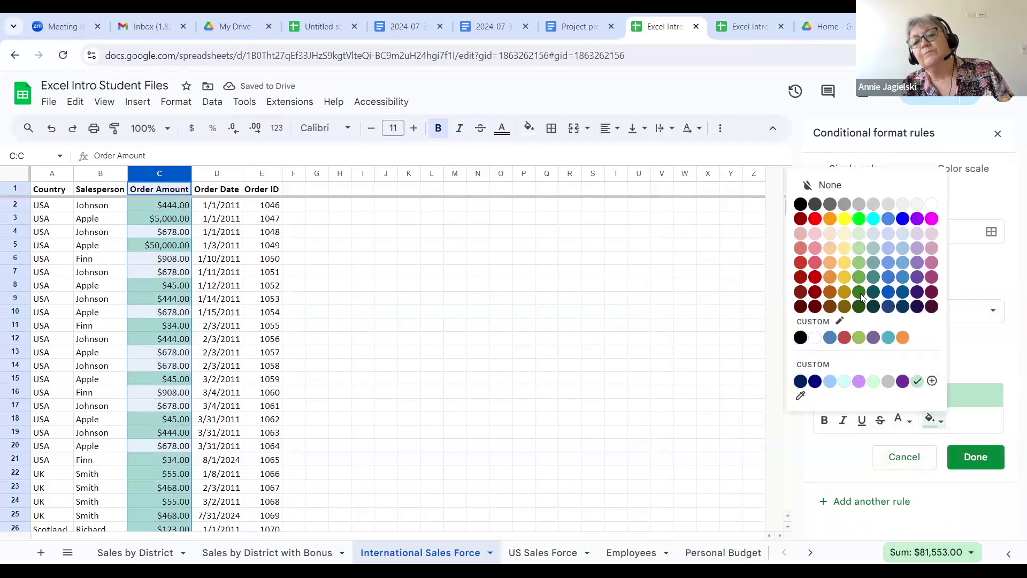
click(815, 220)
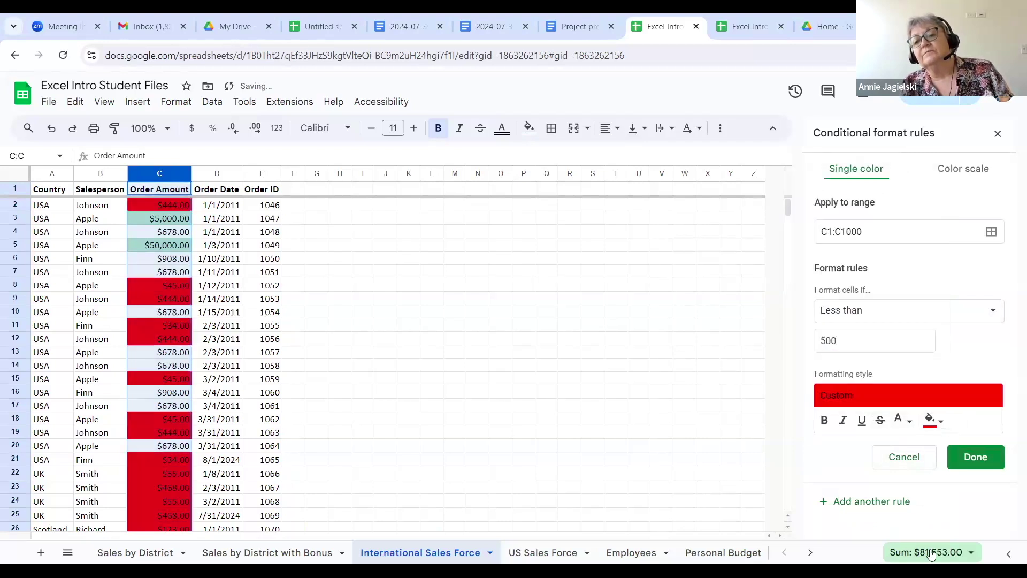
click(974, 456)
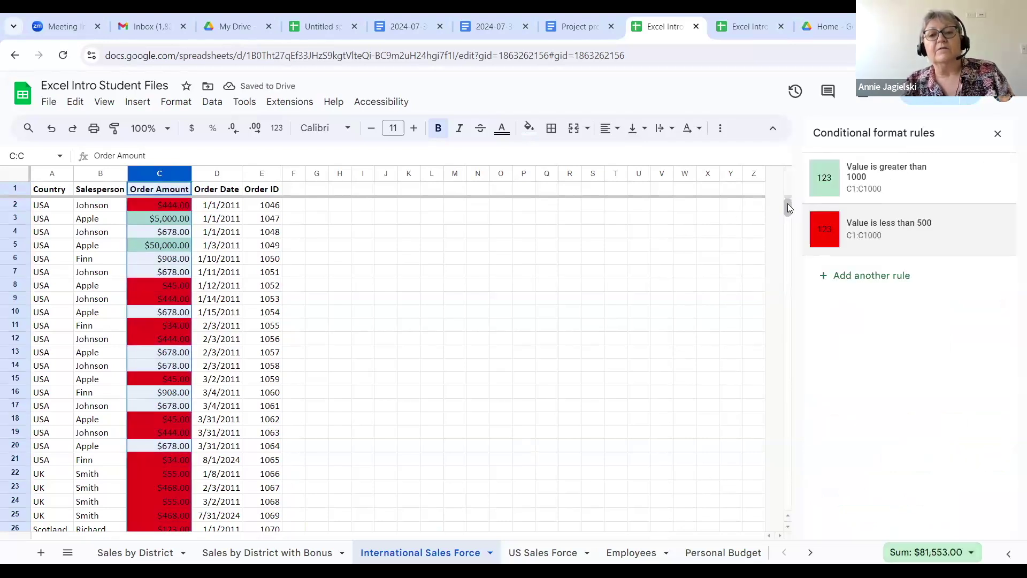
Delete both conditional formatting rules from the Order Amount column and close the rules.
mouse_move(788, 203)
mouse_down()
mouse_move(787, 225)
mouse_move(780, 194)
mouse_up()
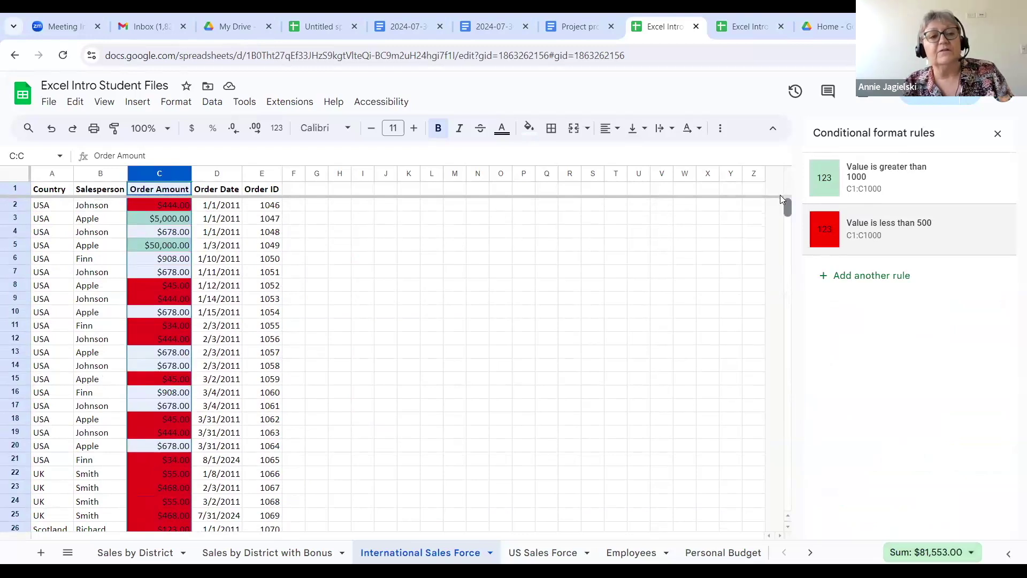
mouse_move(781, 200)
mouse_down()
mouse_move(782, 209)
mouse_move(781, 193)
mouse_up()
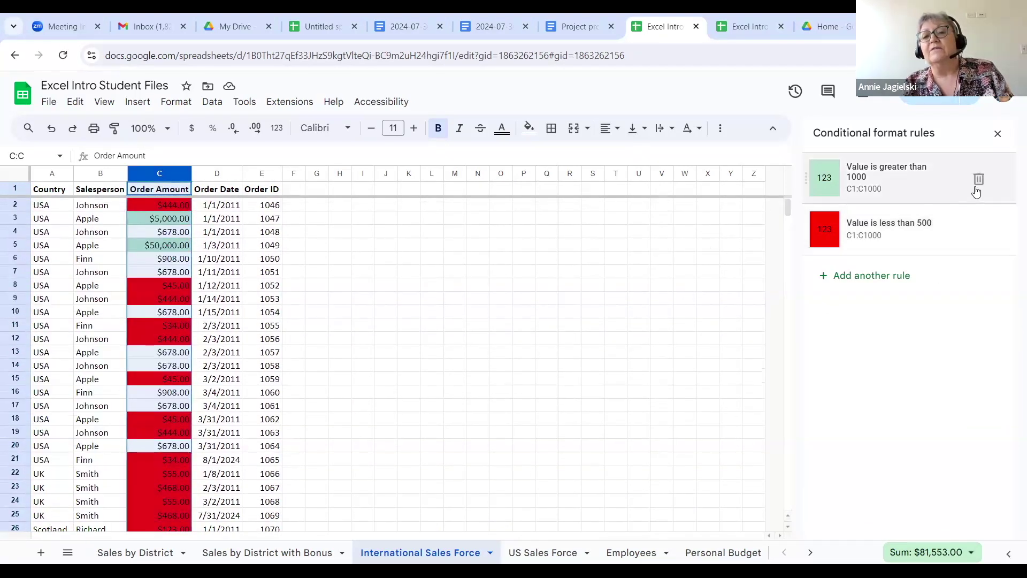
click(979, 178)
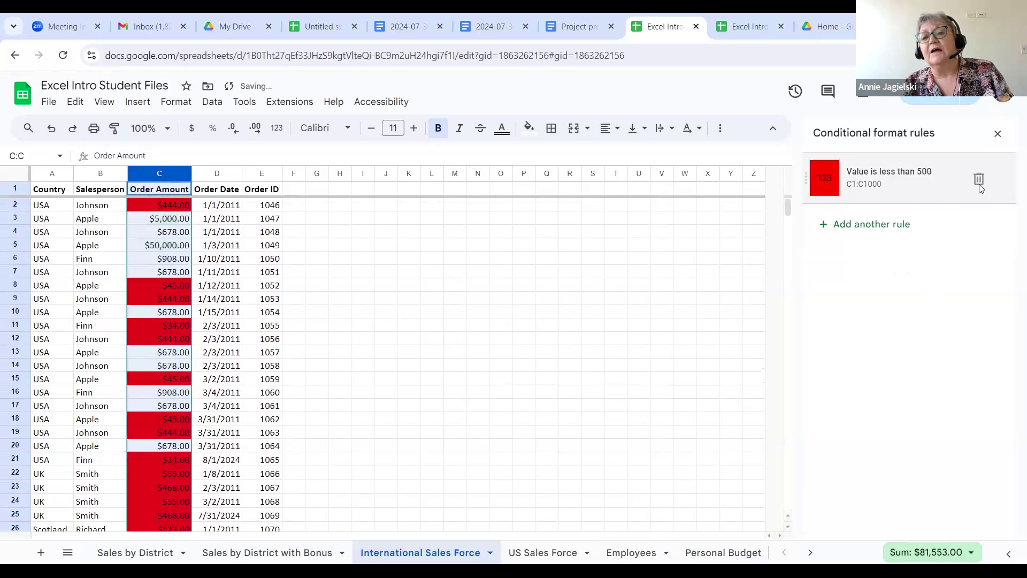
click(979, 178)
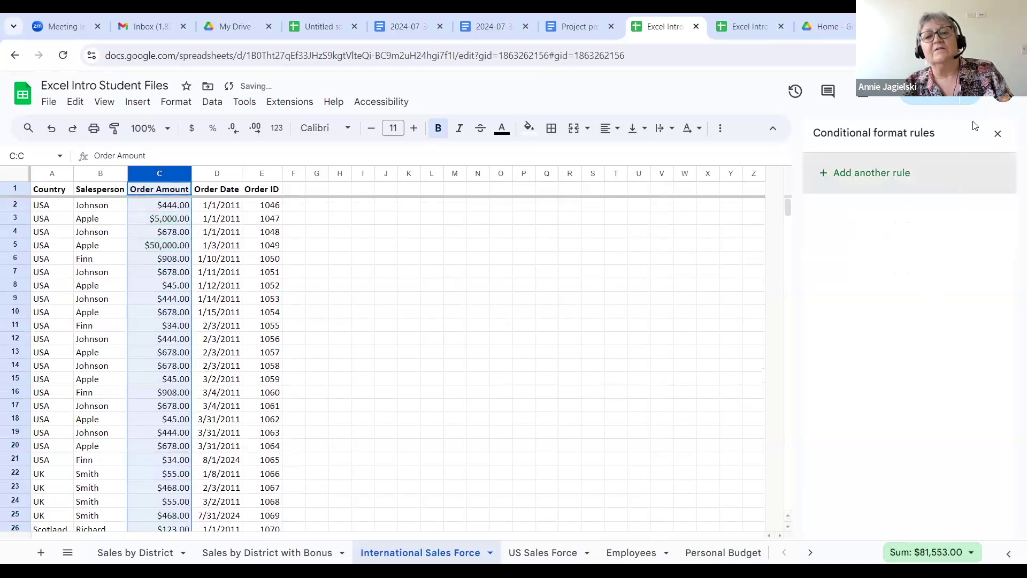
click(997, 134)
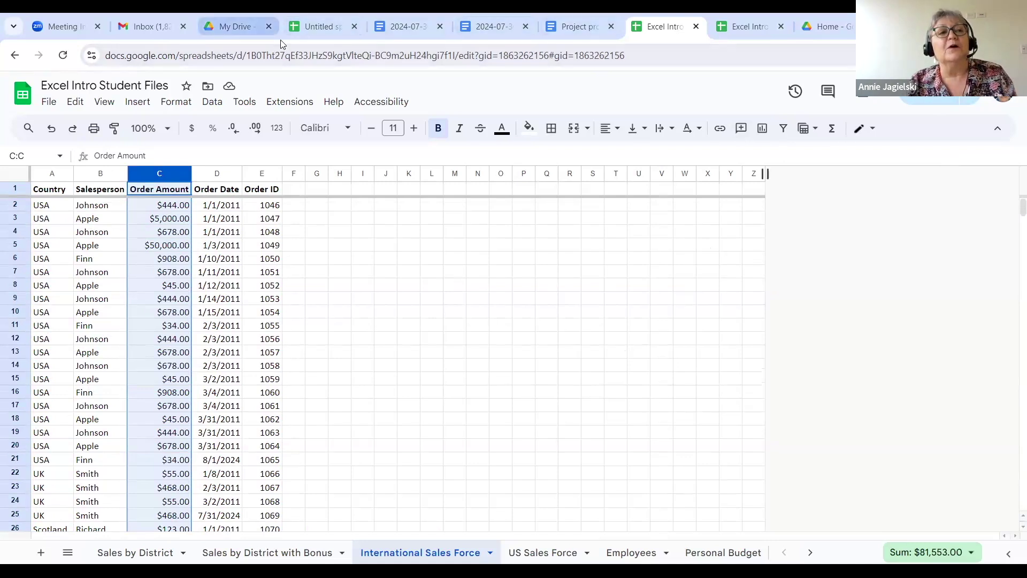
View the Gmail inbox and switch to My Drive in Google Drive.
mouse_move(148, 22)
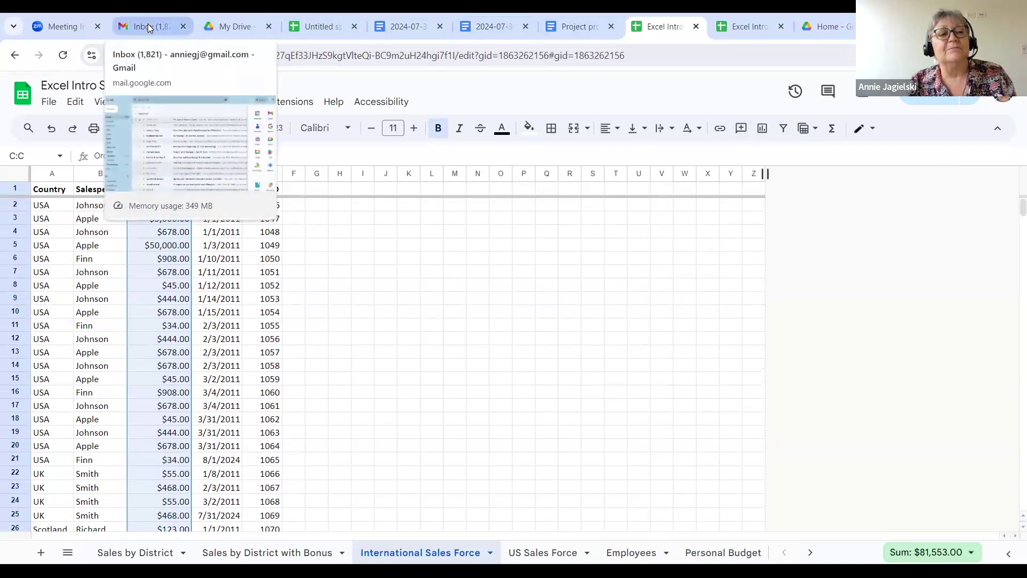
click(148, 25)
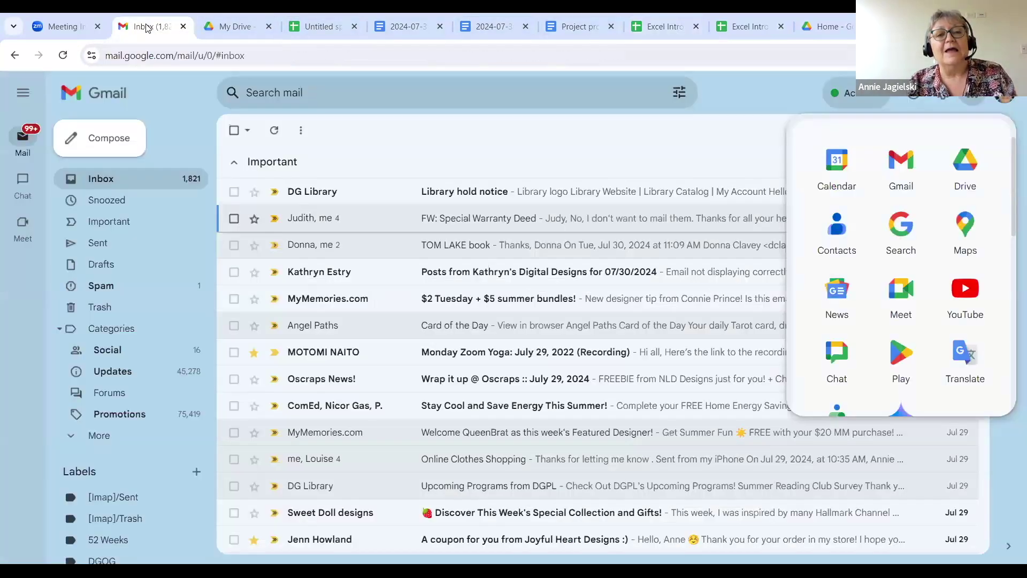
click(238, 35)
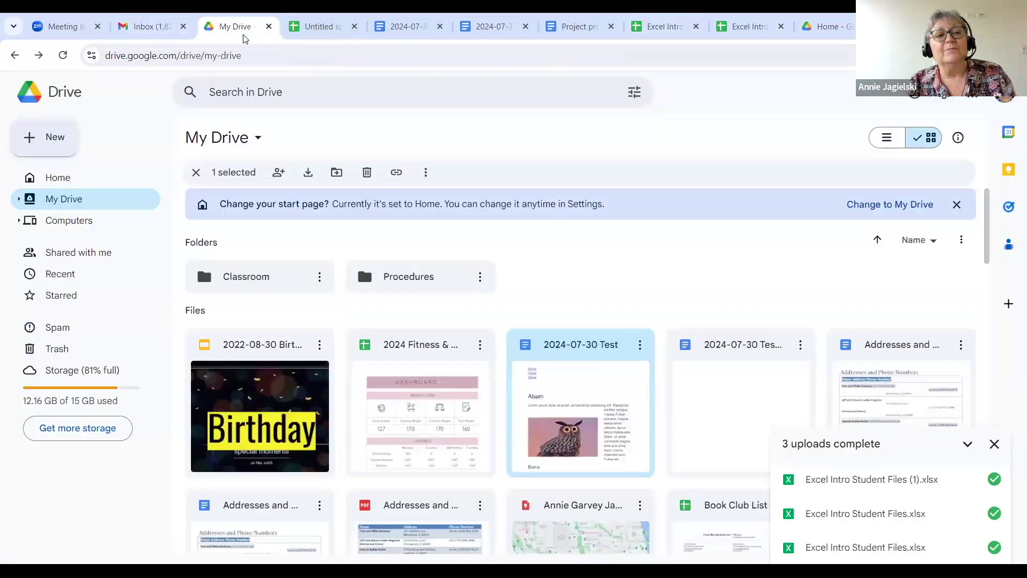
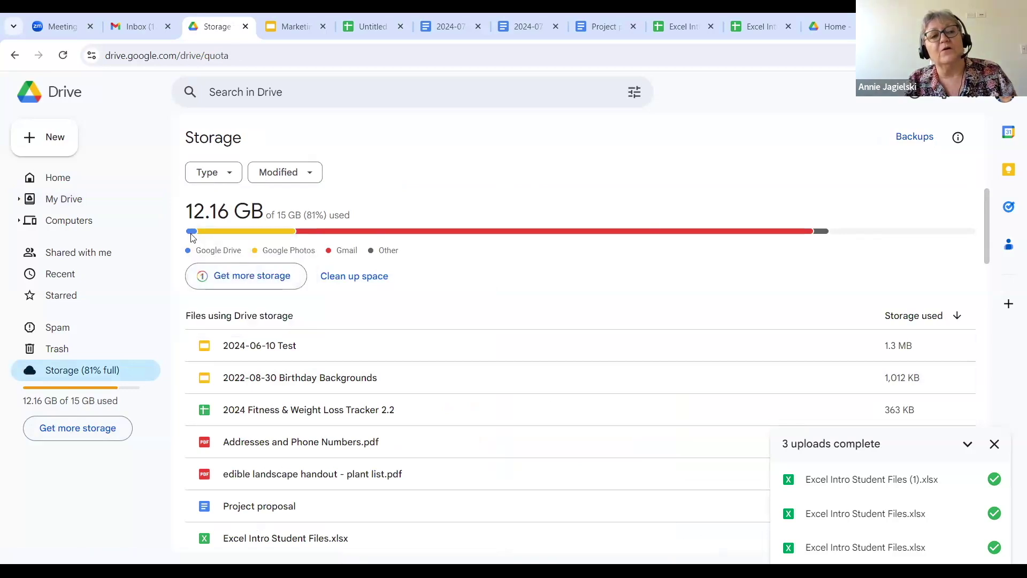
Examine the Drive storage breakdown by service, including Gmail, and review the storage manager's suggestions for cleaning up space.
mouse_move(191, 245)
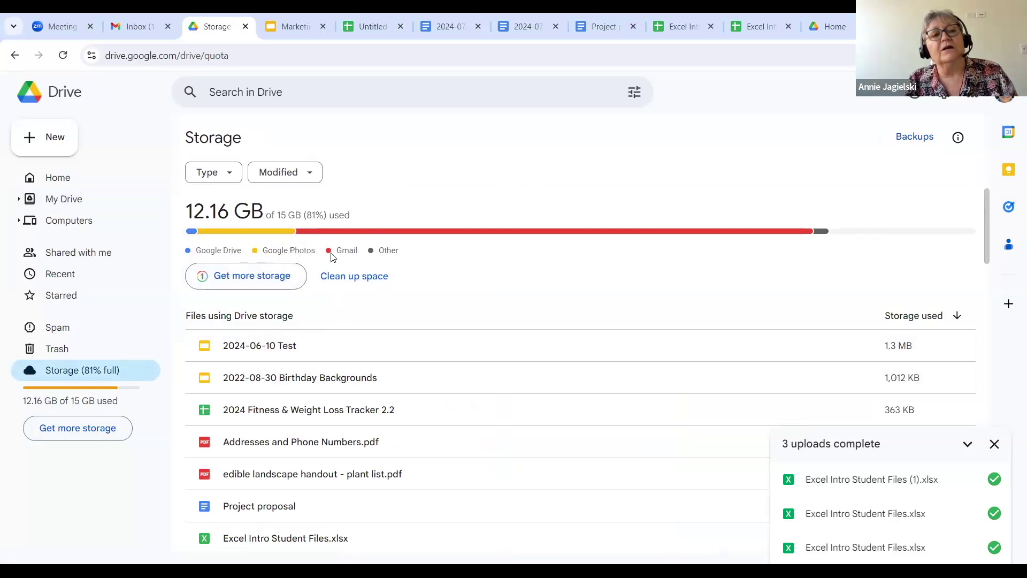
mouse_move(689, 233)
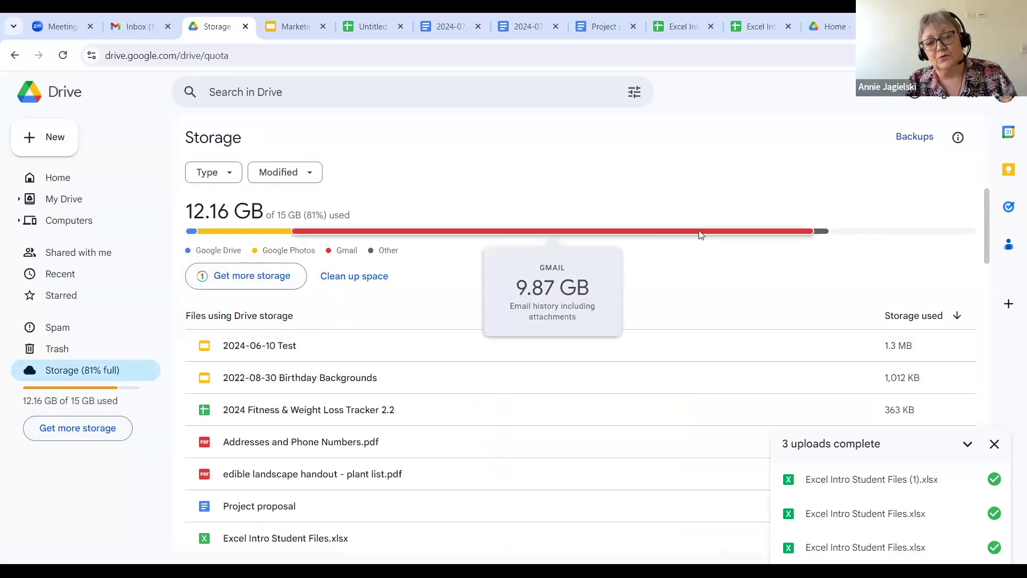
click(350, 277)
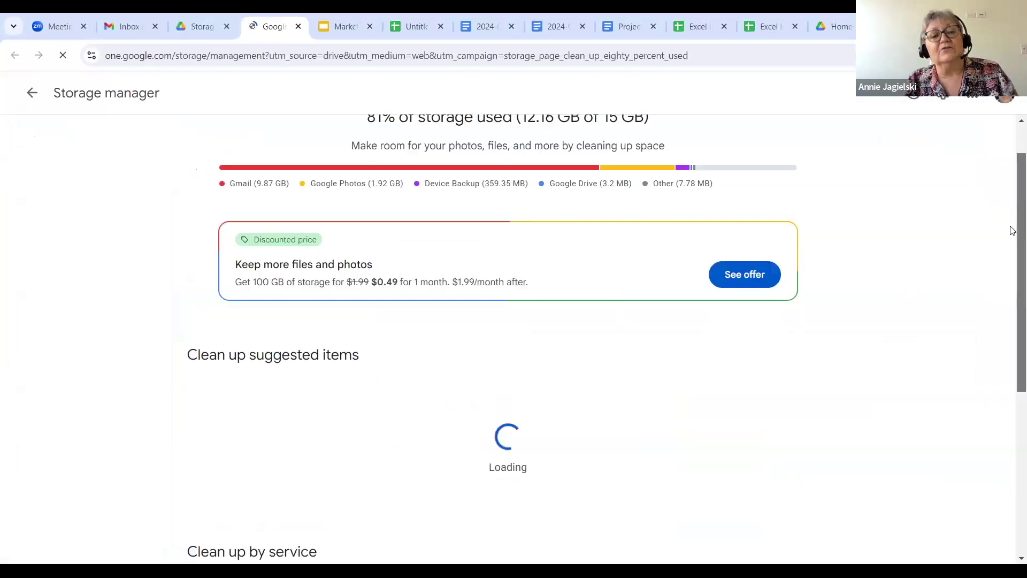
scroll(1012, 257, down, 3)
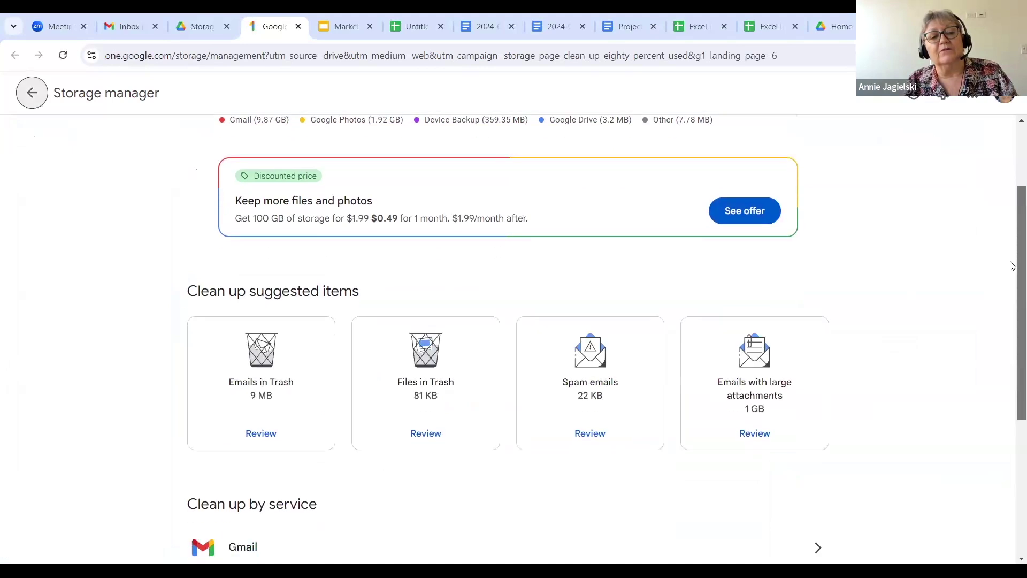
scroll(1013, 300, down, 1)
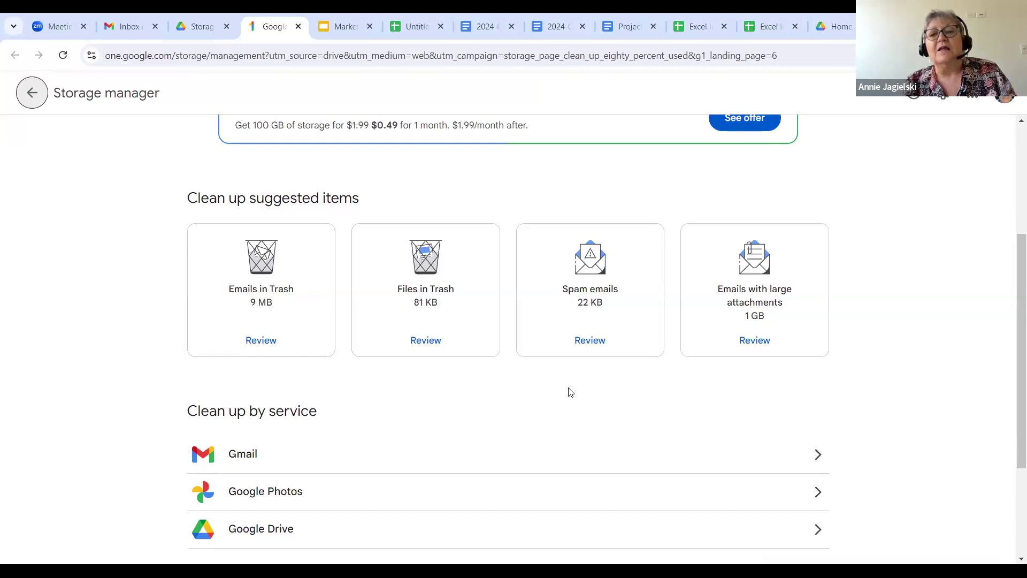
scroll(1012, 259, up, 2)
scroll(1011, 149, up, 3)
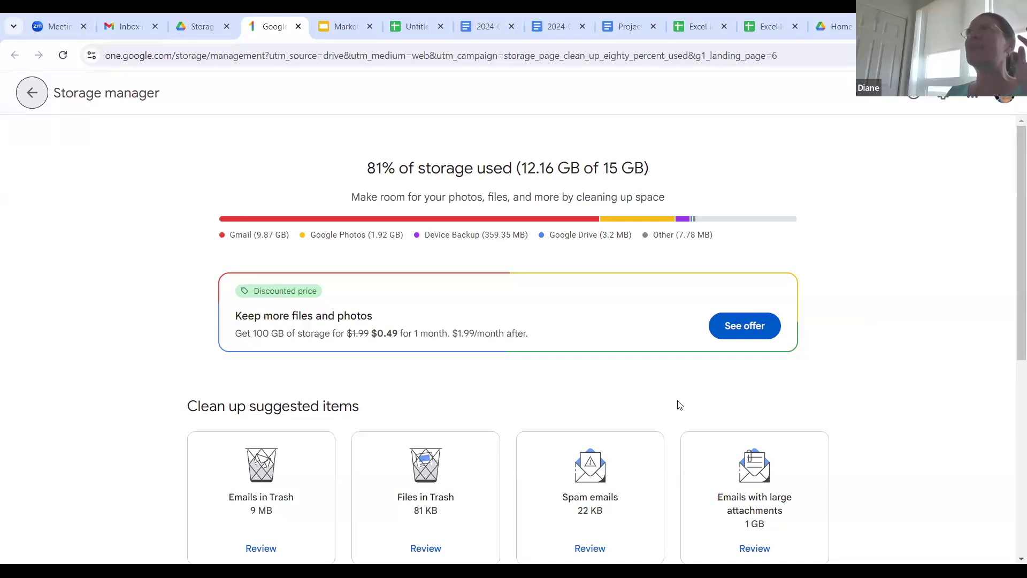
Return from the storage manager to the My Drive file listing in Google Drive.
mouse_move(339, 32)
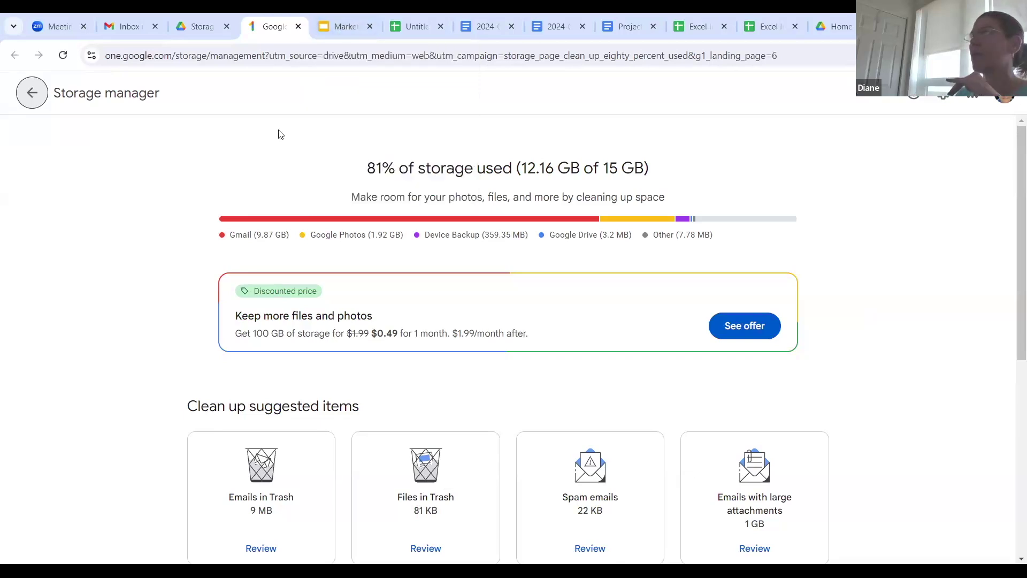
mouse_move(300, 33)
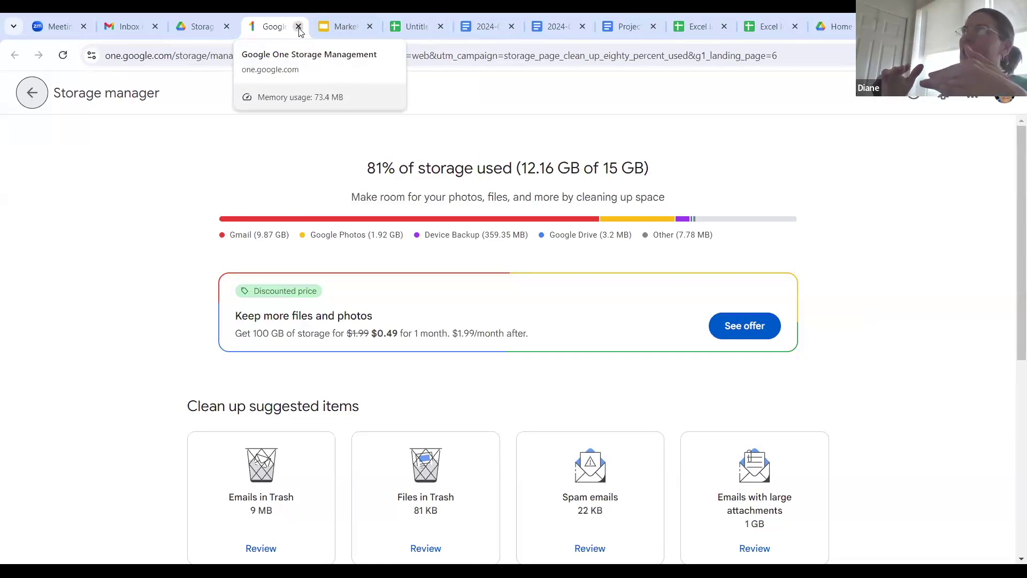
click(212, 28)
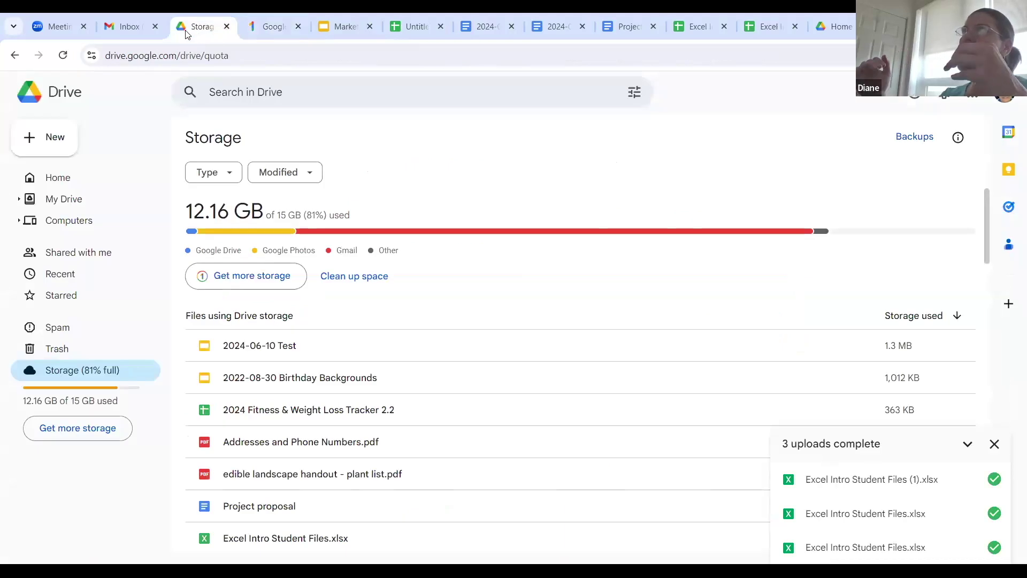
click(143, 27)
click(215, 35)
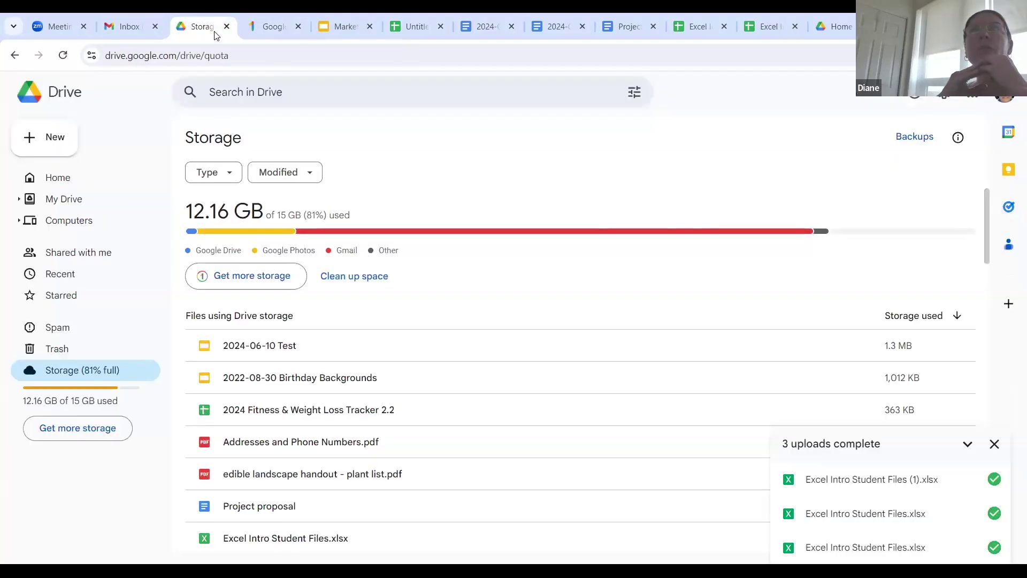
click(16, 56)
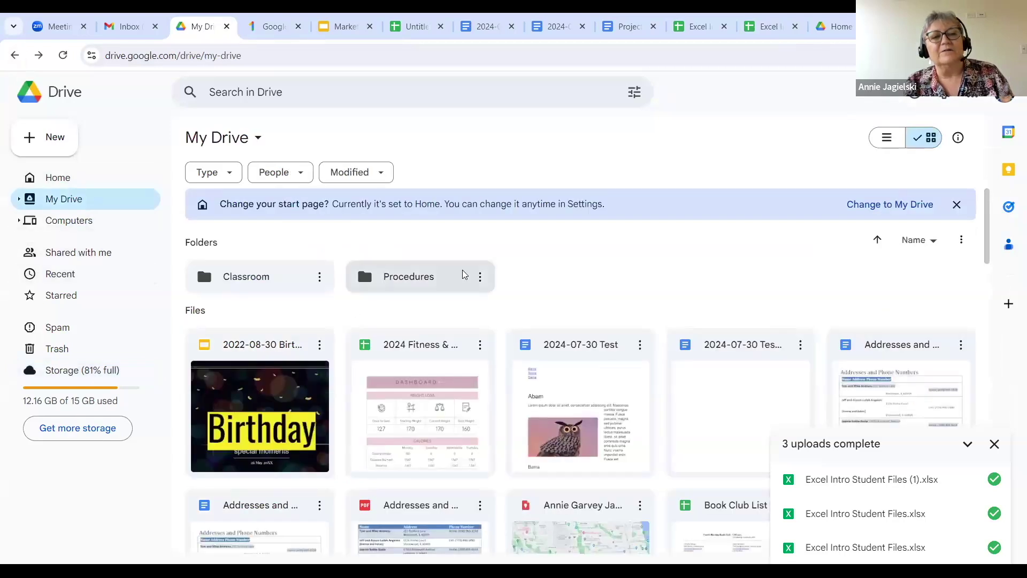
Review the actions available for the Procedures folder, including sharing and organizing, and dismiss them.
click(480, 278)
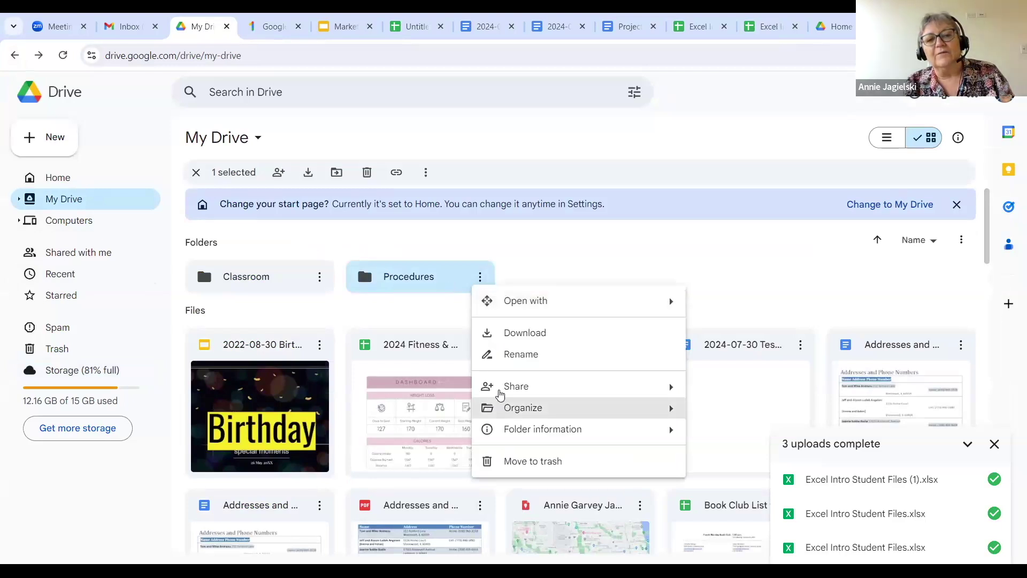
mouse_move(500, 394)
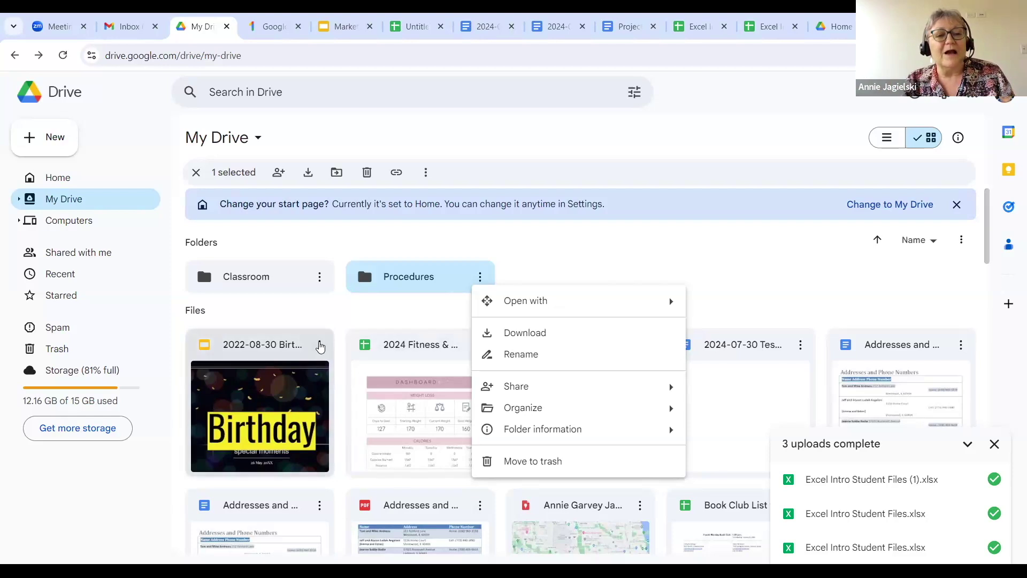
click(577, 263)
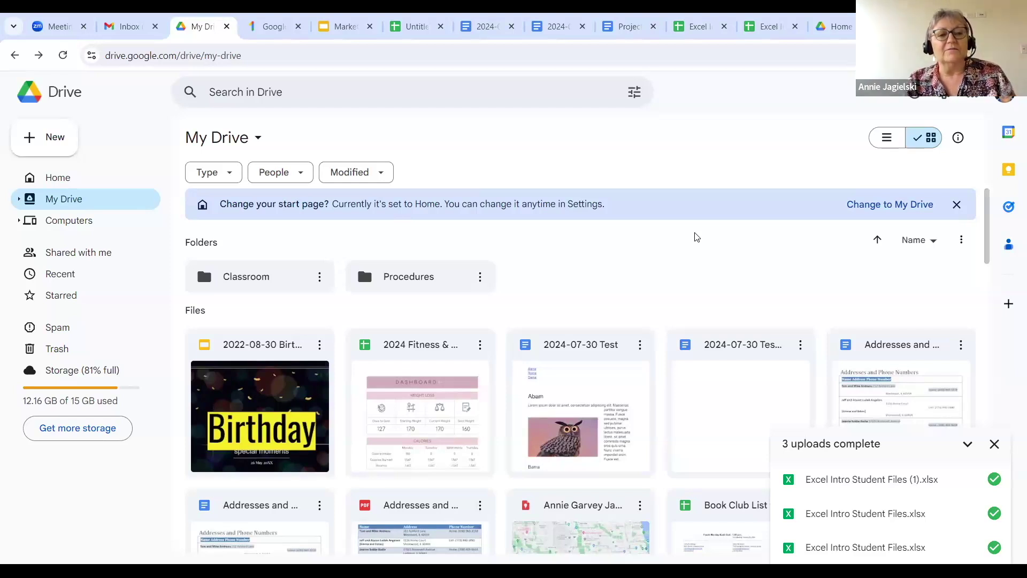
Make a copy of the 2022-08-30 Birthday Backgrounds presentation and return to the beginning of My Drive.
click(320, 344)
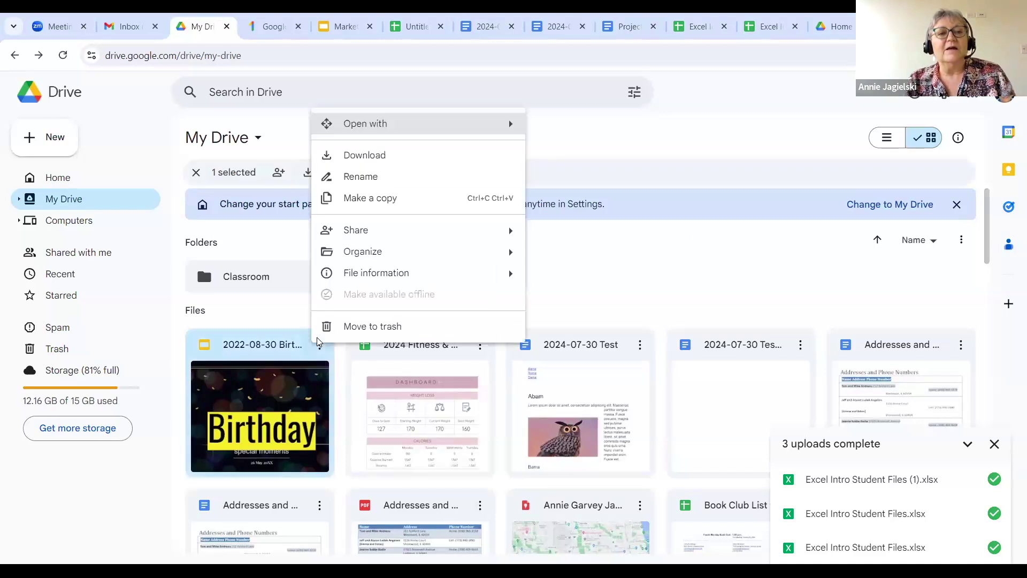
click(365, 198)
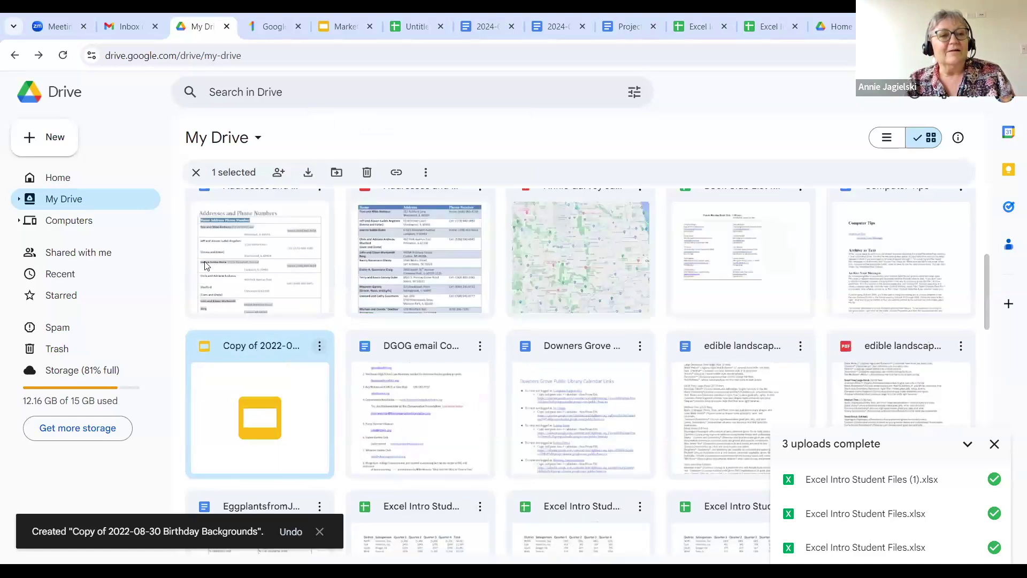
click(79, 203)
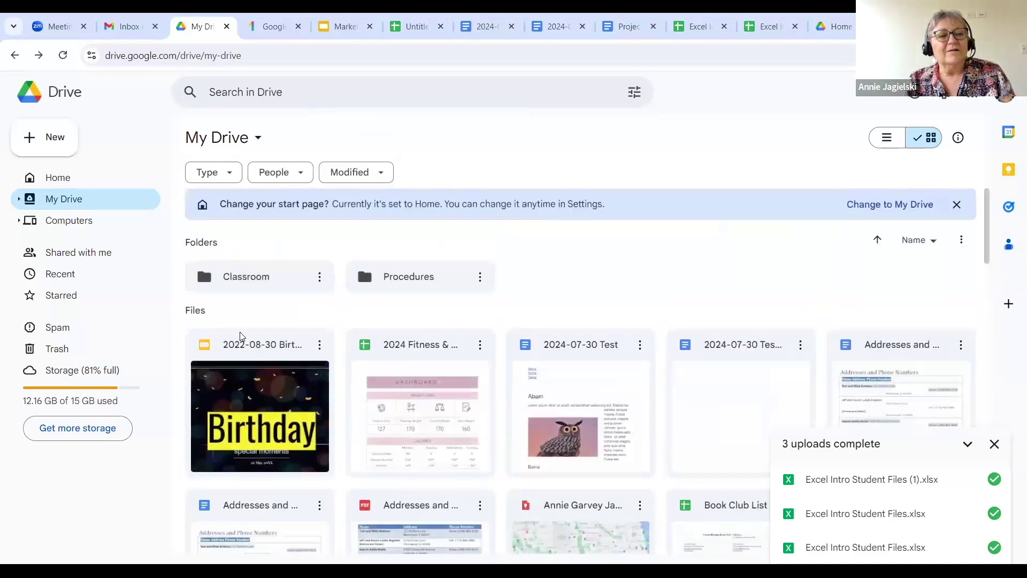
Make another copy of the 2022-08-30 Birthday Backgrounds presentation and locate both copies in My Drive.
click(320, 345)
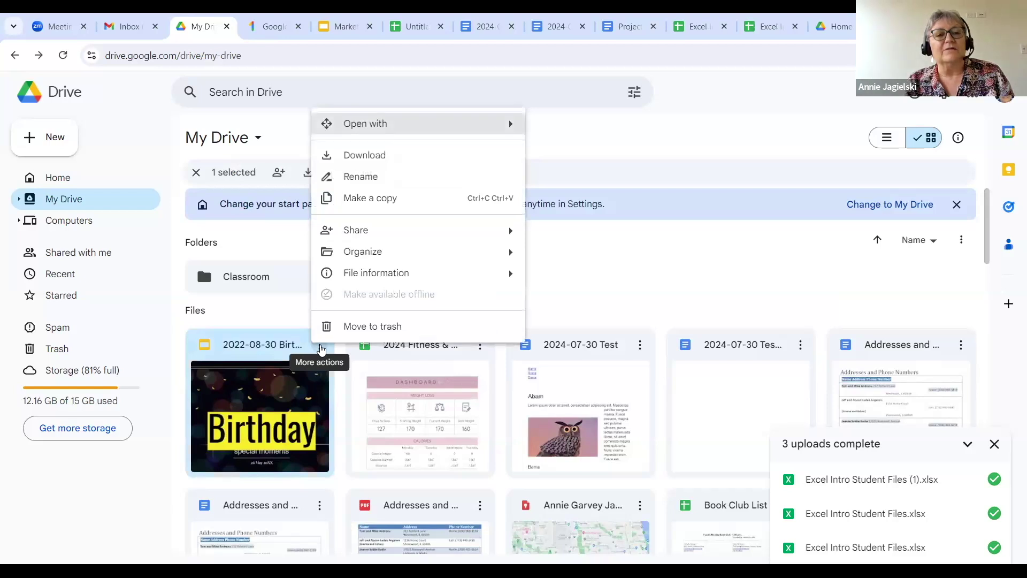
click(391, 207)
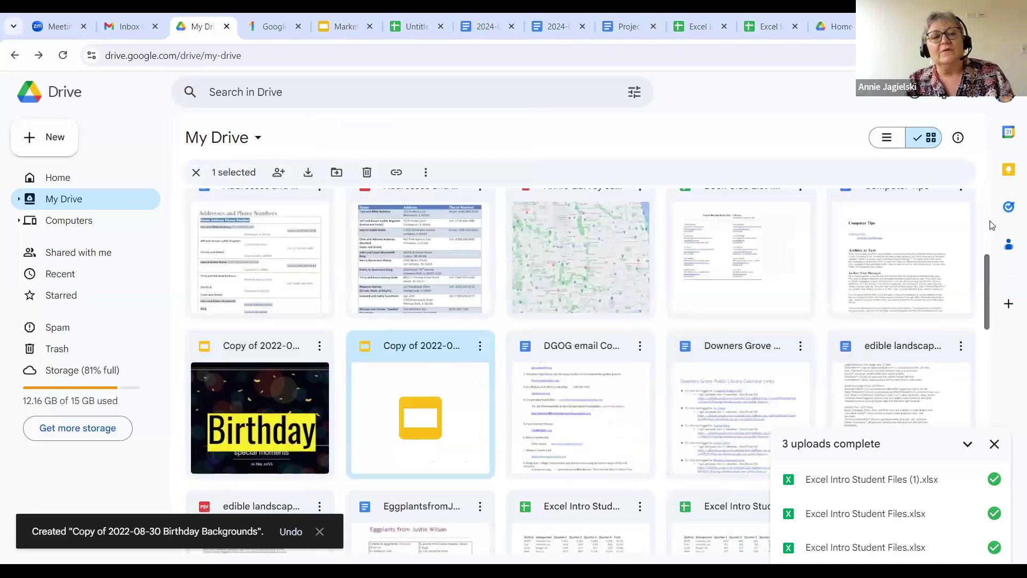
scroll(987, 321, up, 5)
scroll(985, 321, down, 8)
scroll(990, 307, up, 6)
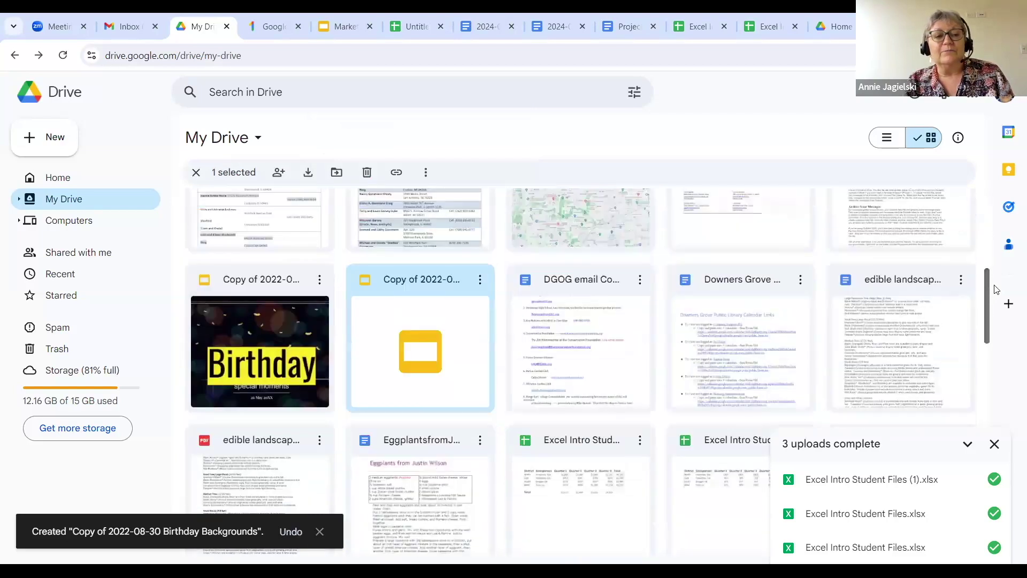
scroll(994, 300, down, 3)
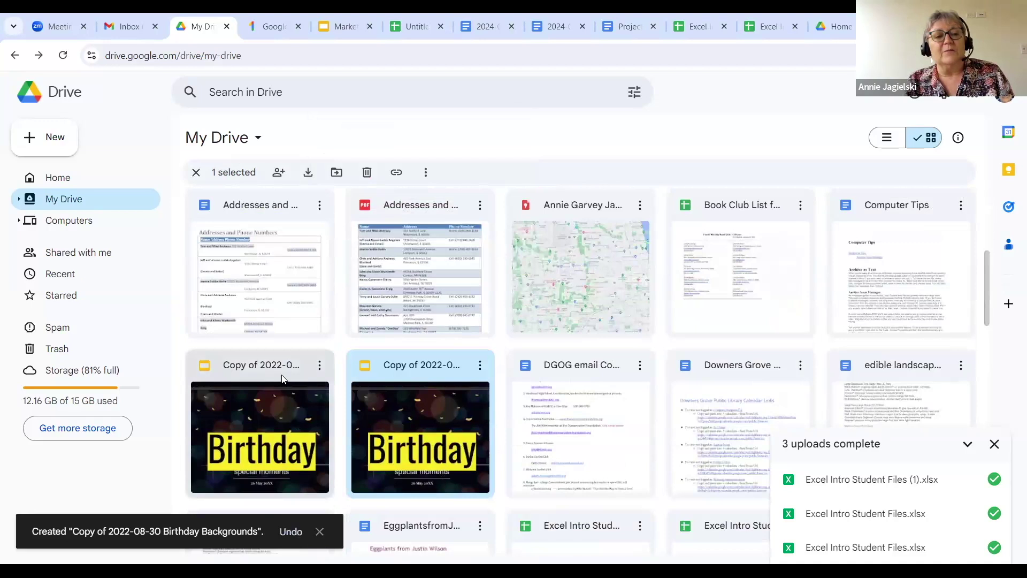
Rename the first copy of the 2022-08-30 Birthday Backgrounds presentation to Birthday Backgrounds1.
click(320, 366)
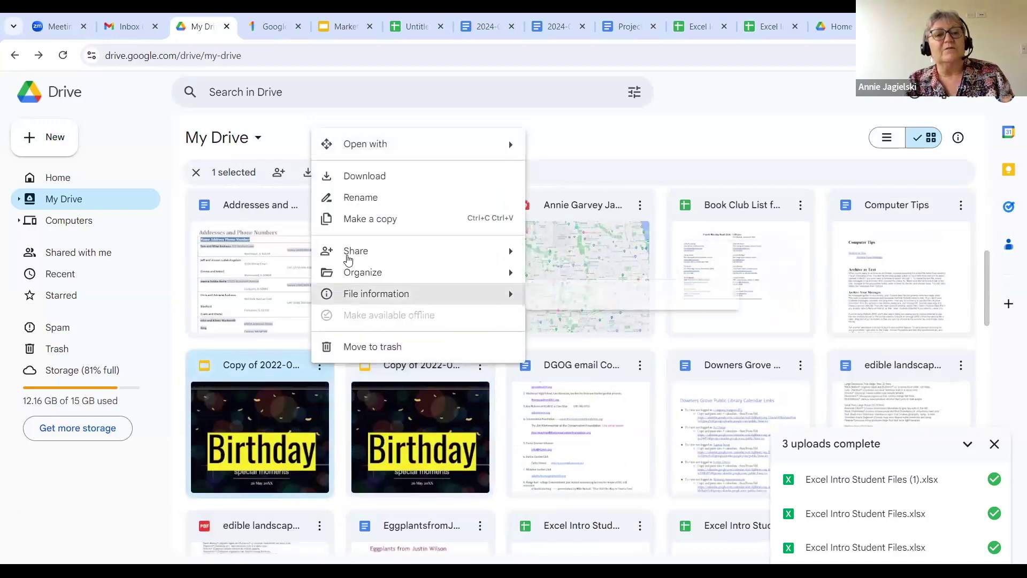
click(361, 198)
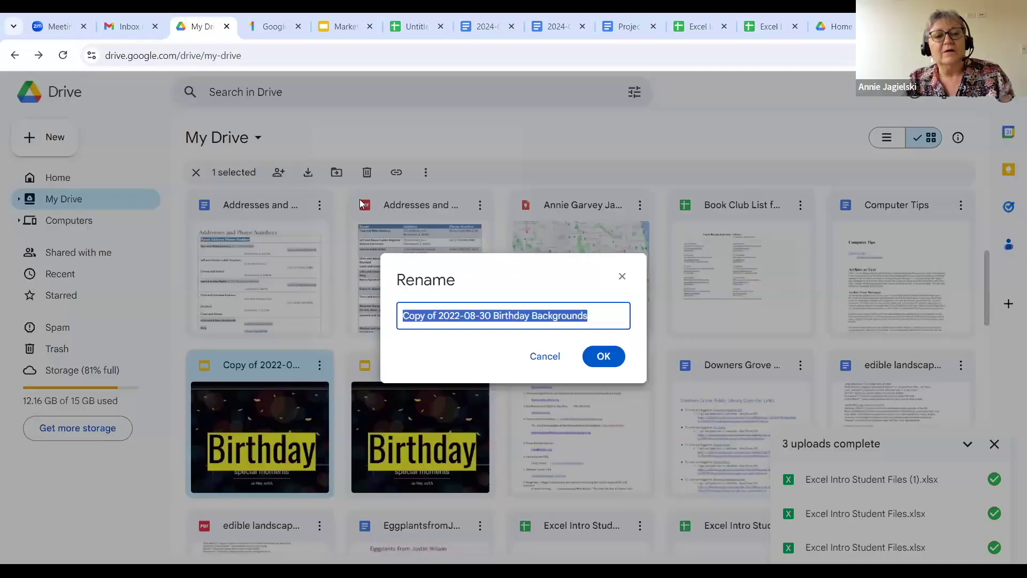
text(Bri)
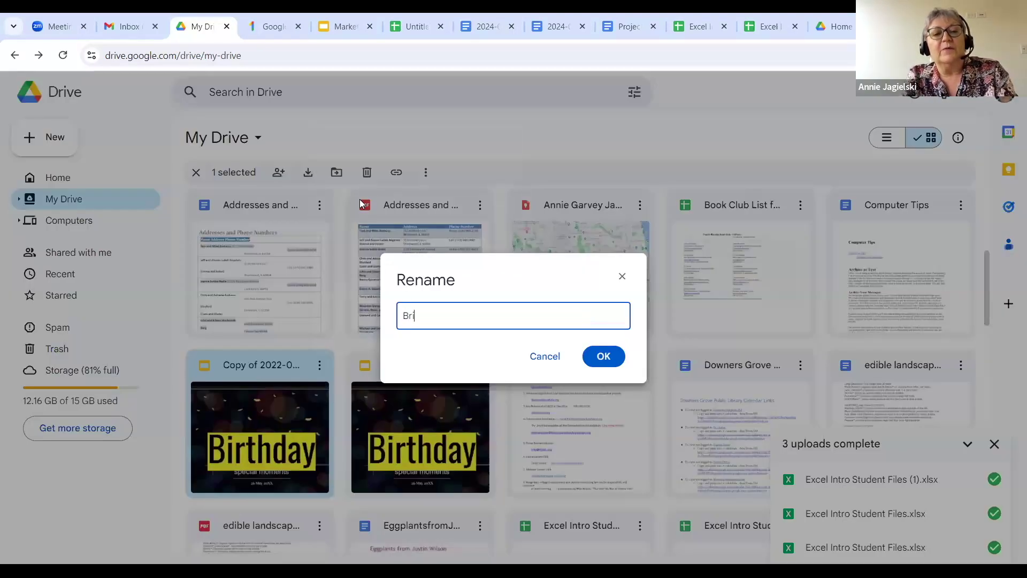
key(BackSpace)
key(BackSpace)
text(ir)
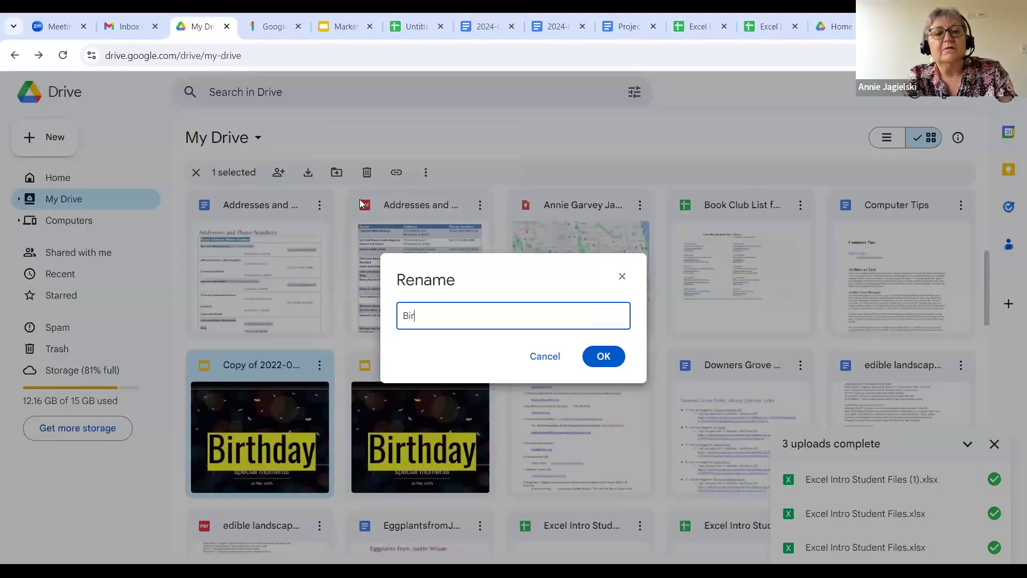
text(thday Back)
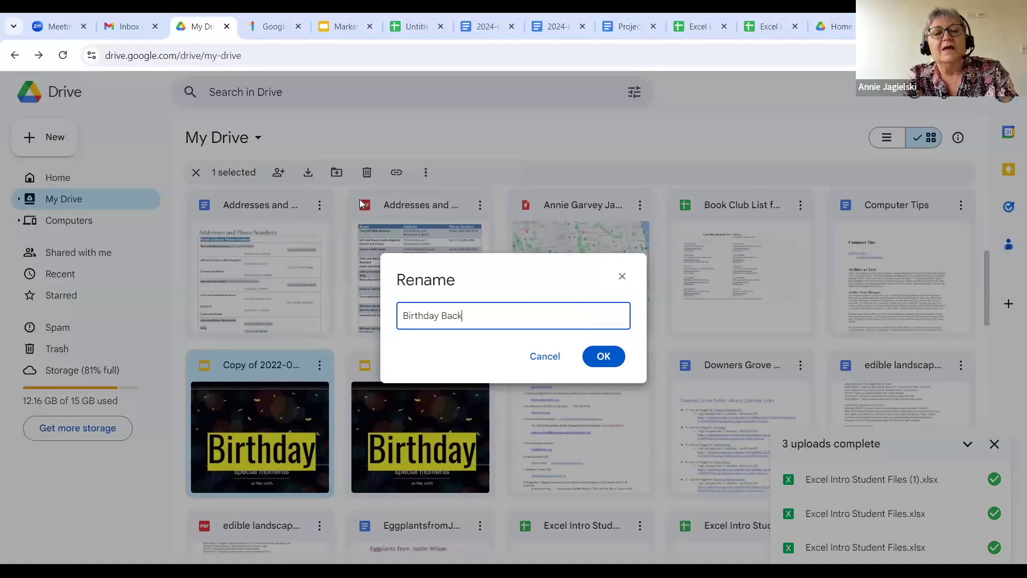
text(grounds1)
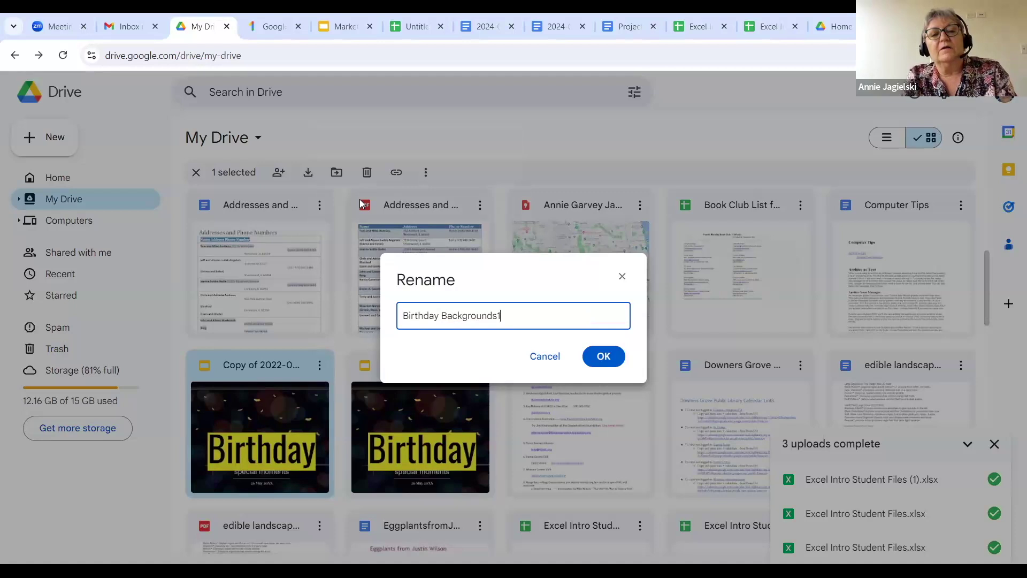
click(598, 363)
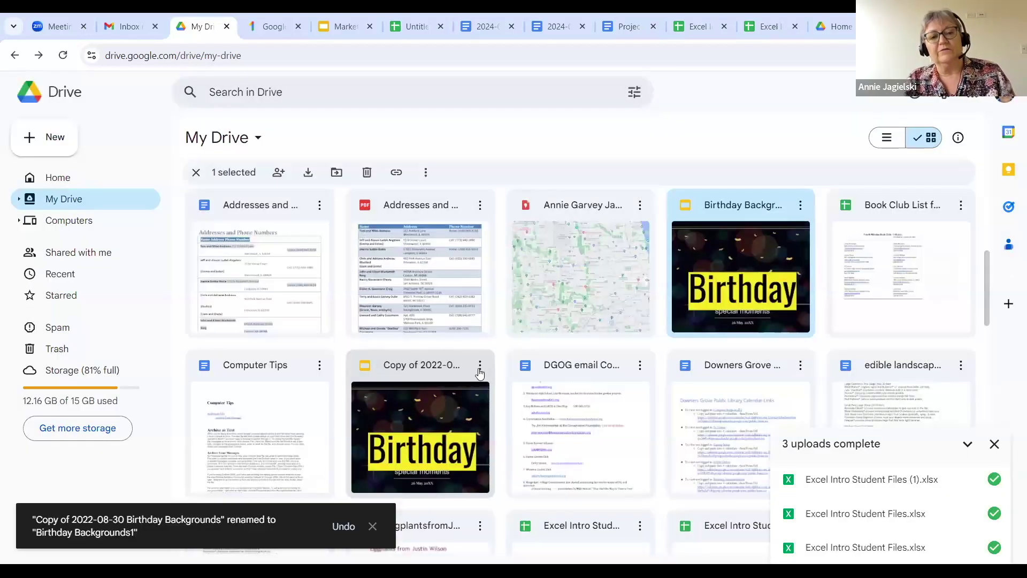
Move the remaining copy of the 2022-08-30 Birthday Backgrounds presentation to the trash and return to the beginning of My Drive.
click(479, 368)
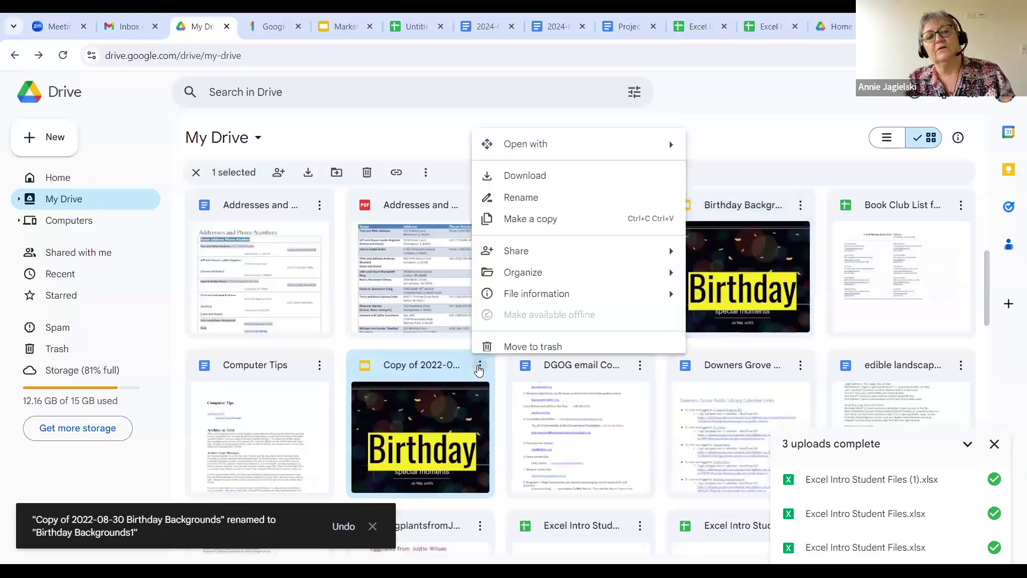
click(503, 349)
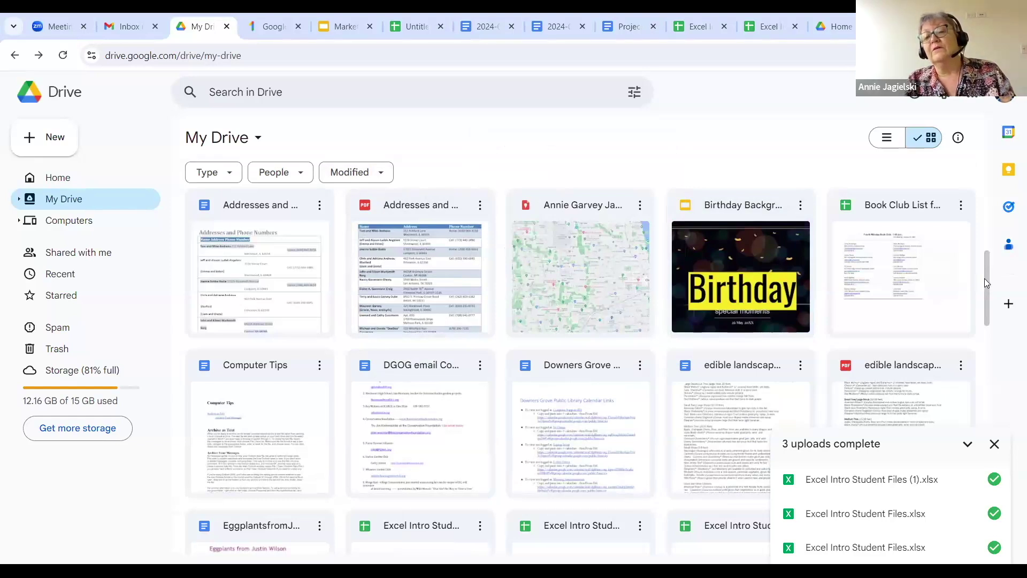
drag(984, 278, 987, 208)
scroll(987, 208, up, 2)
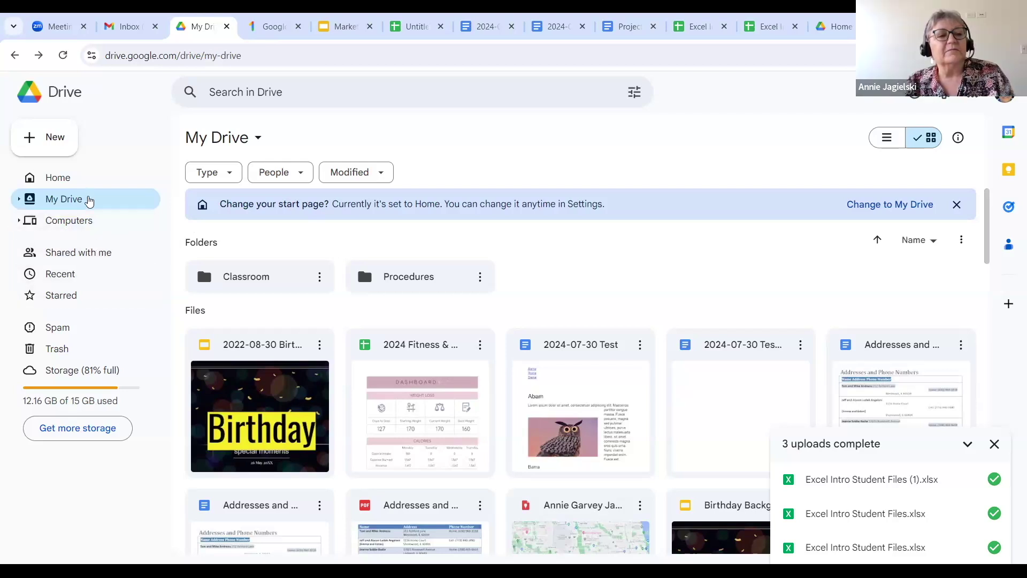
Open the 2024-07-30 Test document and place the cursor in the word "dolor" of the paragraph under Abam.
click(580, 380)
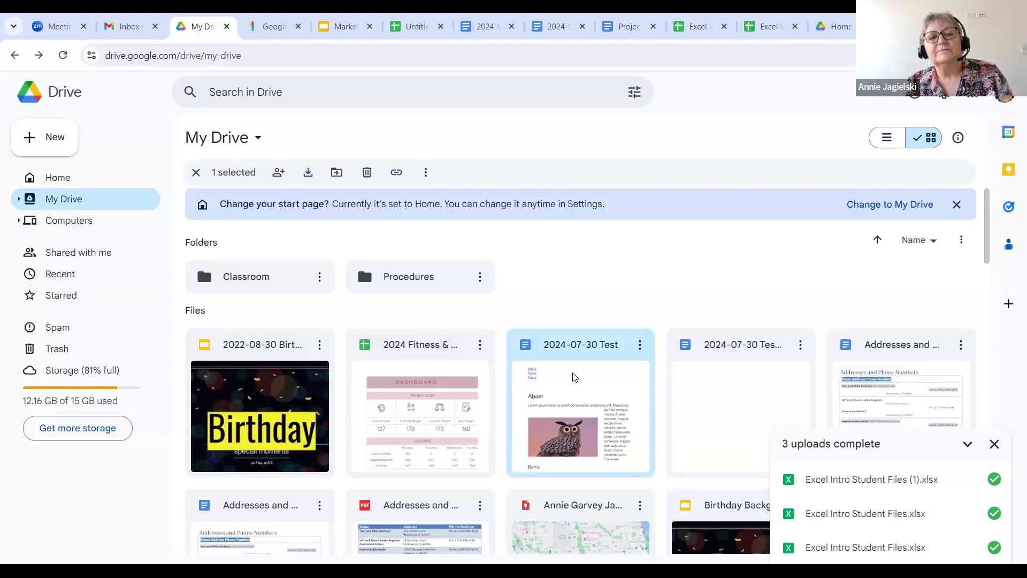
double_click(567, 368)
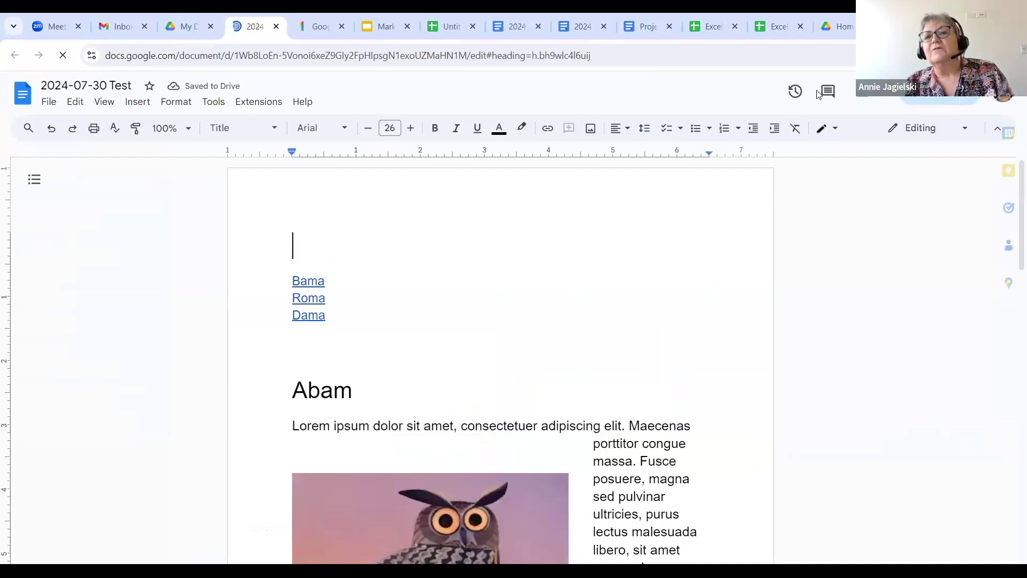
click(381, 426)
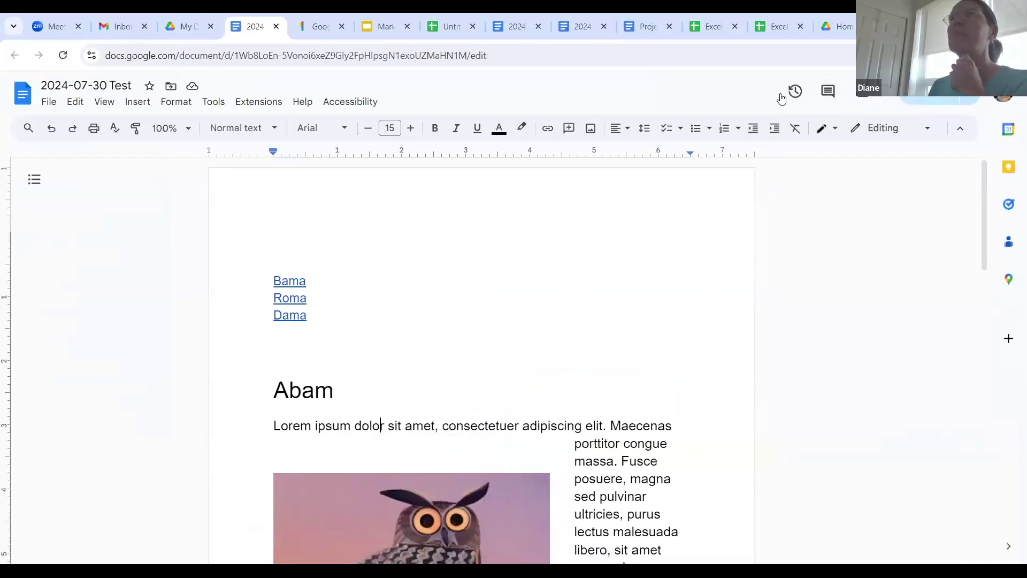
Review the document's comments, including those addressed to you and the filter options for comment types.
click(827, 92)
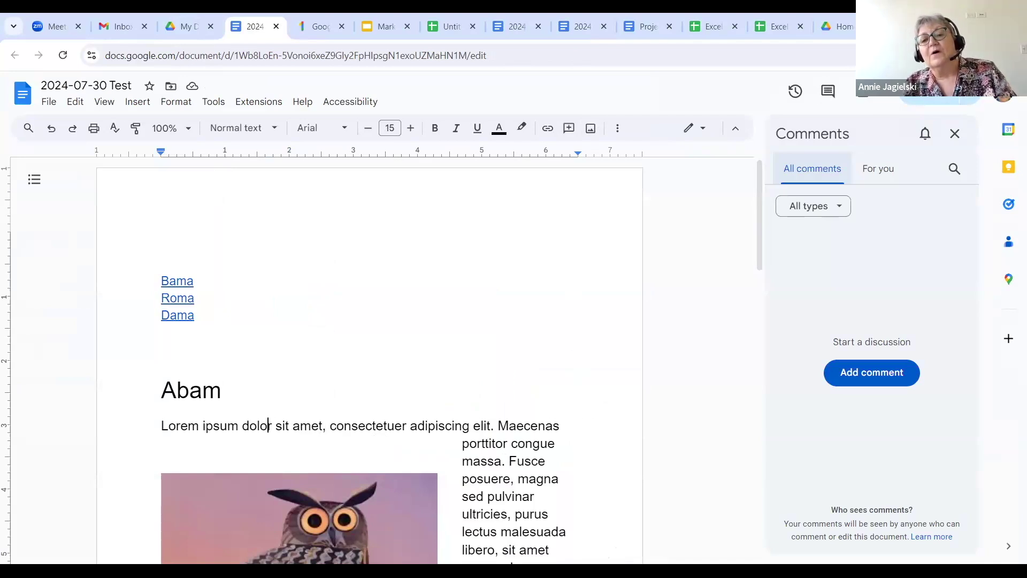
click(876, 179)
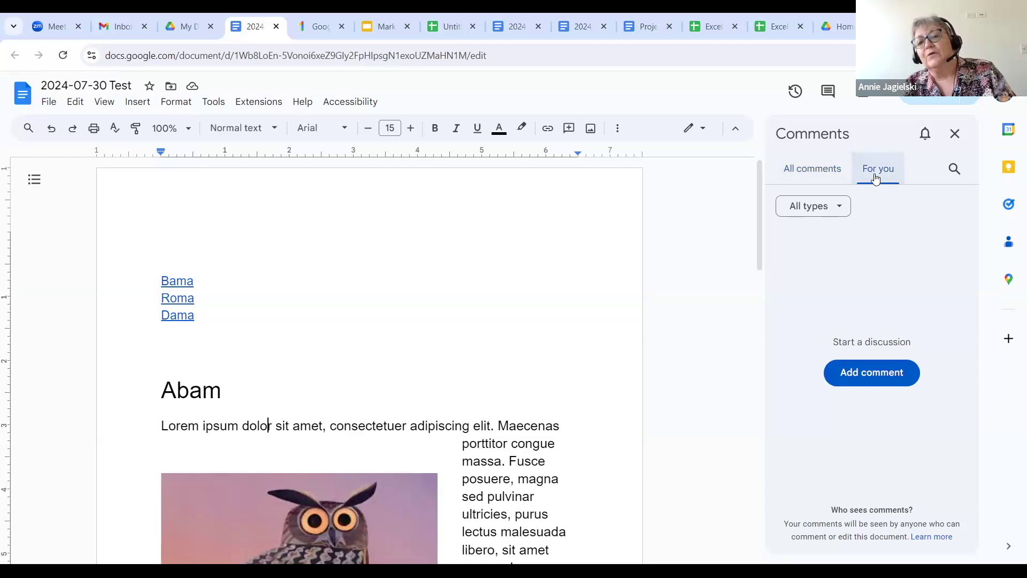
click(839, 208)
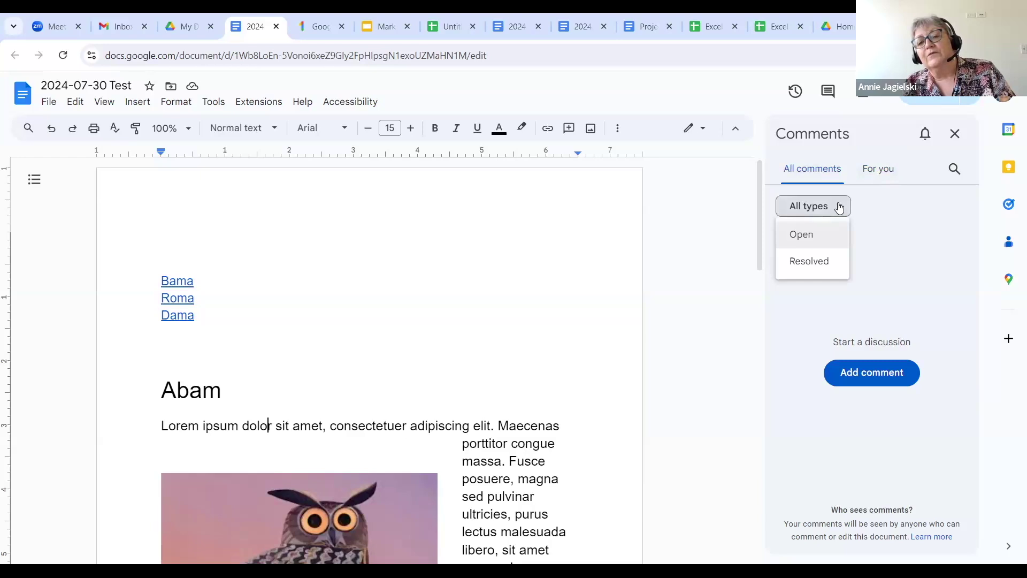
click(841, 206)
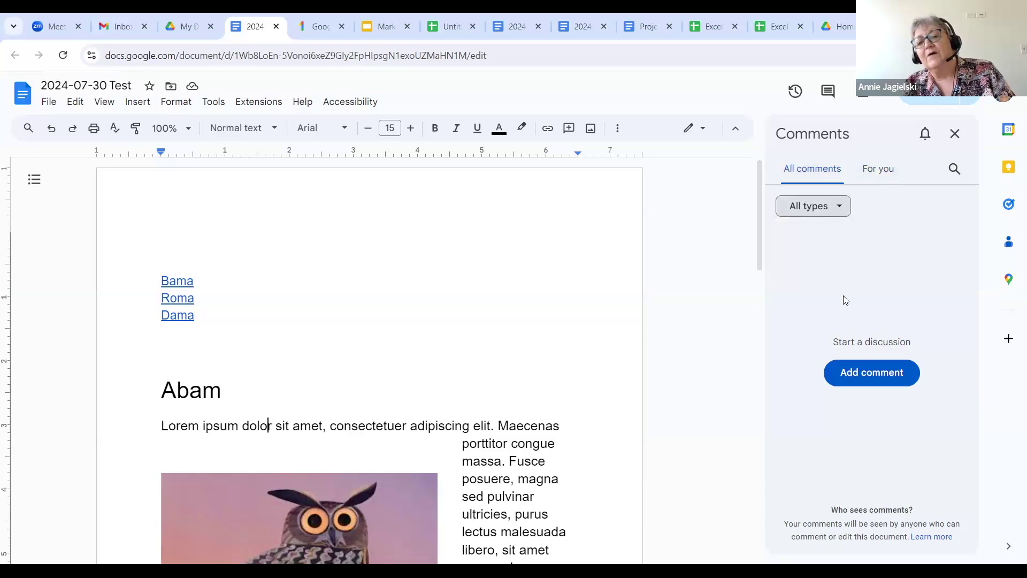
Draft a comment on "dolor" addressed to a colleague by first name: "make sure you look at this. I'm not sure my figures are correct.".
click(871, 371)
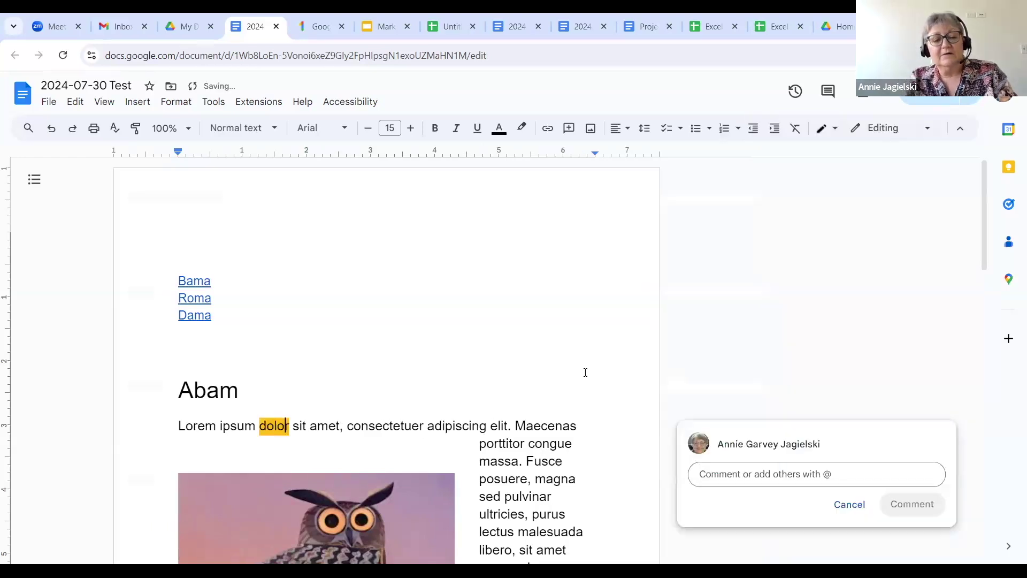
text(Fr)
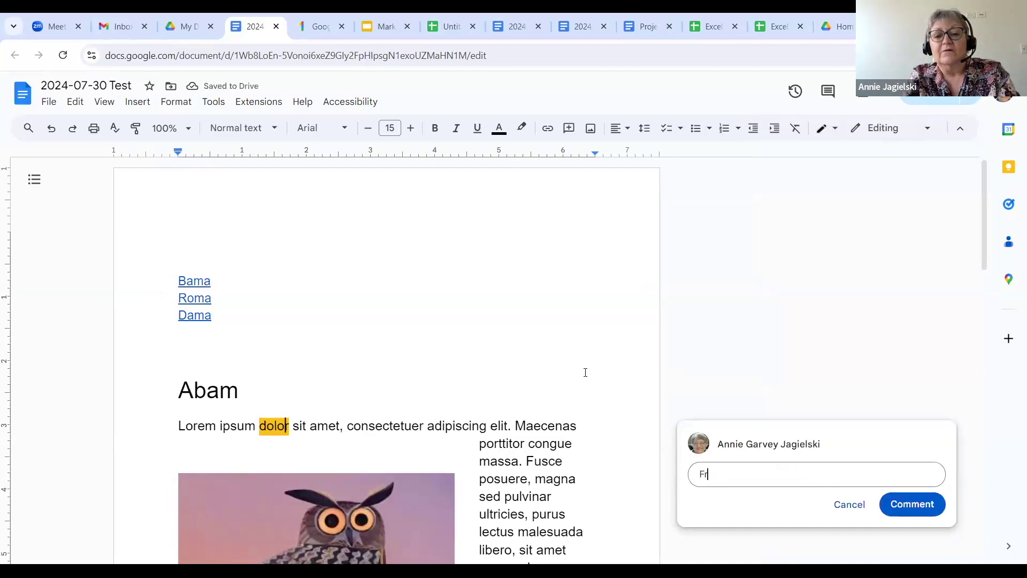
text(ieda, make )
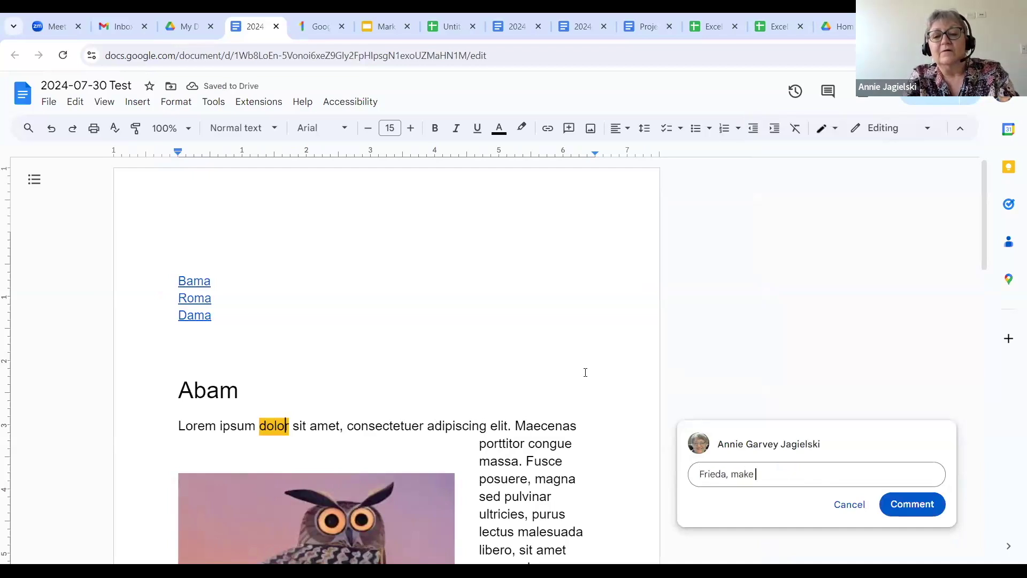
text(sure you look )
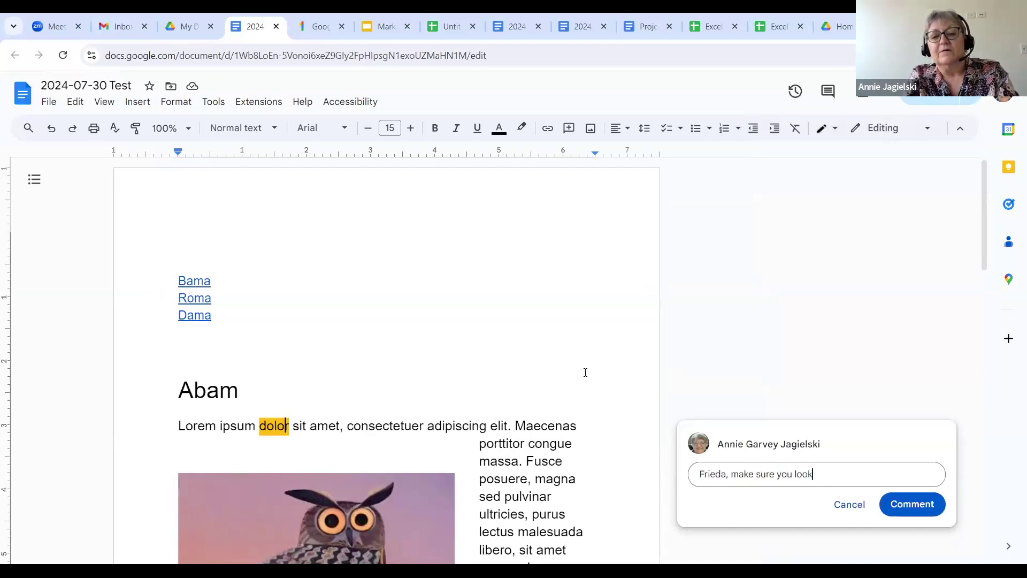
text(at this,)
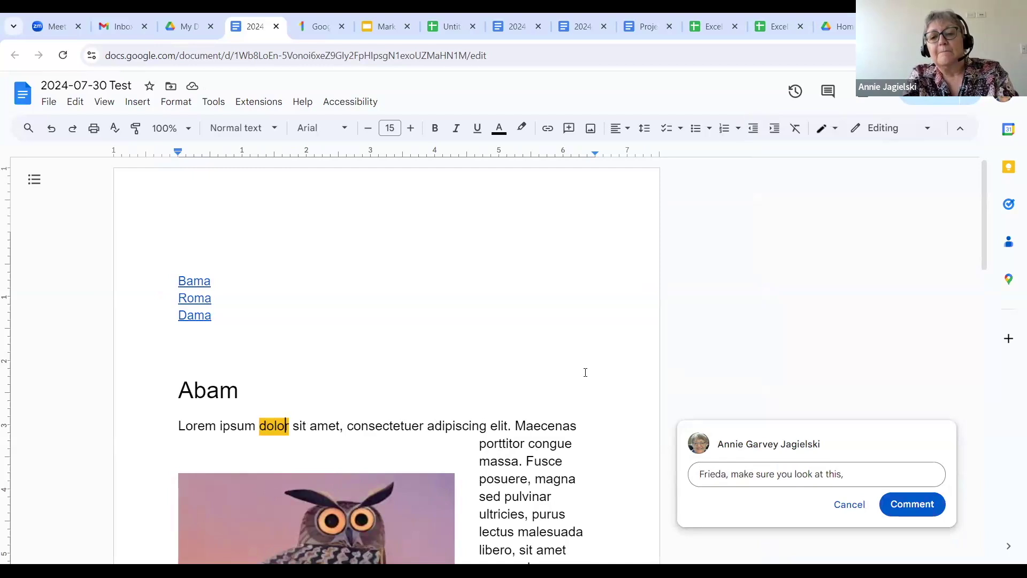
key(BackSpace)
text(. I'm n)
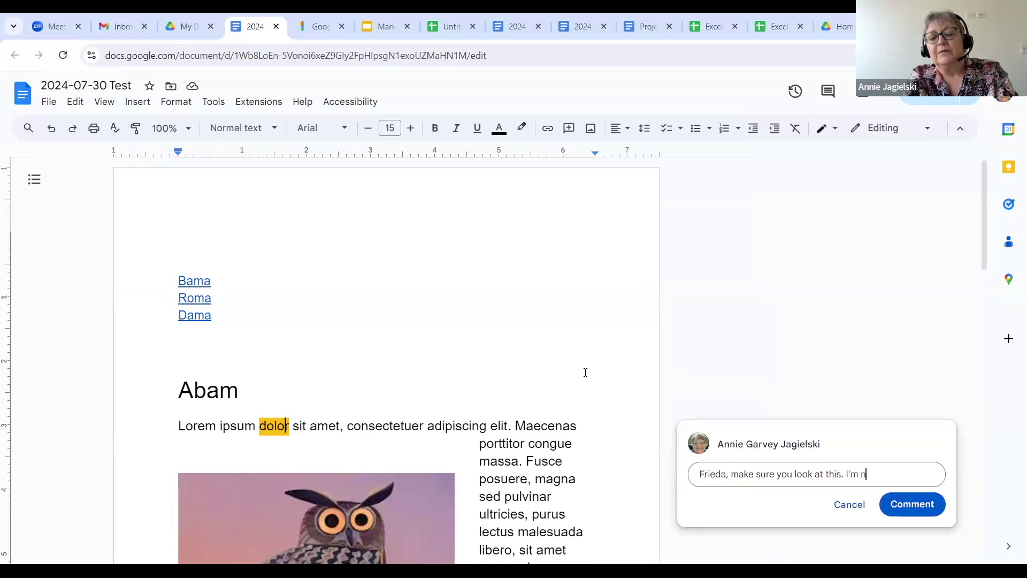
text(ot sure m)
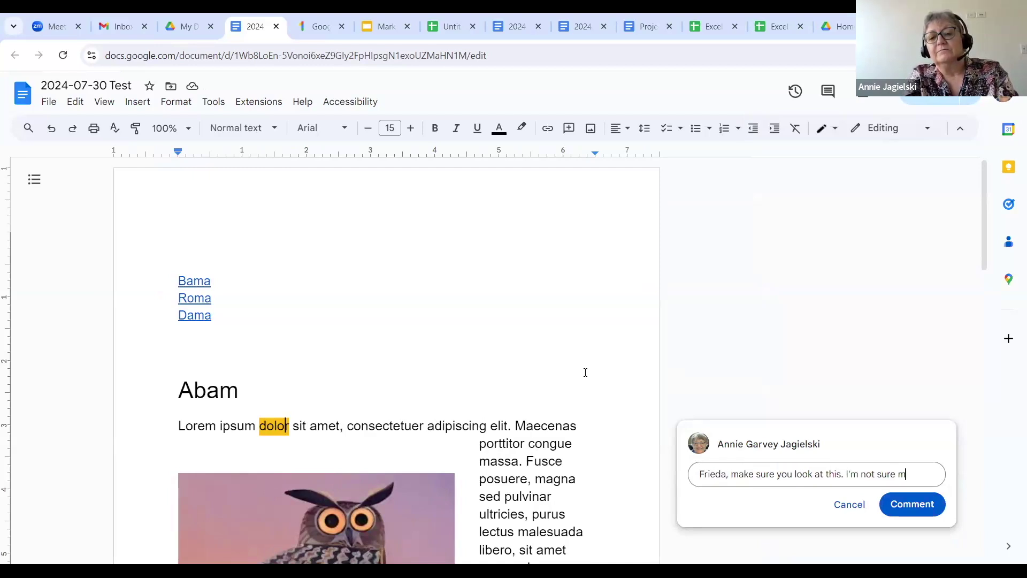
text(y figures are c)
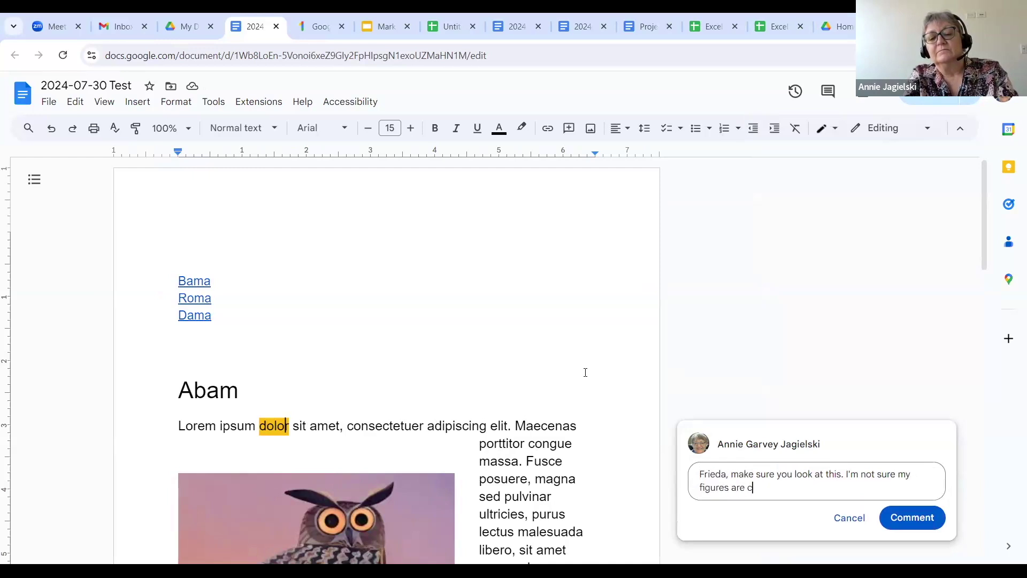
text(orrect.)
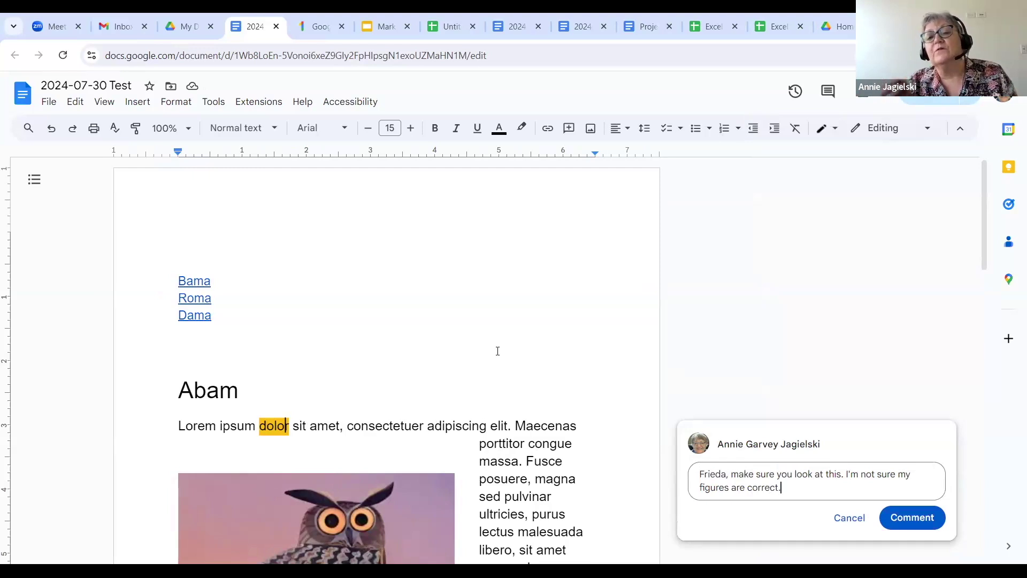
Start sharing the 2024-07-30 Test document with the second suggested contact and show the available access roles.
click(930, 96)
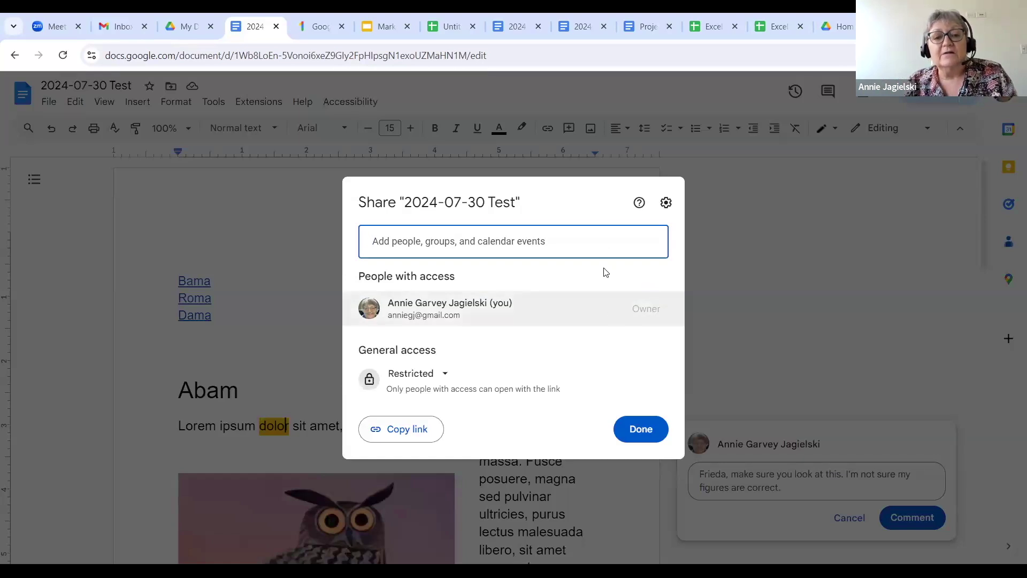
click(595, 247)
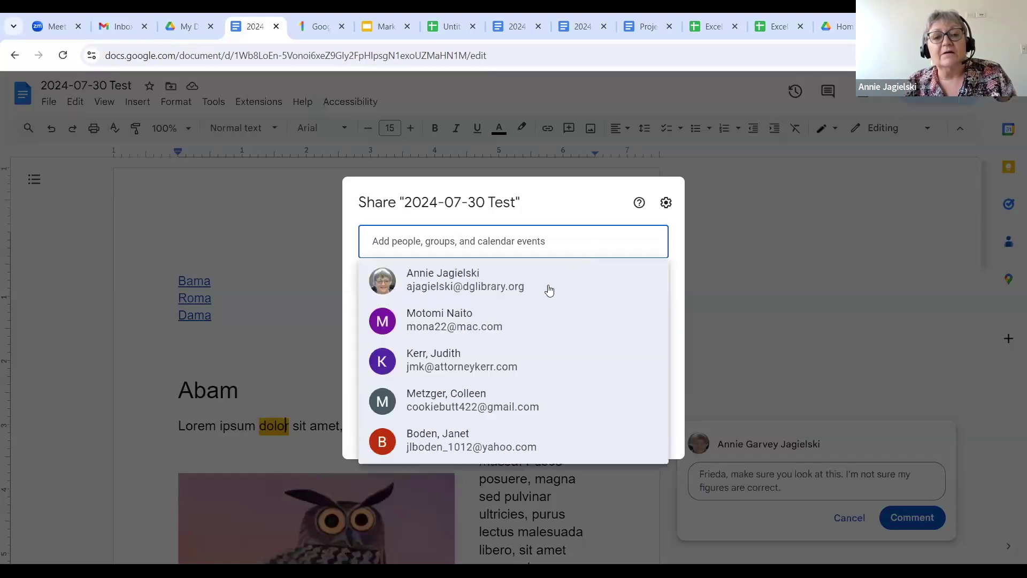
click(534, 318)
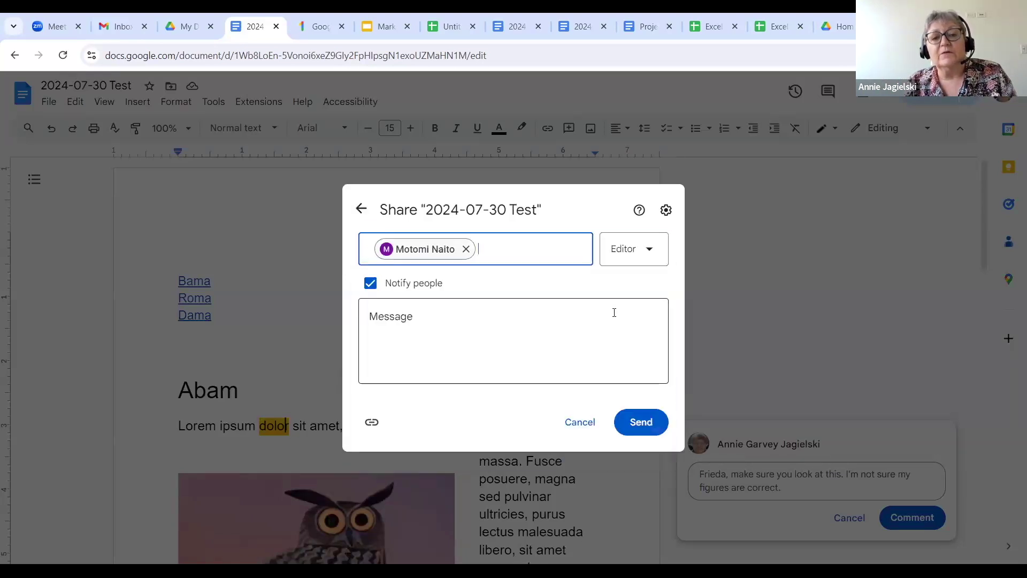
click(649, 251)
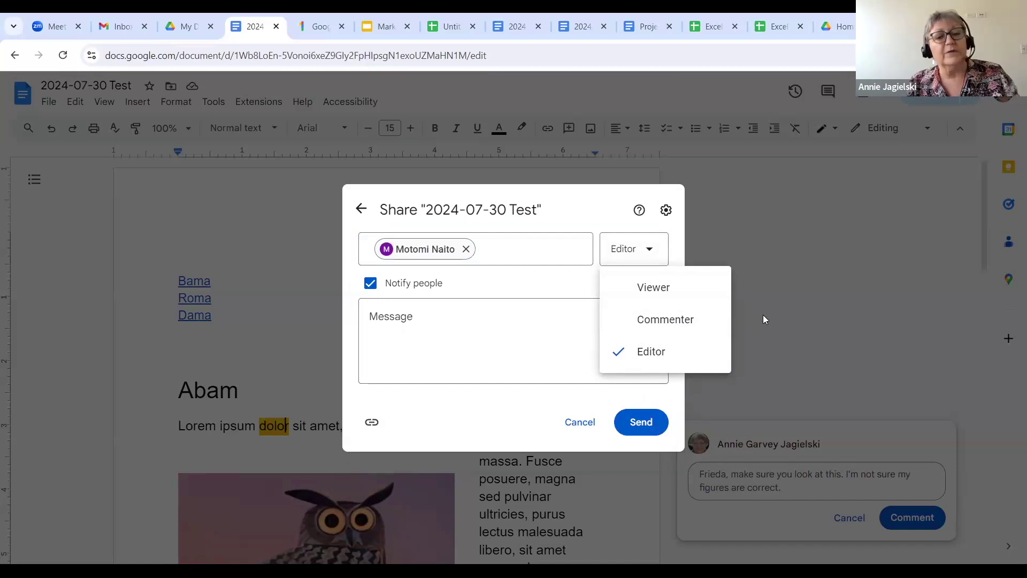
Switch to the Excel Intro Student Files spreadsheet and select cell K2 on the International Sales Force sheet.
click(710, 27)
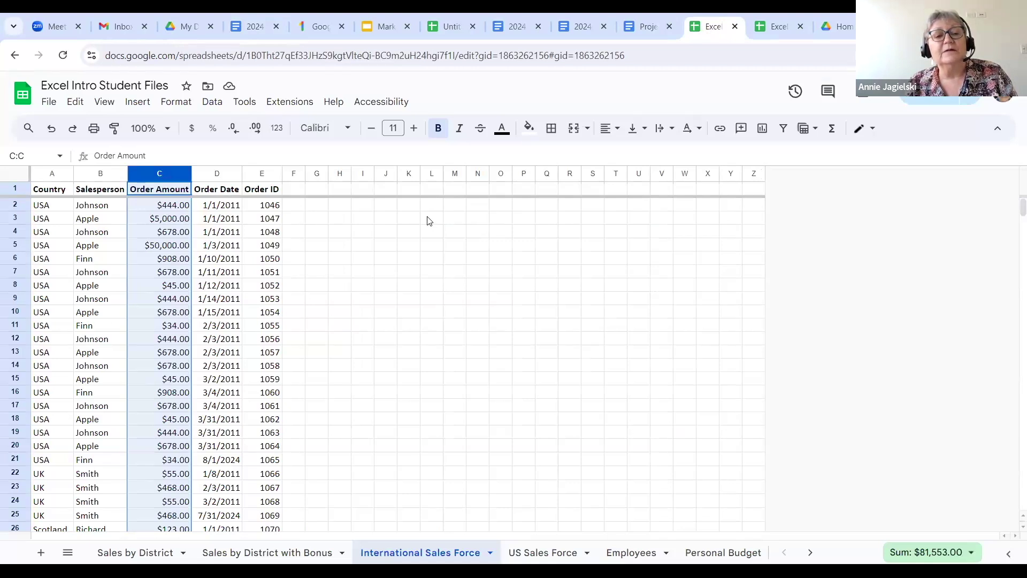
click(402, 209)
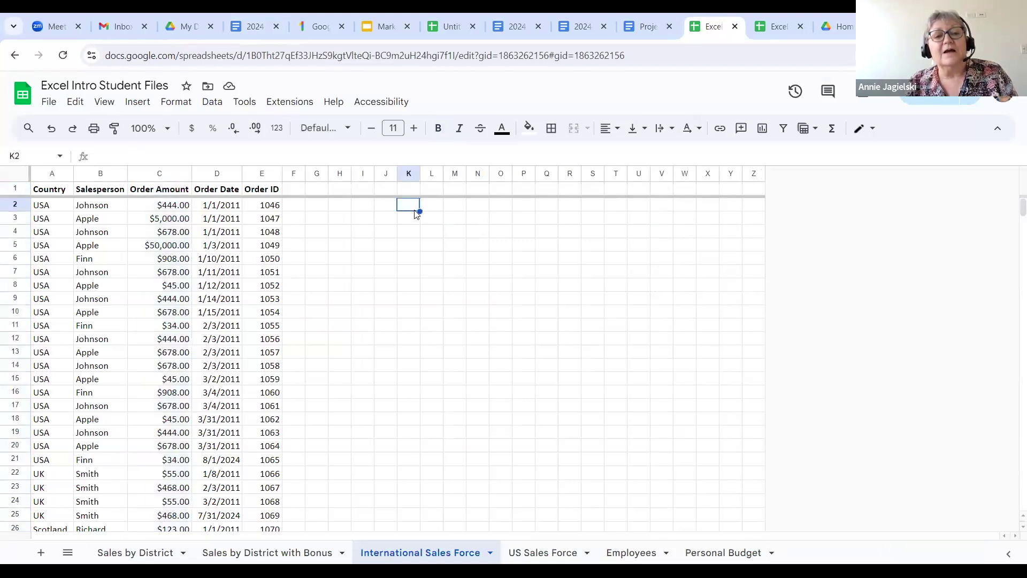